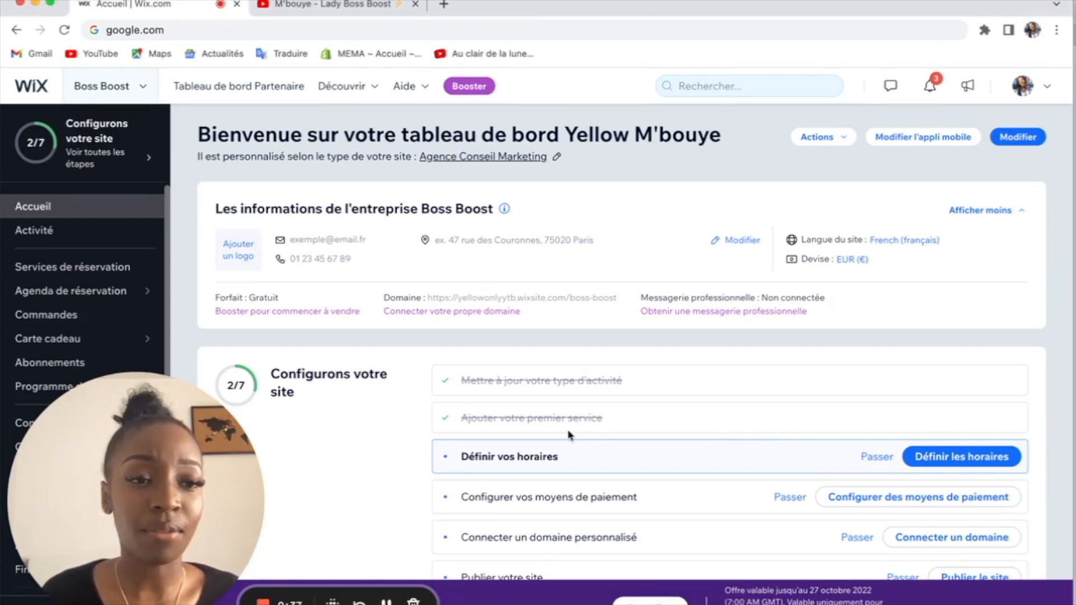
- Open the Boss Boost site in the editor and look through the whole home page
left_click(1026, 141)
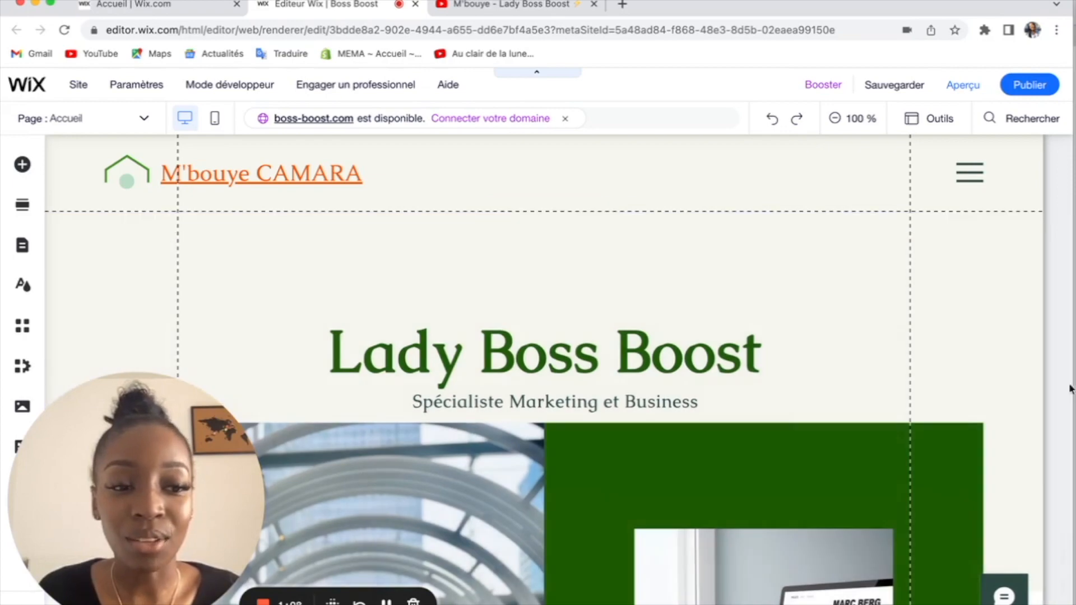
scroll(1064, 410, "down", 10)
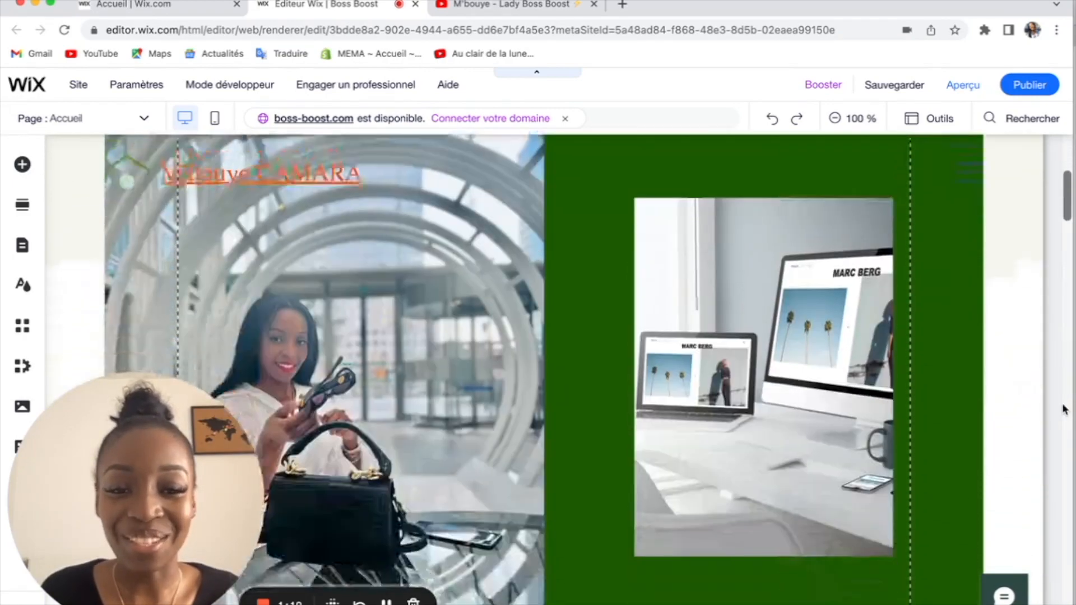
scroll(1064, 411, "down", 15)
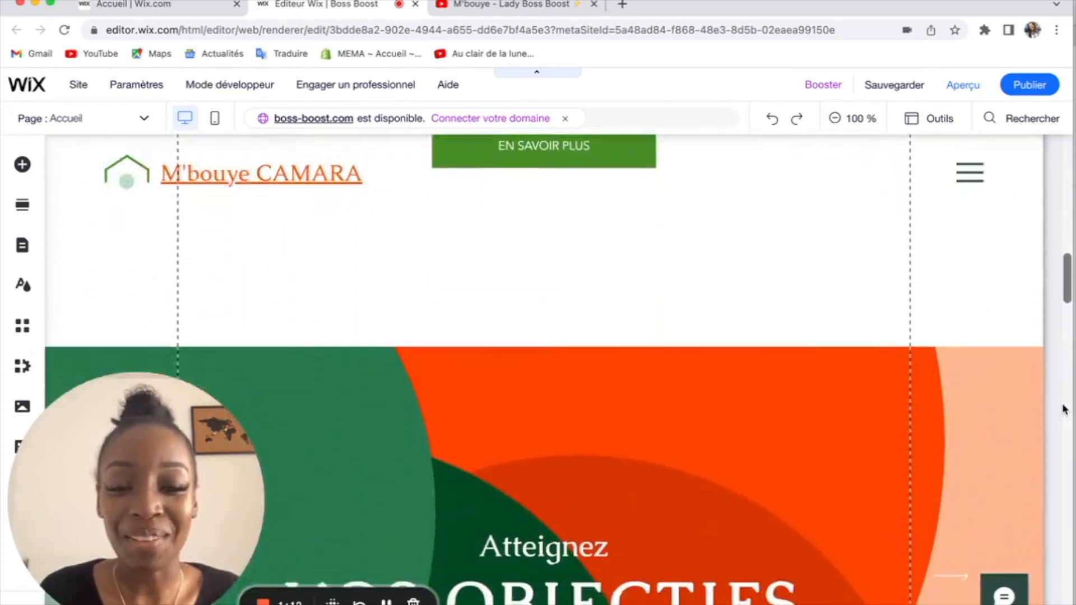
scroll(1064, 411, "down", 10)
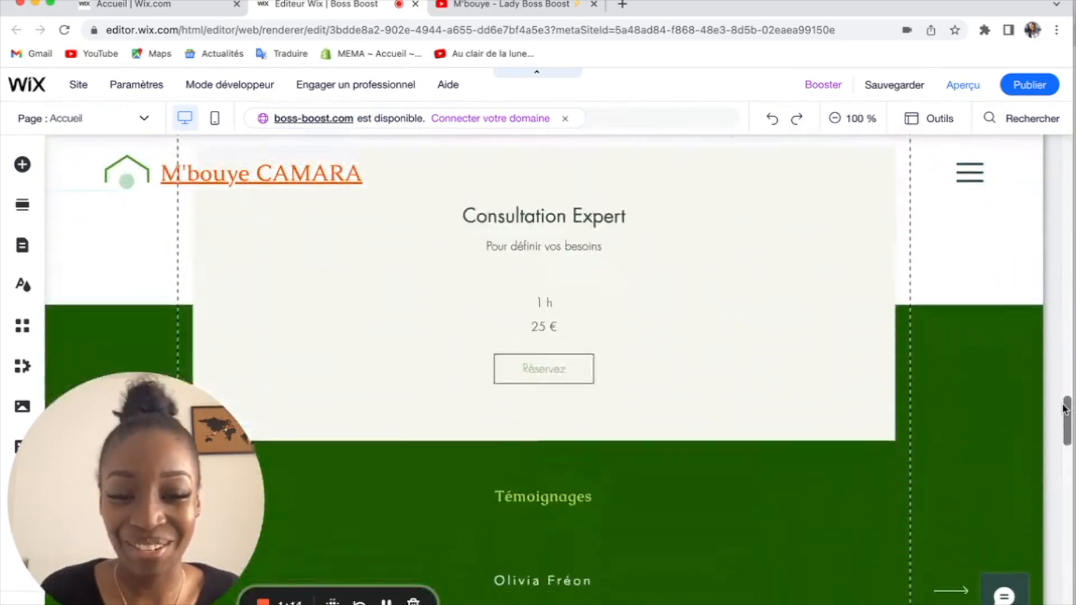
scroll(1064, 410, "down", 15)
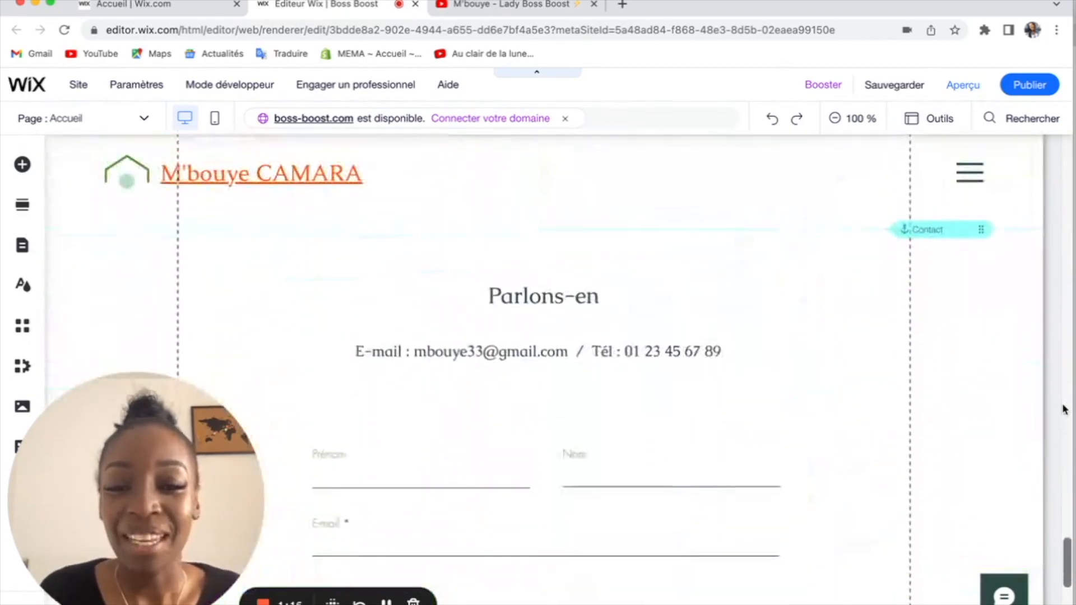
scroll(1064, 410, "up", 20)
scroll(1064, 411, "up", 20)
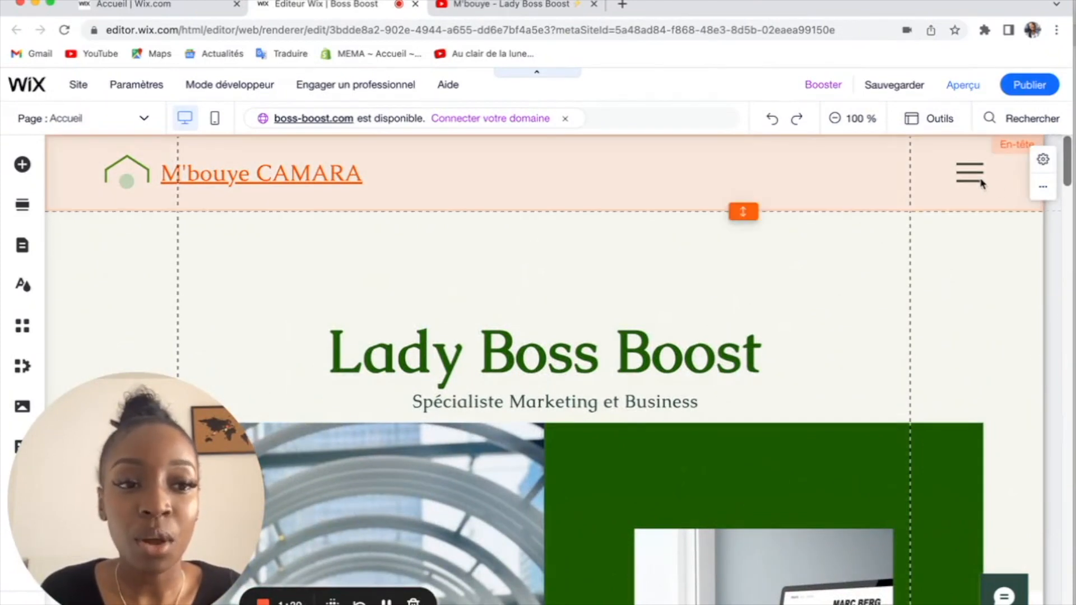
- Select the header of the home page and view the list of site menu pages
left_click(974, 181)
left_click(661, 186)
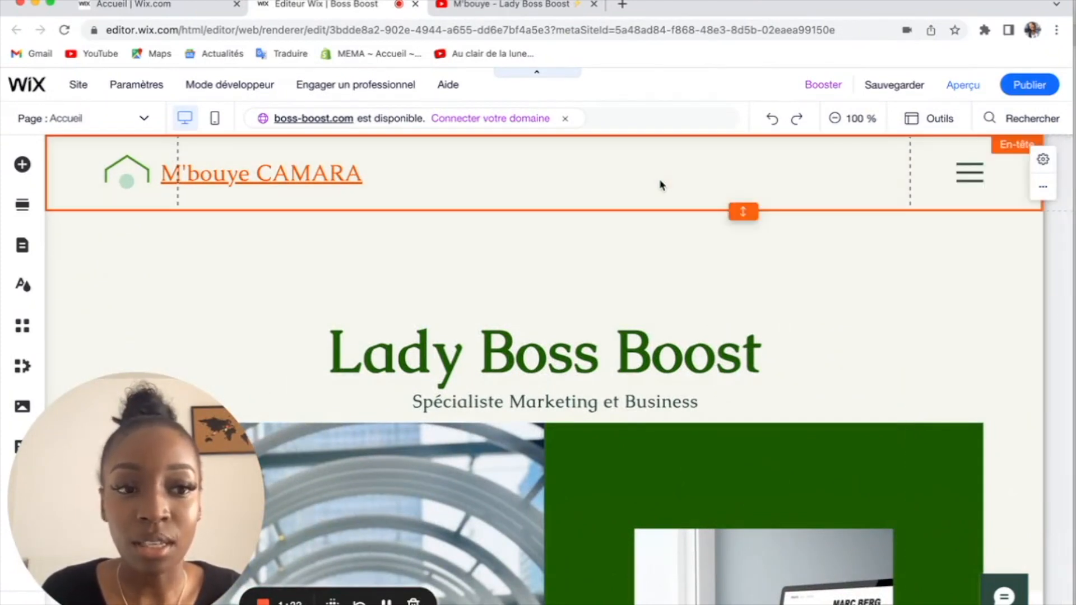
left_click(25, 246)
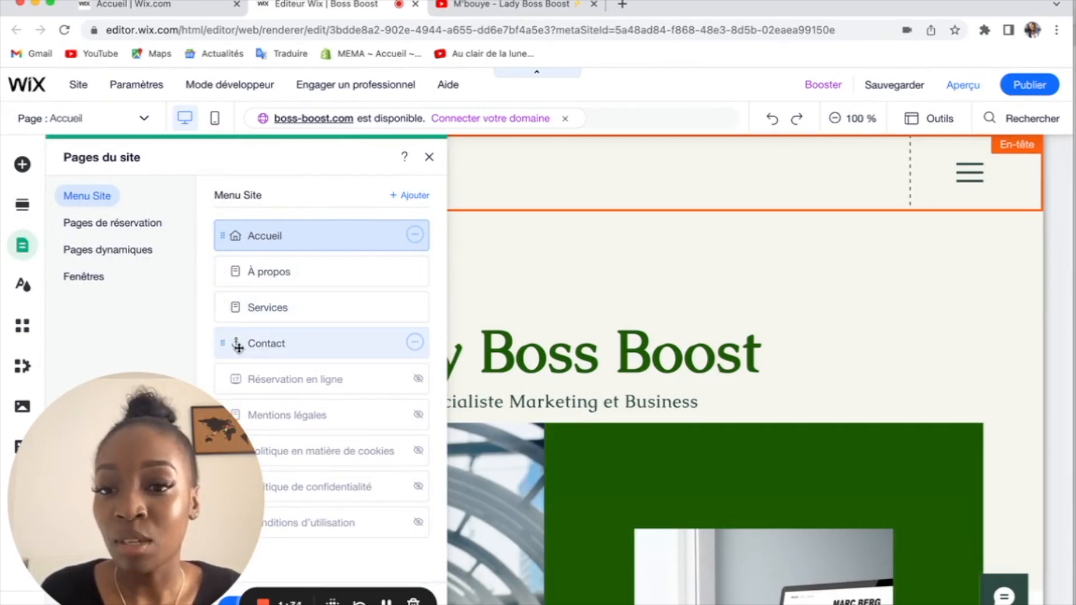
left_click(429, 157)
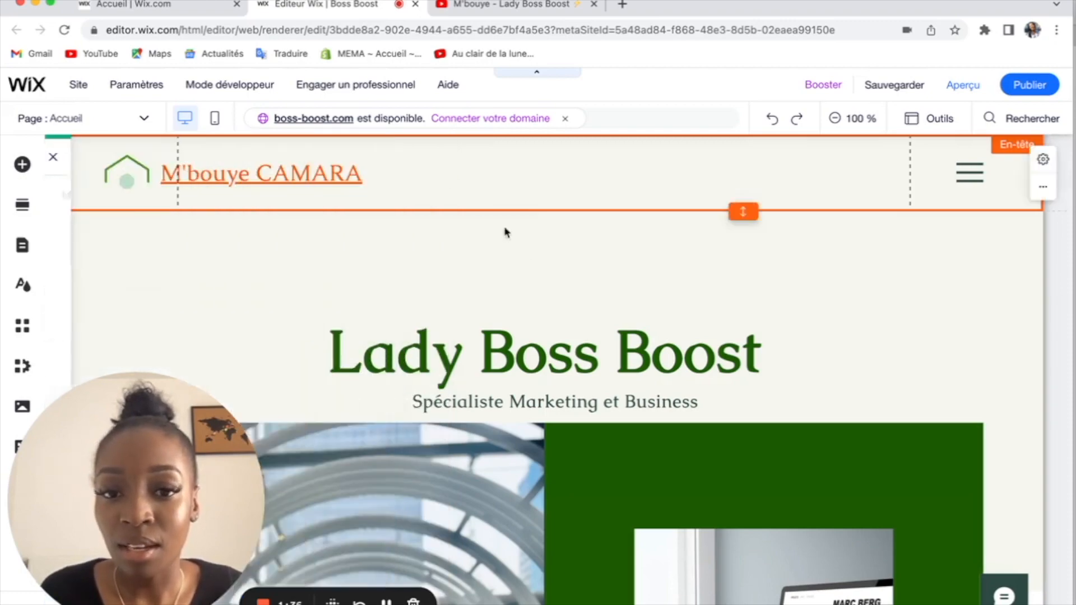
- Examine the home page sections from the title and images through À propos de moi and the slideshow to Services
scroll(600, 421, "down", 5)
scroll(600, 420, "down", 15)
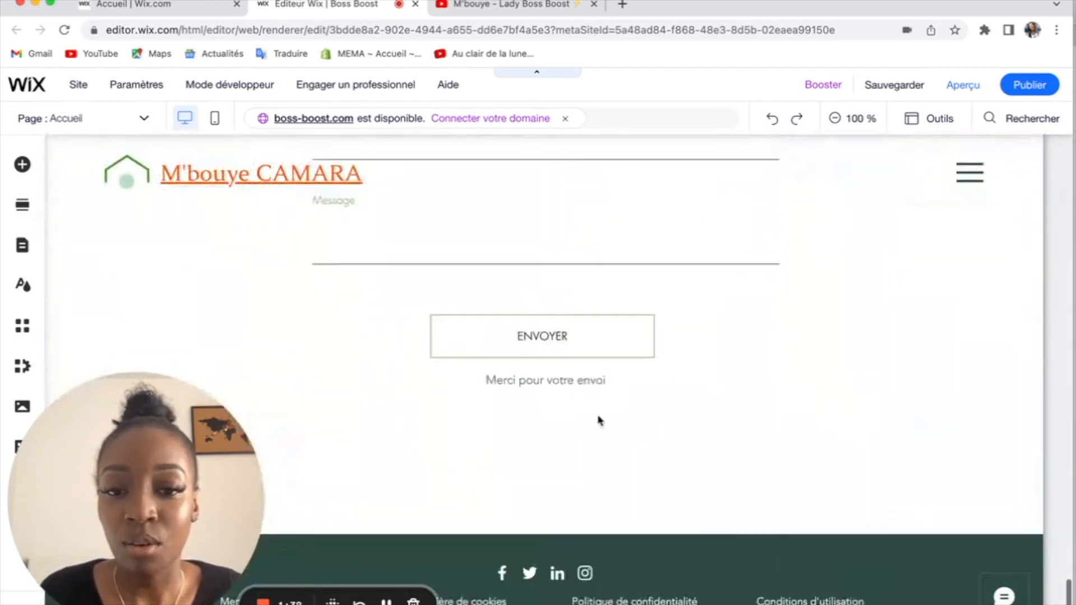
scroll(600, 421, "up", 4)
scroll(620, 473, "up", 16)
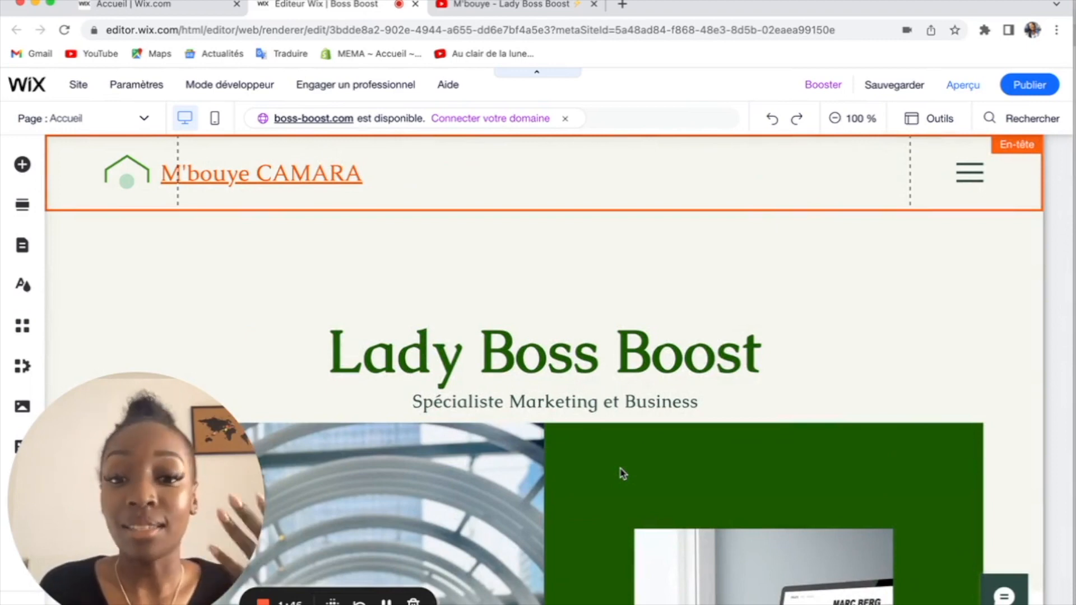
scroll(620, 473, "down", 4)
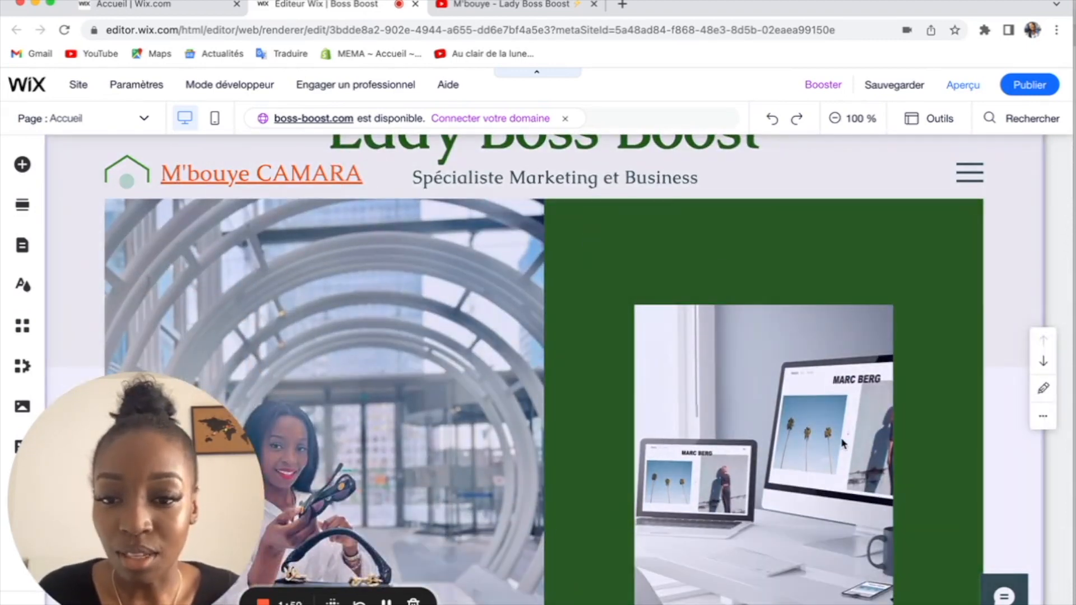
scroll(829, 457, "down", 3)
scroll(761, 432, "down", 6)
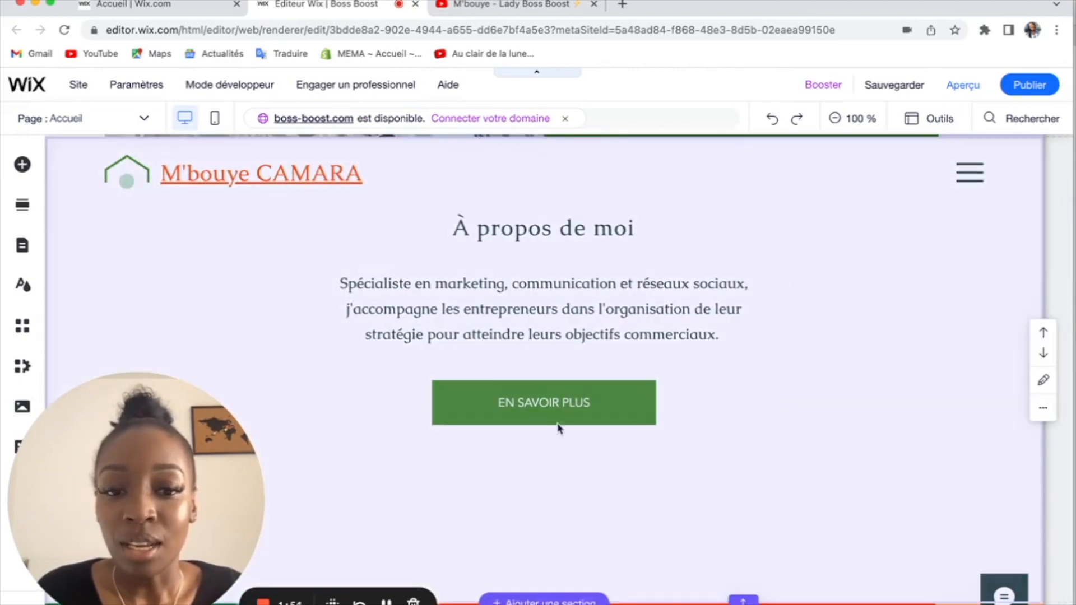
scroll(754, 351, "down", 3)
scroll(754, 351, "down", 5)
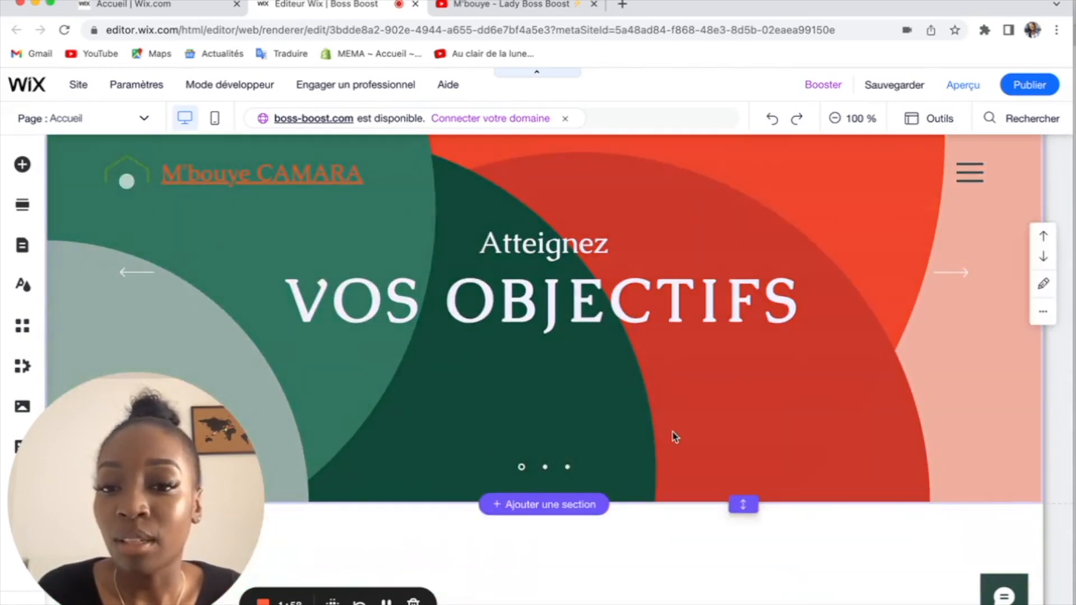
scroll(674, 437, "down", 7)
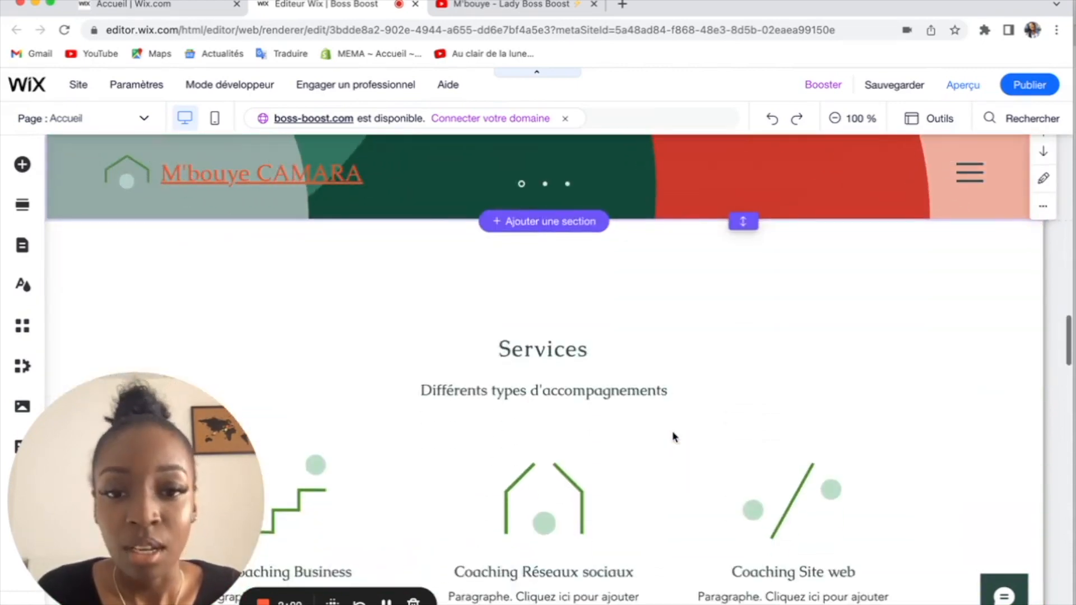
scroll(436, 375, "down", 8)
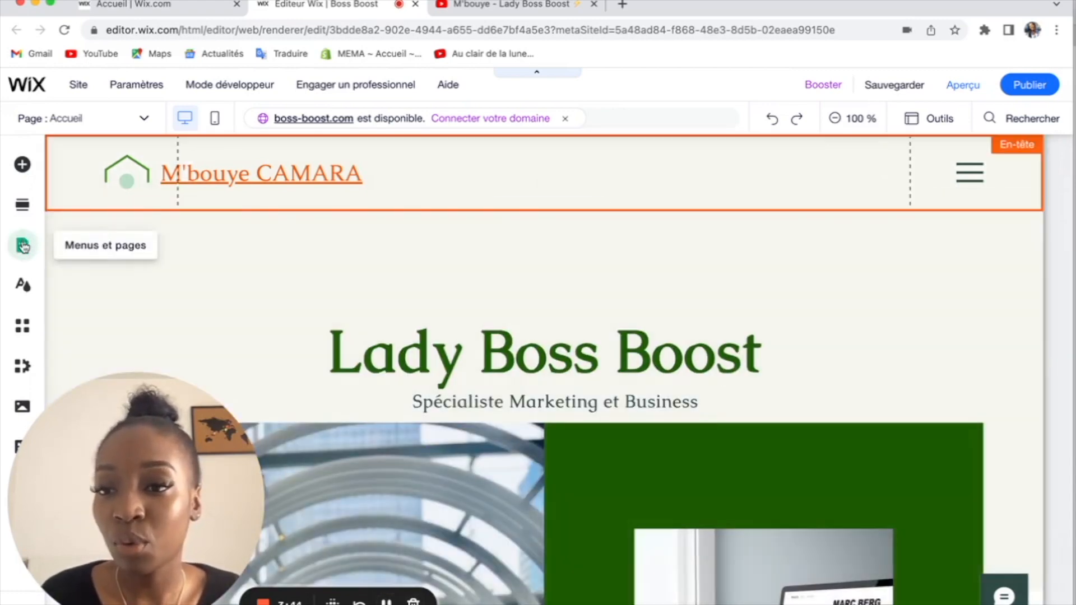
- View the À propos page and the Services page from the site's page list
left_click(23, 246)
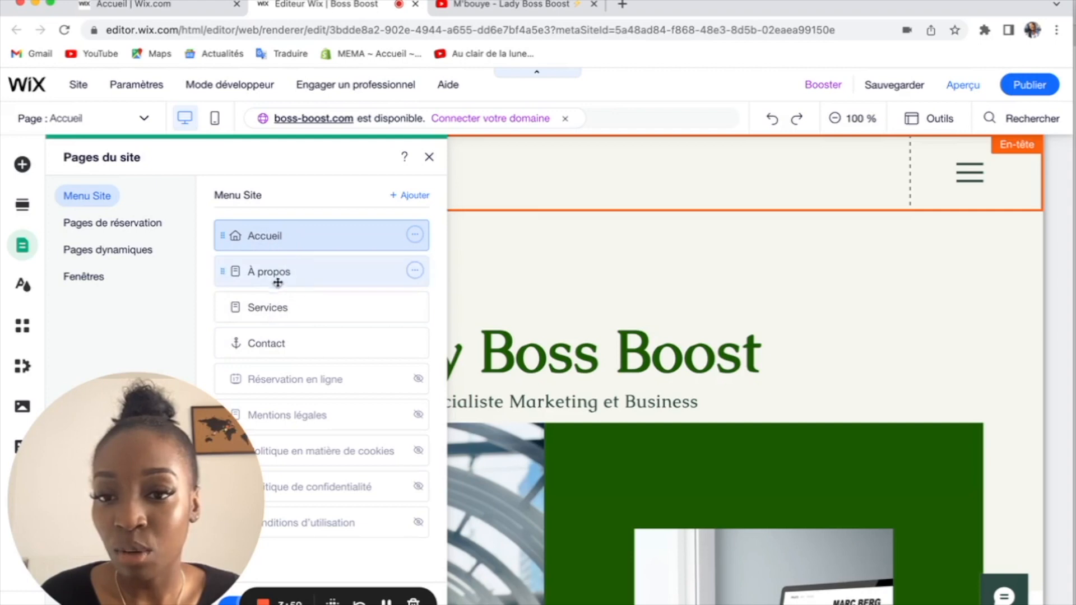
mouse_move(272, 274)
left_mouse_down()
mouse_move(278, 224)
mouse_move(276, 281)
left_mouse_up()
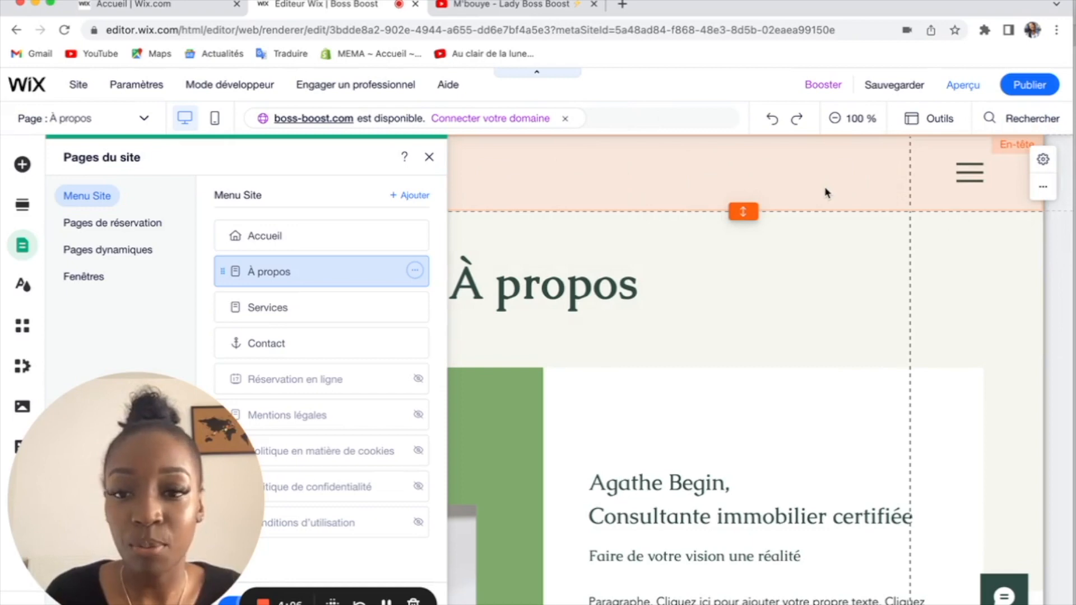
left_click(279, 307)
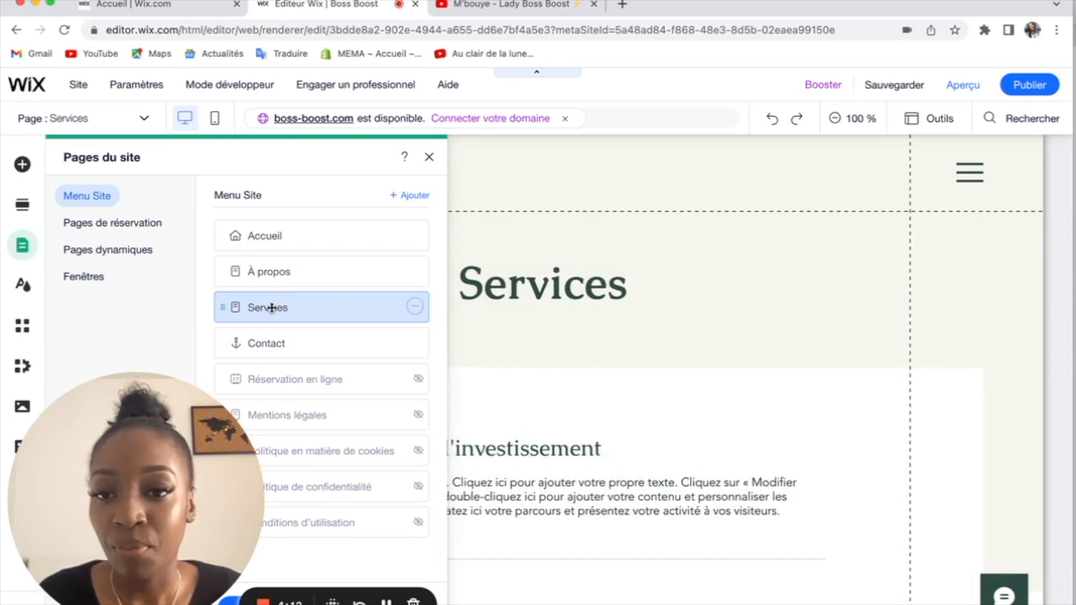
mouse_move(272, 307)
left_mouse_down()
mouse_move(277, 271)
mouse_move(271, 308)
left_mouse_up()
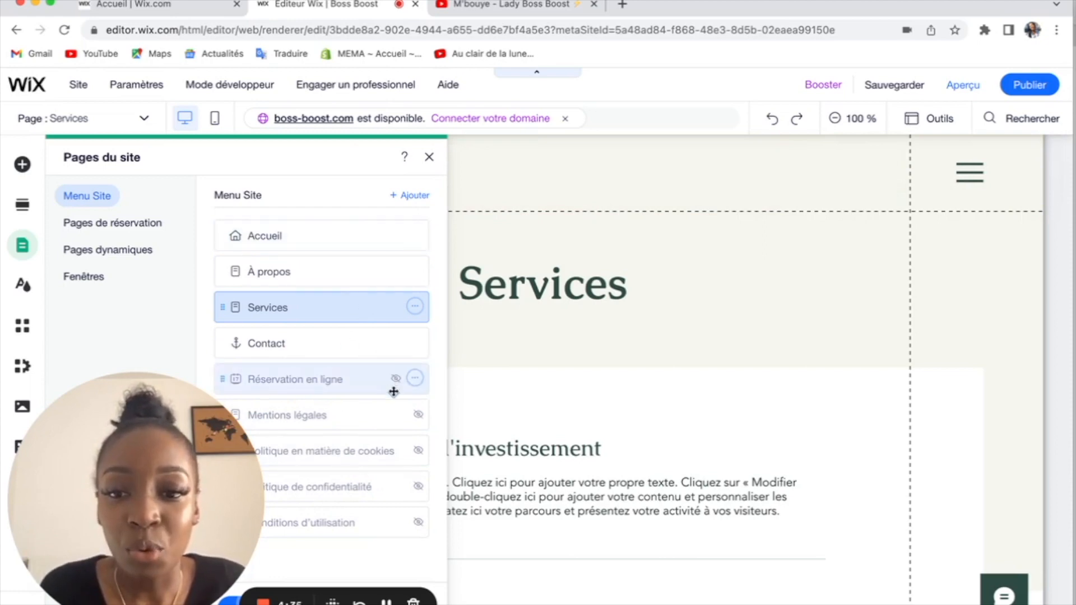
- Examine the page options of Services and Réservation en ligne, and view the Services page down to its footer
left_click(416, 308)
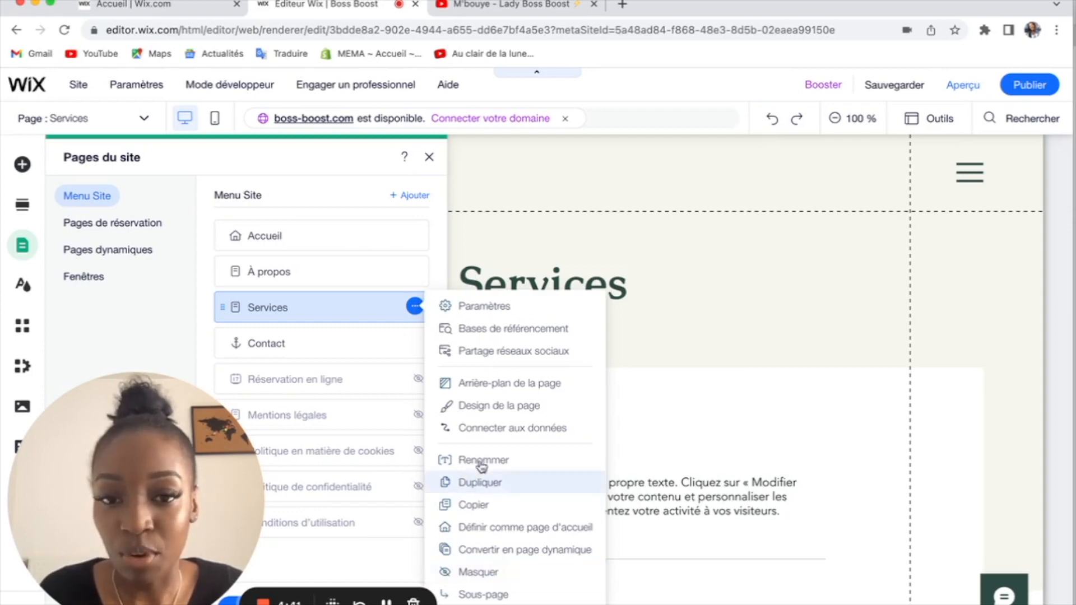
left_click(380, 312)
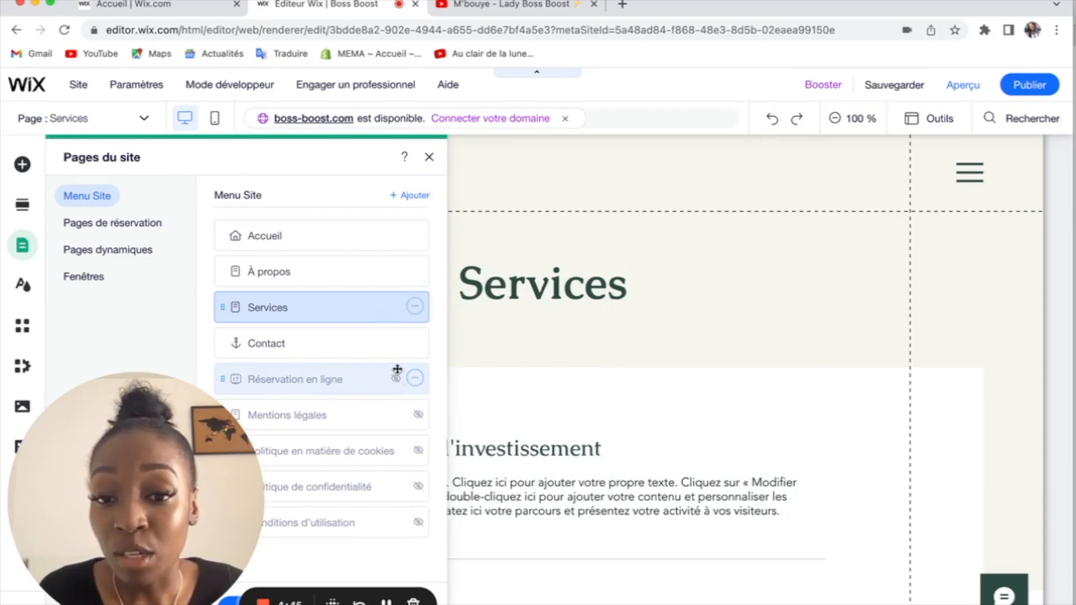
left_click(415, 379)
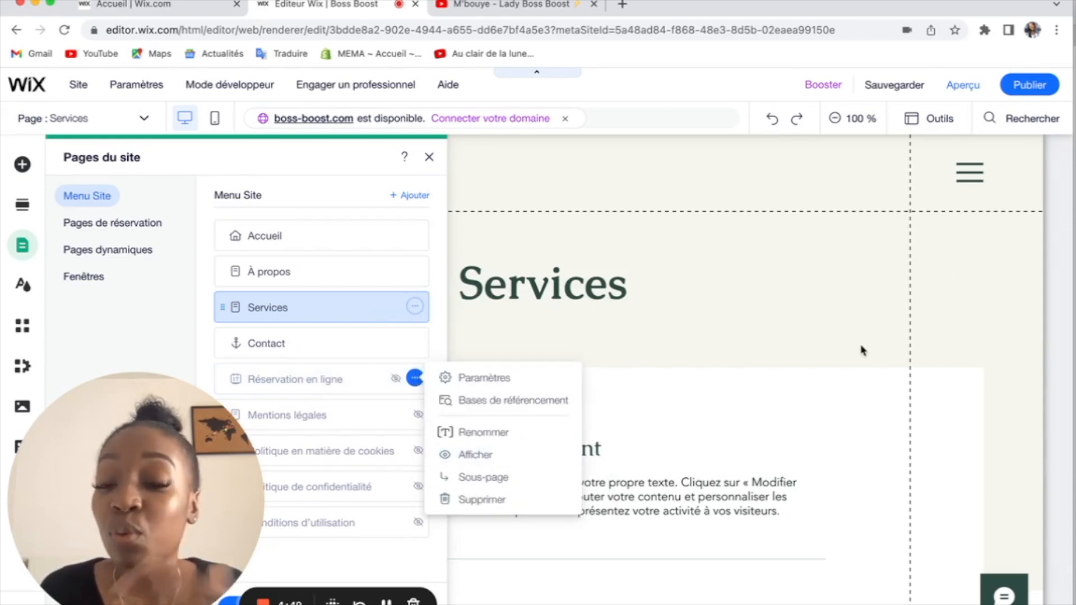
left_click(441, 285)
scroll(548, 439, "down", 5)
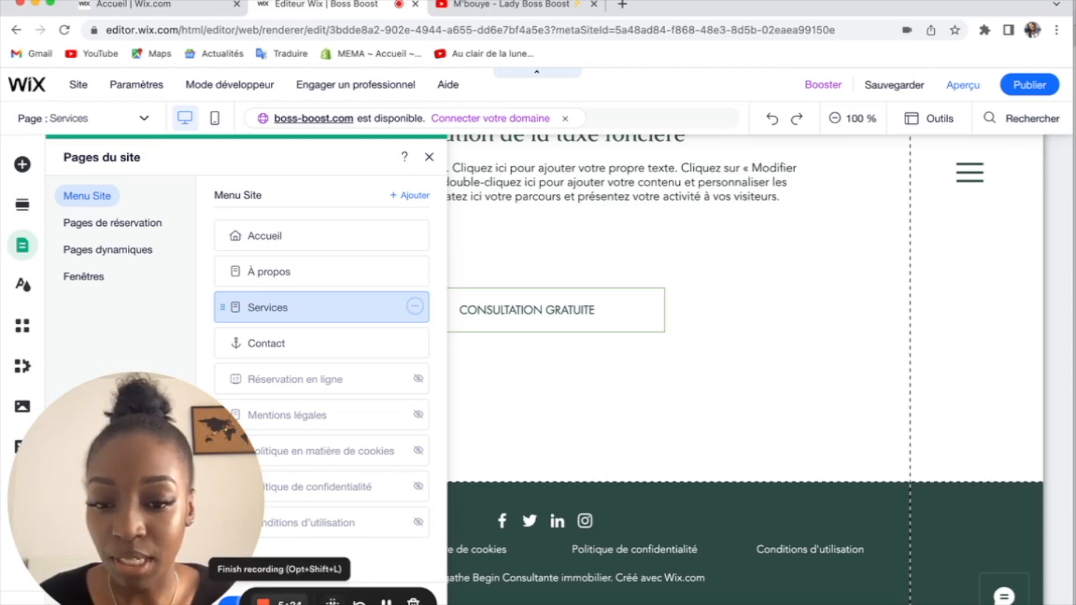
left_click(386, 603)
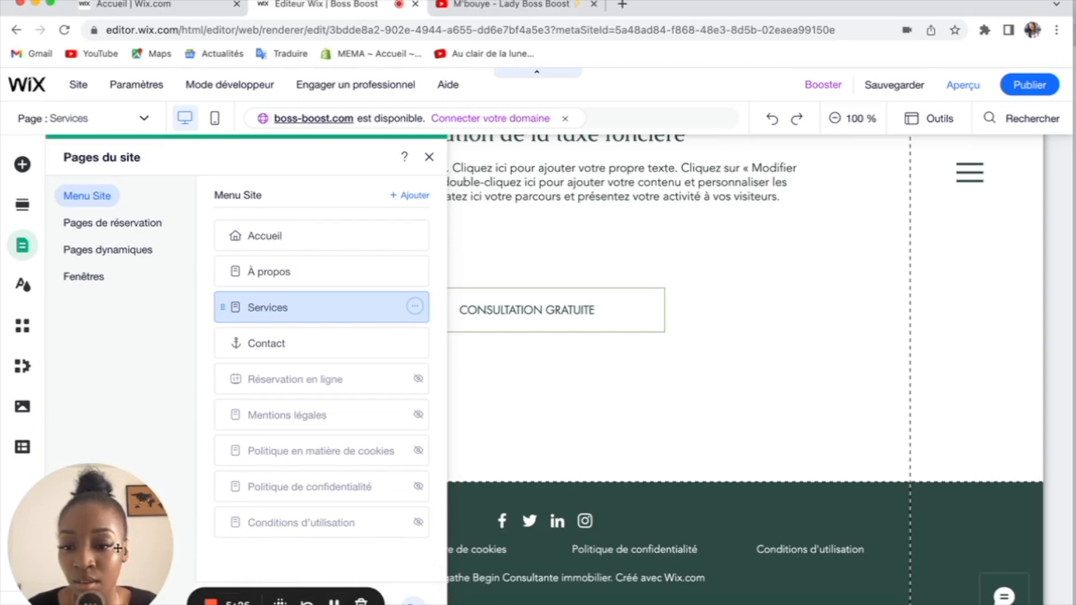
left_click_drag(129, 550, 767, 543)
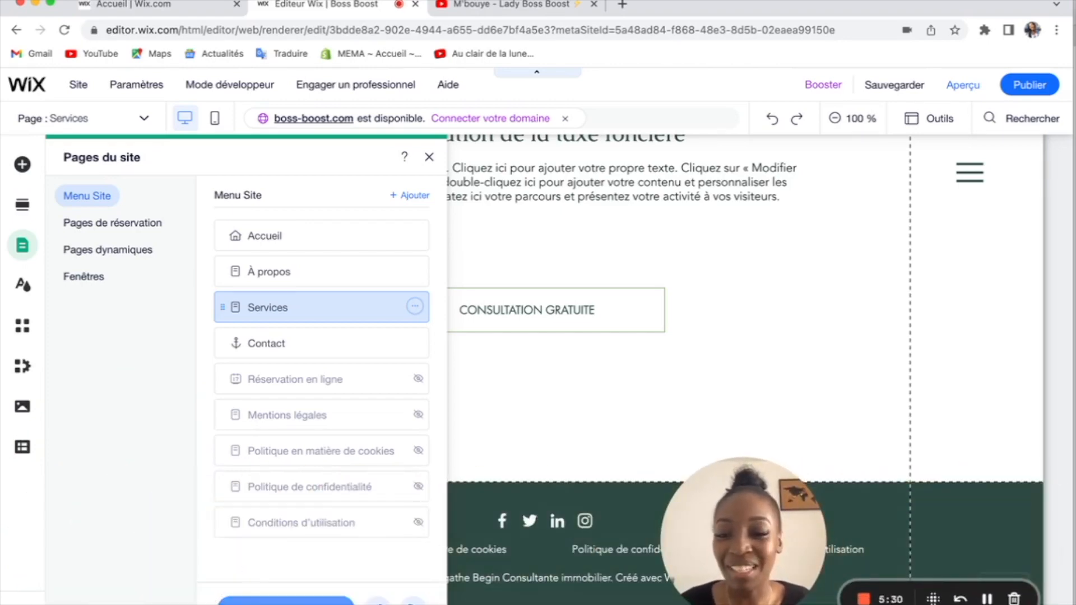
- Add a new page to the site from the À propos template CV graphique
left_click(286, 602)
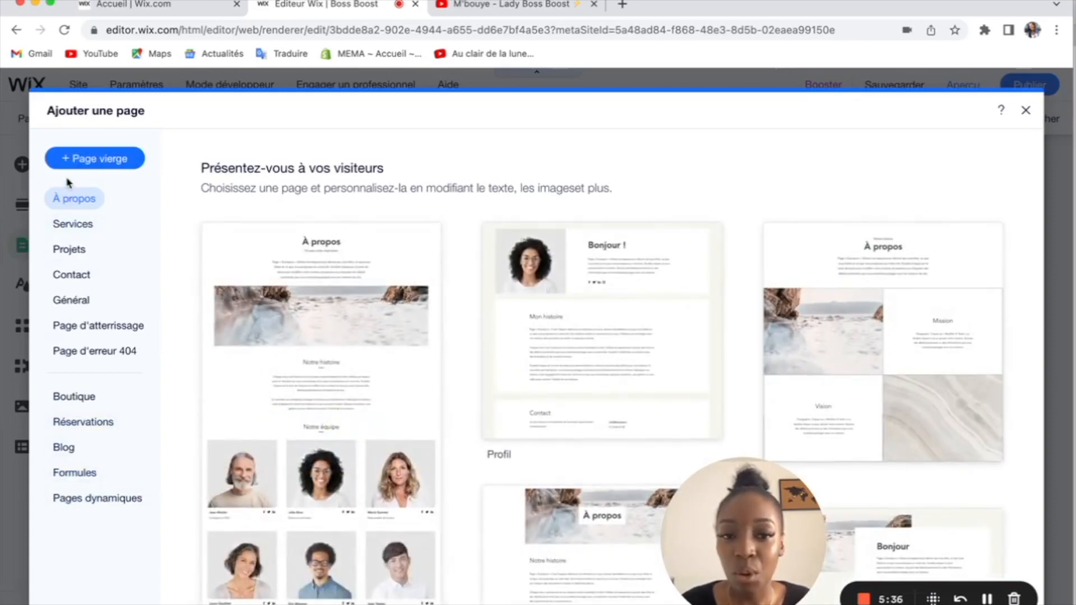
scroll(457, 394, "down", 3)
scroll(457, 395, "down", 6)
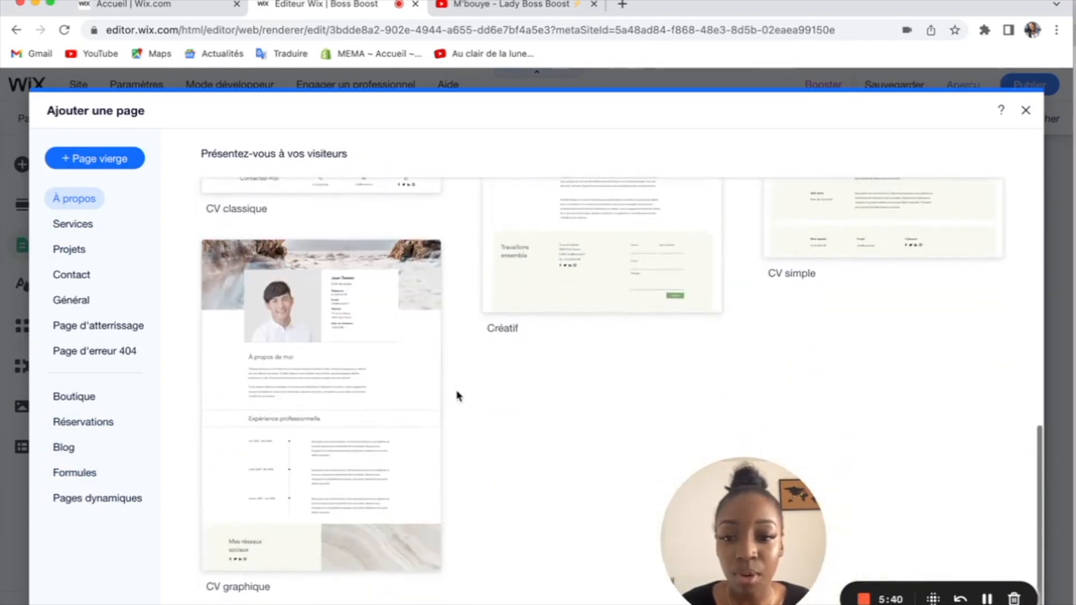
mouse_move(403, 329)
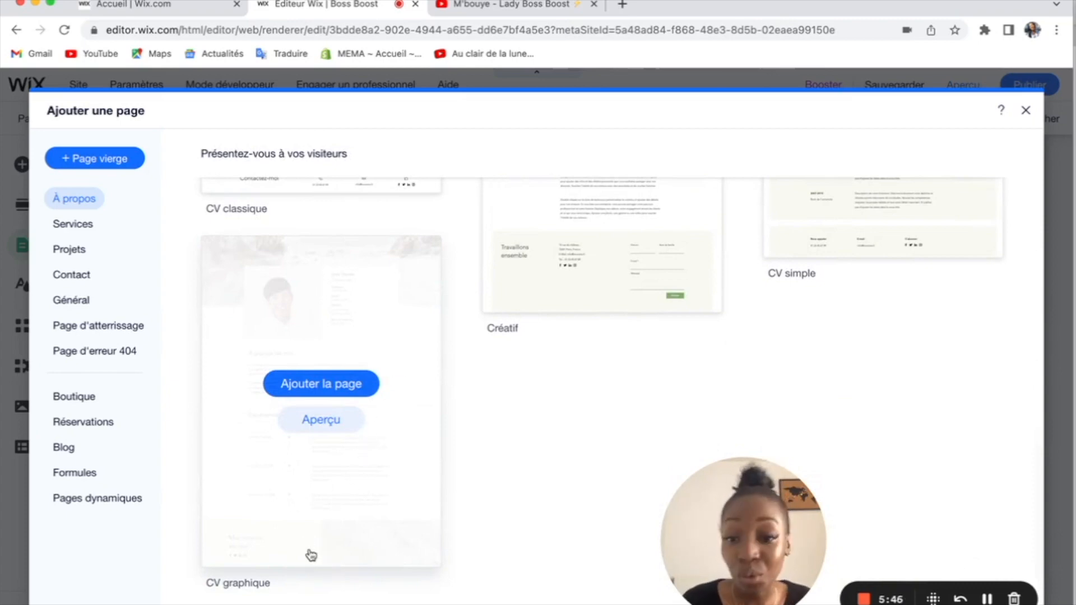
left_click(310, 387)
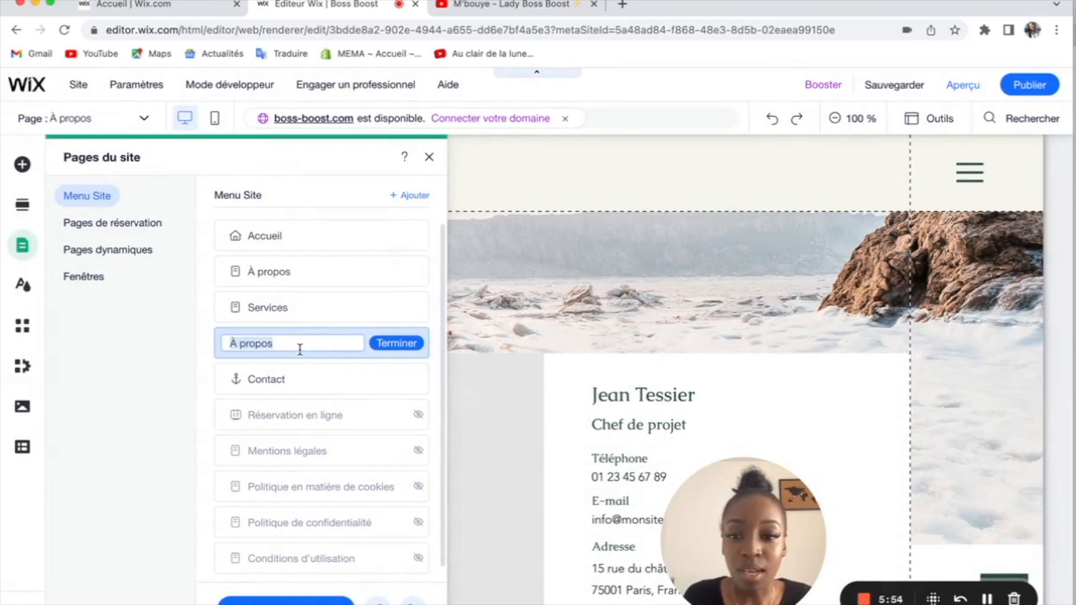
- Name the new page "Mon parcours" in the site menu
type("Mon")
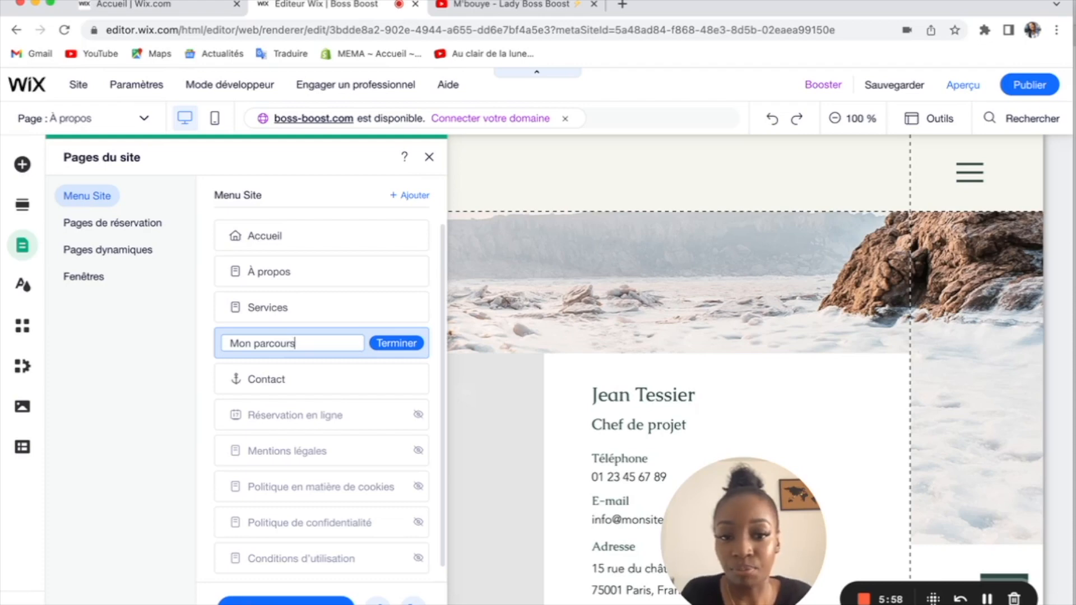
type(" parcours")
left_click(409, 347)
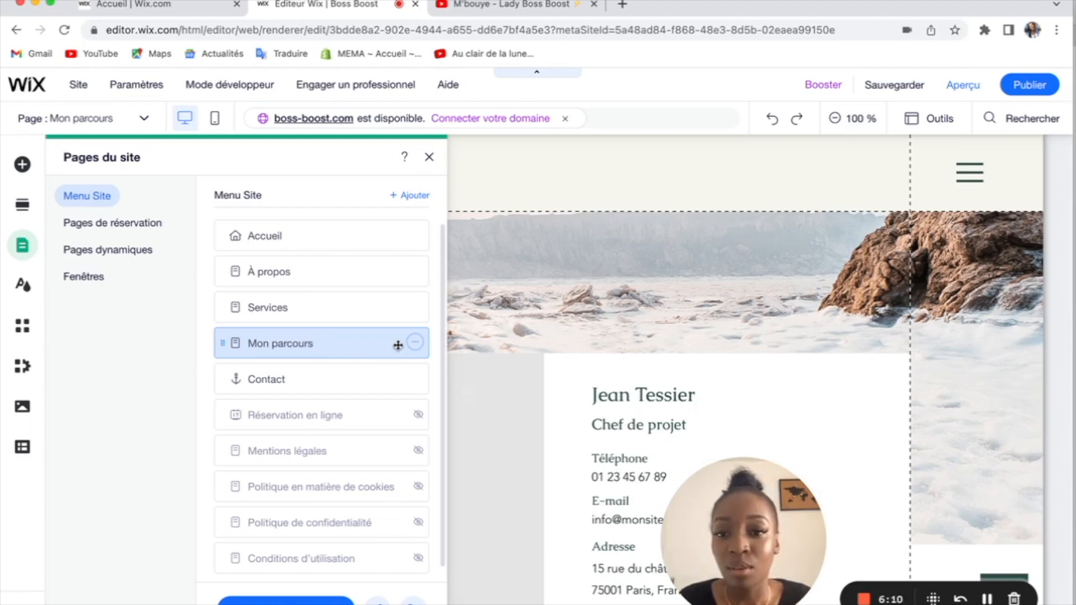
- Make Mon parcours a sub-page of À propos in the site menu and save the site
left_click_drag(320, 348, 272, 297)
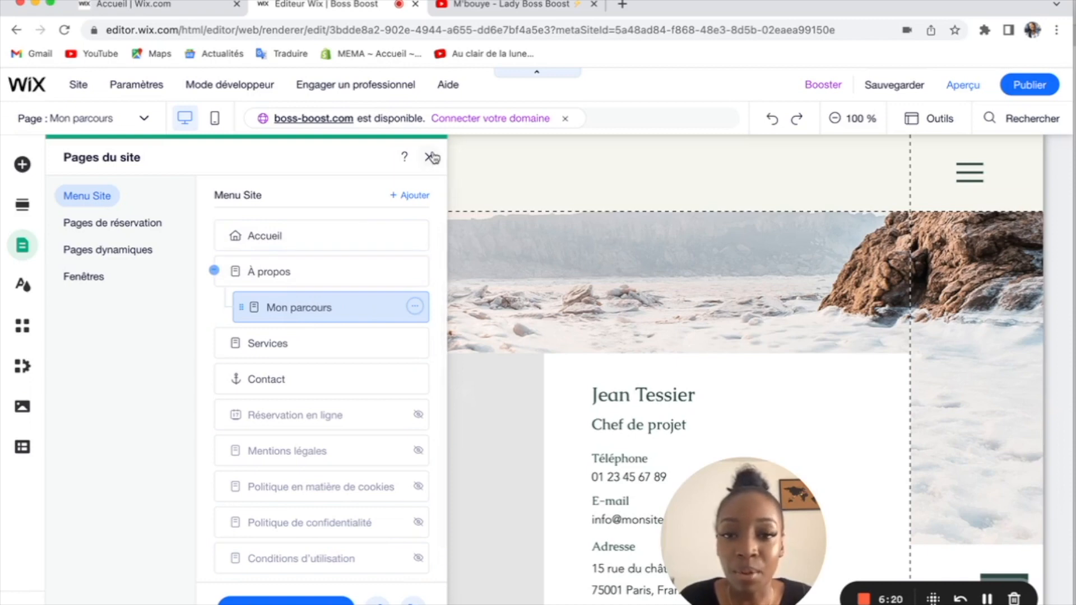
left_click(430, 157)
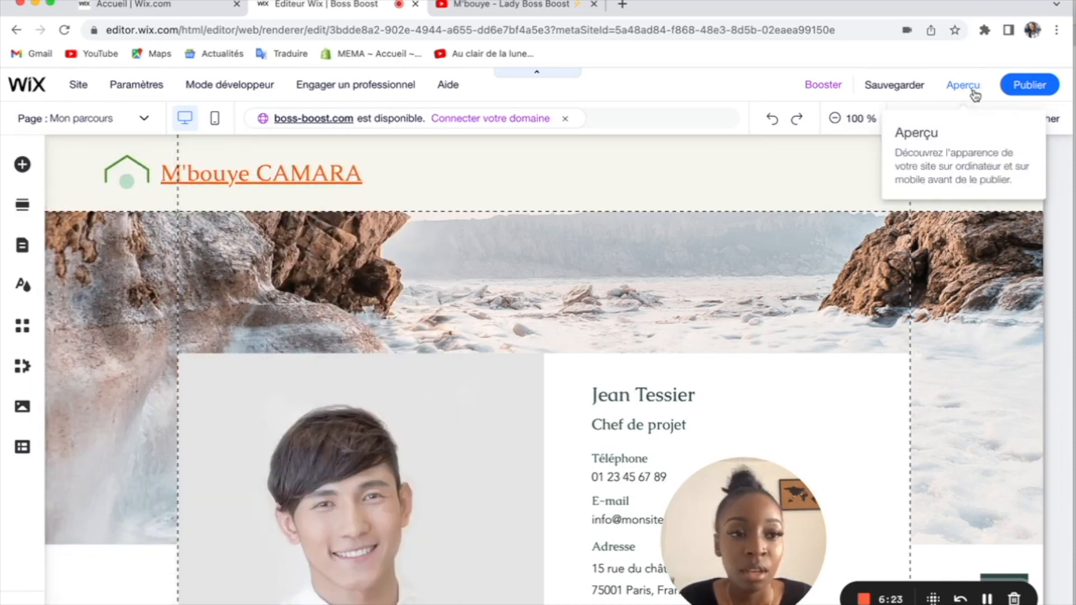
left_click(897, 86)
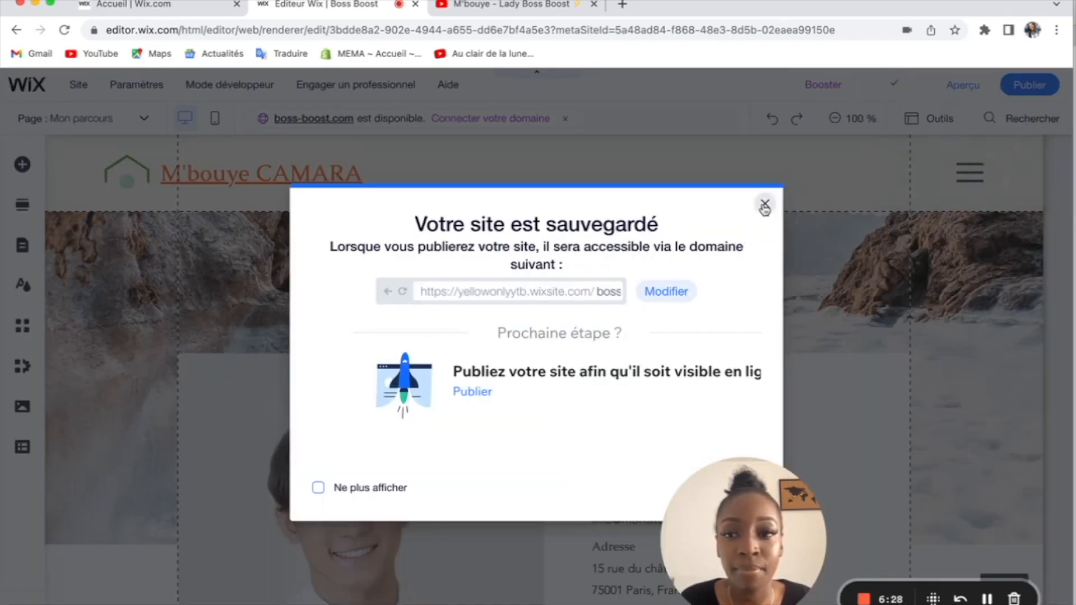
- Switch to the Accueil page, preview the site and open Mon parcours under À propos in the preview's menu
left_click(765, 205)
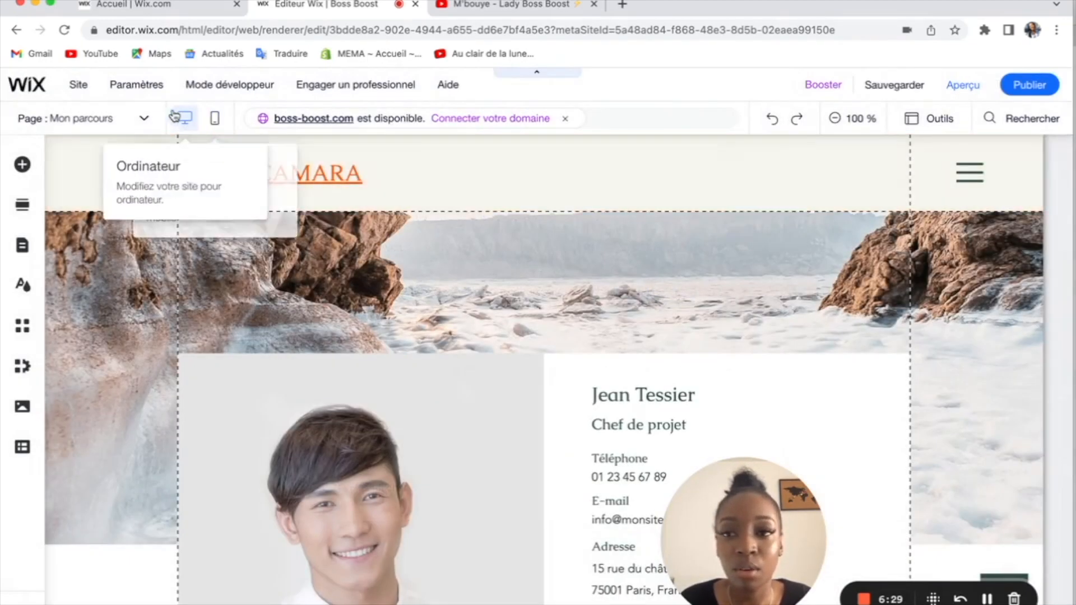
left_click(133, 122)
left_click(84, 162)
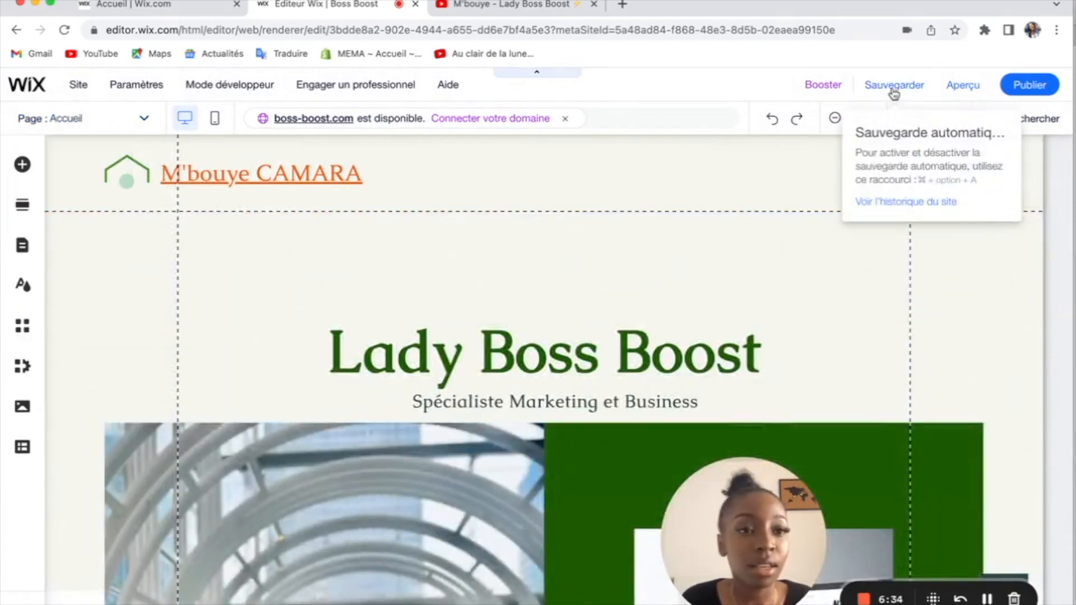
left_click(964, 87)
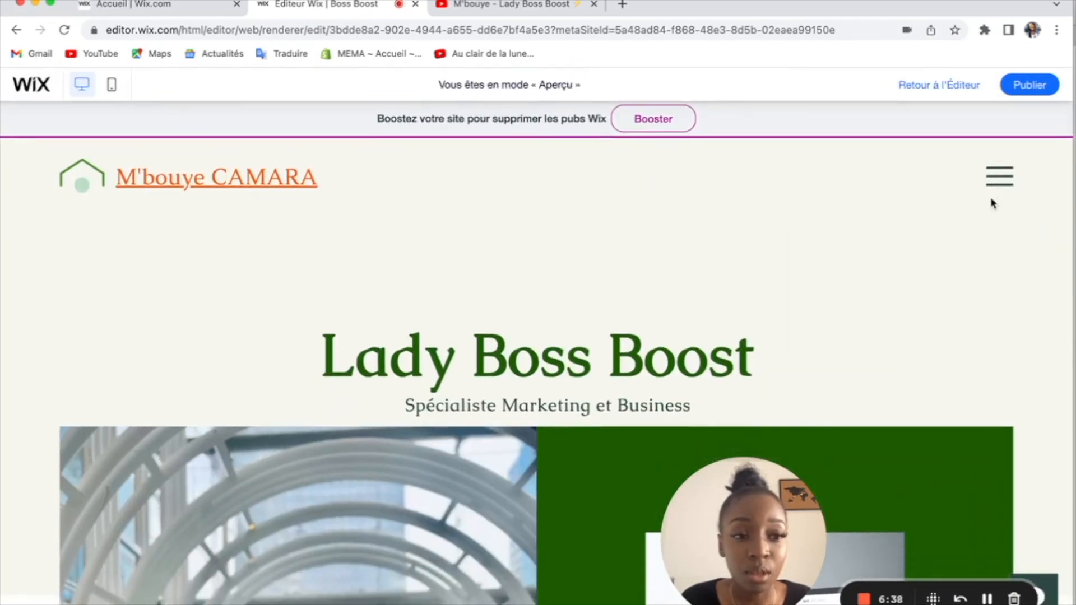
left_click(1007, 180)
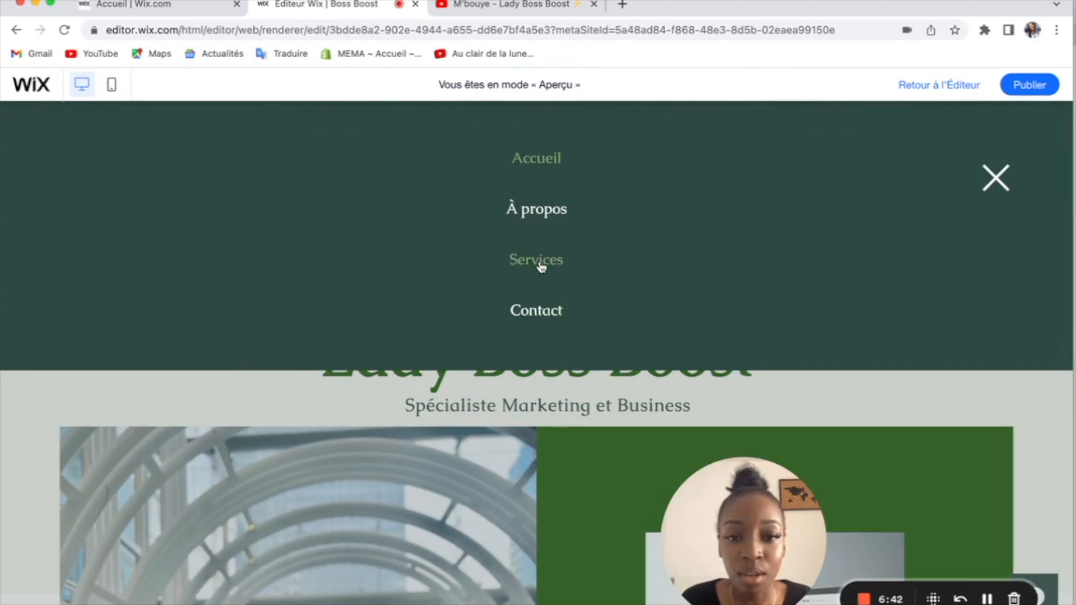
mouse_move(559, 210)
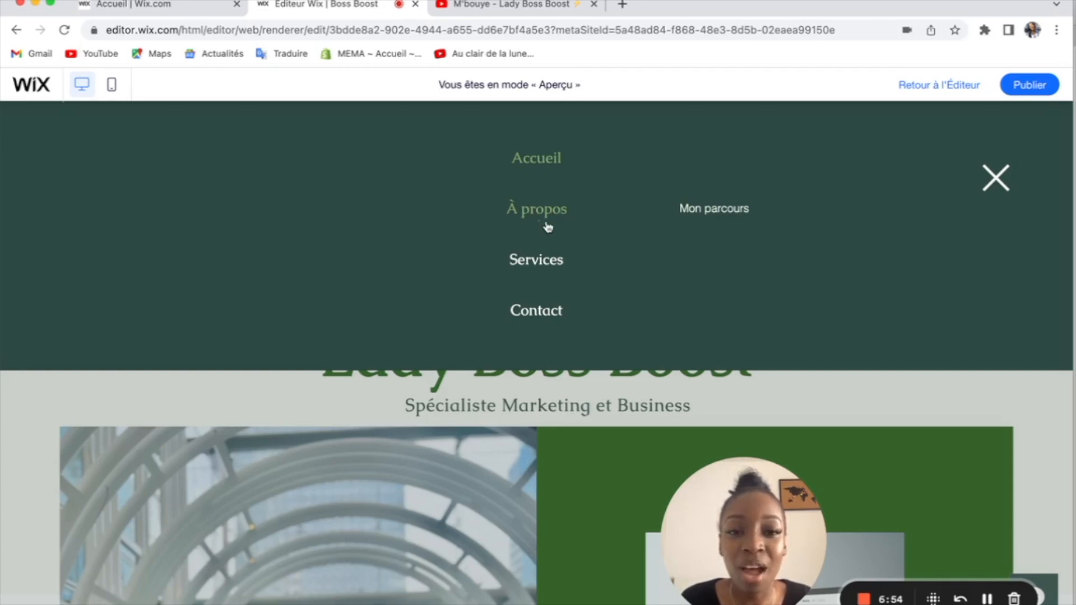
left_click(723, 215)
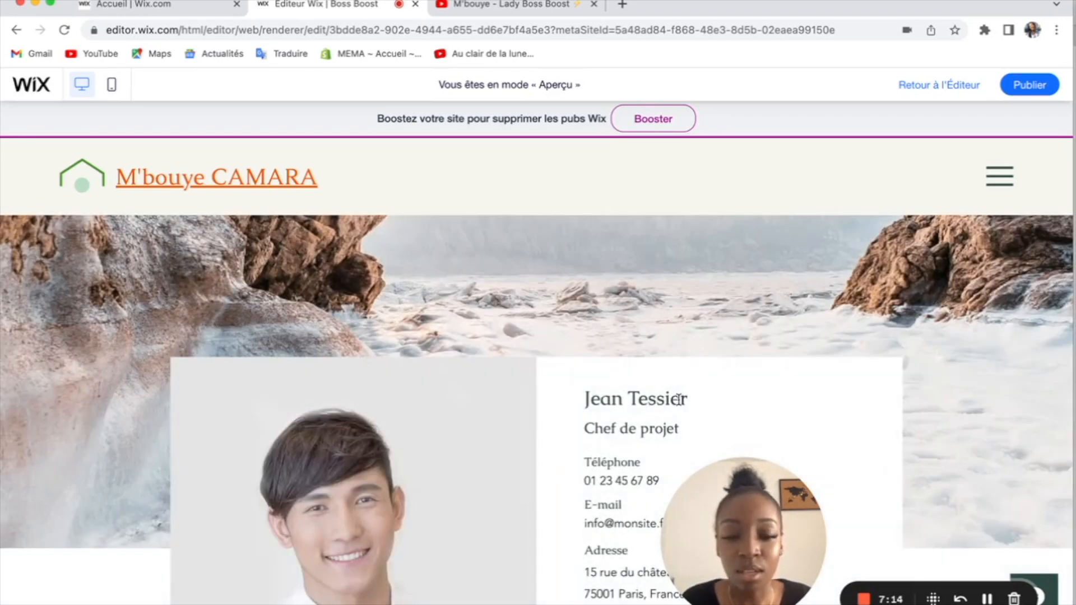
- View the Mon parcours page in the preview down to À propos de moi, and return to the editor
scroll(849, 396, "down", 4)
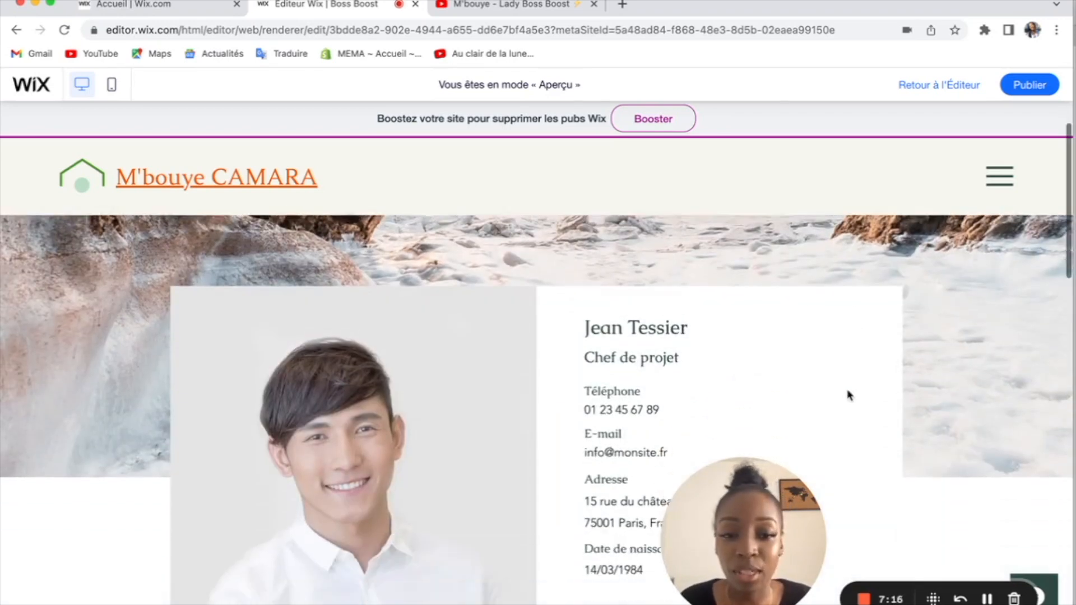
scroll(850, 396, "up", 1)
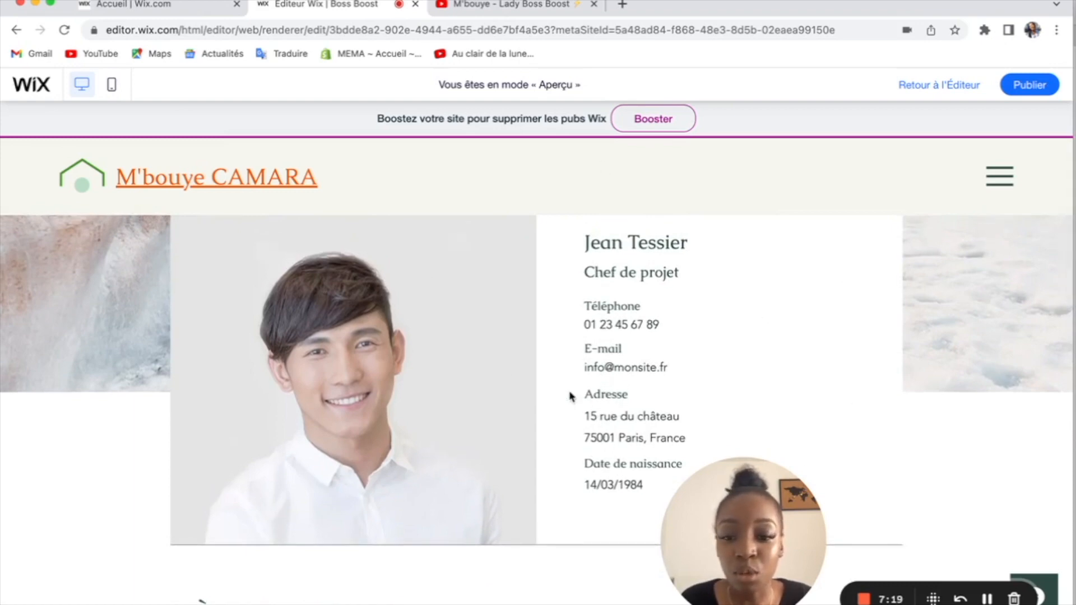
scroll(569, 396, "down", 3)
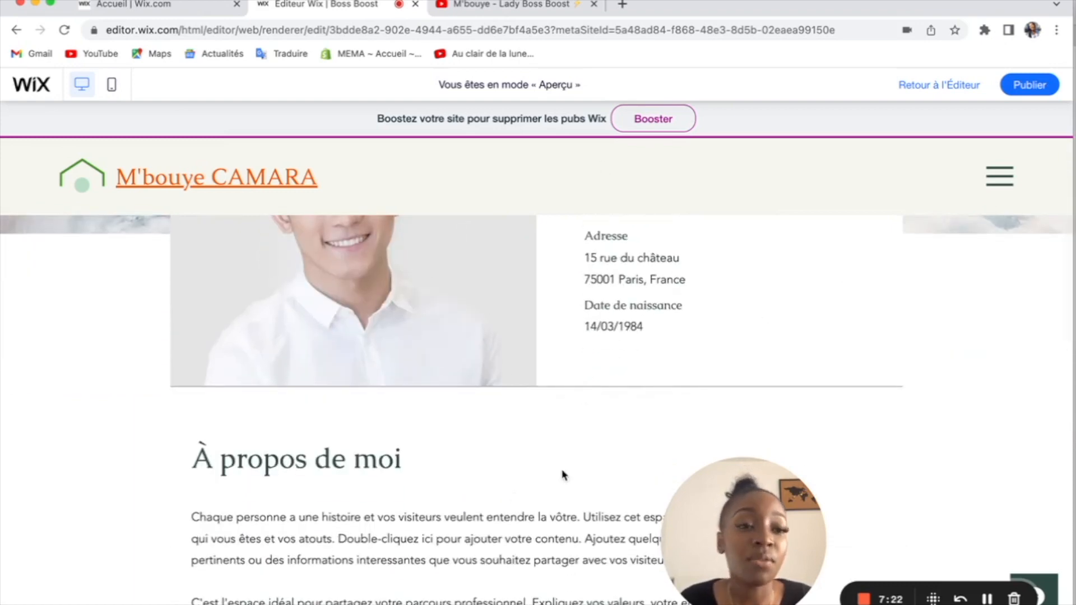
scroll(981, 253, "up", 6)
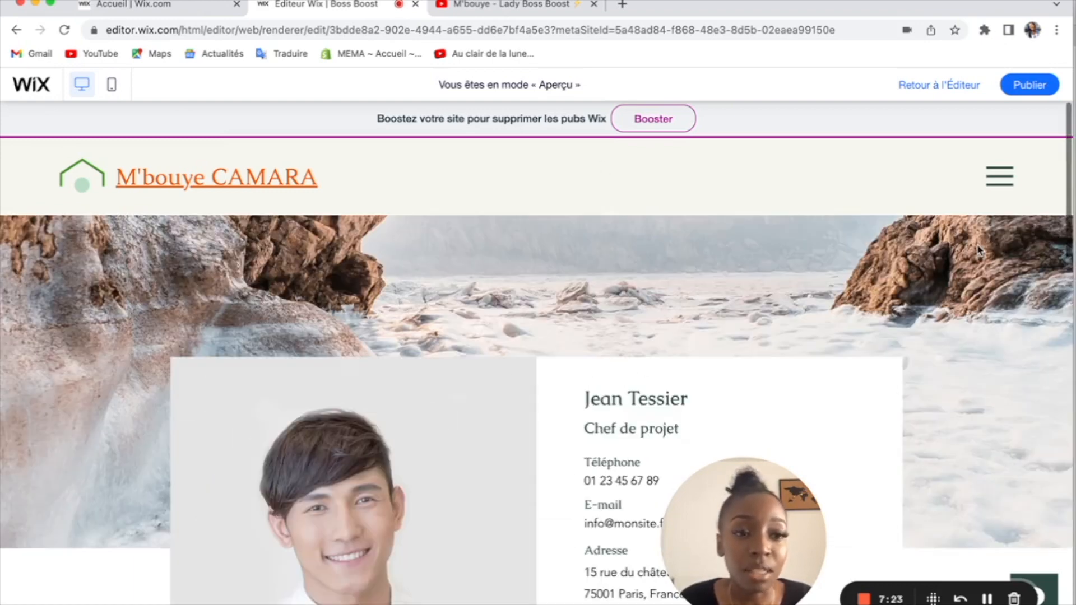
left_click(935, 85)
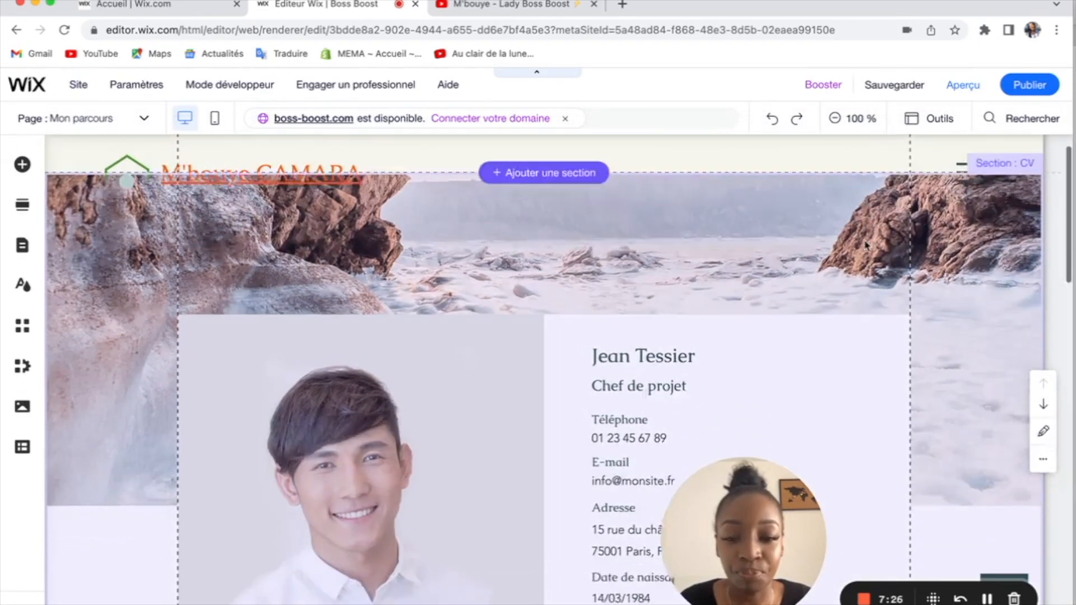
- Select the portrait's column in the CV section of Mon parcours and open the column management options
scroll(865, 246, "down", 3)
left_click(400, 342)
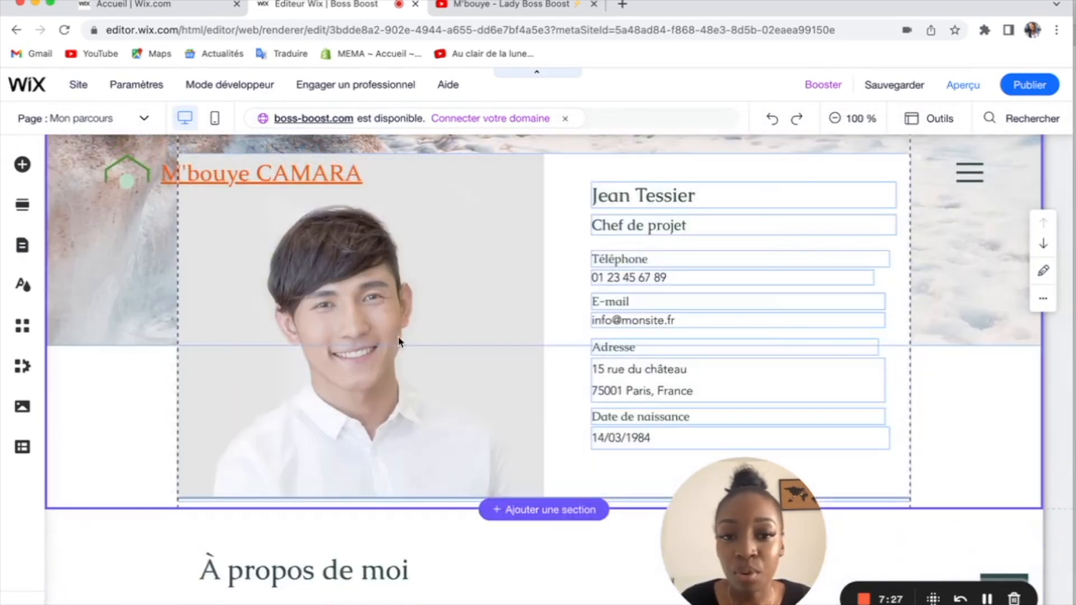
left_click(407, 283)
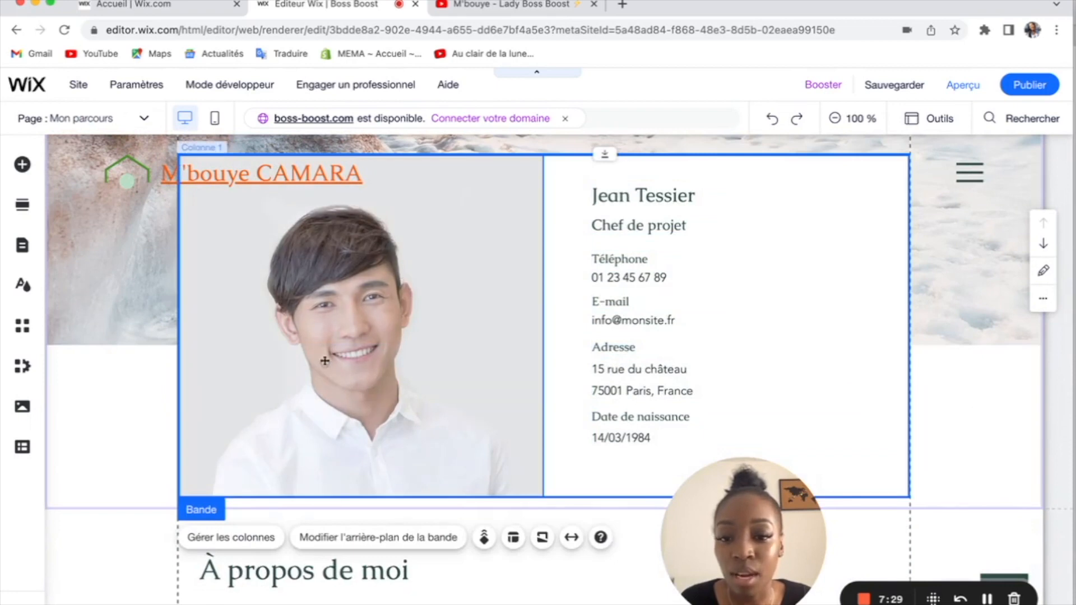
left_click(381, 297)
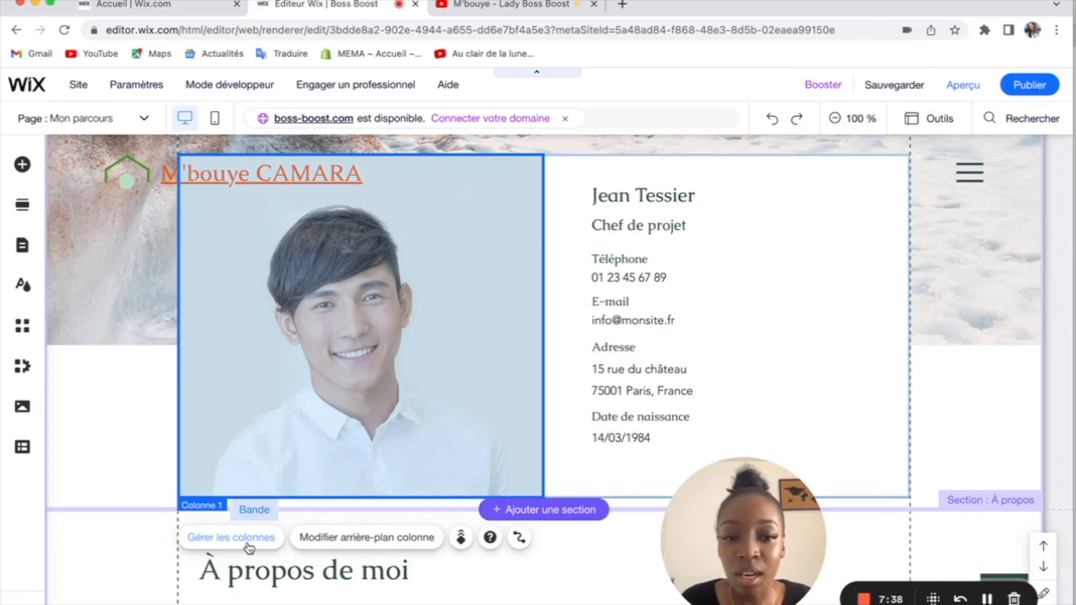
left_click(323, 539)
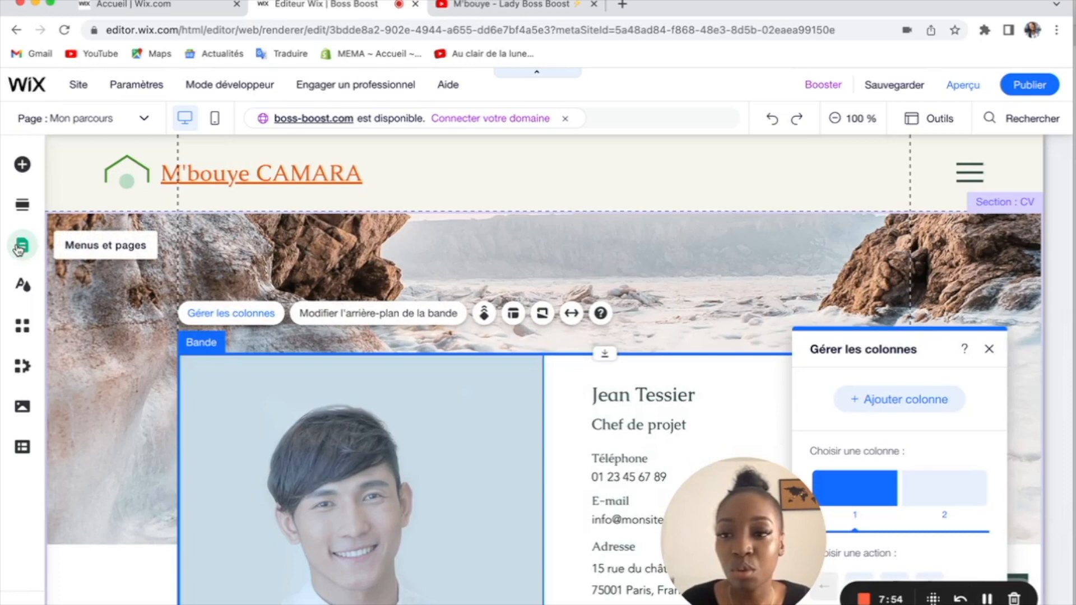
- Delete the Mon parcours page from the site menu and close the page list
left_click(20, 246)
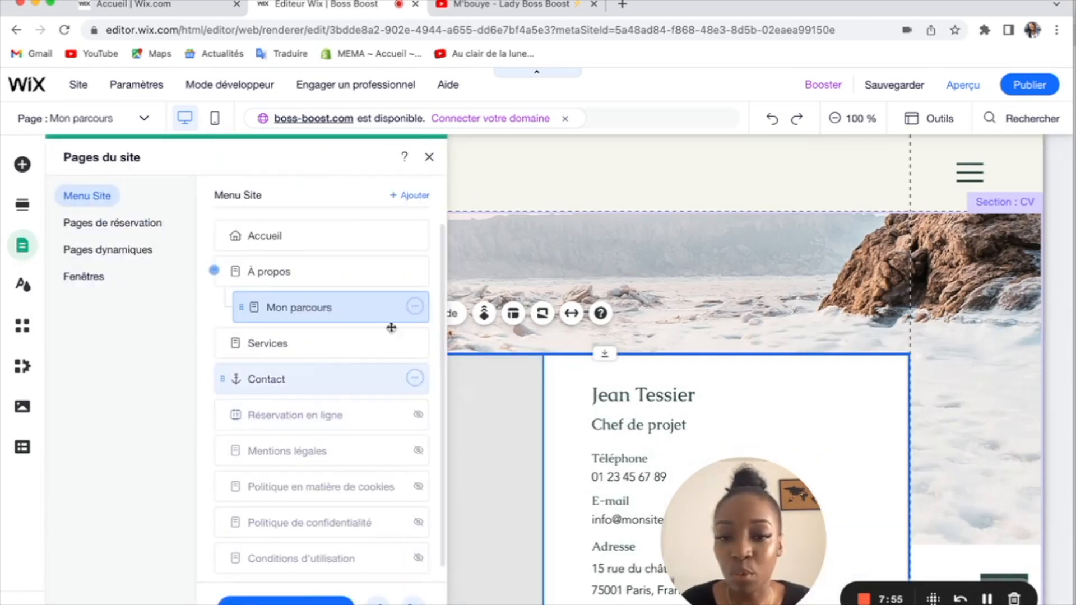
left_click(418, 308)
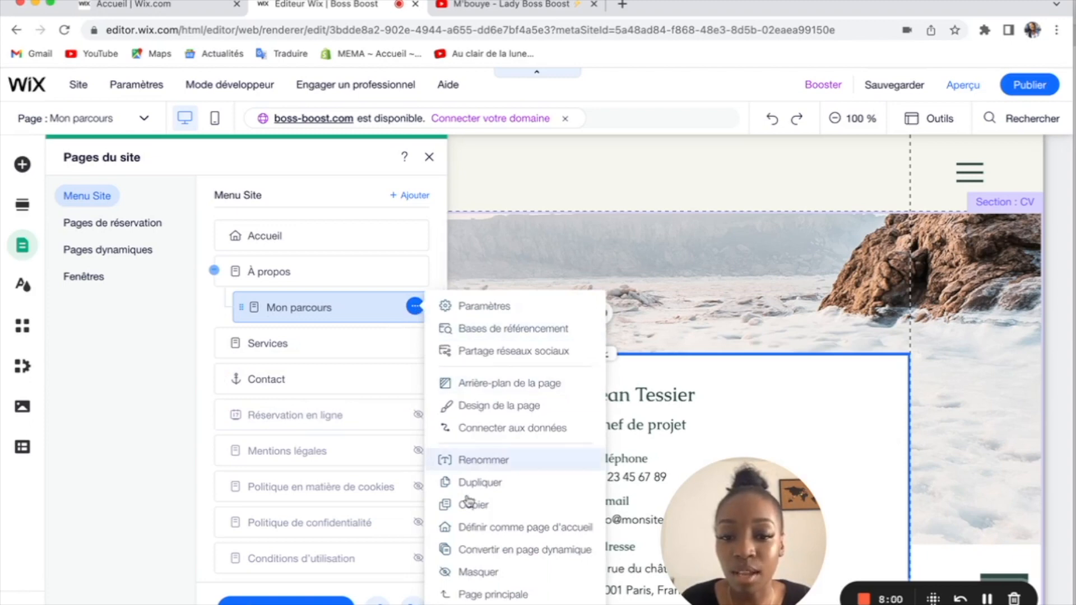
left_click(482, 604)
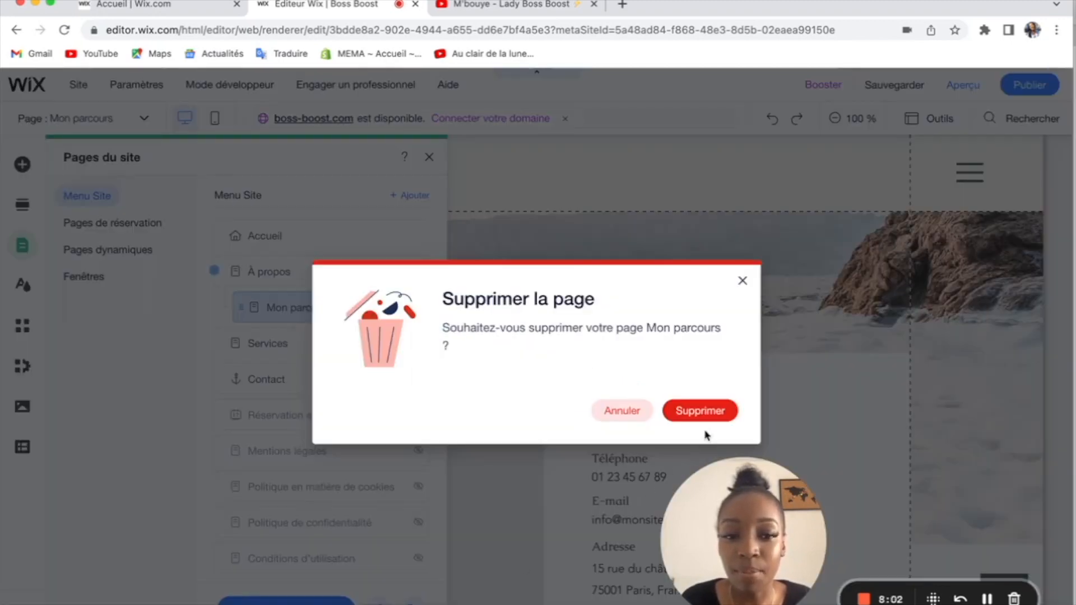
left_click(698, 412)
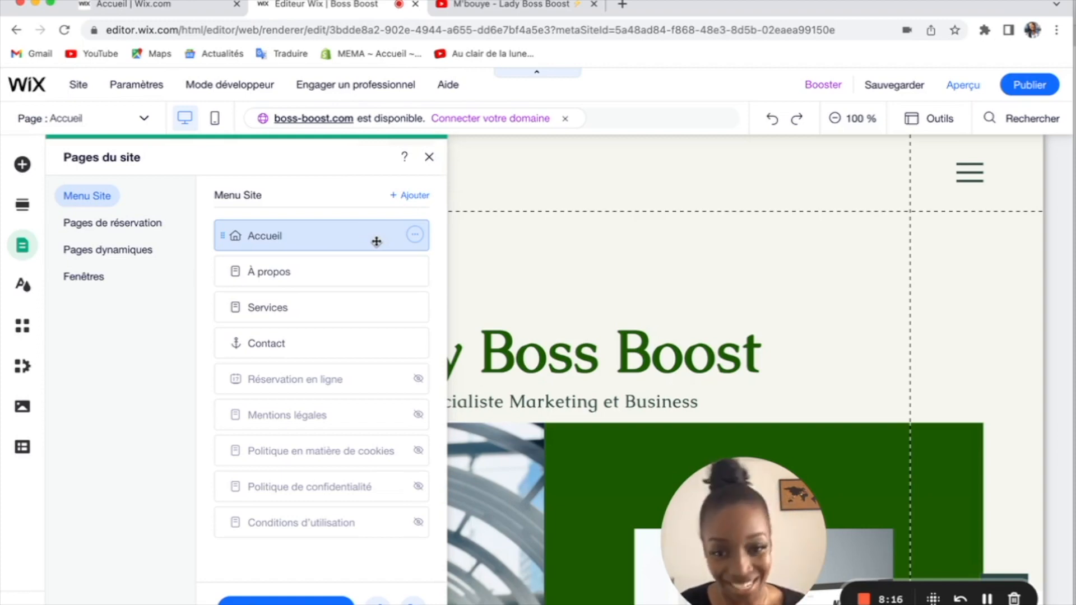
left_click(430, 157)
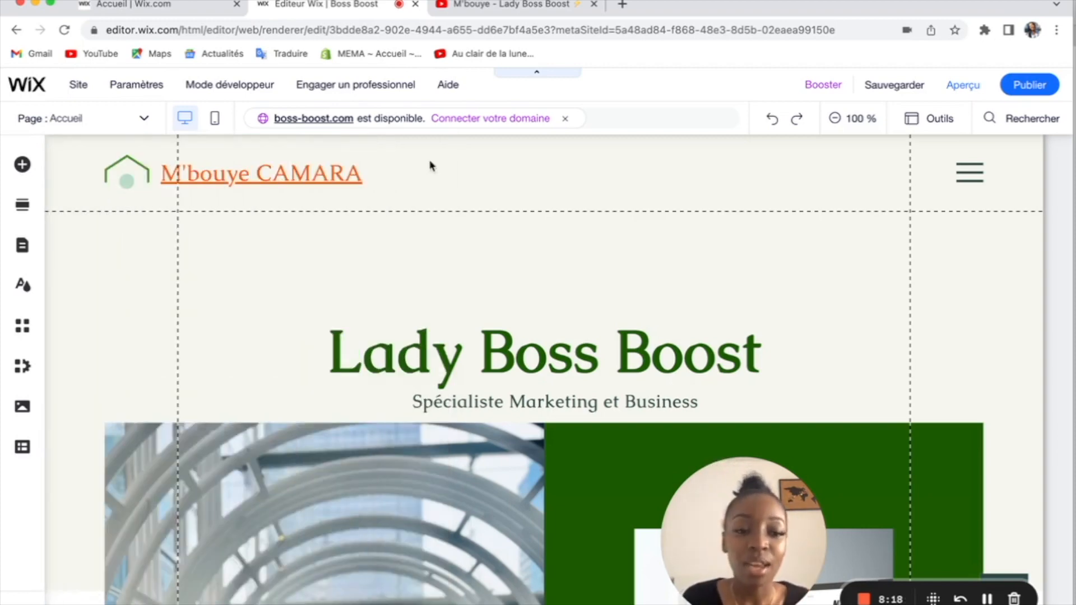
- Examine the Accueil page's sections, from the opening images through the gallery, Services and Témoignages to Contact
scroll(325, 499, "down", 10)
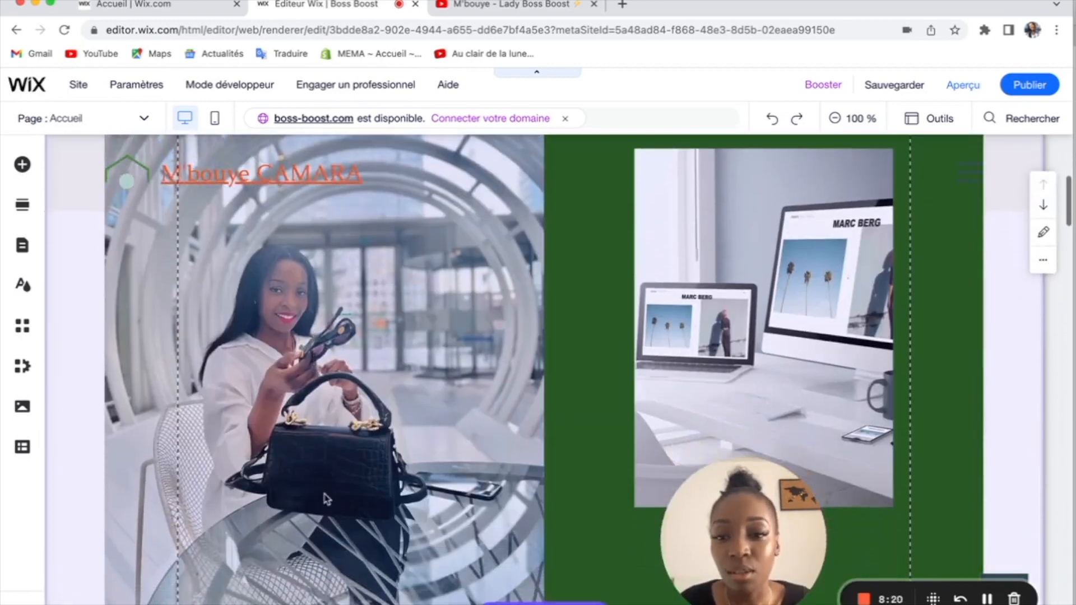
scroll(336, 510, "up", 5)
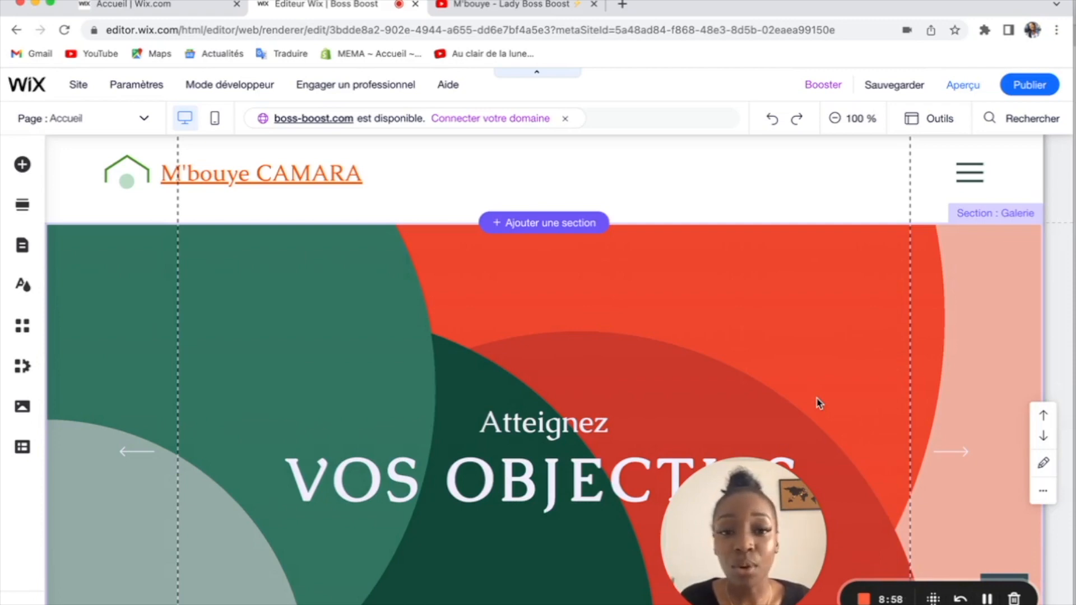
scroll(818, 402, "up", 6)
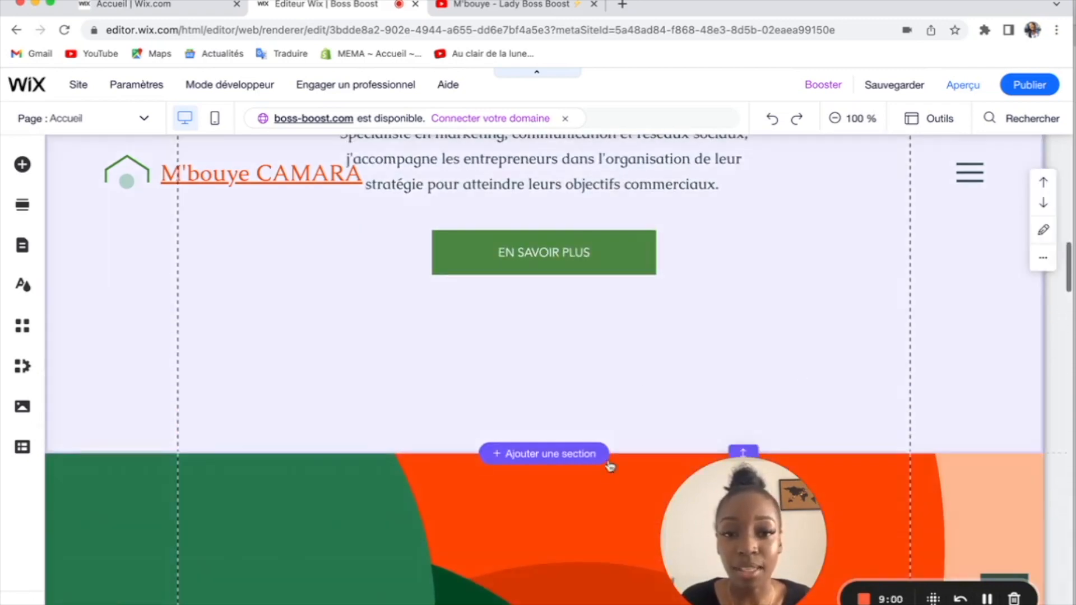
scroll(620, 400, "down", 5)
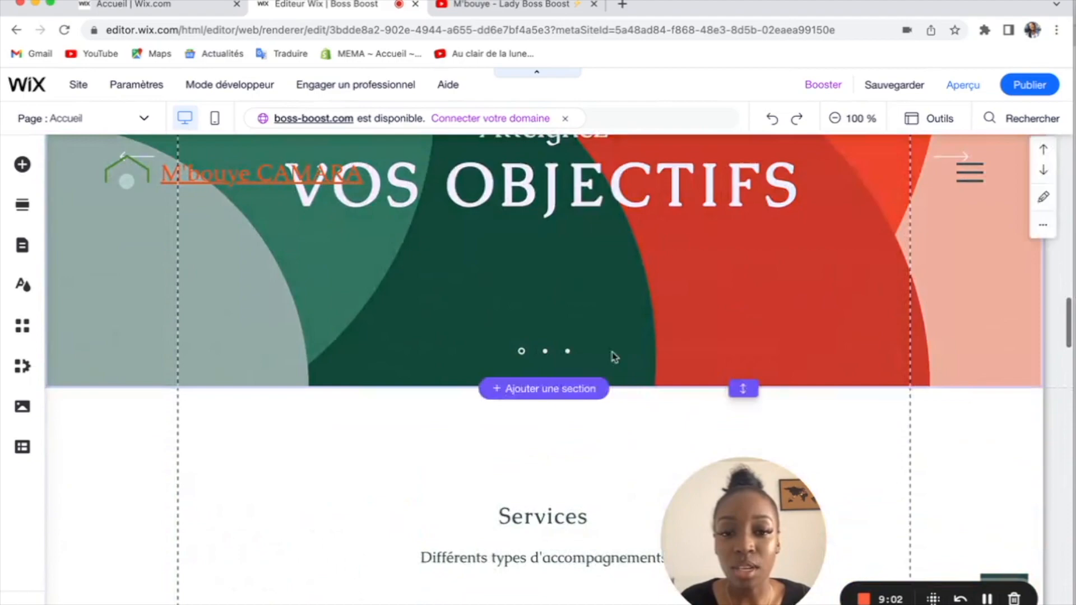
scroll(527, 460, "down", 5)
scroll(485, 499, "down", 8)
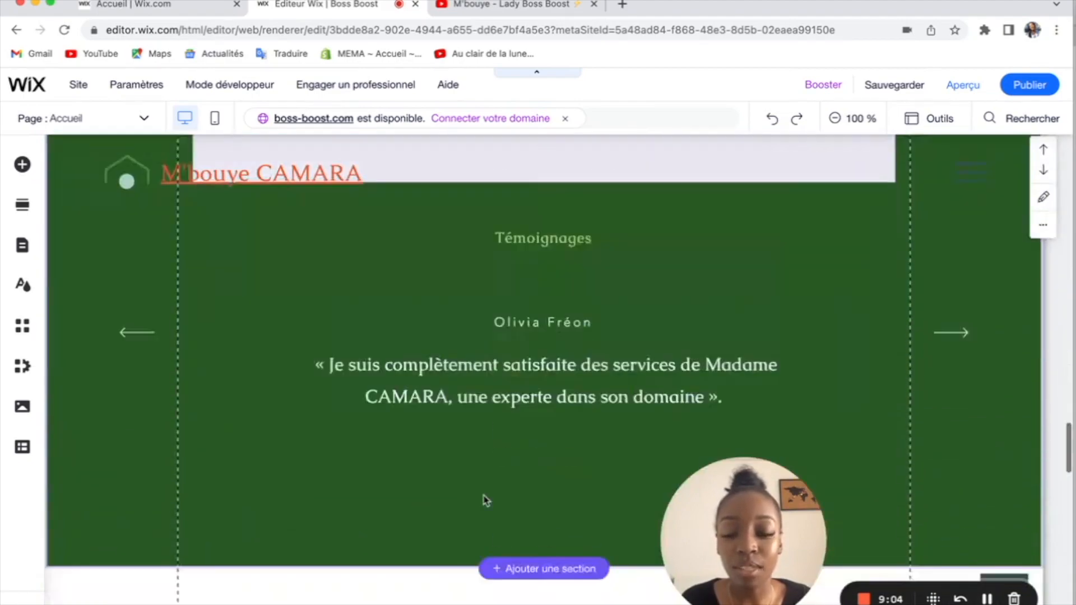
scroll(485, 500, "down", 5)
scroll(486, 501, "up", 10)
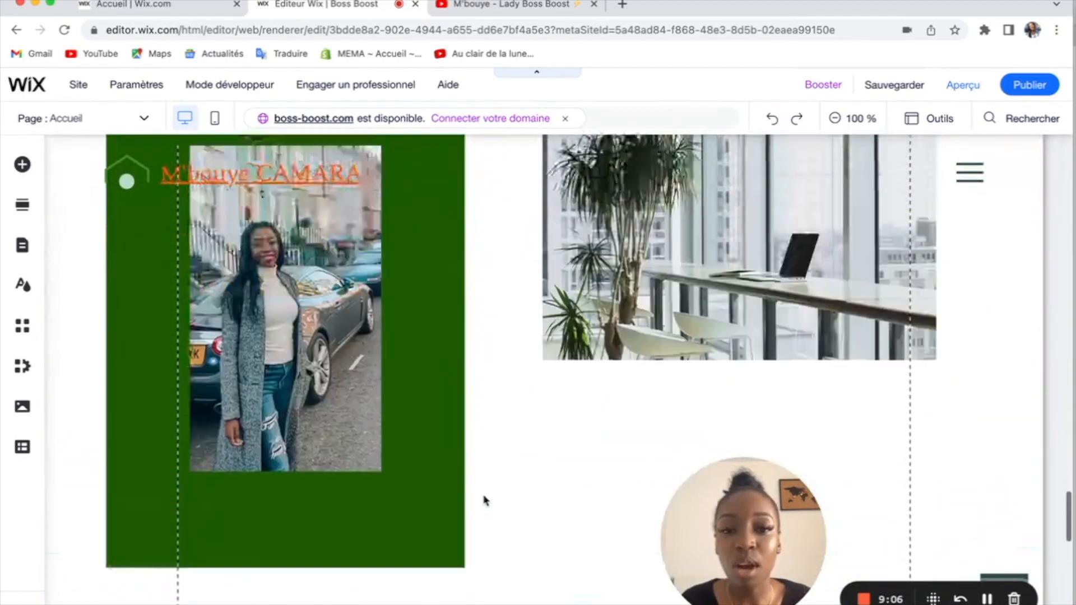
scroll(486, 500, "down", 2)
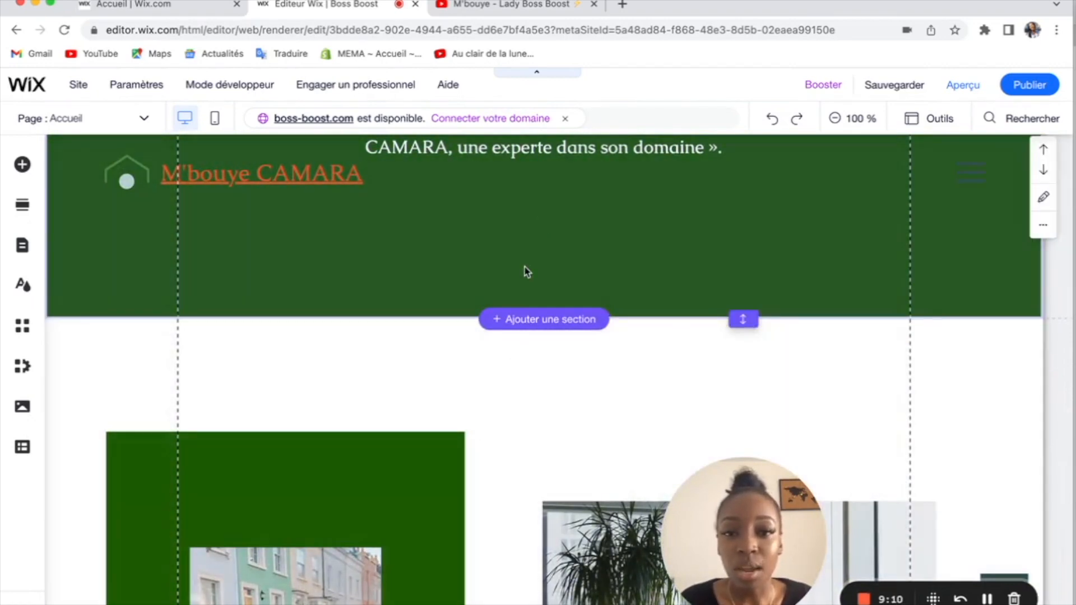
scroll(532, 383, "up", 3)
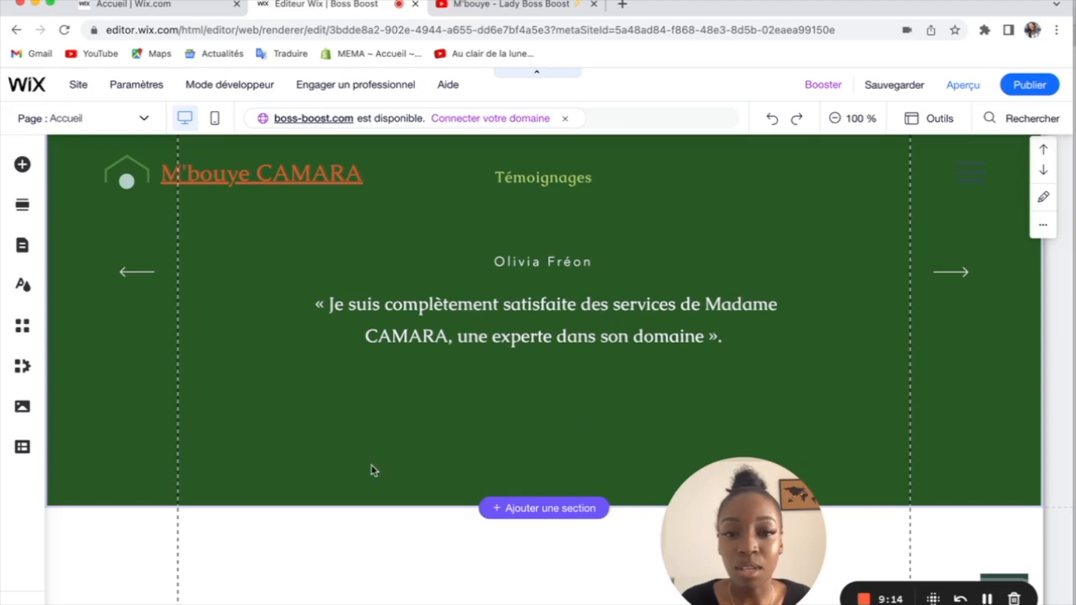
scroll(578, 439, "down", 5)
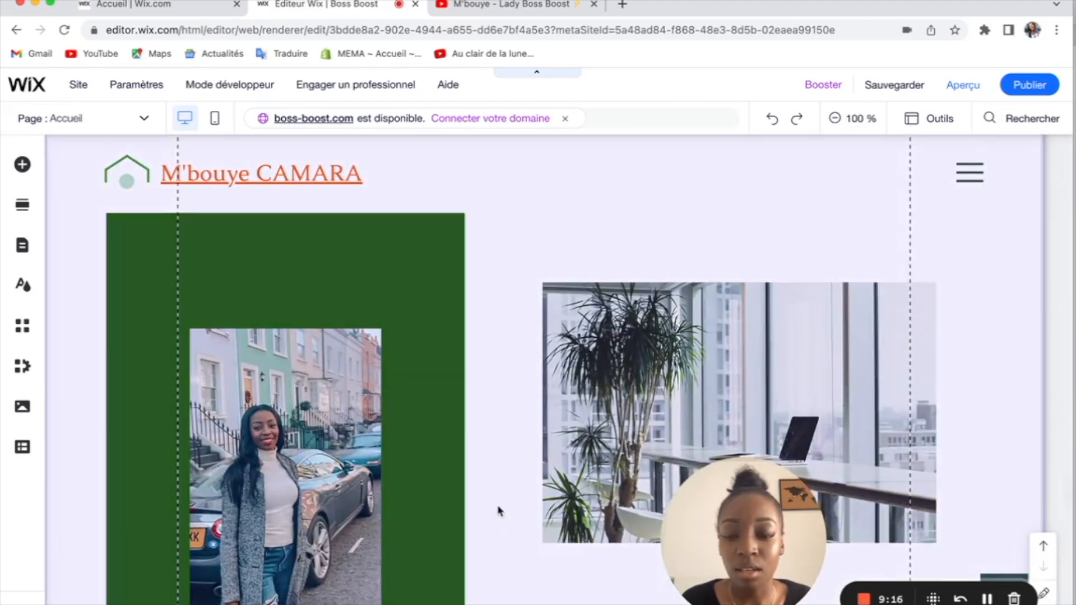
scroll(497, 508, "down", 6)
scroll(497, 508, "up", 5)
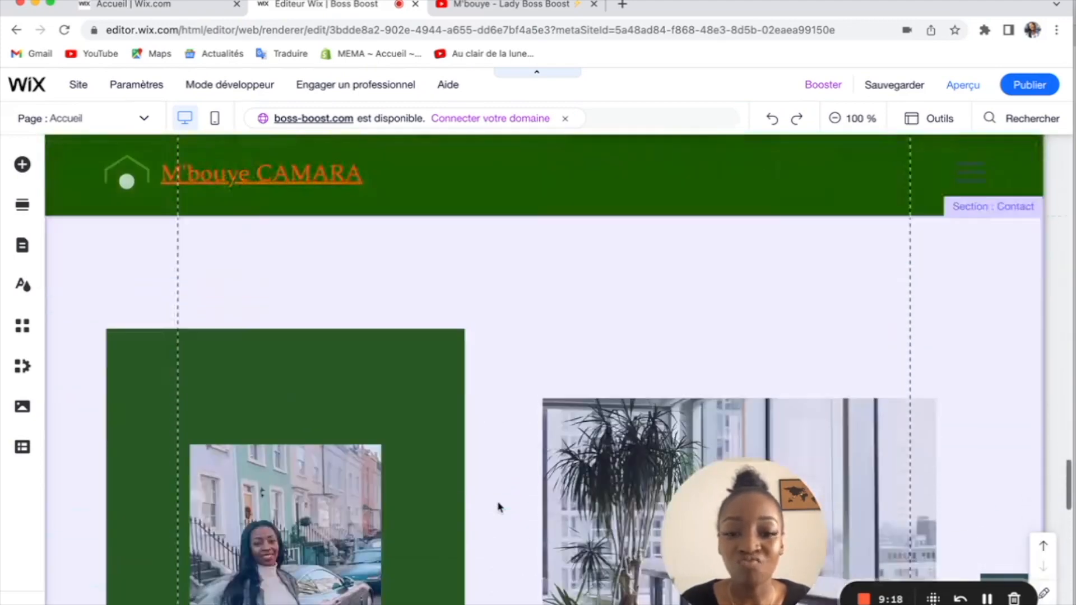
scroll(497, 508, "down", 4)
scroll(498, 508, "up", 8)
scroll(498, 508, "up", 15)
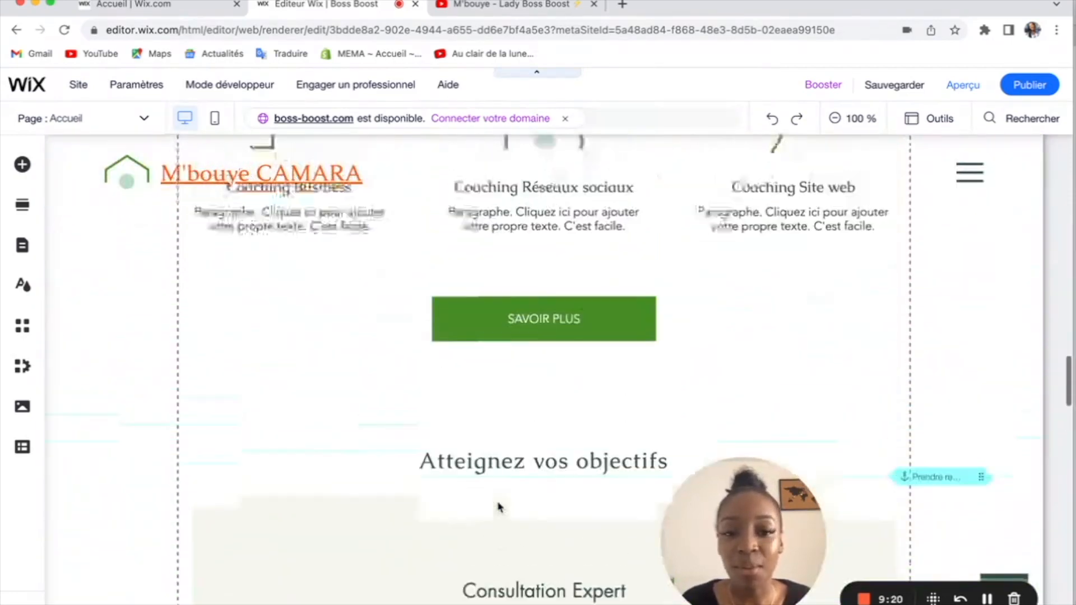
scroll(498, 508, "up", 3)
scroll(499, 508, "down", 15)
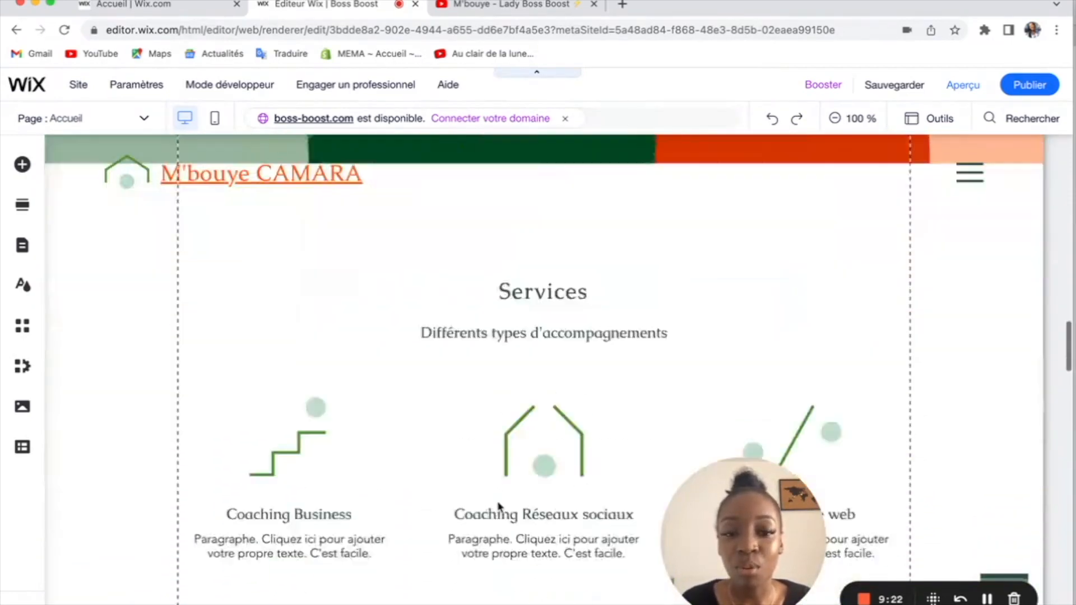
- Open the section templates for the spot below Témoignages and examine the categories from À propos through Clients
scroll(501, 507, "up", 3)
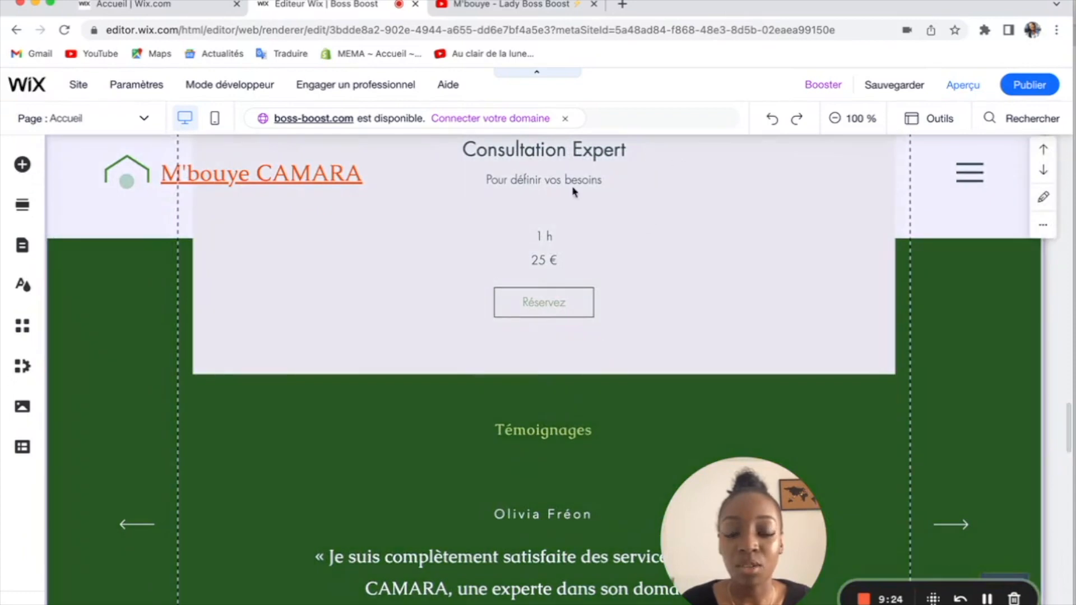
scroll(557, 430, "down", 10)
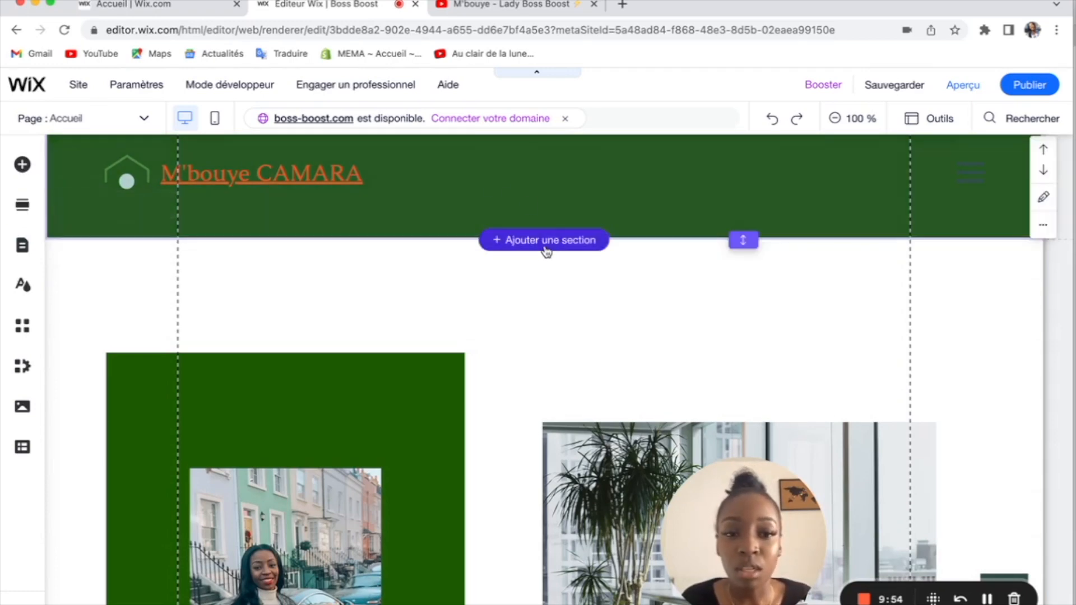
left_click(547, 246)
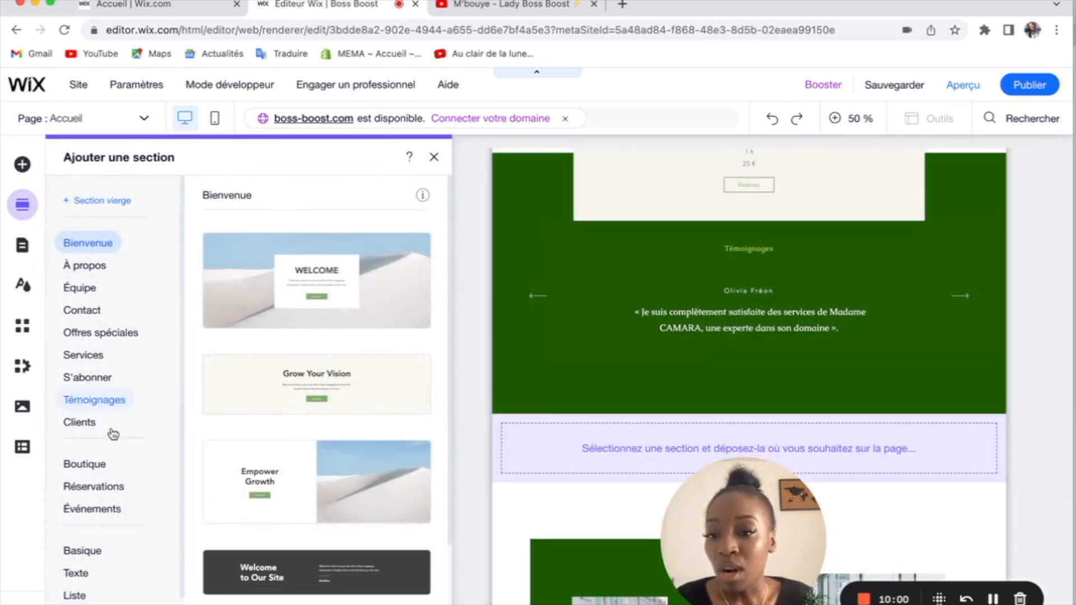
left_click(89, 267)
left_click(85, 288)
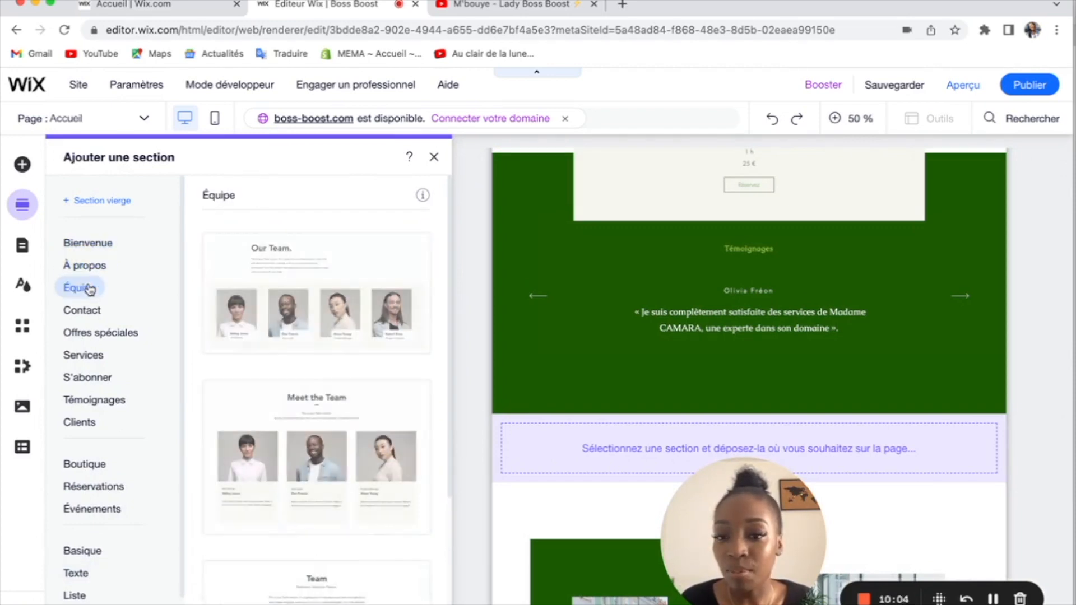
left_click(87, 313)
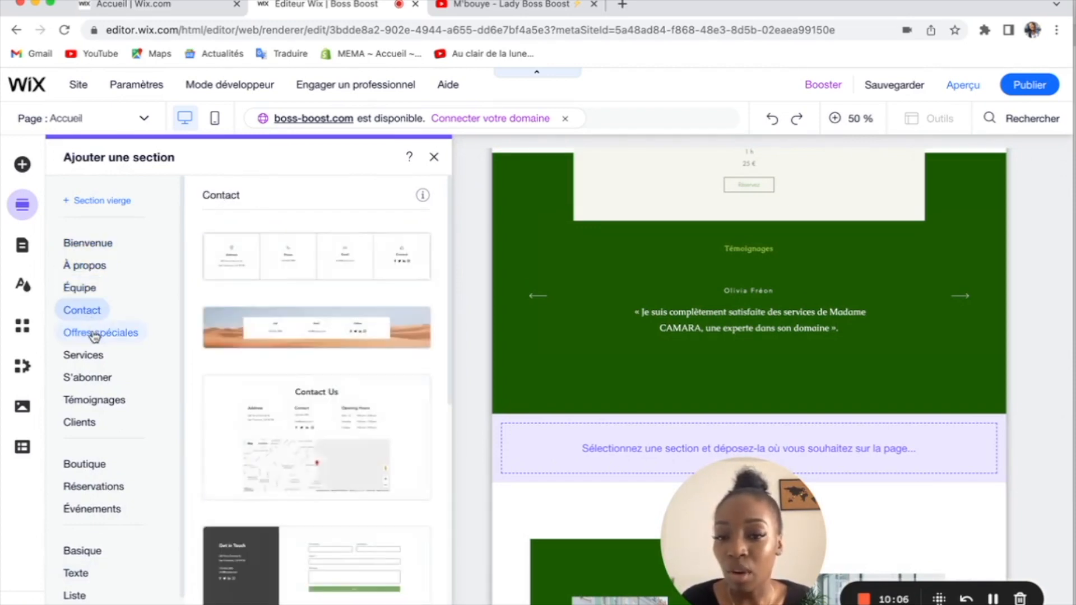
left_click(92, 337)
left_click(91, 357)
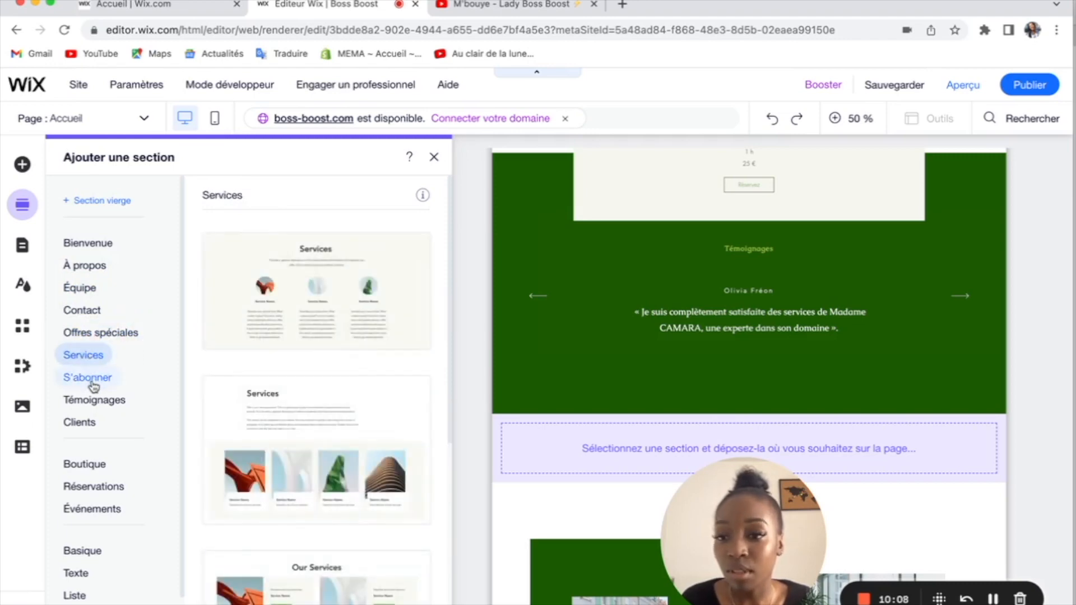
left_click(90, 379)
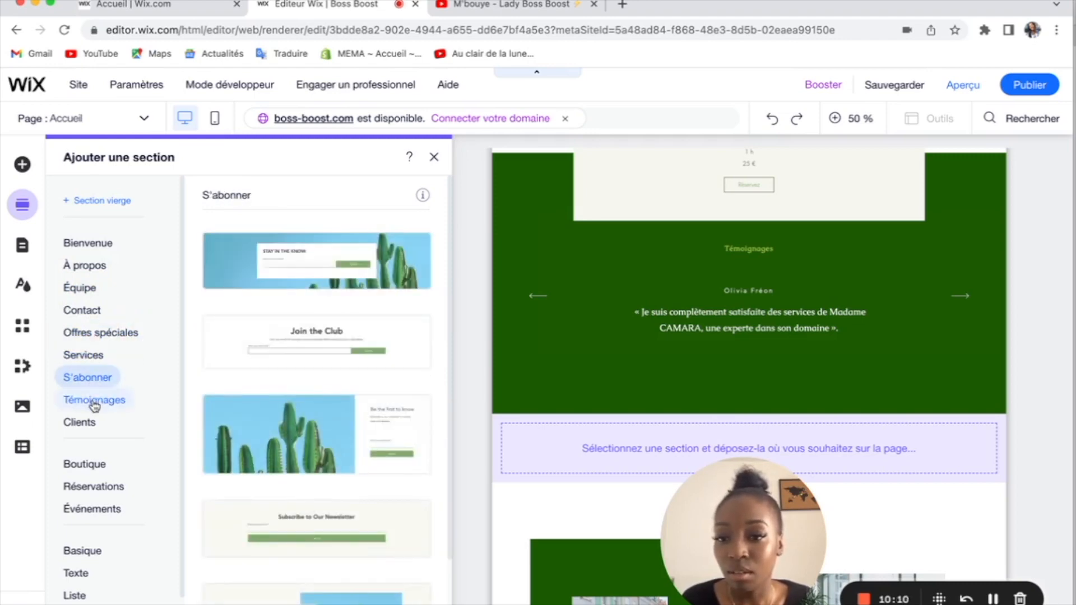
left_click(92, 404)
left_click(91, 423)
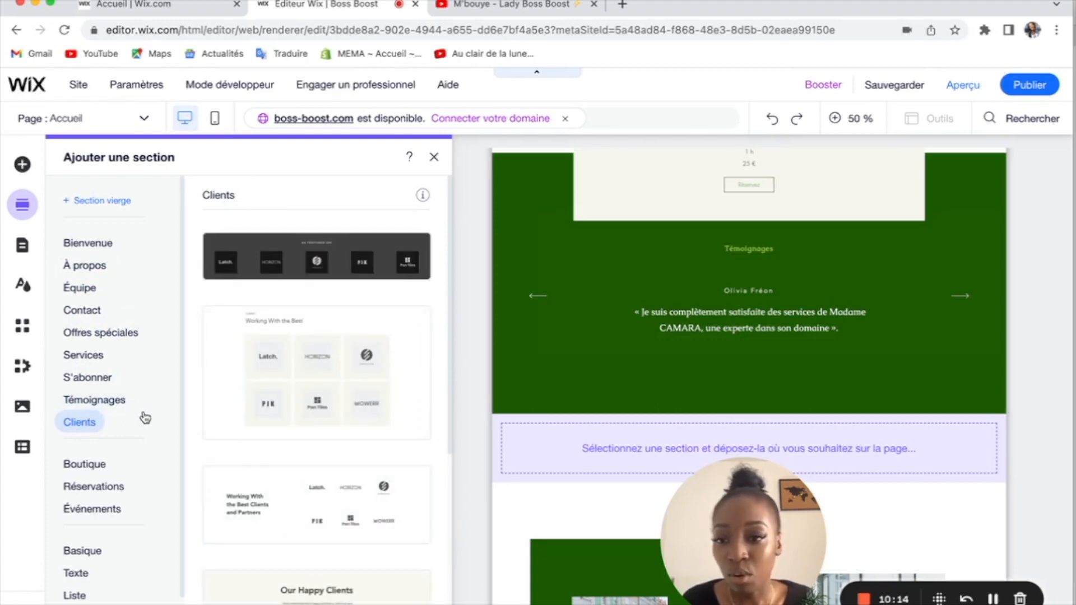
- Insert the plain dark grey section from the Basique category below the Témoignages section
scroll(261, 407, "down", 5)
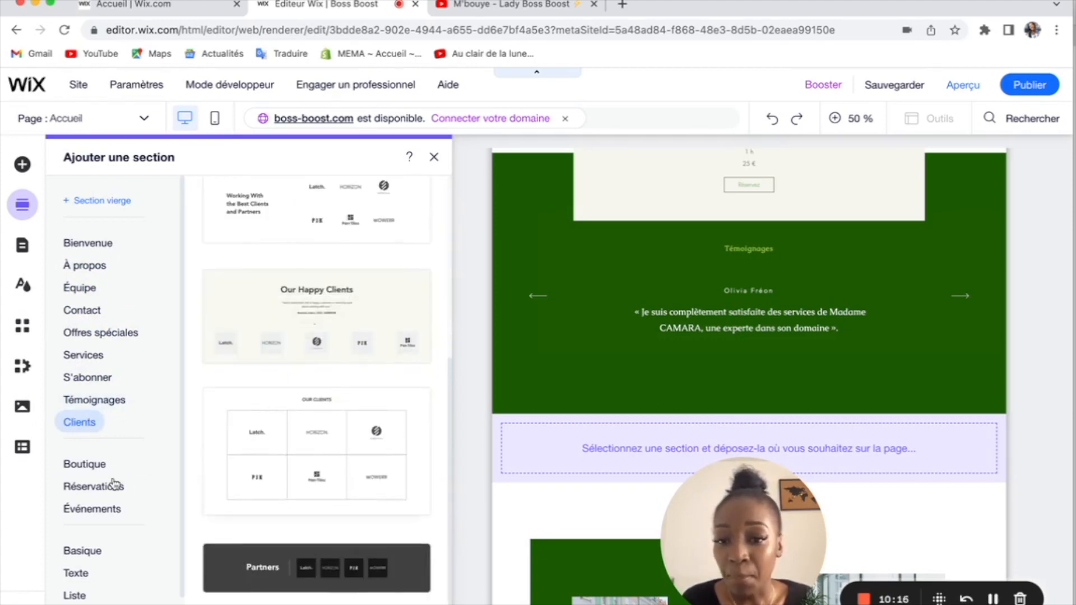
left_click(83, 554)
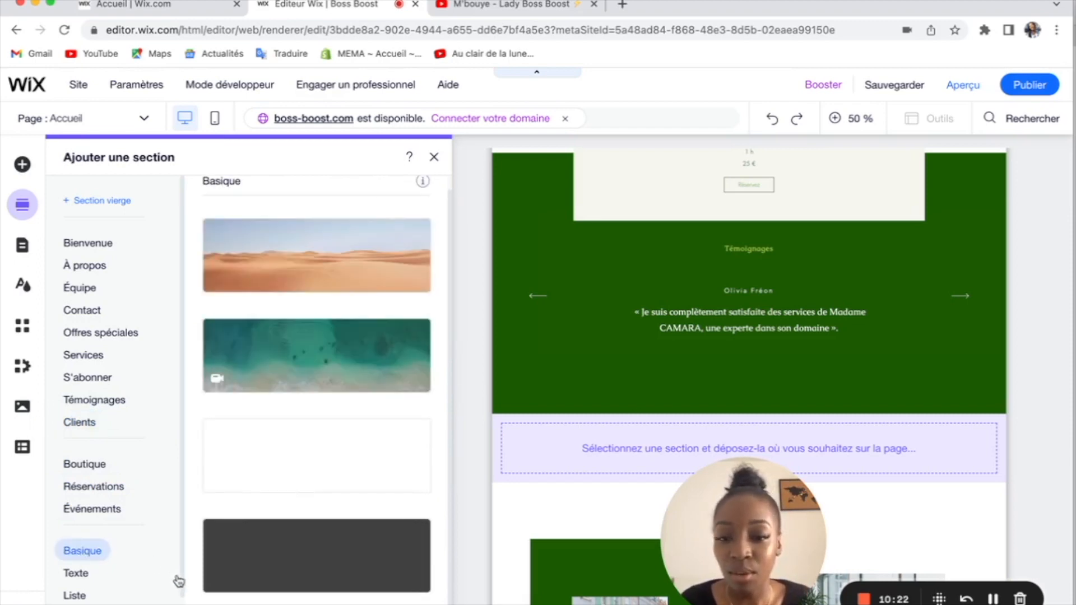
left_click(264, 557)
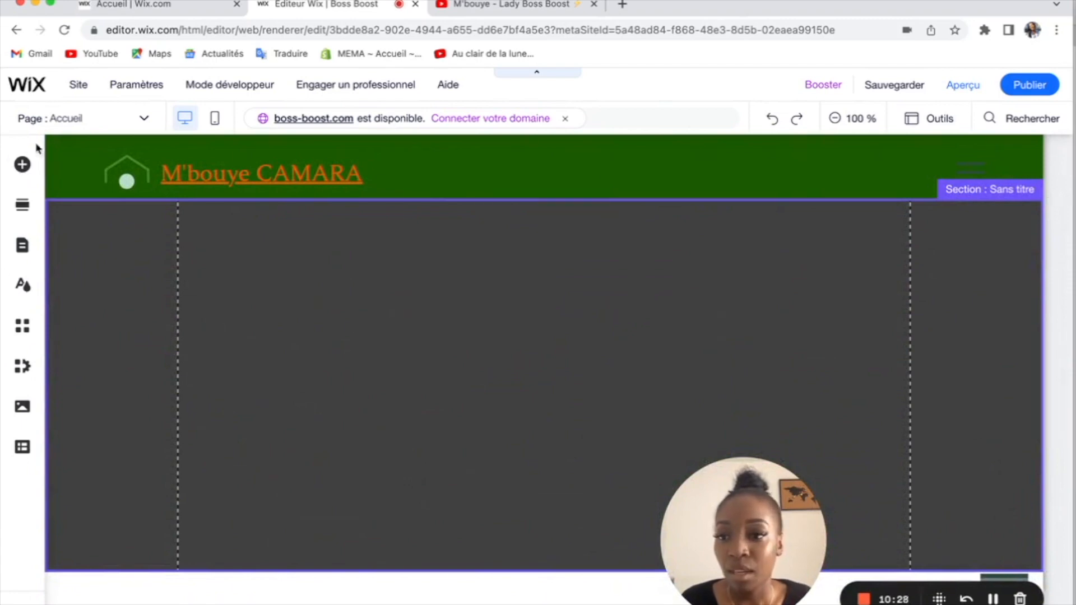
- Add an En-tête 3 heading to the new dark section, widen it to fit one line and place it near the section's upper edge
left_click(22, 165)
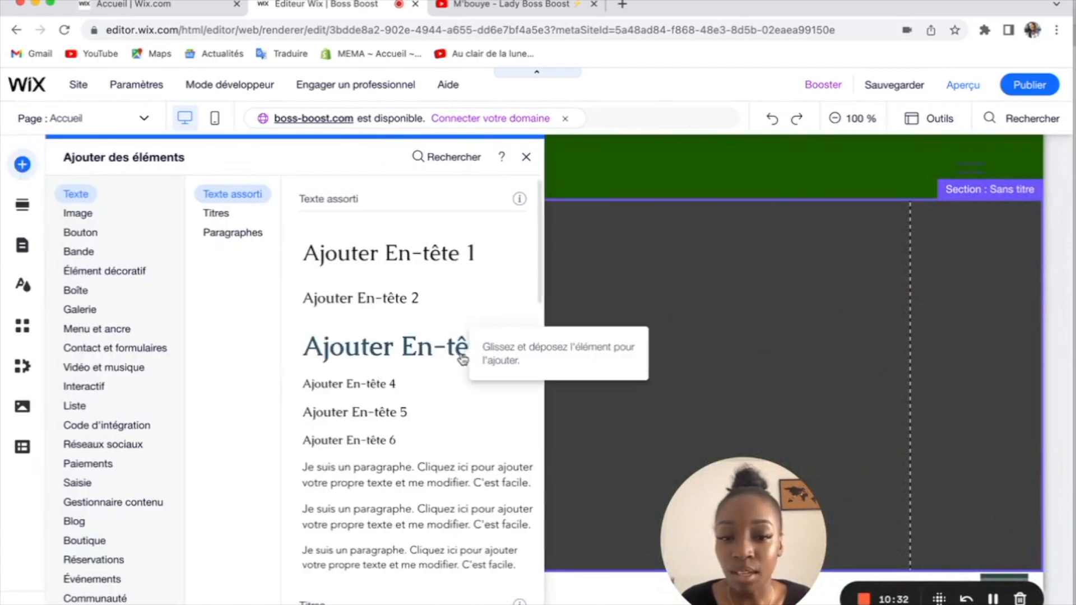
left_click(415, 355)
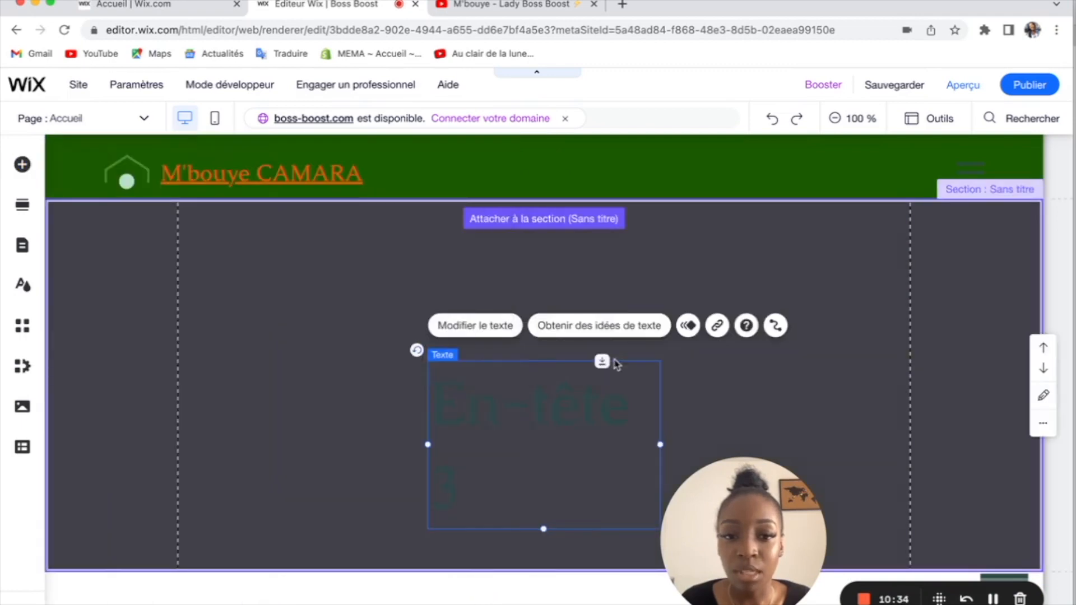
left_click_drag(662, 444, 744, 436)
left_click_drag(571, 365, 531, 215)
- Format the new heading's text in white (#FFFFFF) with a font size of 40 px
double_click(496, 244)
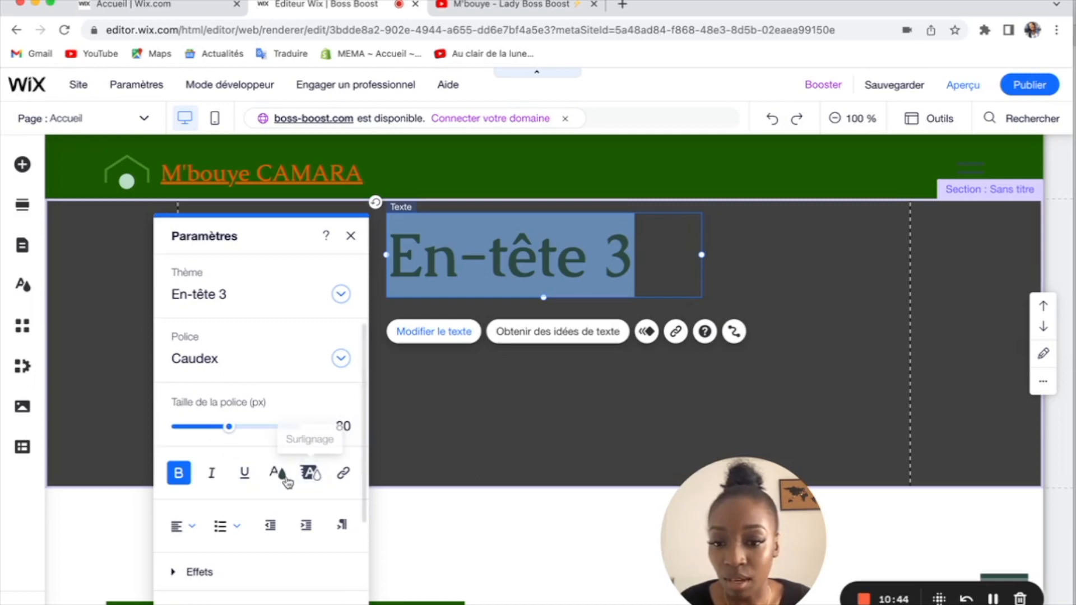
left_click(278, 473)
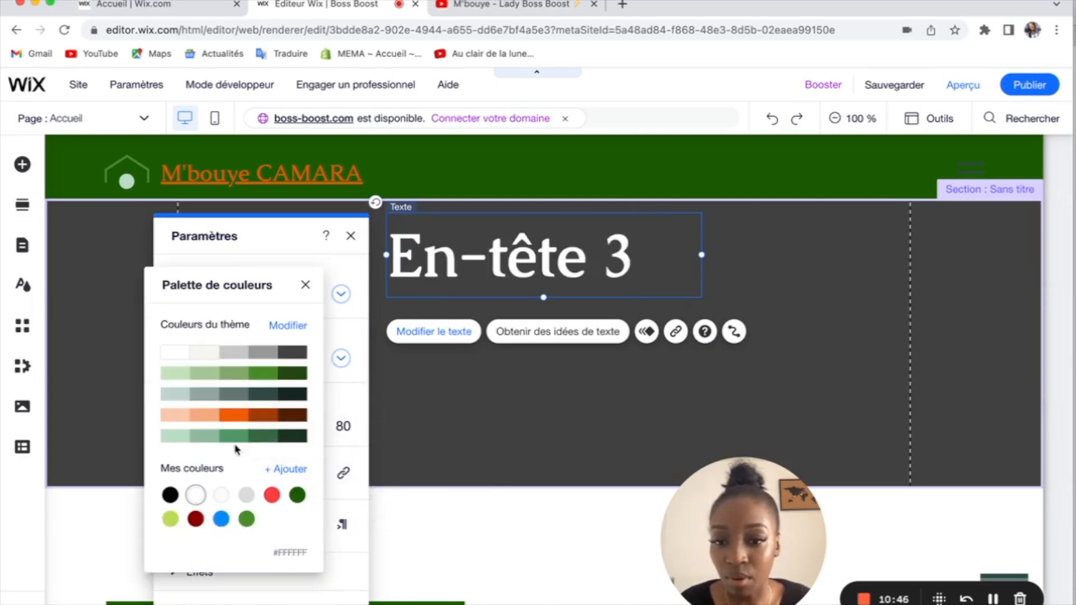
left_click(343, 400)
left_click_drag(228, 433, 202, 433)
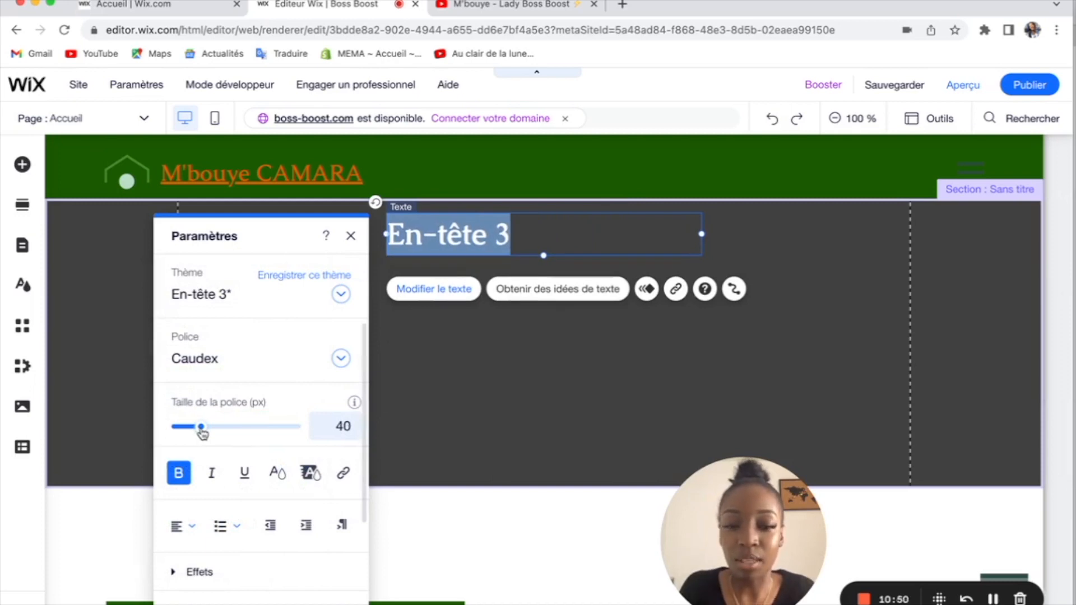
- Replace the heading's placeholder text with "Retrouvez moi sur Youtube" and close the text settings
type("Mes")
key("BackSpace")
key("BackSpace")
key("BackSpace")
key("BackSpace")
type("Retrou")
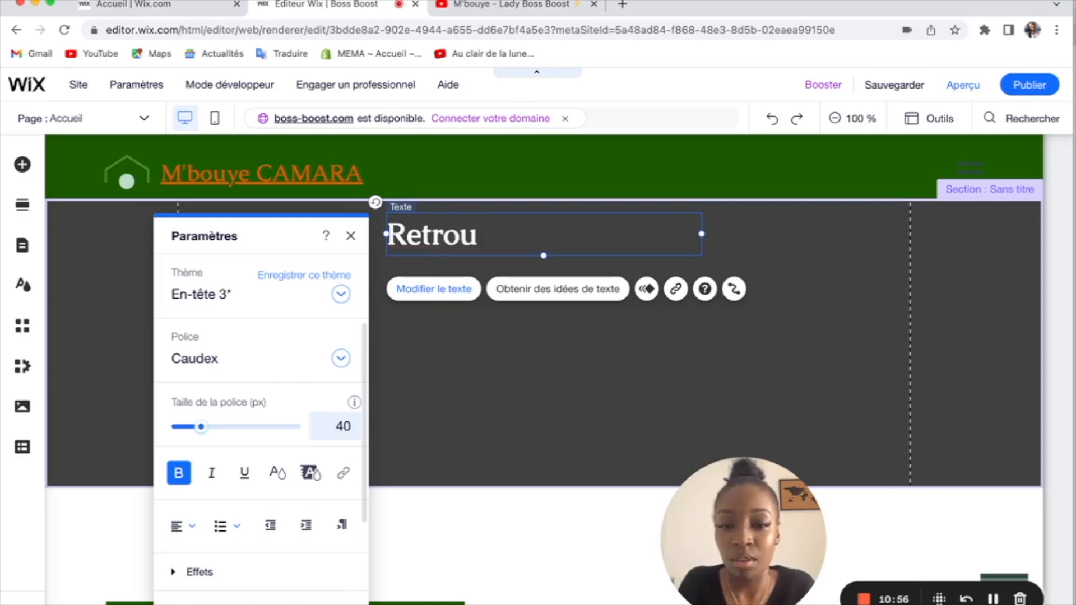
type("vez")
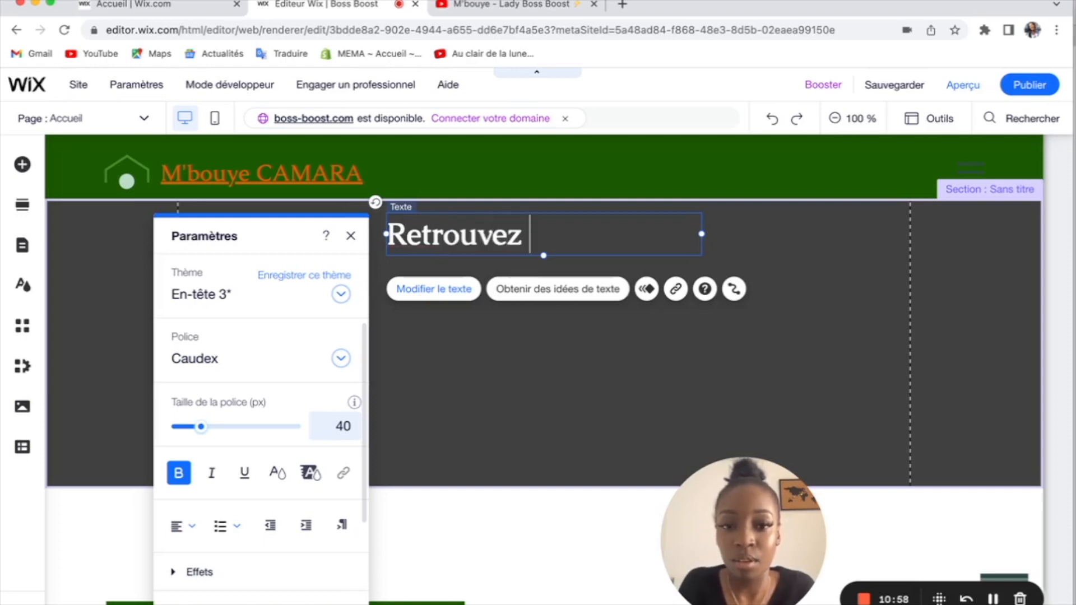
type(" moi su")
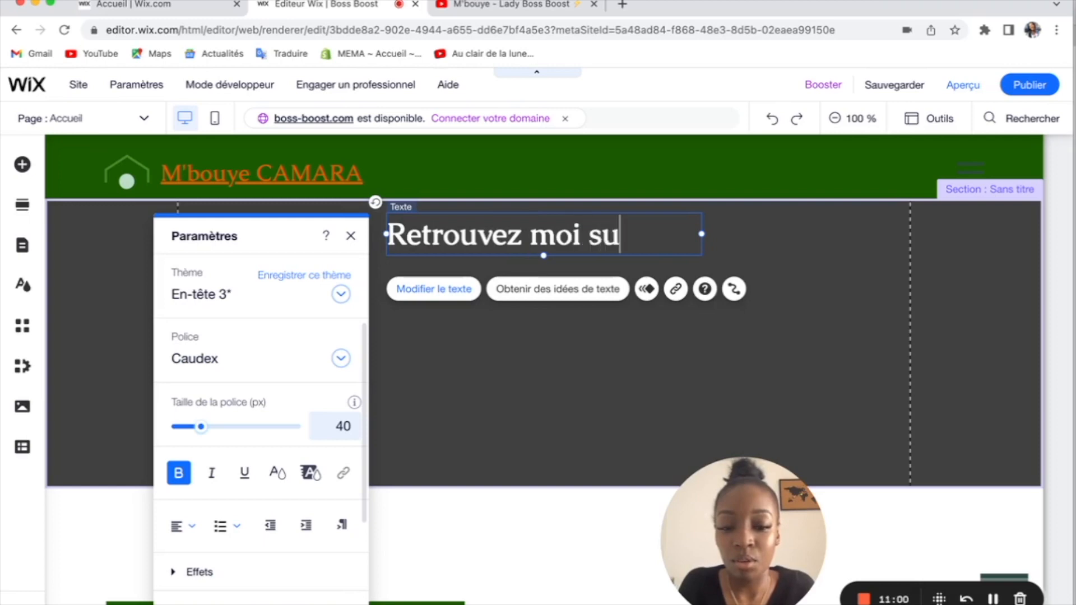
type("r Youtube")
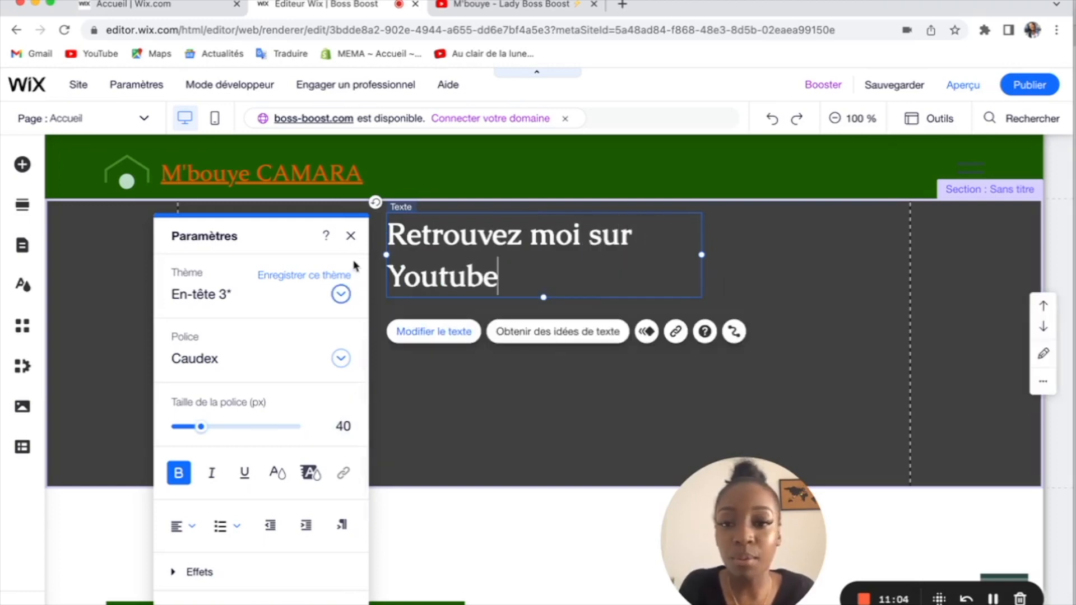
left_click(351, 237)
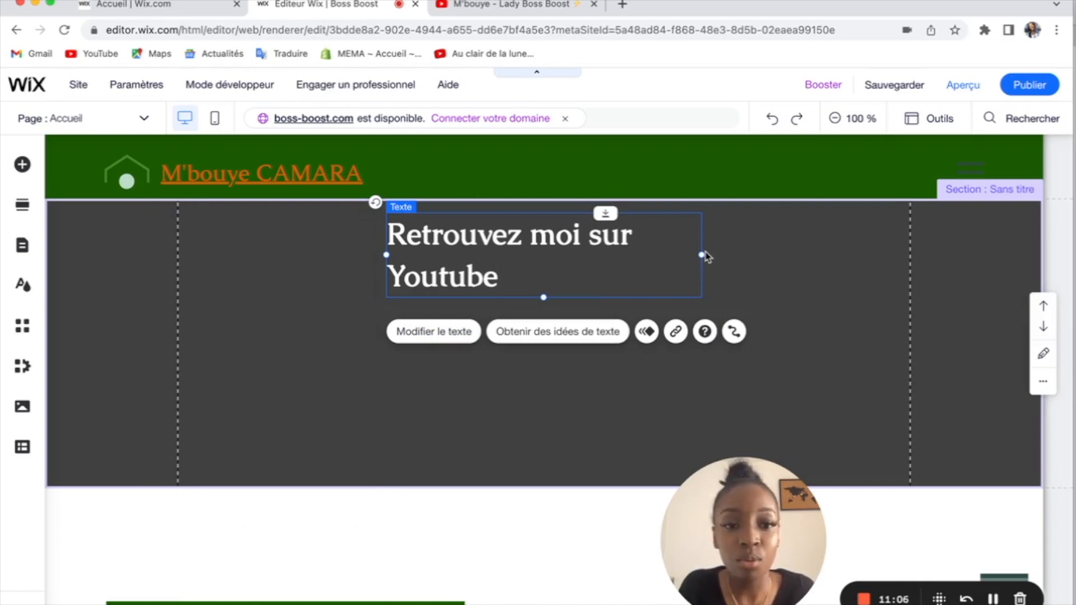
- Widen the "Retrouvez moi sur Youtube" text box so it fits one line, and centre it horizontally in the section
left_click_drag(708, 255, 774, 257)
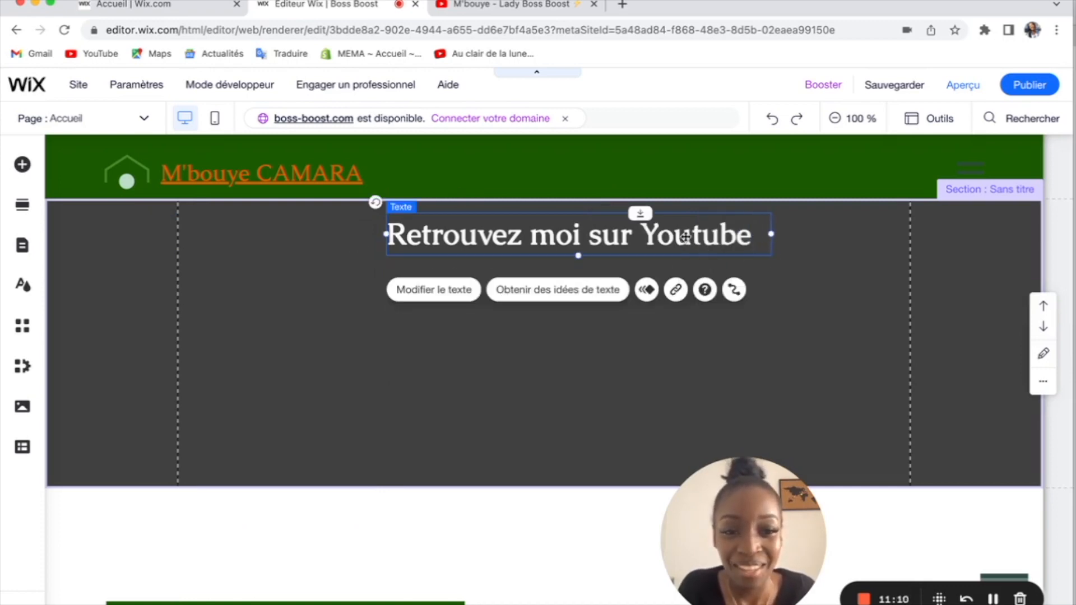
left_click_drag(685, 237, 653, 242)
left_click(802, 273)
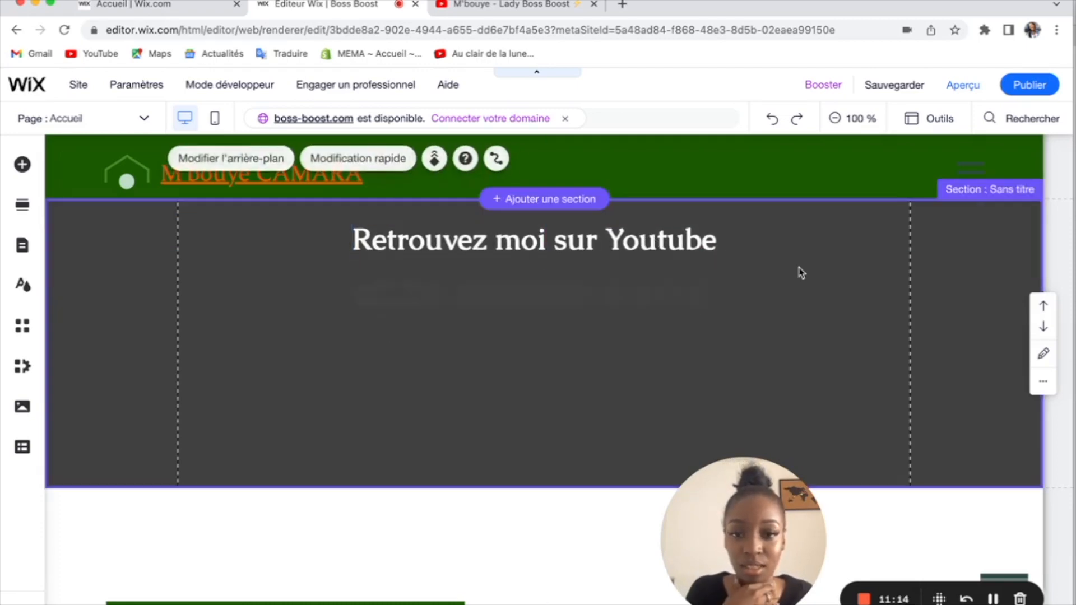
left_click(728, 242)
left_click_drag(736, 240, 681, 241)
left_click(785, 314)
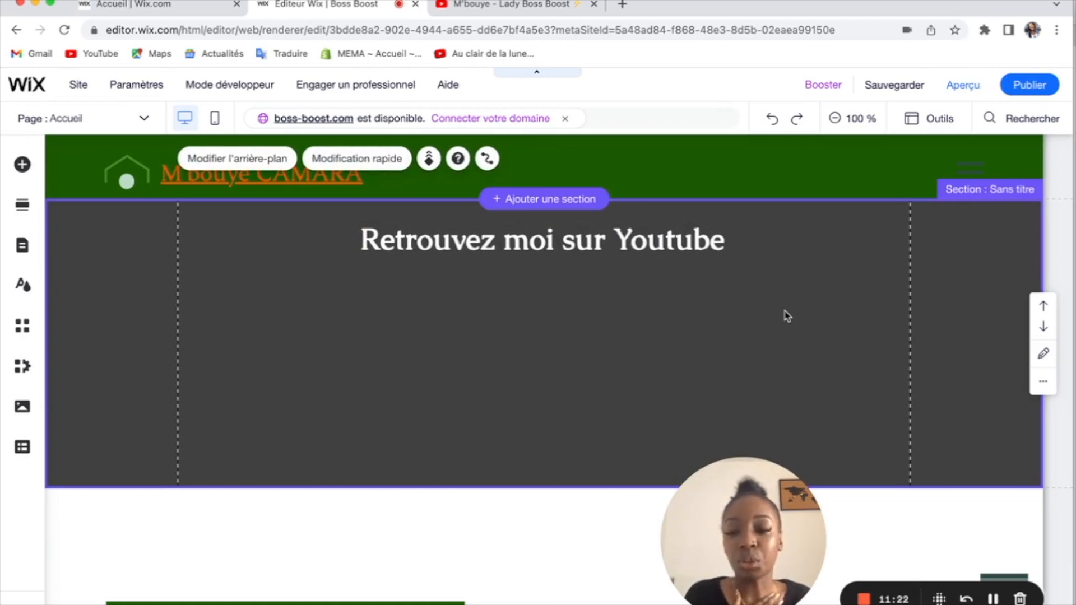
- Add a single YouTube video player to the dark section, shrink it and place it below the heading in the section's left half
left_click(21, 165)
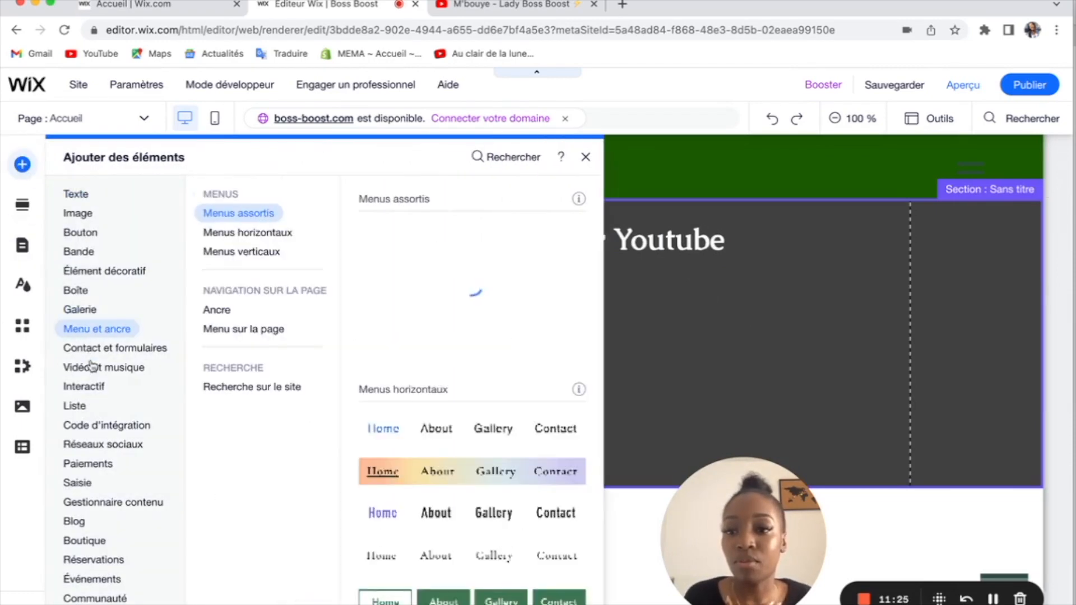
mouse_move(93, 384)
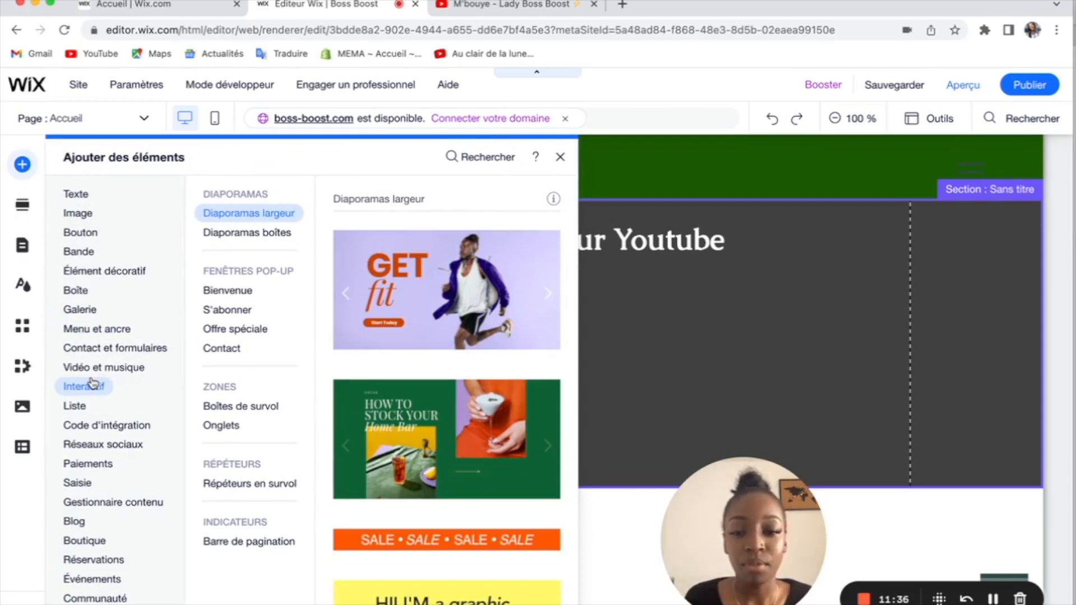
mouse_move(135, 364)
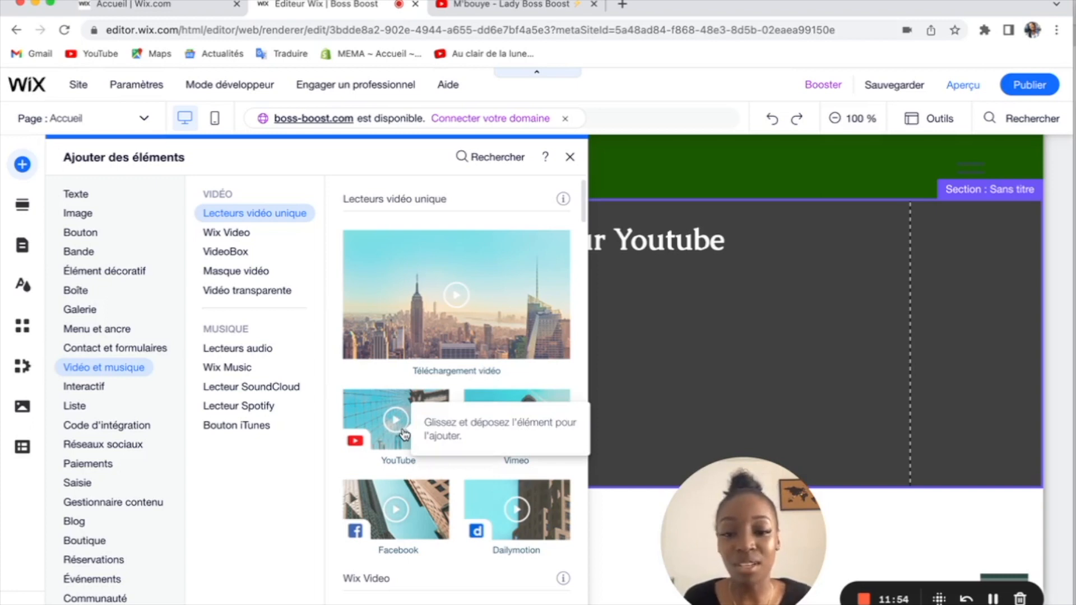
scroll(338, 558, "down", 10)
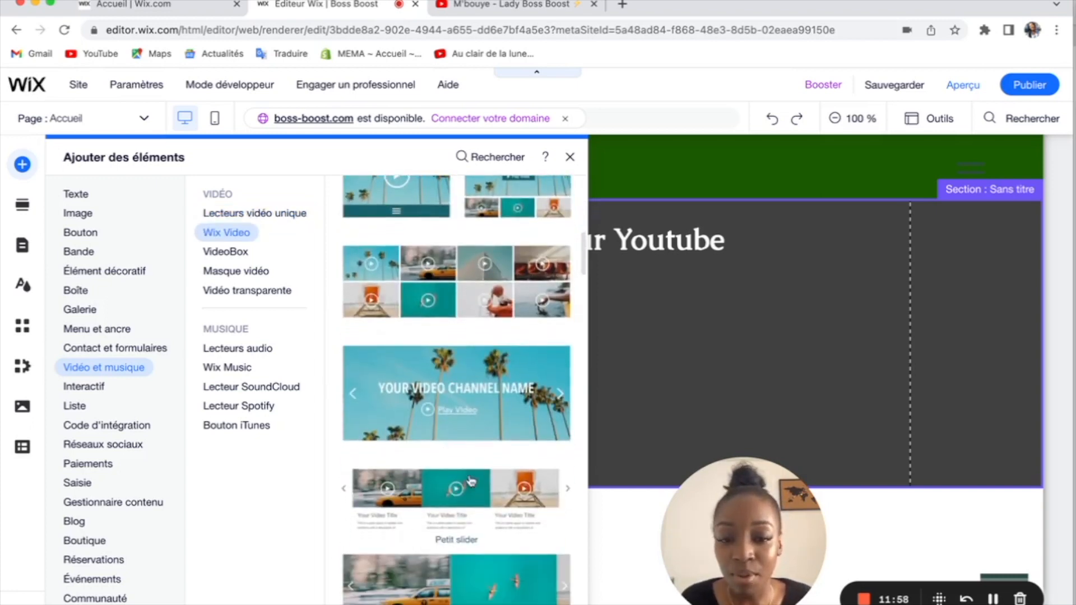
scroll(331, 539, "up", 10)
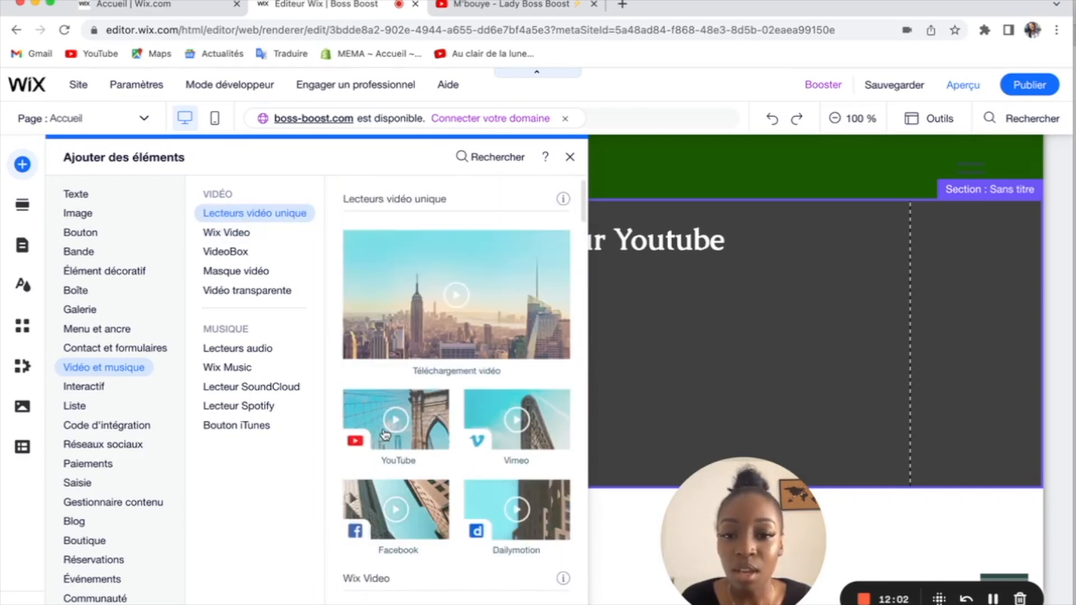
left_click(374, 436)
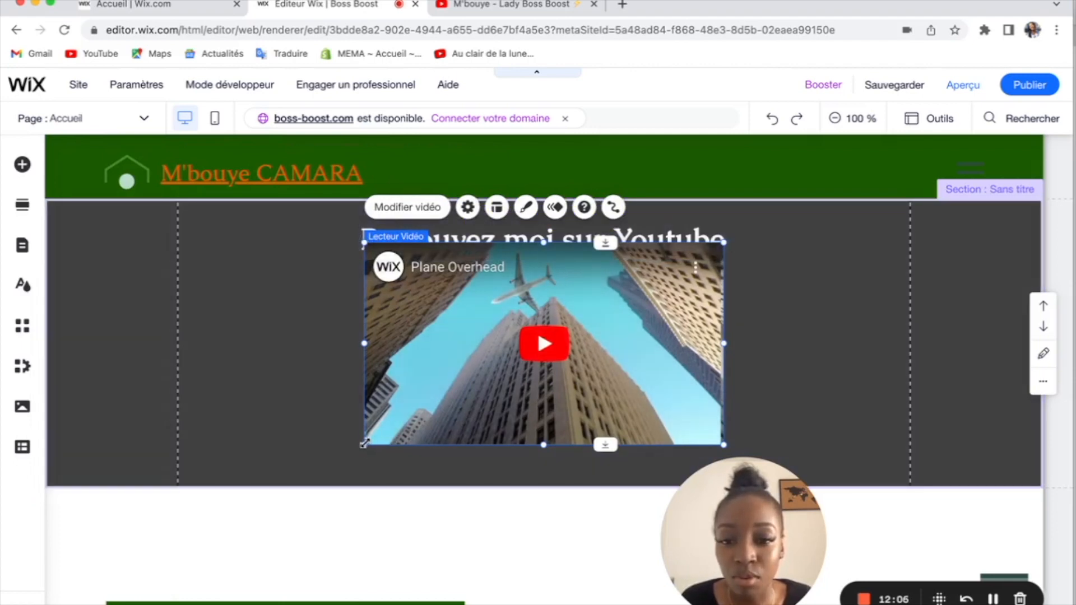
left_click_drag(364, 443, 472, 376)
left_click_drag(584, 323, 340, 356)
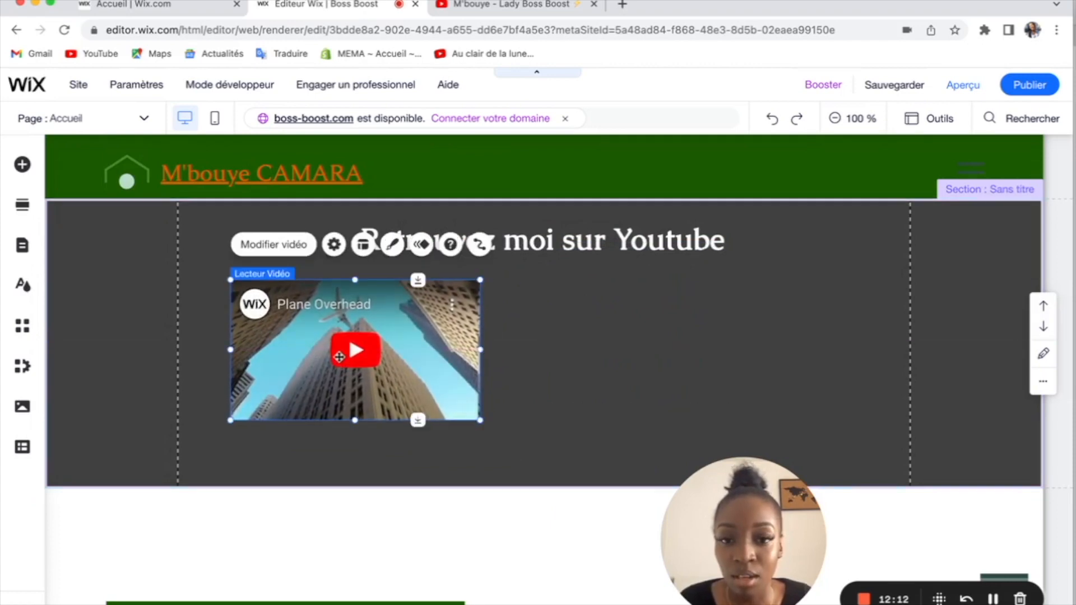
- Duplicate the video player and place the copy level with the original in the section's right half, at about x 579
key("ctrl+d")
left_click_drag(339, 356, 730, 353)
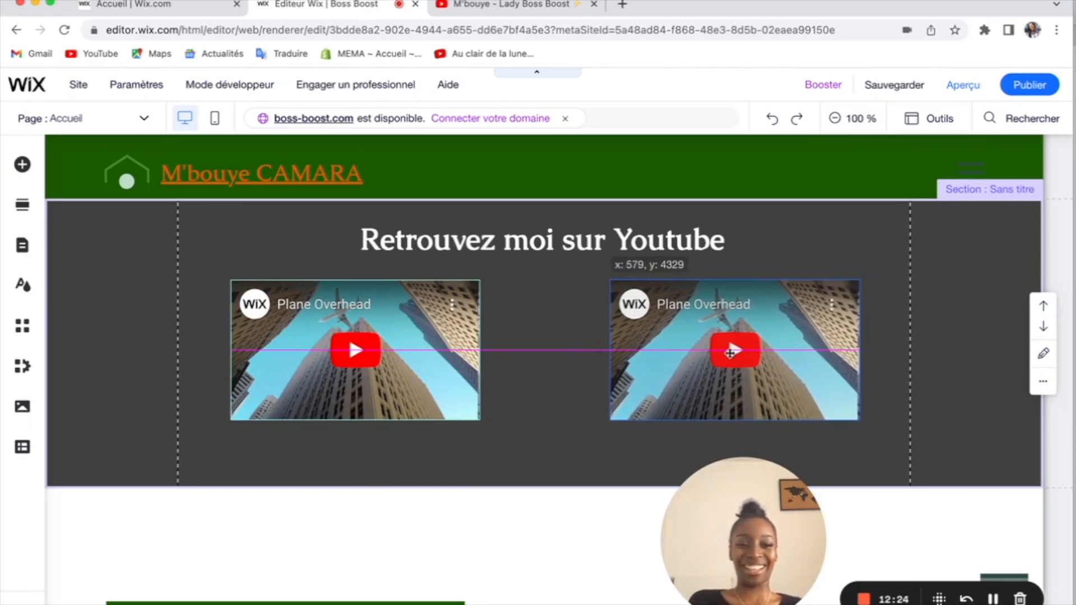
left_click_drag(729, 353, 729, 353)
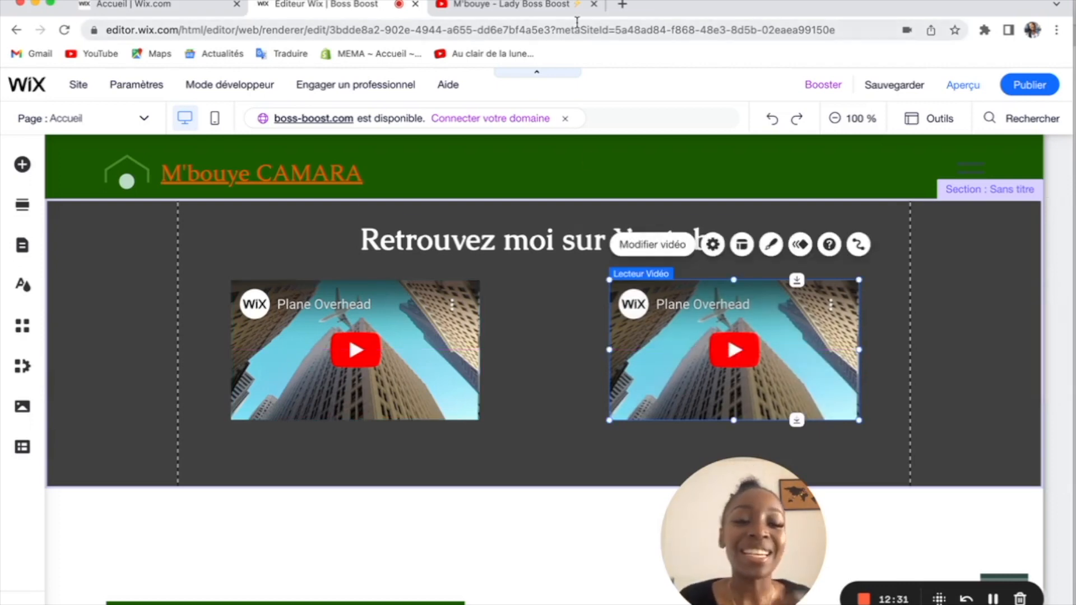
- Switch to the YouTube channel, open the video "[3] Comment créer un REEL INSTAGRAM : Regarde ce Tuto Facile" from its uploads, and copy its address
left_click(546, 7)
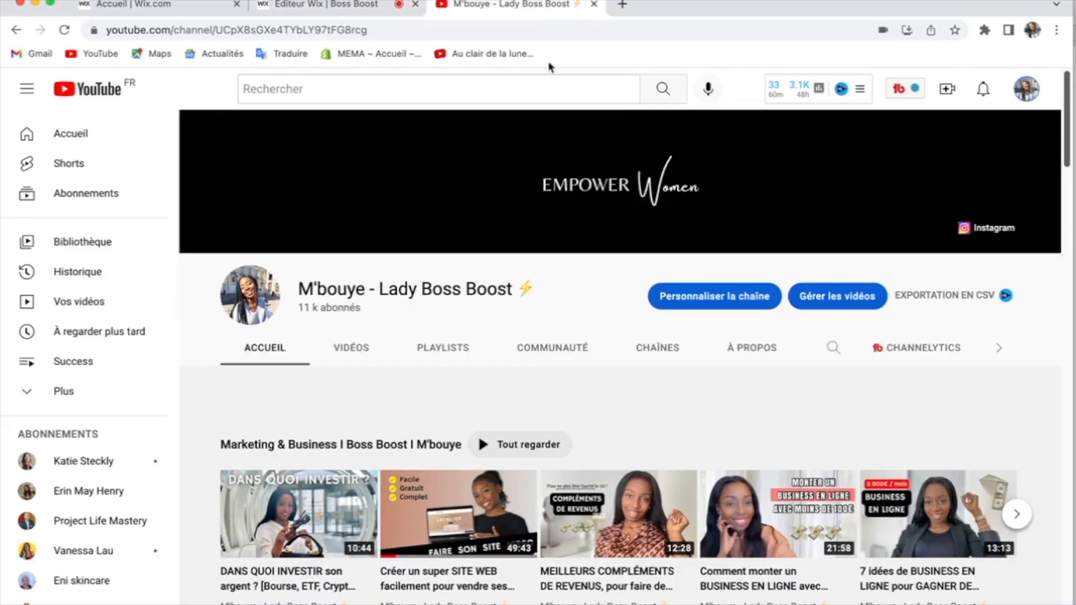
left_click(352, 350)
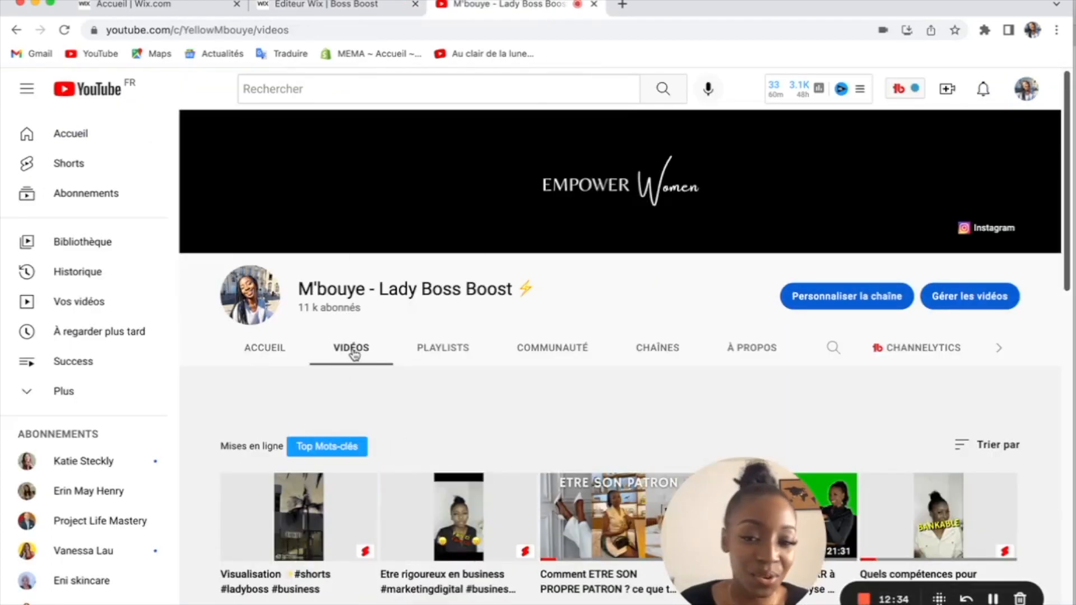
scroll(354, 353, "down", 5)
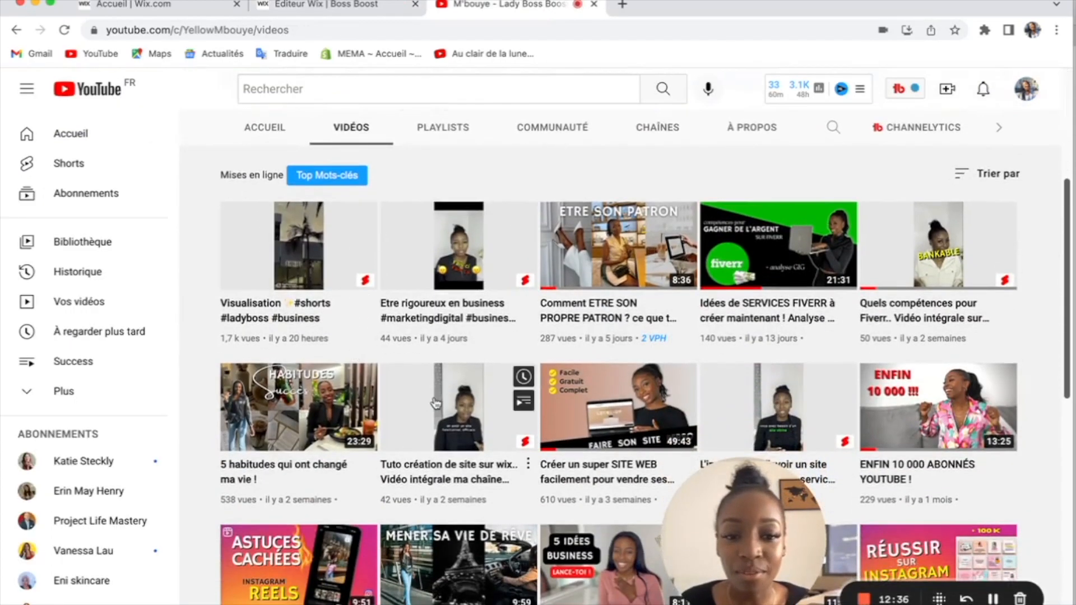
scroll(436, 403, "down", 1)
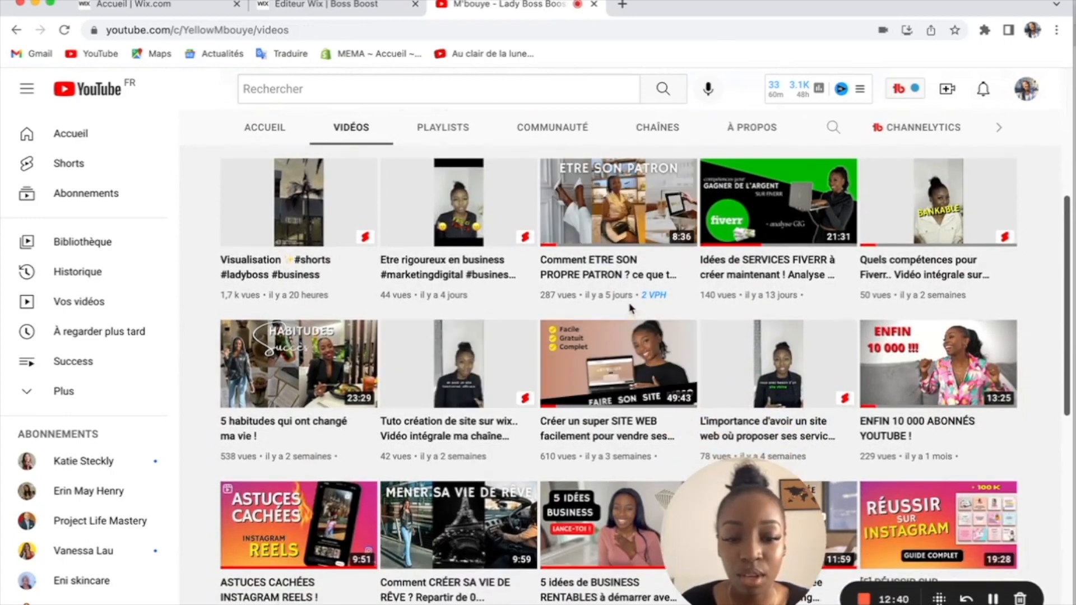
scroll(632, 307, "down", 2)
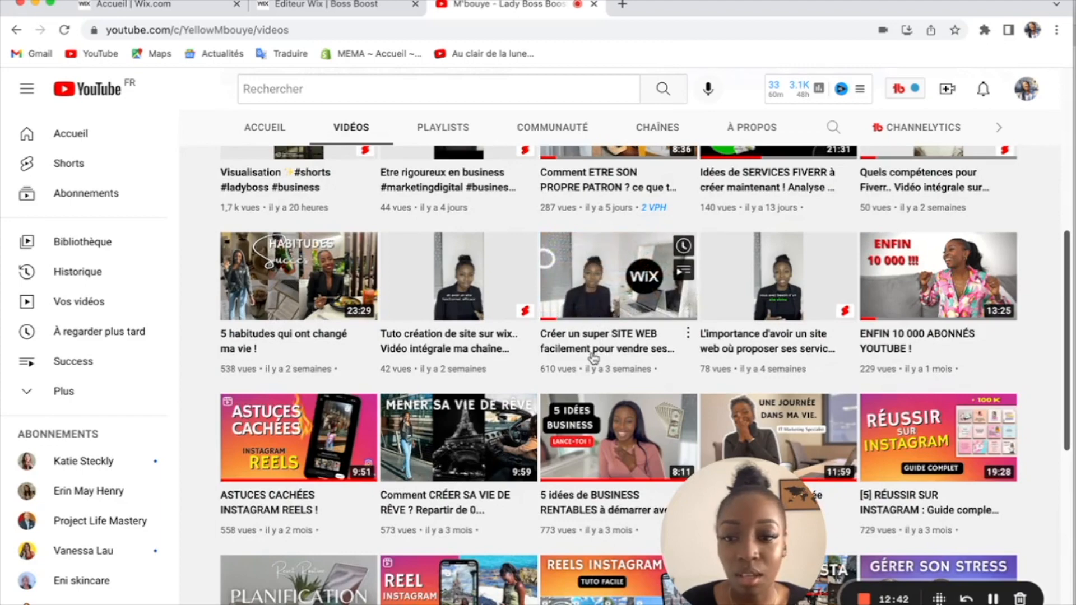
scroll(594, 359, "down", 3)
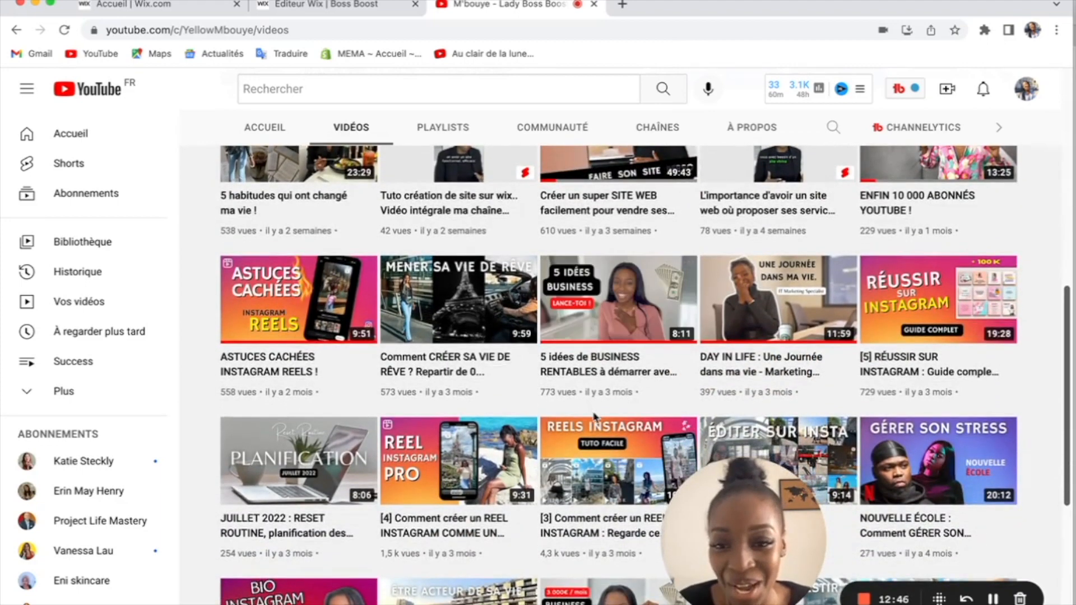
scroll(609, 416, "down", 2)
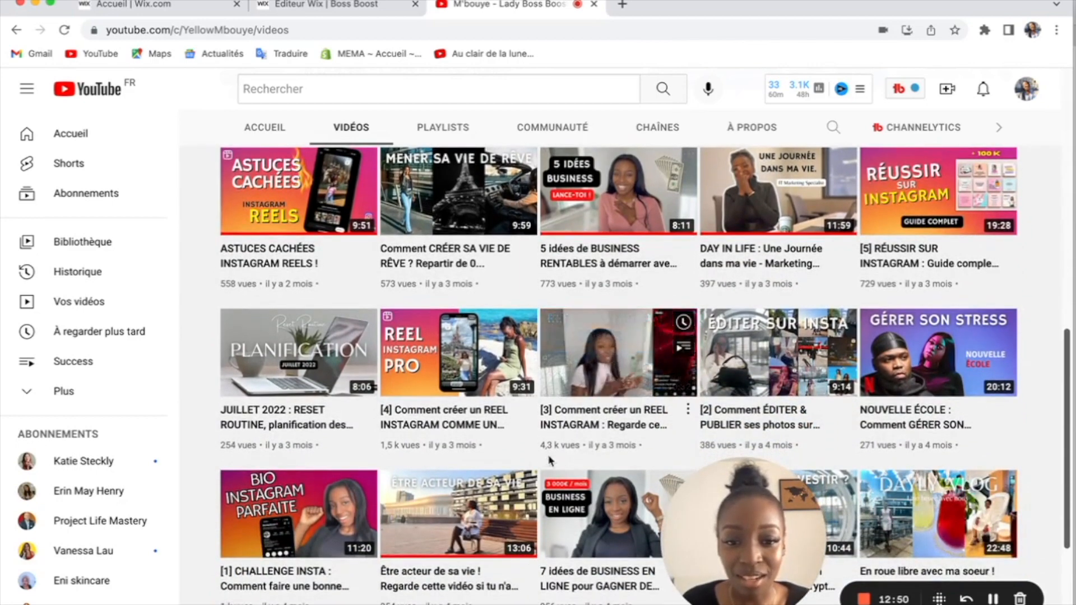
left_click(571, 424)
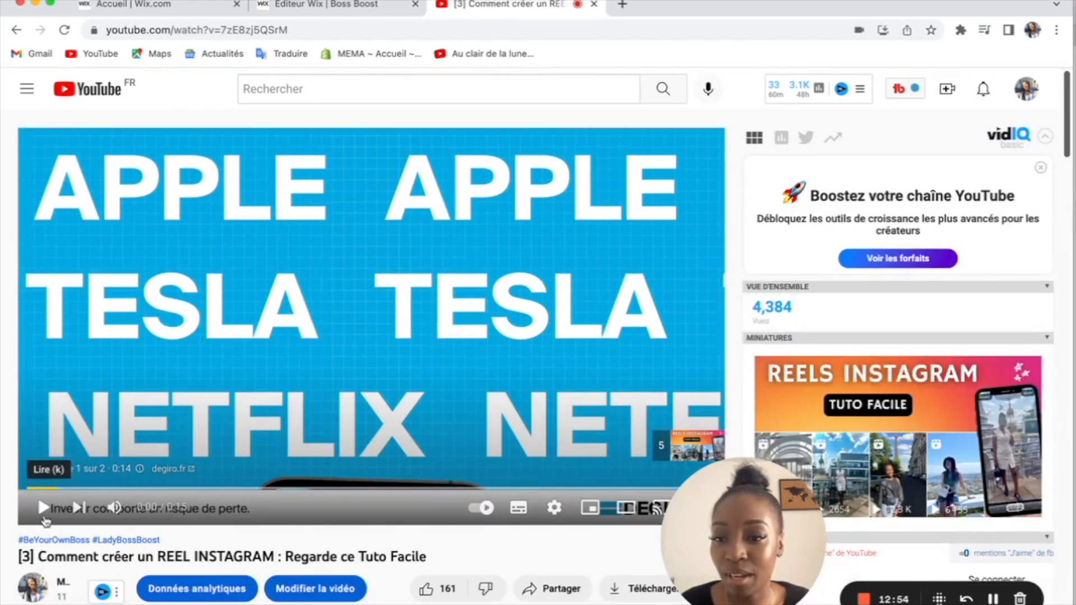
left_click(234, 31)
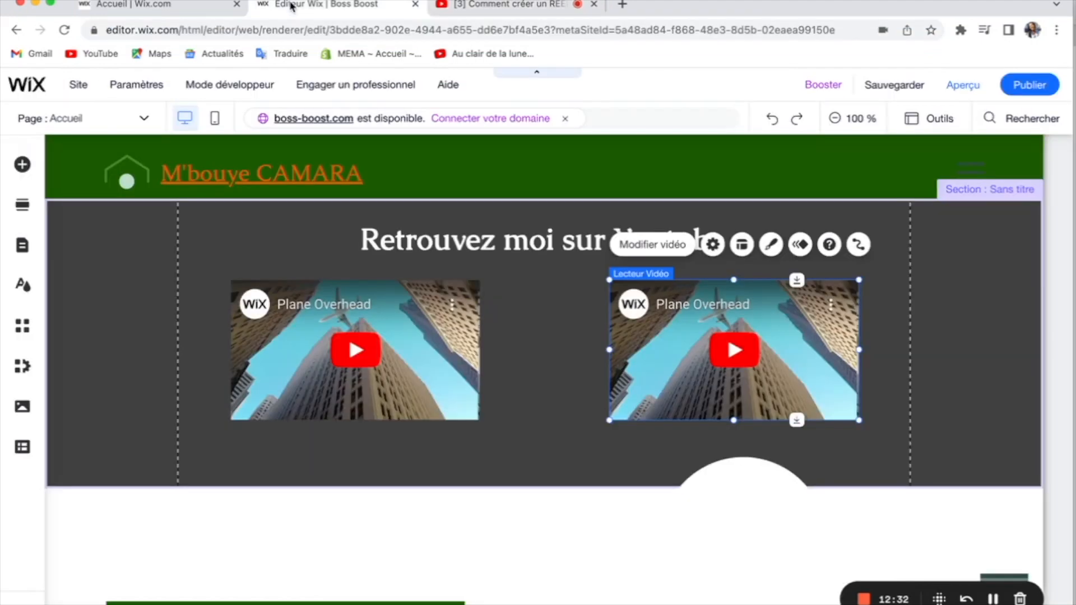
- Return to the Wix editor and set the first video player's YouTube address to the copied REEL INSTAGRAM video link
left_click(289, 7)
left_click(444, 380)
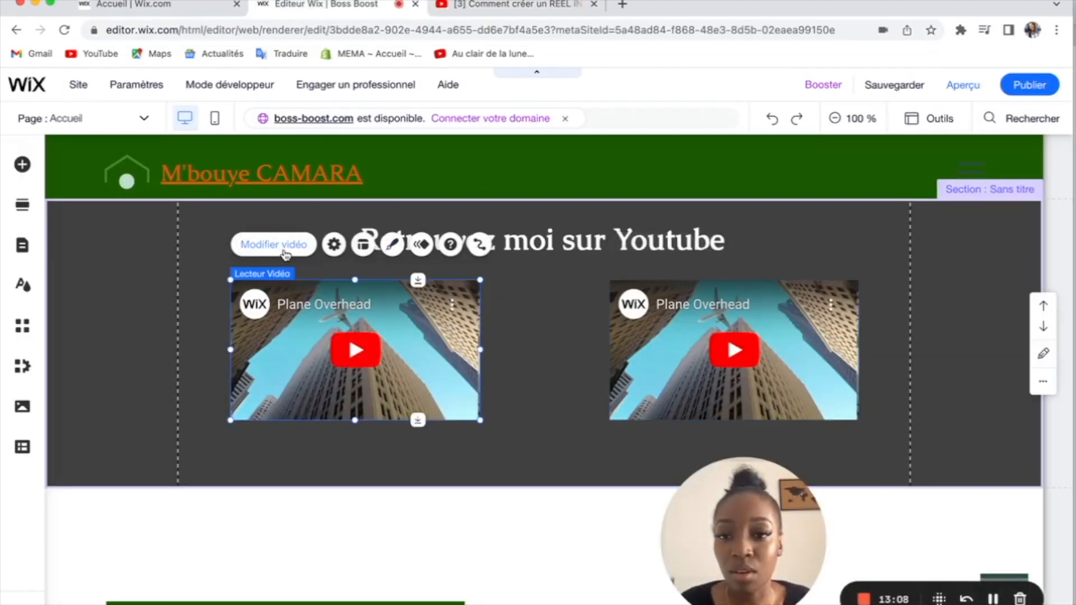
left_click(286, 253)
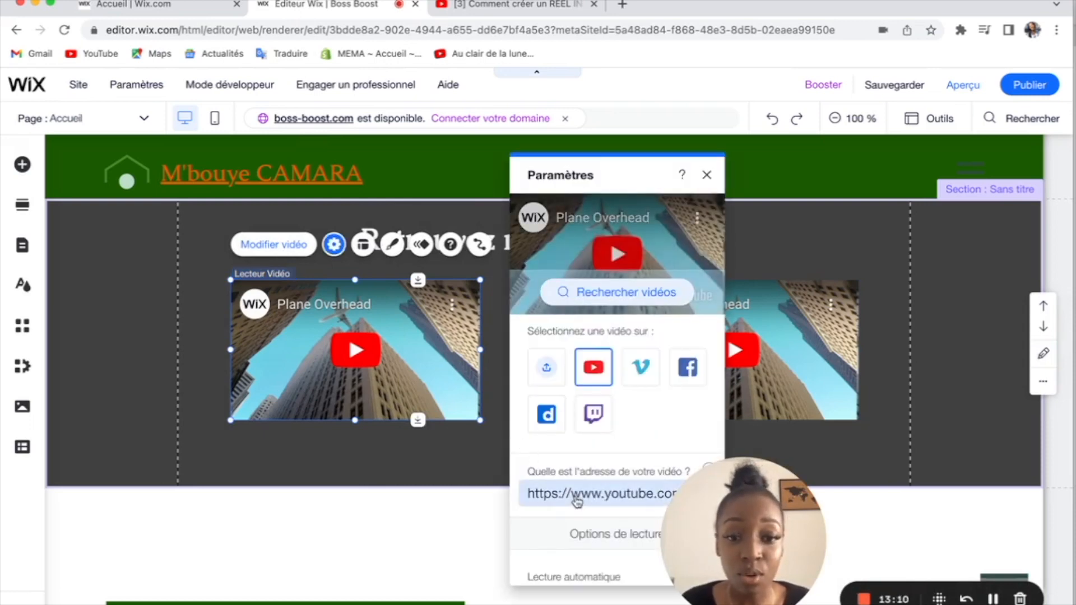
key("ctrl+v")
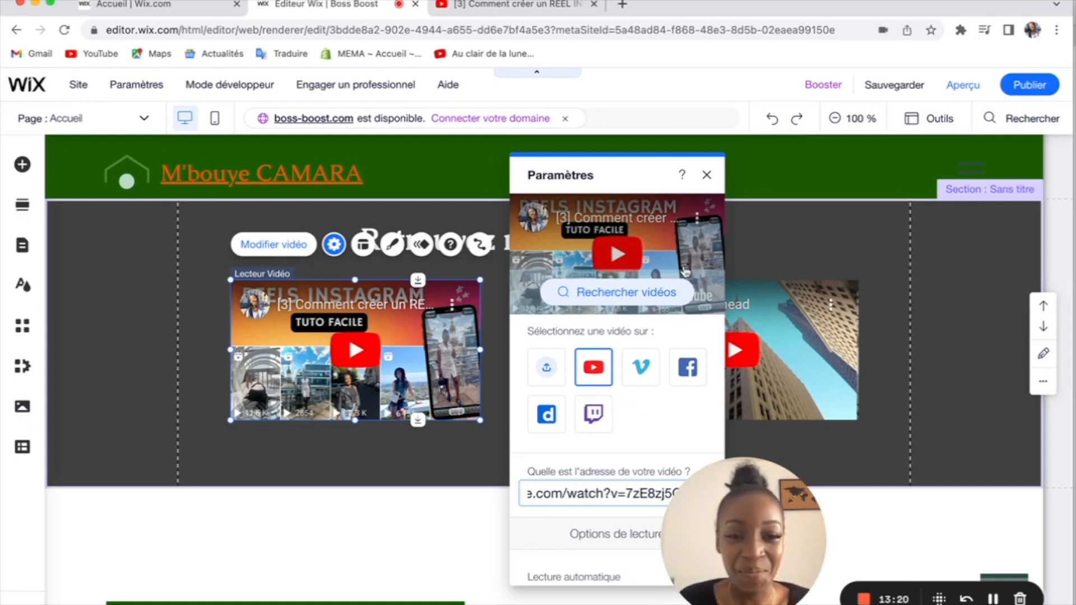
left_click(706, 175)
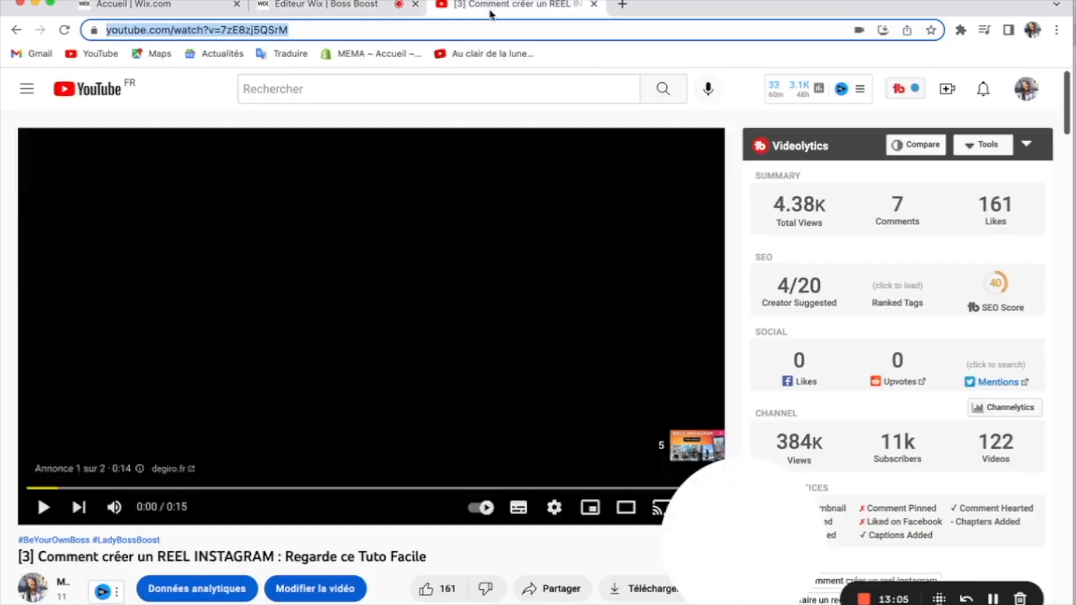
- Back on the YouTube channel, open the video "Comment ETRE SON PROPRE PATRON ? ce que tu dois savoir !", pause it and copy its address
left_click(491, 11)
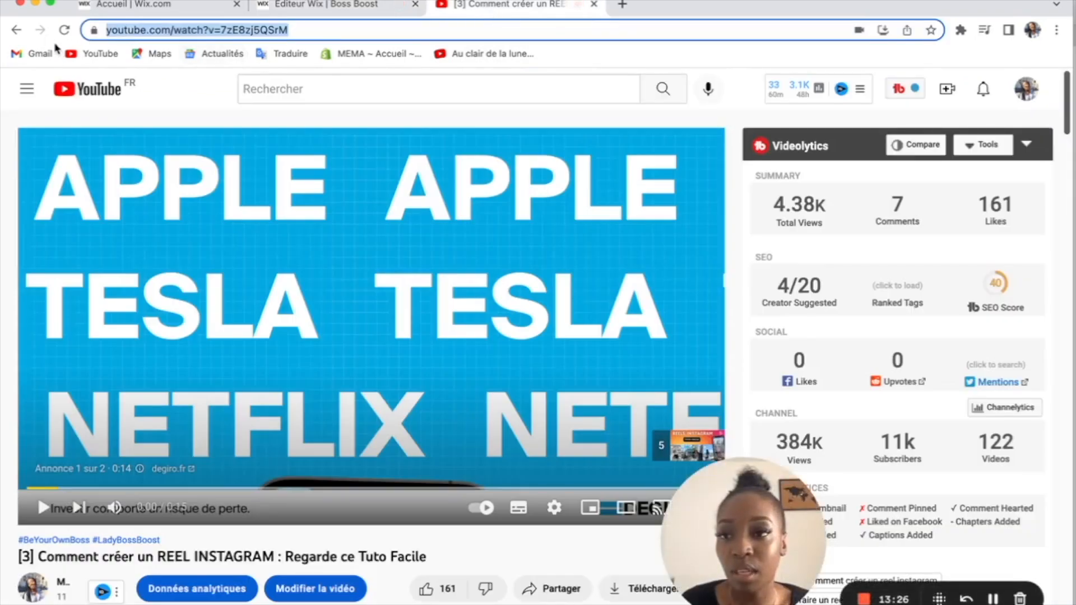
left_click(15, 33)
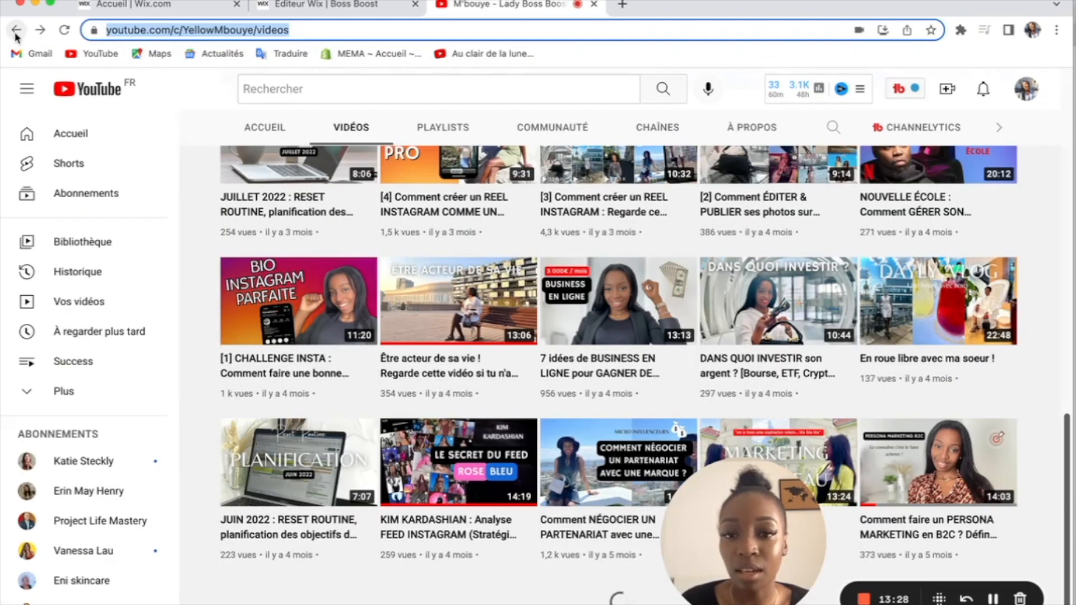
scroll(444, 299, "up", 5)
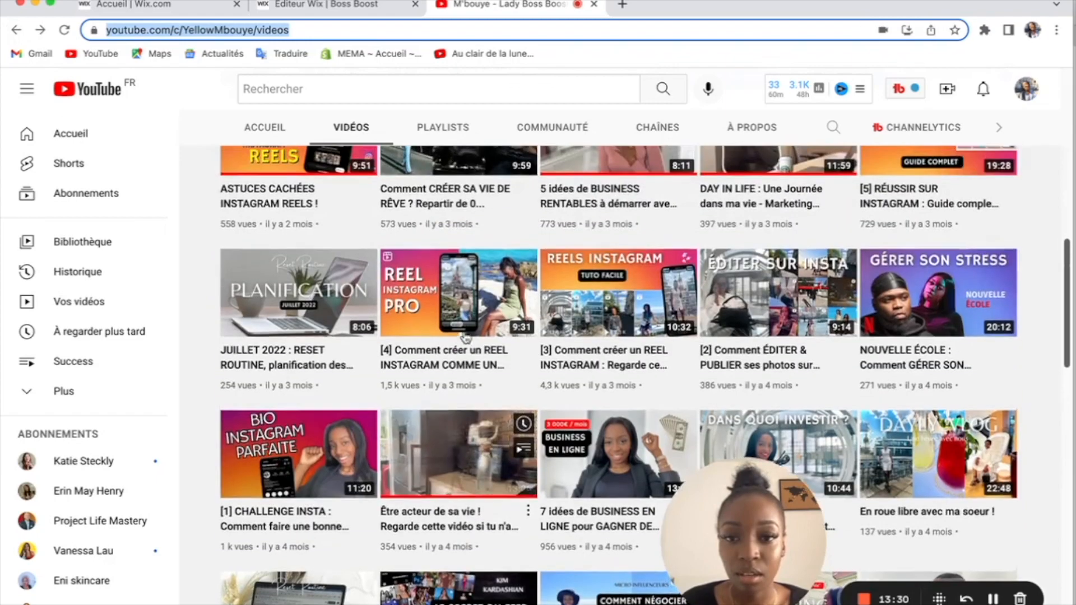
scroll(465, 336, "up", 6)
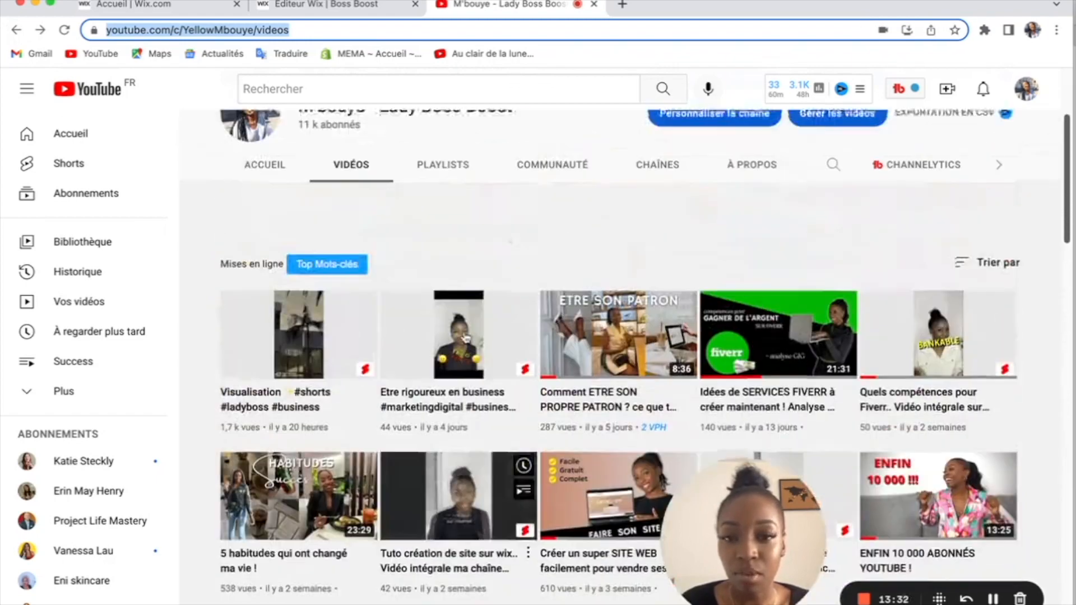
left_click(604, 352)
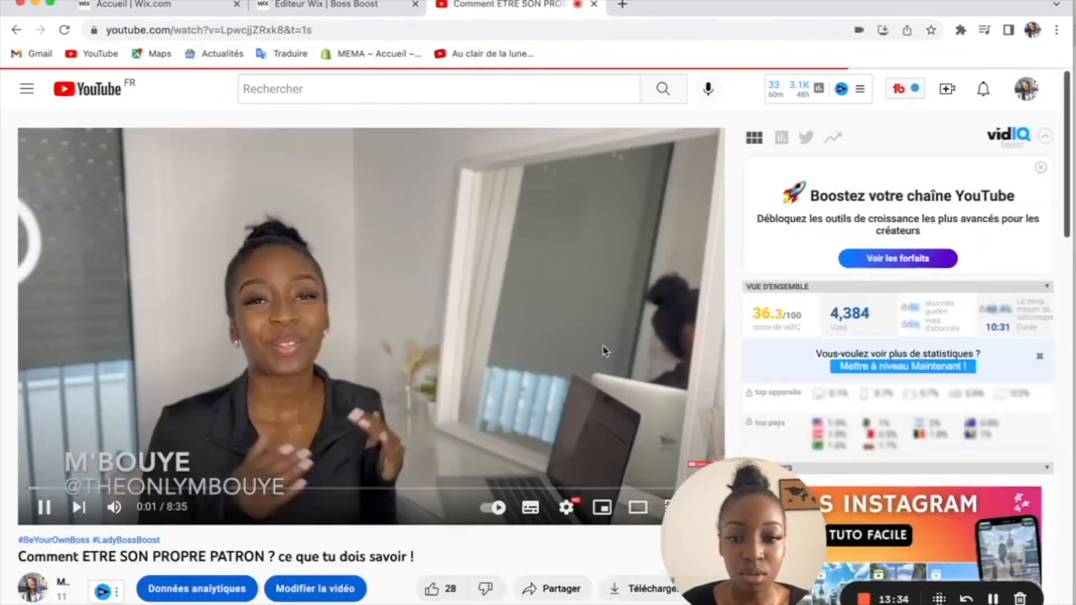
left_click(44, 507)
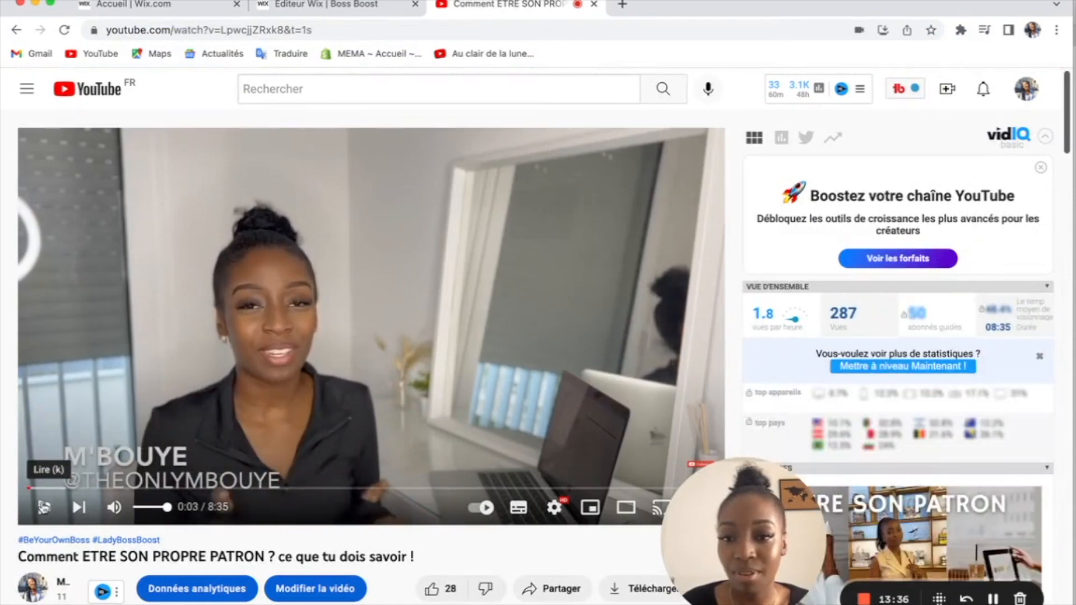
left_click(331, 28)
key("ctrl+c")
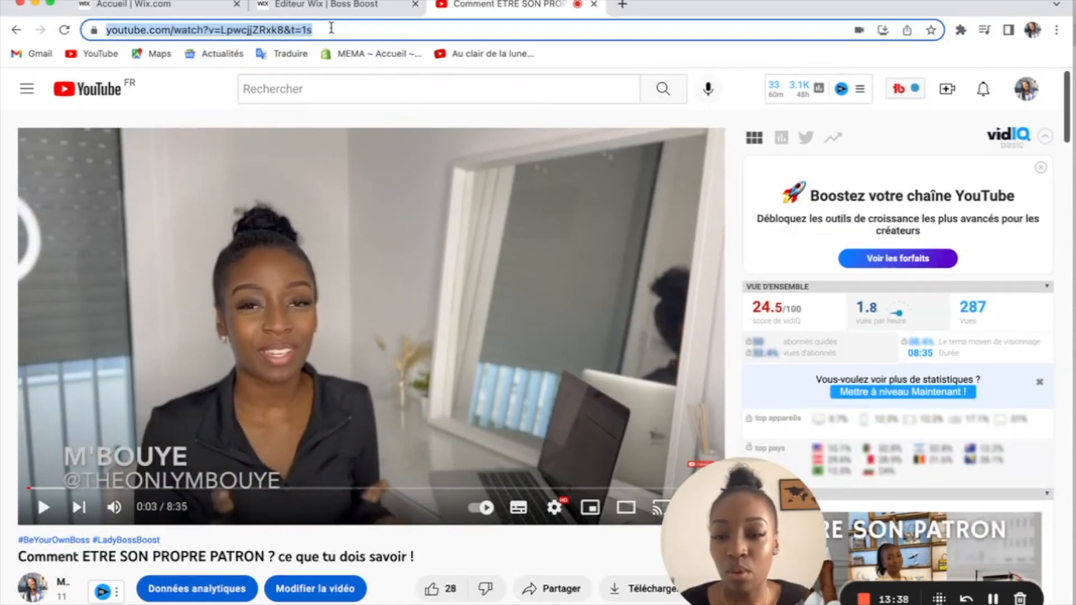
- In the Wix editor, set the remaining "Plane Overhead" player's YouTube address to the copied ETRE SON PROPRE PATRON link and close its settings
left_click(332, 3)
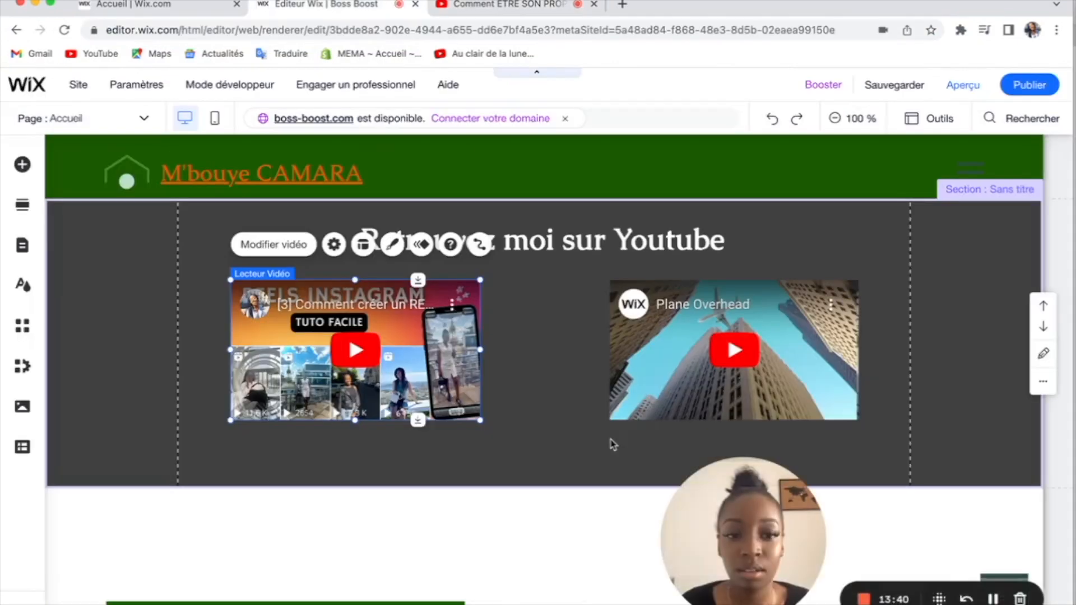
left_click(665, 401)
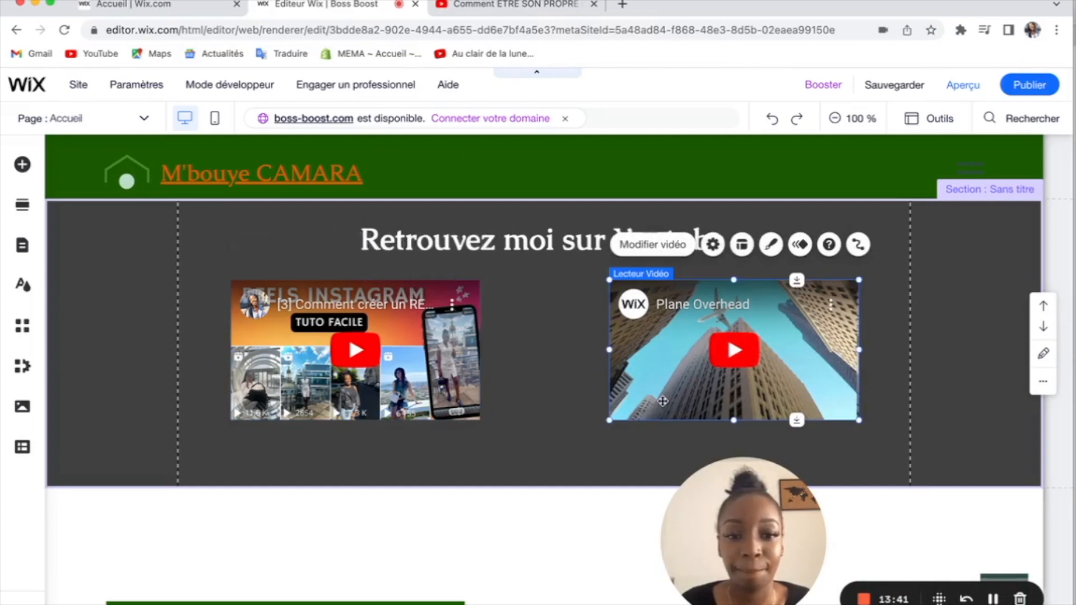
left_click(662, 247)
left_click(472, 498)
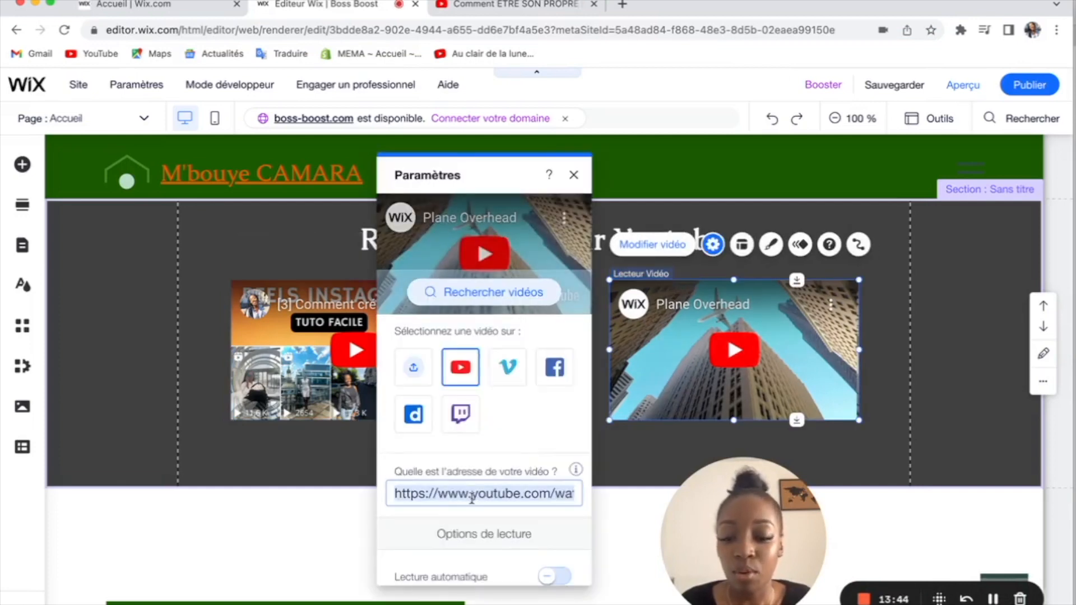
key("ctrl+v")
mouse_move(573, 474)
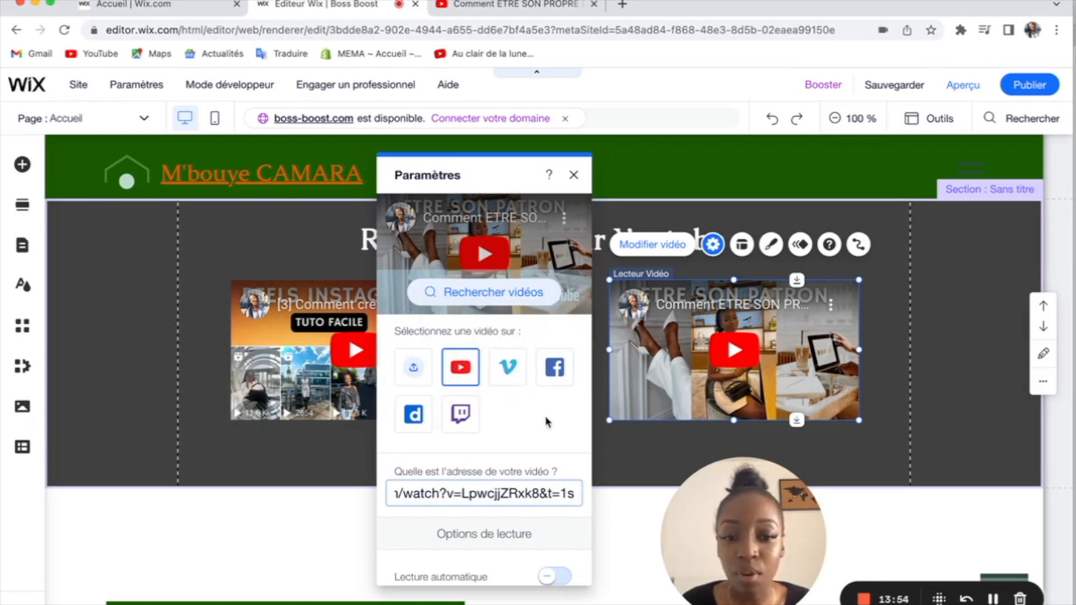
left_click(574, 175)
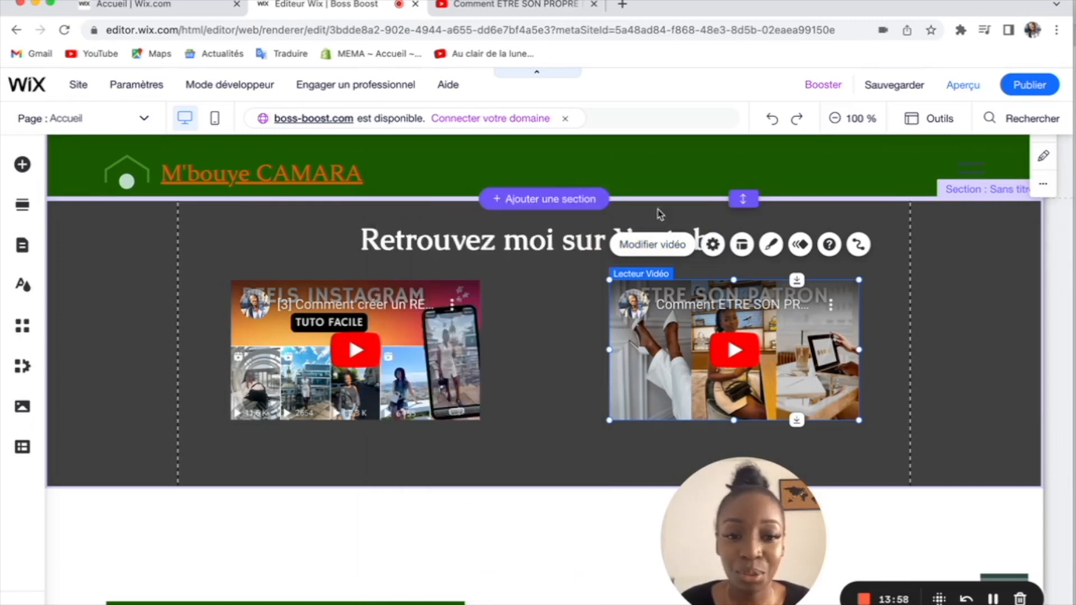
left_click(960, 351)
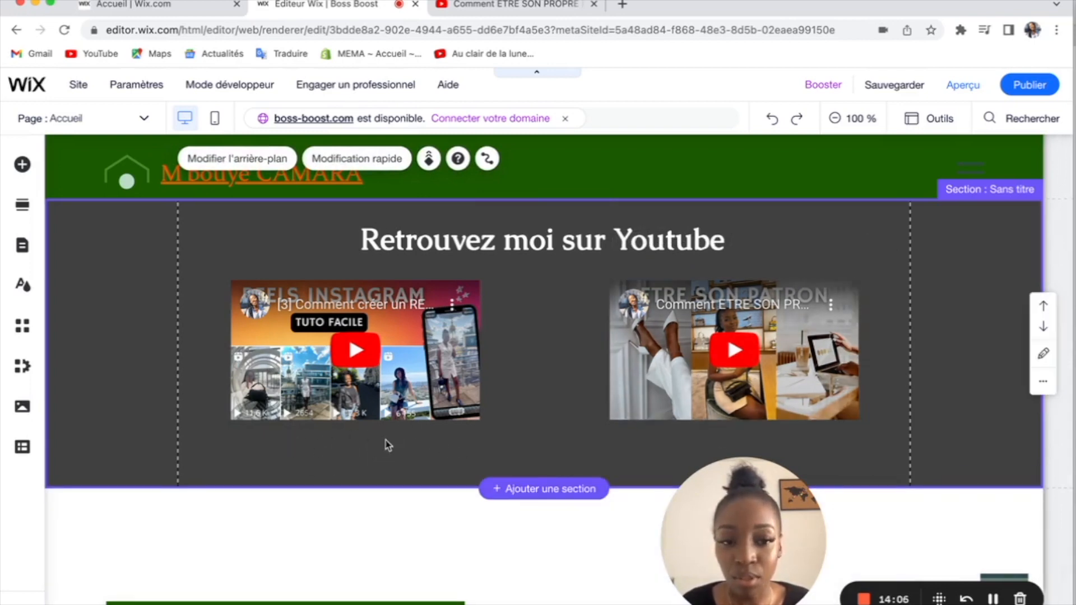
- Add a Paragraphe 1 text element to the dark YouTube section, placed between the two video players
left_click(22, 165)
left_click(225, 252)
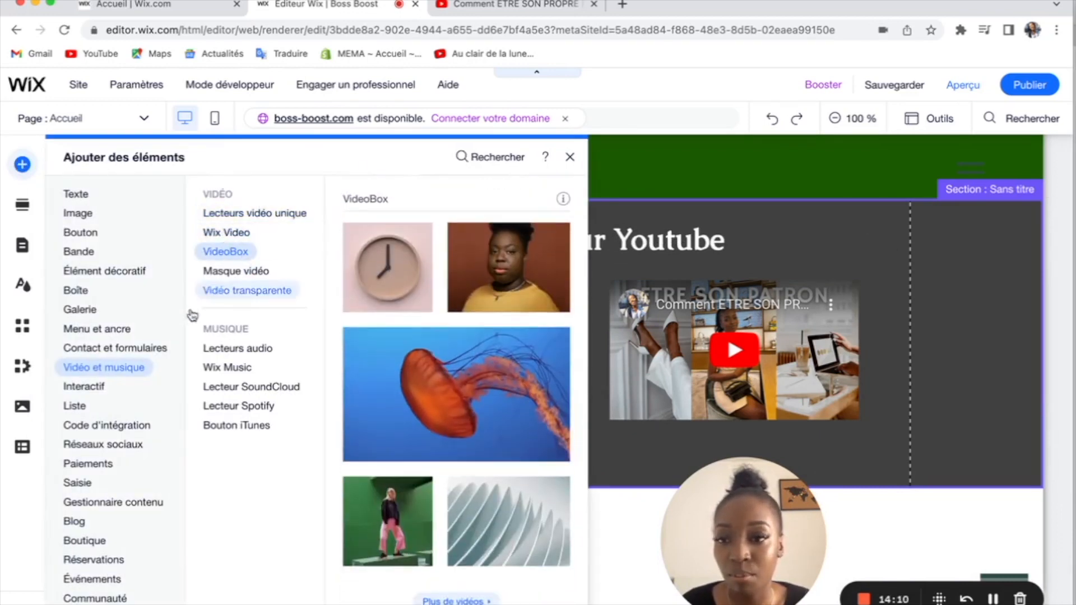
left_click(77, 195)
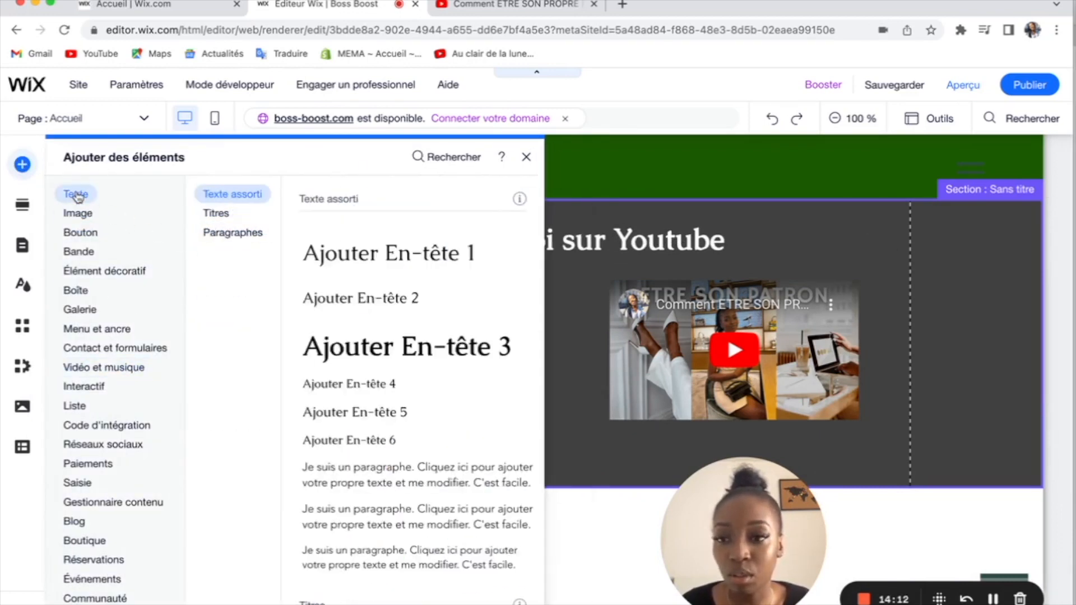
scroll(386, 478, "down", 1)
scroll(385, 479, "down", 2)
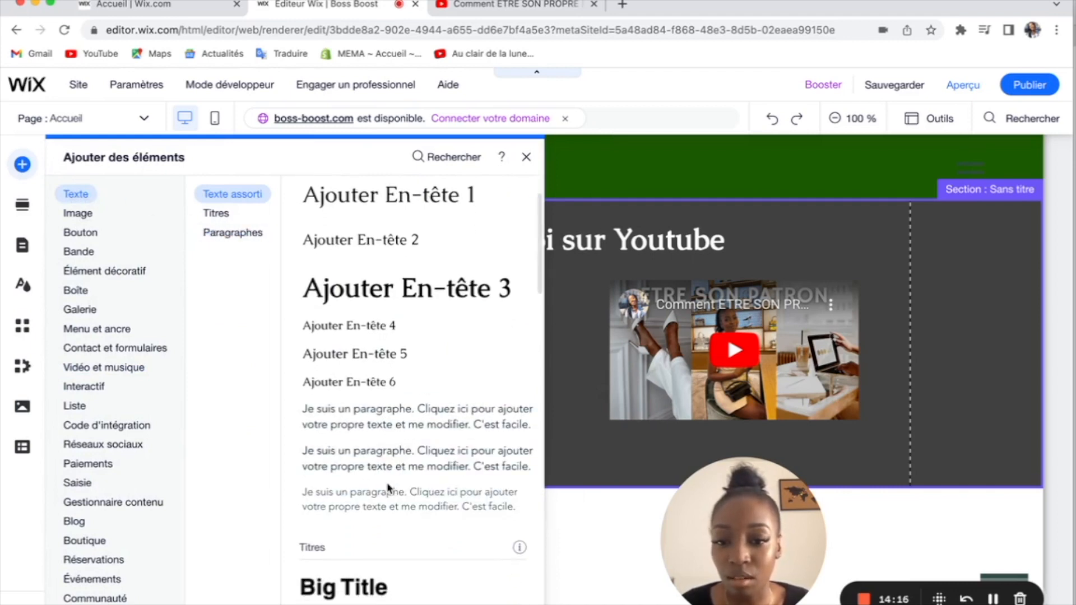
left_click_drag(389, 429, 519, 365)
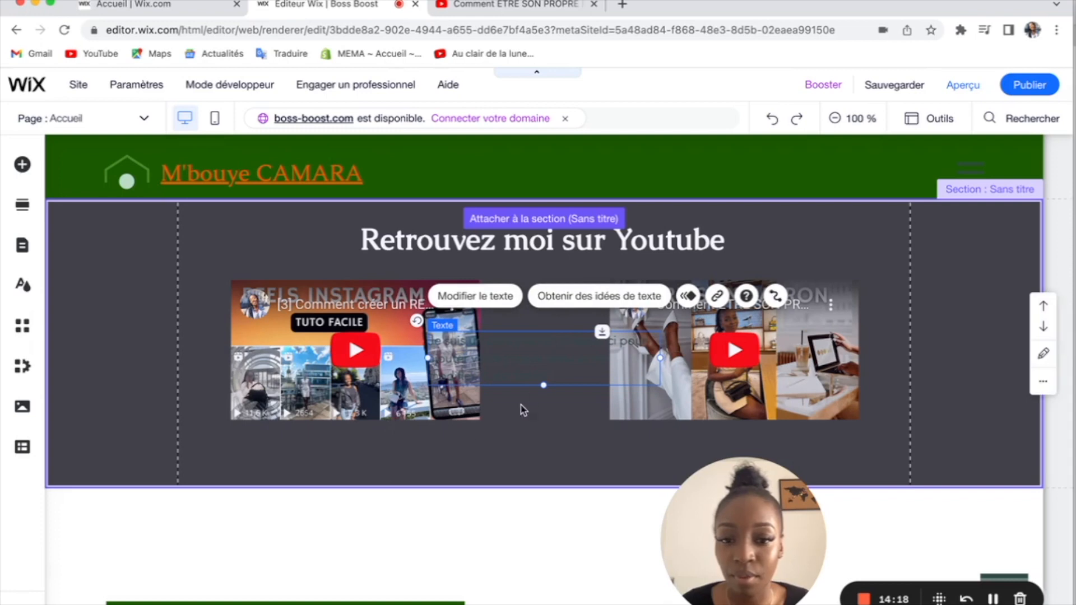
- Replace the placeholder paragraph between the videos with "Je vous aide à réaliser vorte ^remier reel instagram"
double_click(539, 366)
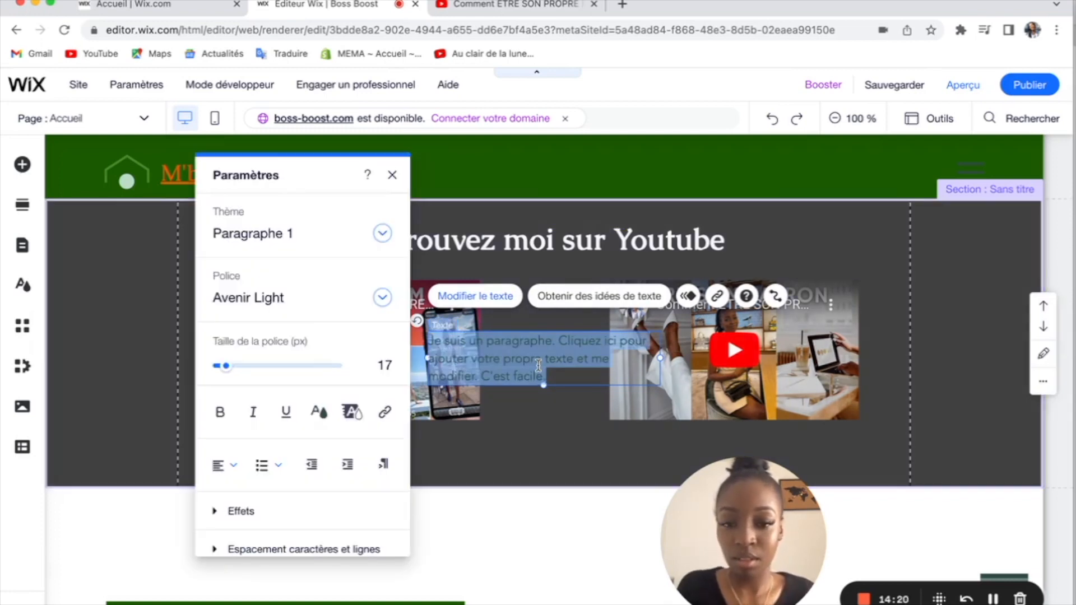
key("BackSpace")
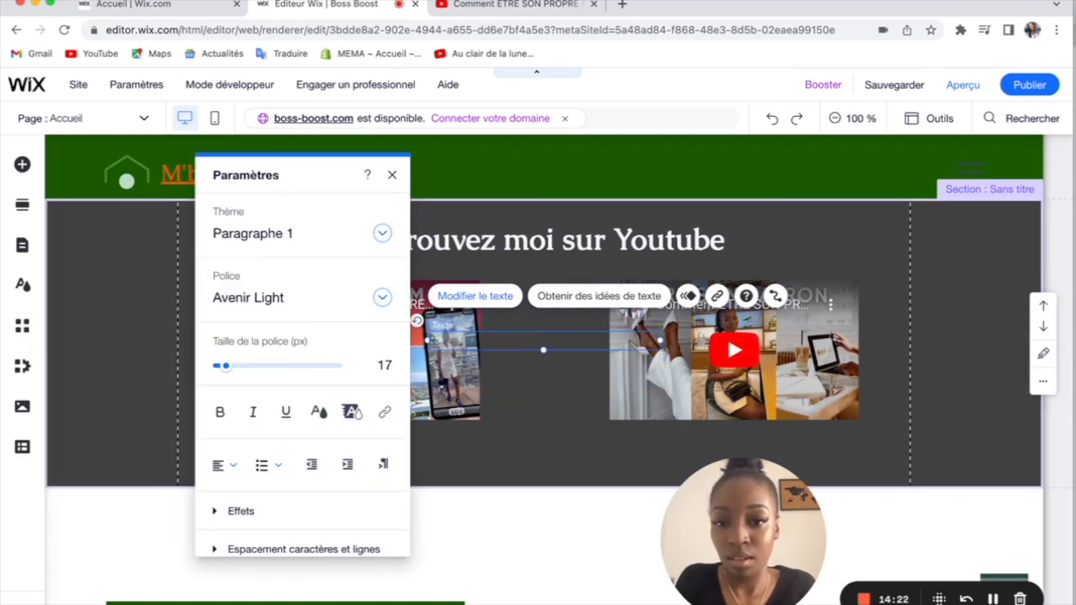
type("Je vous")
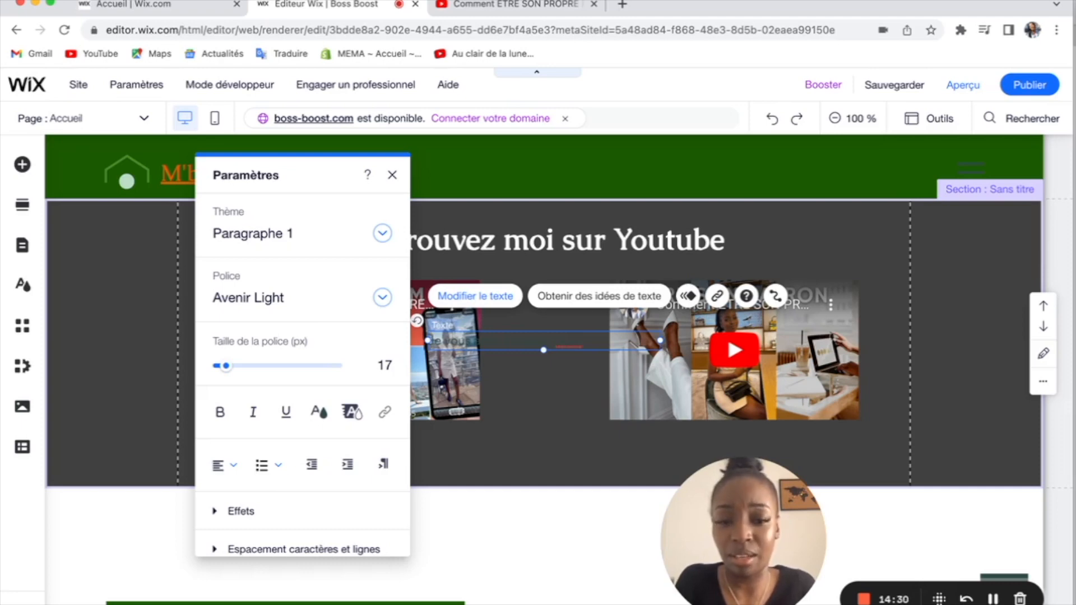
type("dernier ")
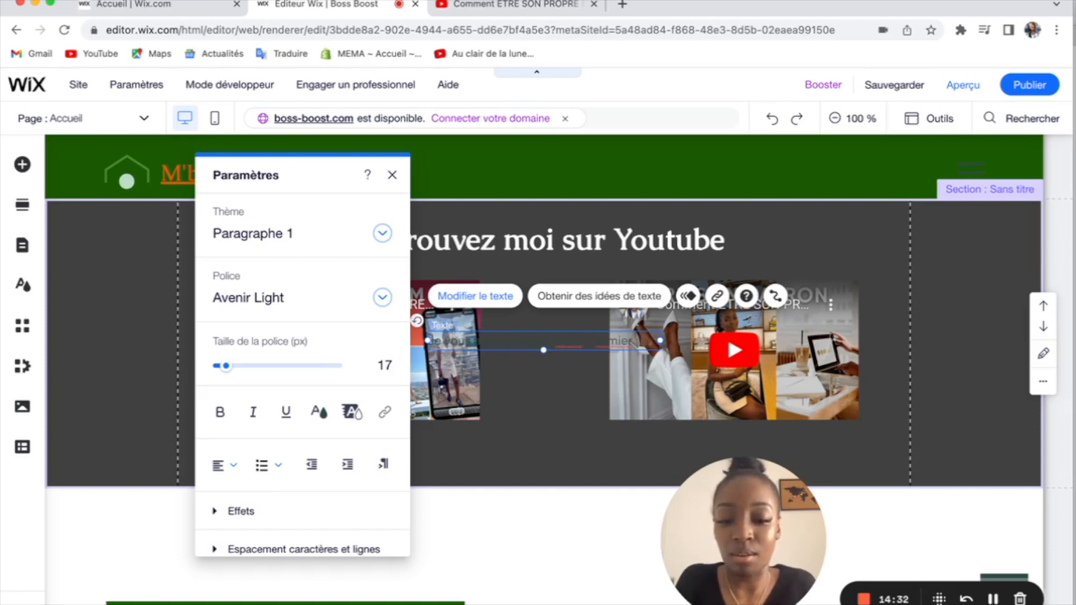
type("restaur")
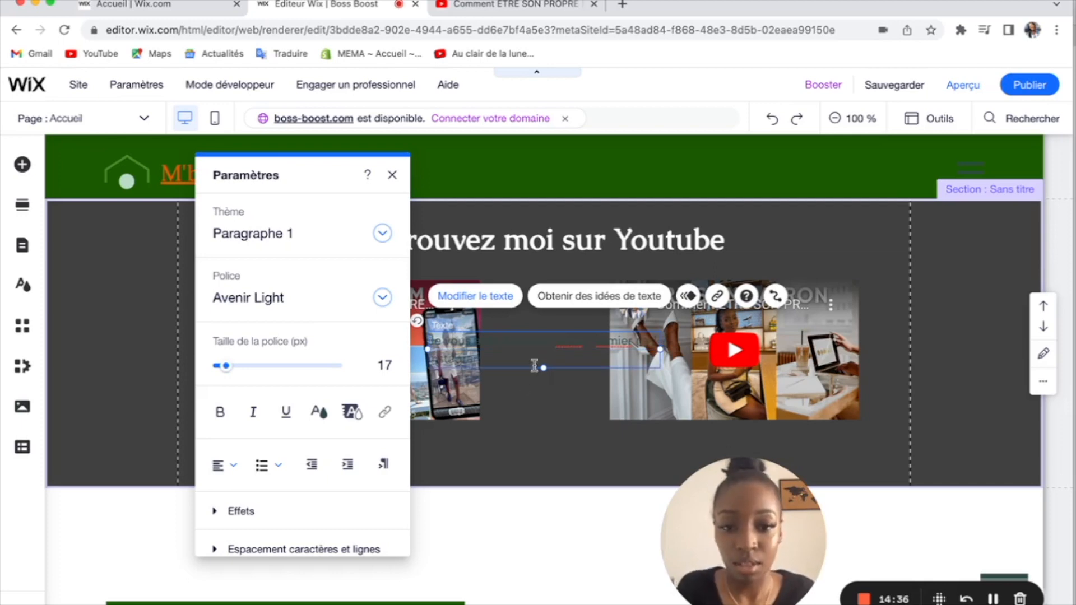
- Make the whole paragraph white and italic, and narrow its text box so it ends short of the ETRE SON PATRON video
triple_click(511, 359)
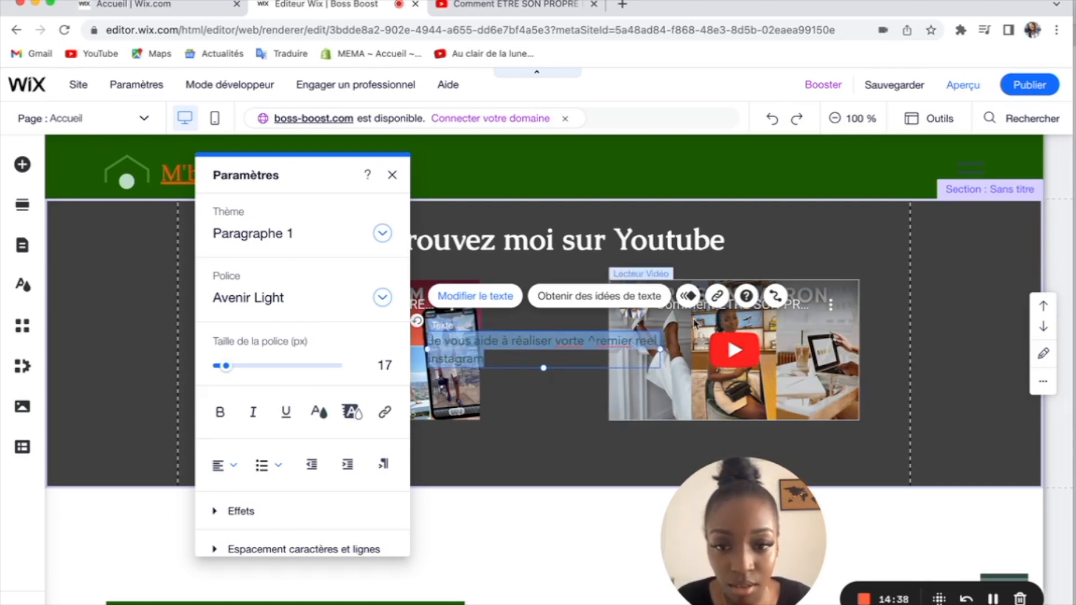
left_click(319, 412)
left_click(237, 441)
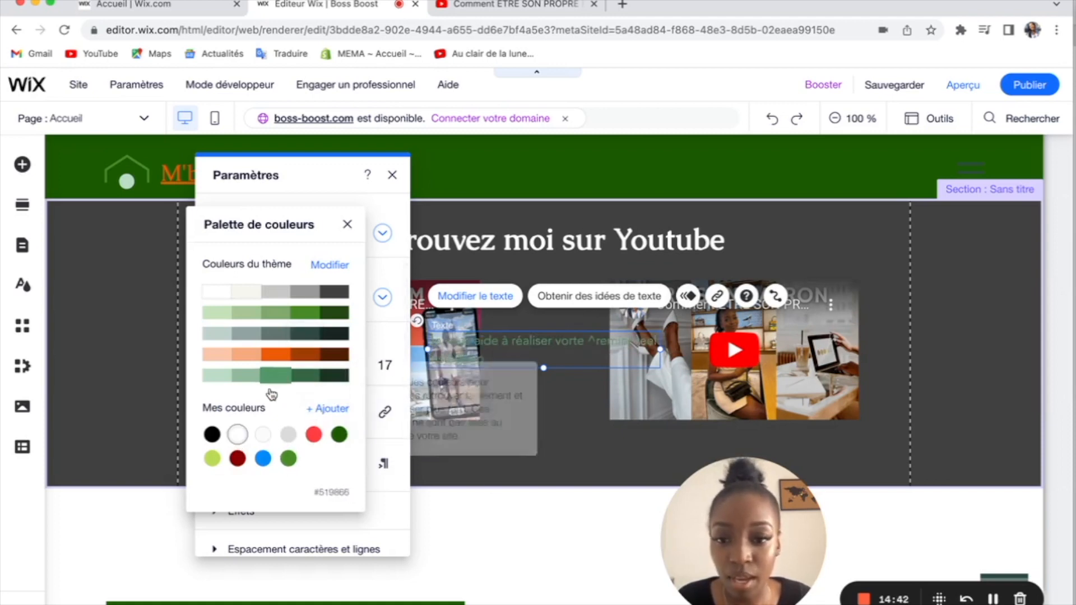
left_click(348, 224)
left_click(255, 412)
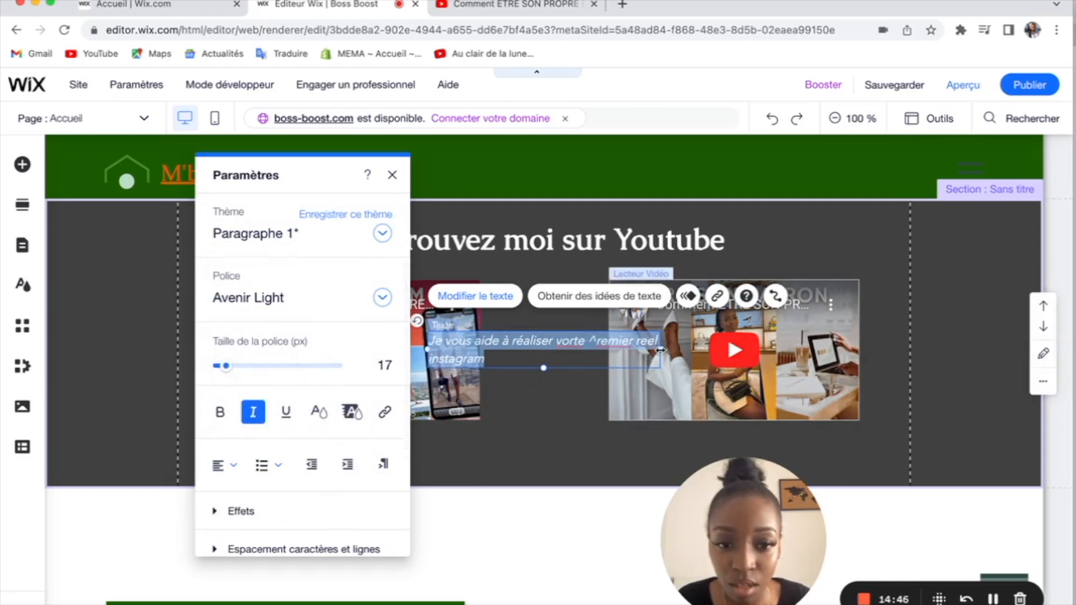
left_click_drag(661, 349, 599, 360)
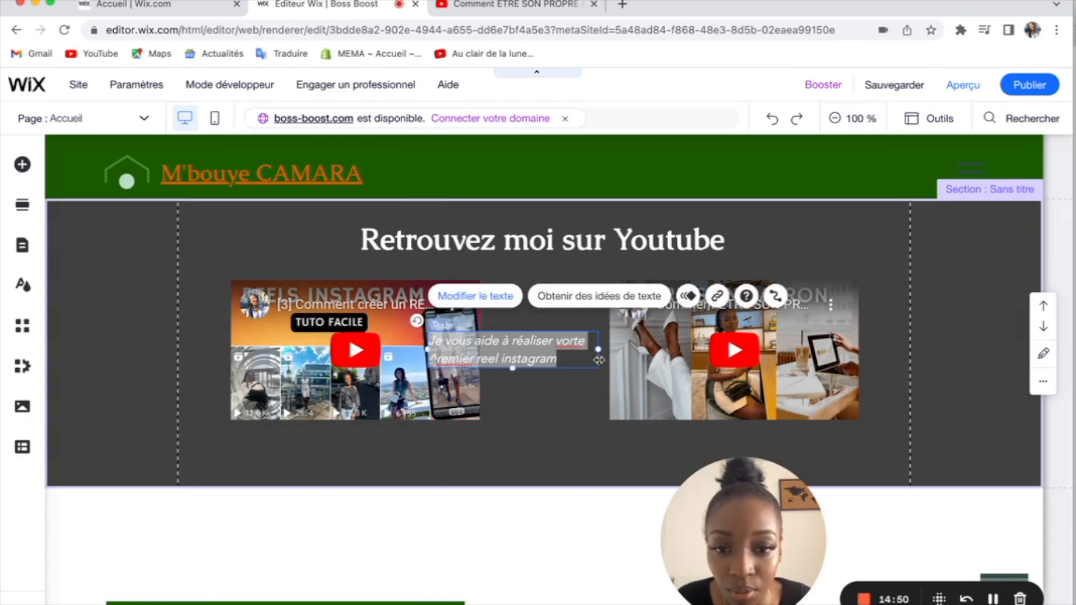
- Correct the paragraph's misspelled words to "votre premier" and place the text below the REELS INSTAGRAM video
left_click(442, 360)
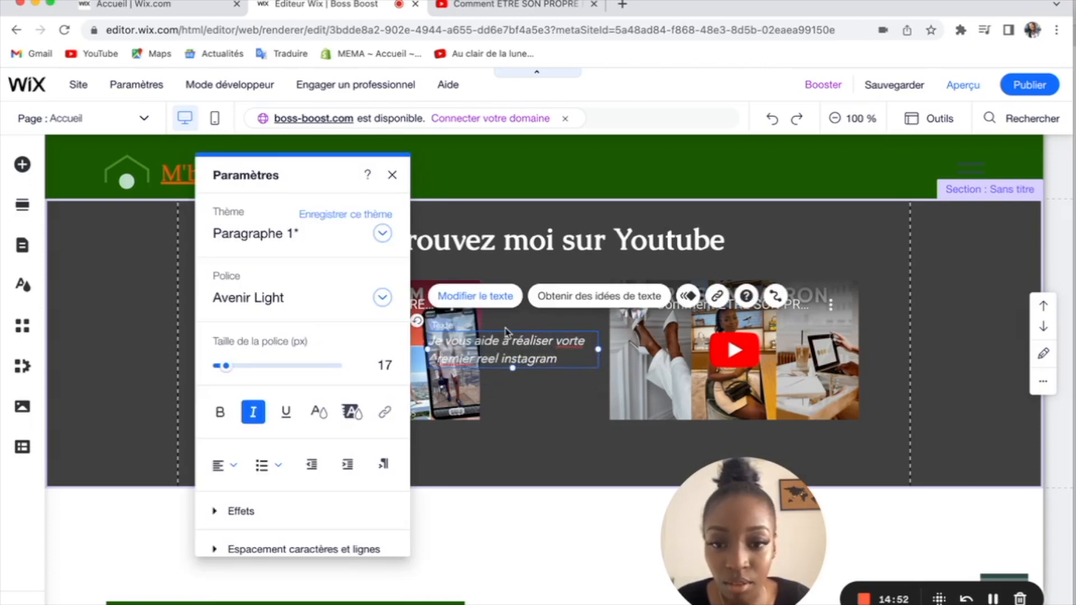
key("BackSpace")
type("p")
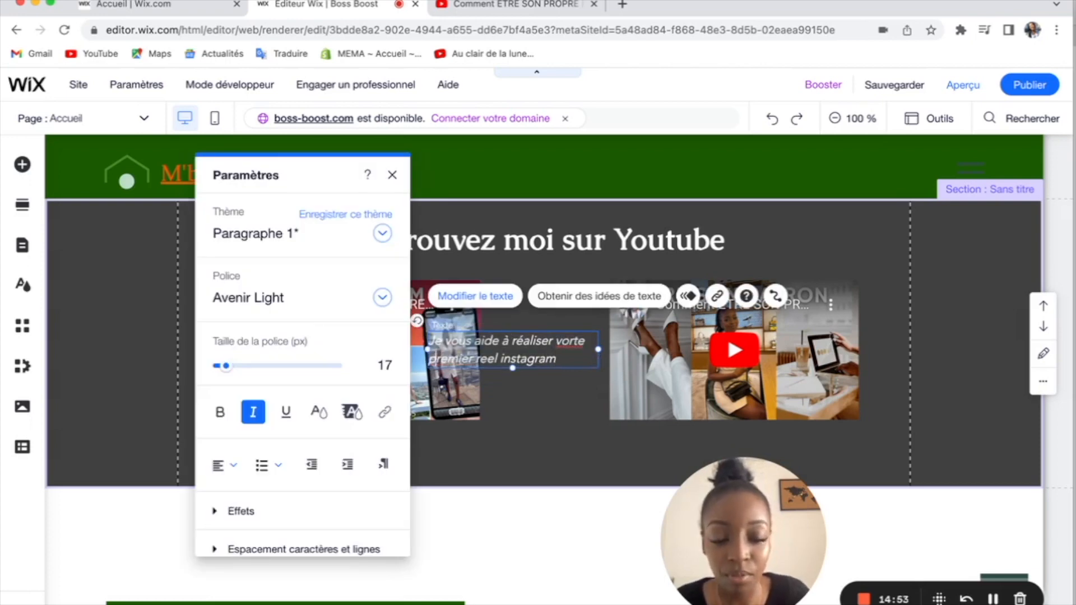
right_click(573, 343)
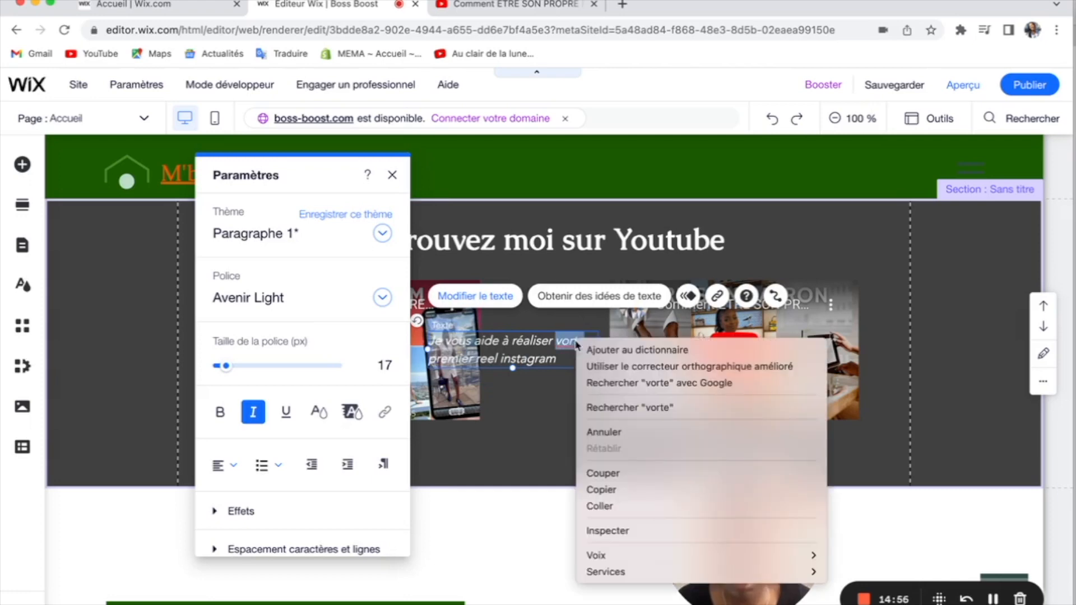
key("Escape")
type("votre p")
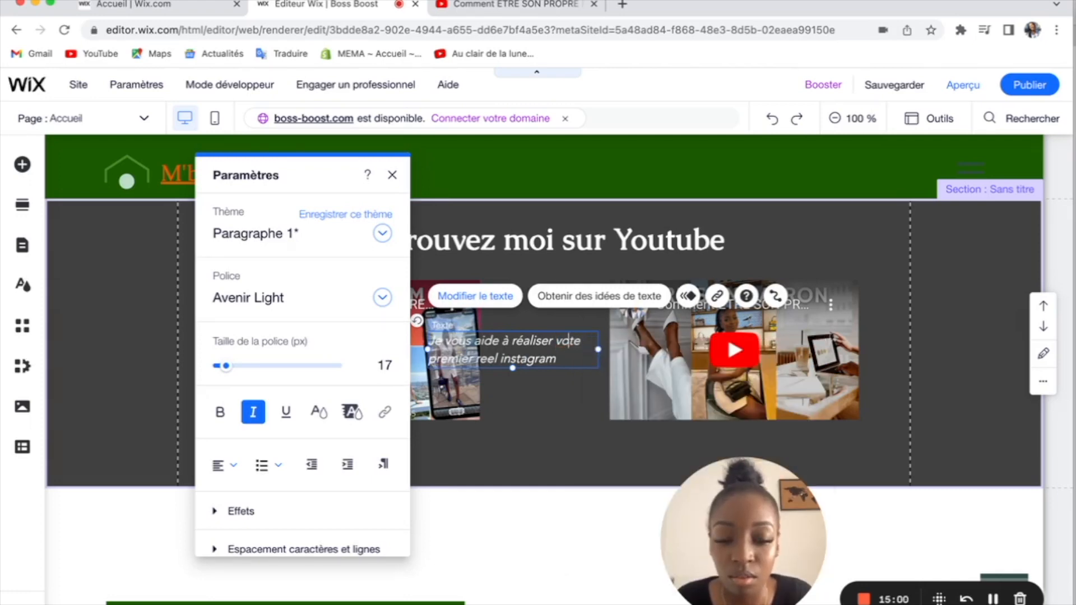
type("r")
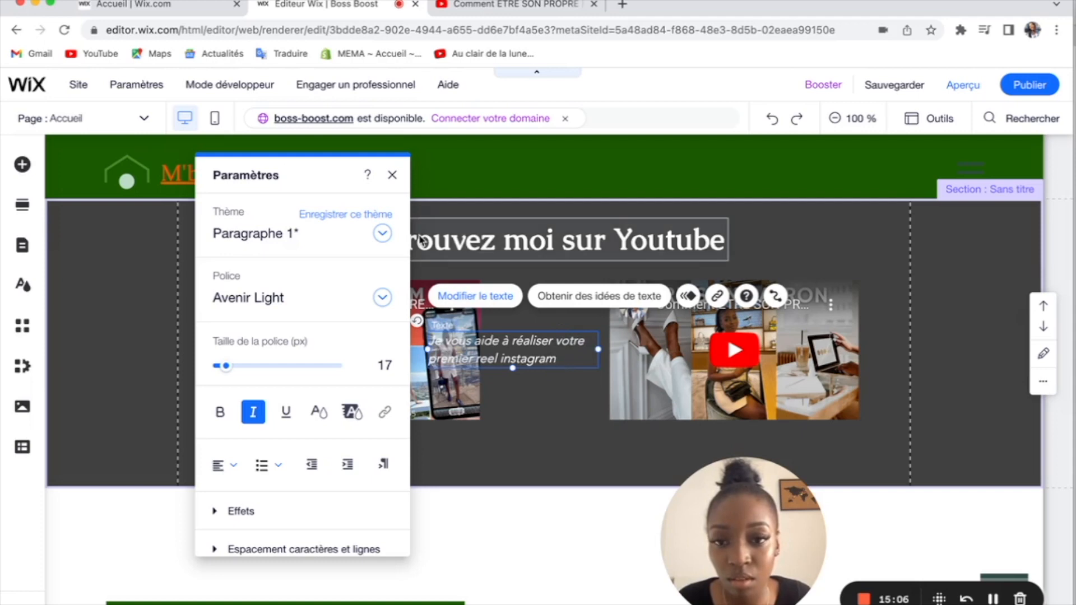
left_click(392, 175)
left_click_drag(519, 352, 357, 454)
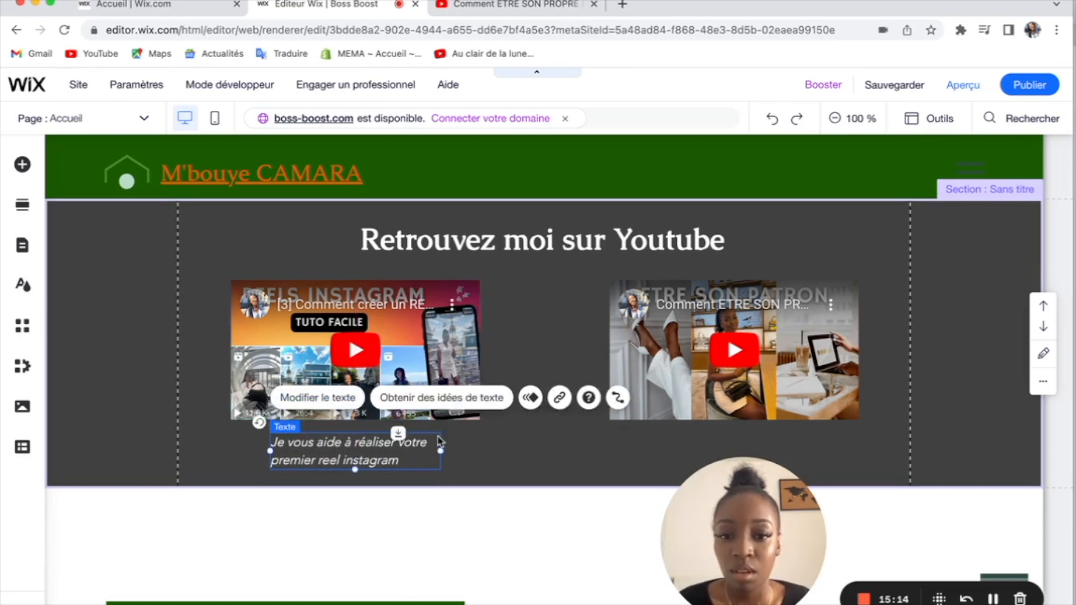
double_click(398, 462)
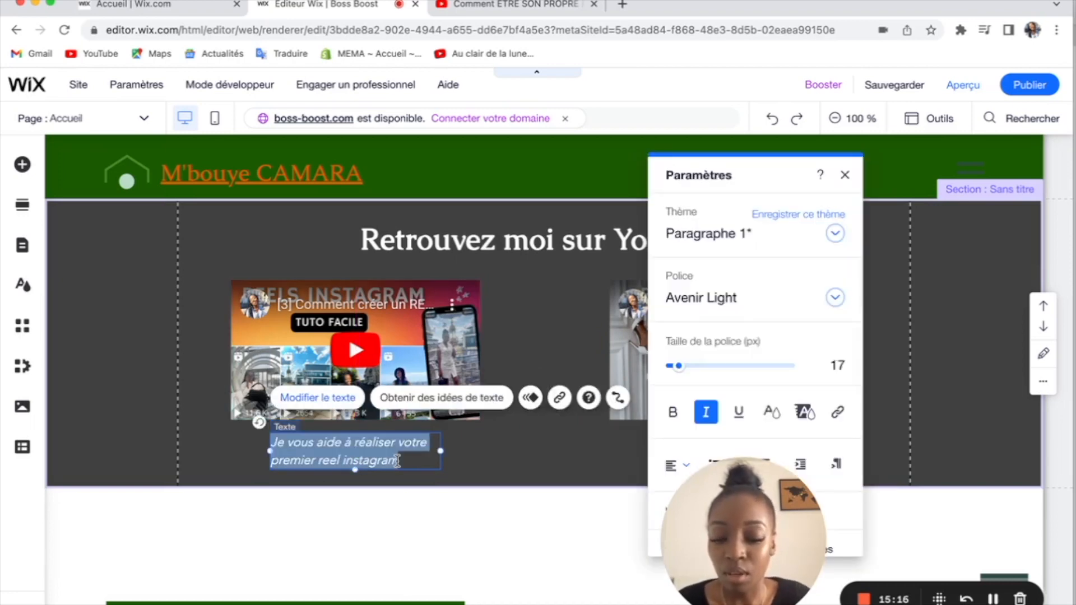
left_click(398, 461)
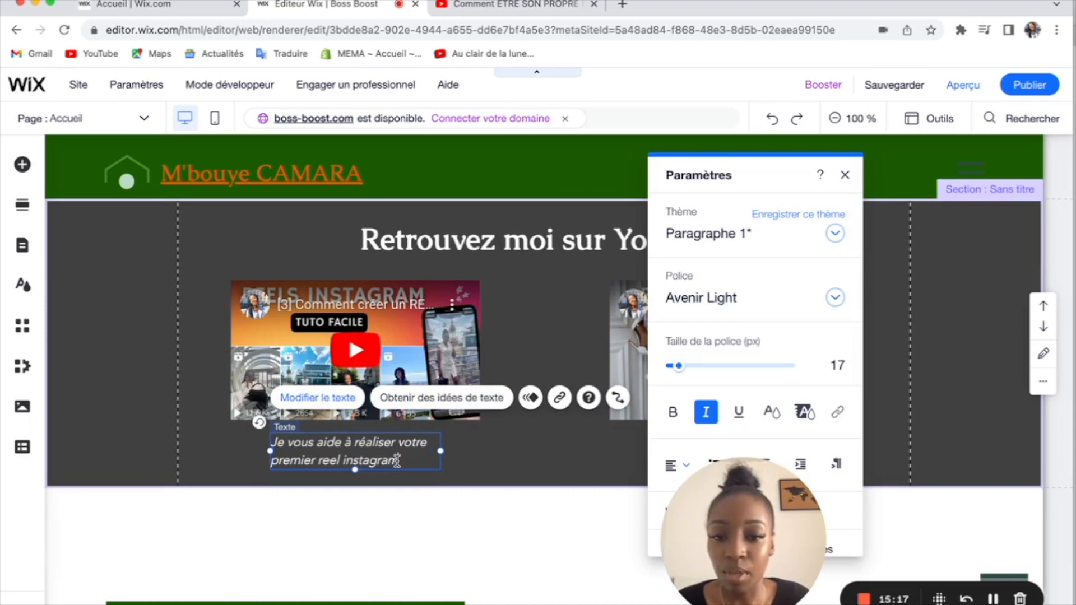
left_click(524, 449)
key("super+v")
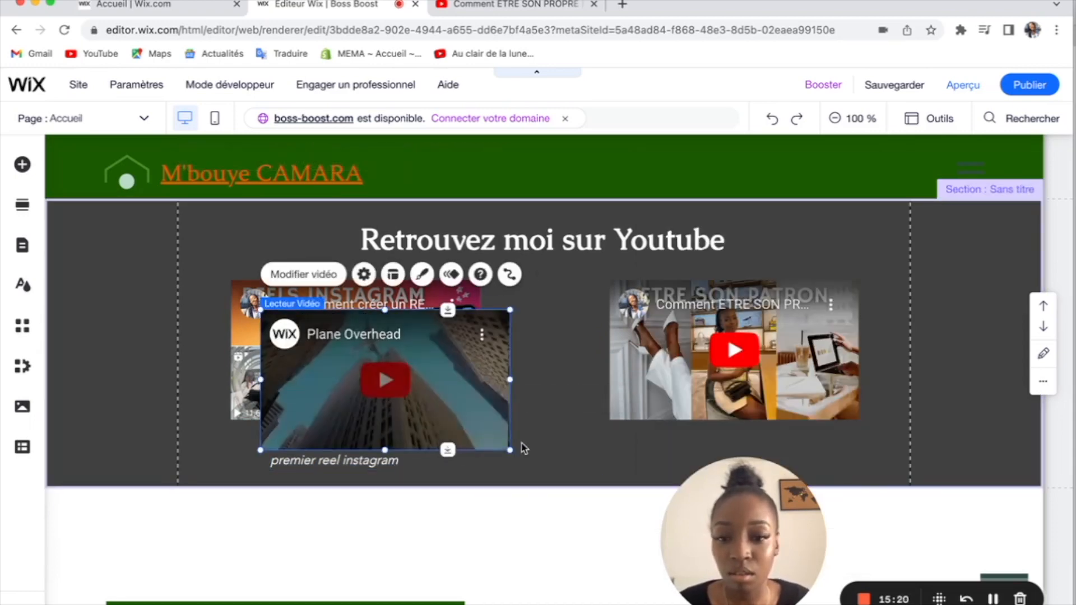
key("BackSpace")
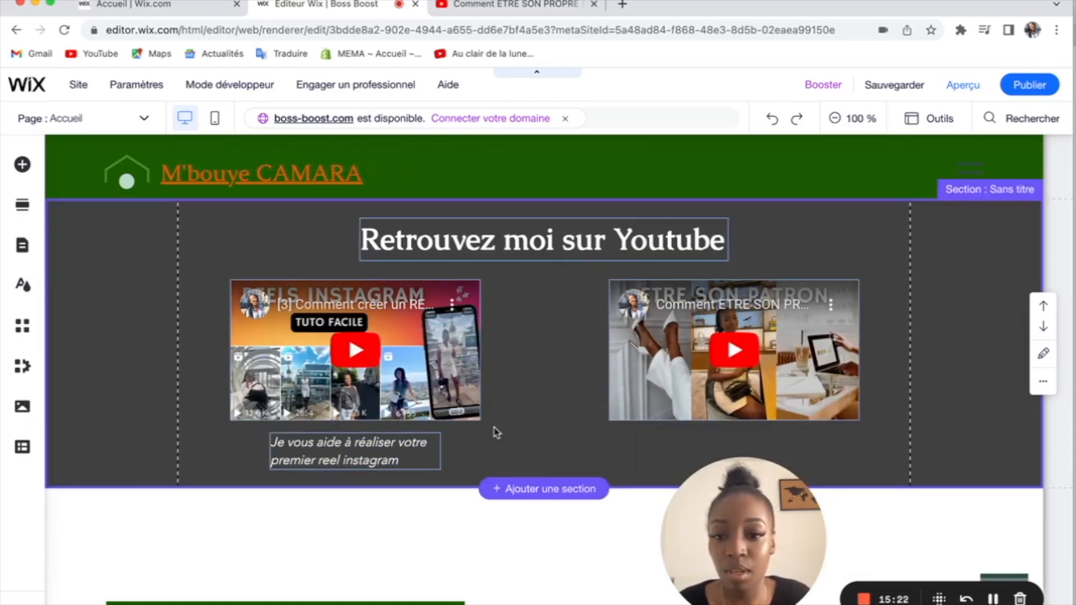
- Duplicate the caption under the REELS INSTAGRAM video and place the copy below the ETRE SON PATRON video
left_click(379, 452)
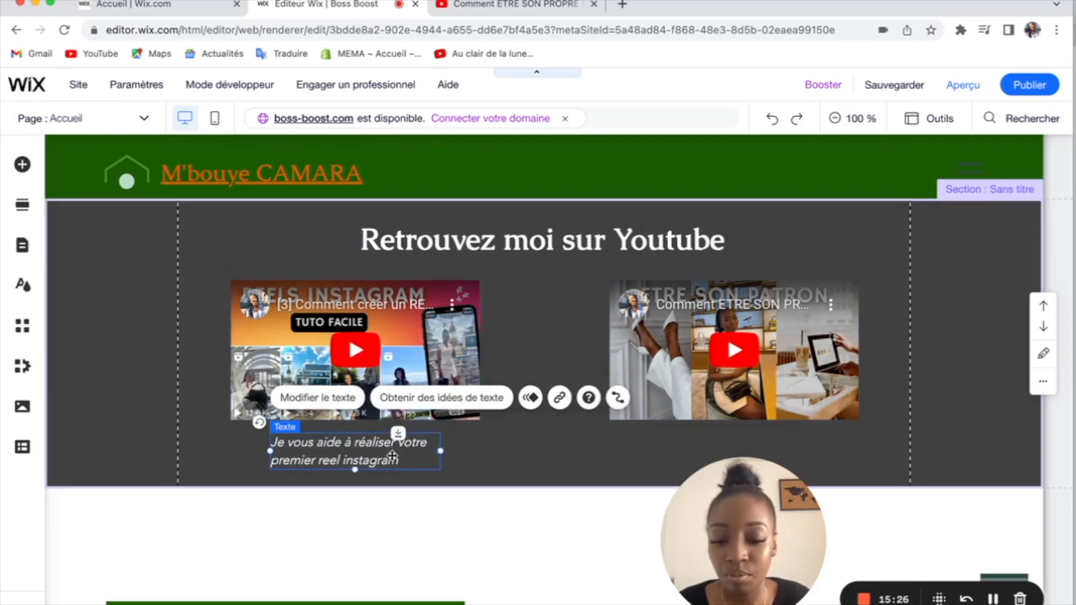
key("ctrl+c")
key("ctrl+v")
left_click_drag(393, 455, 756, 446)
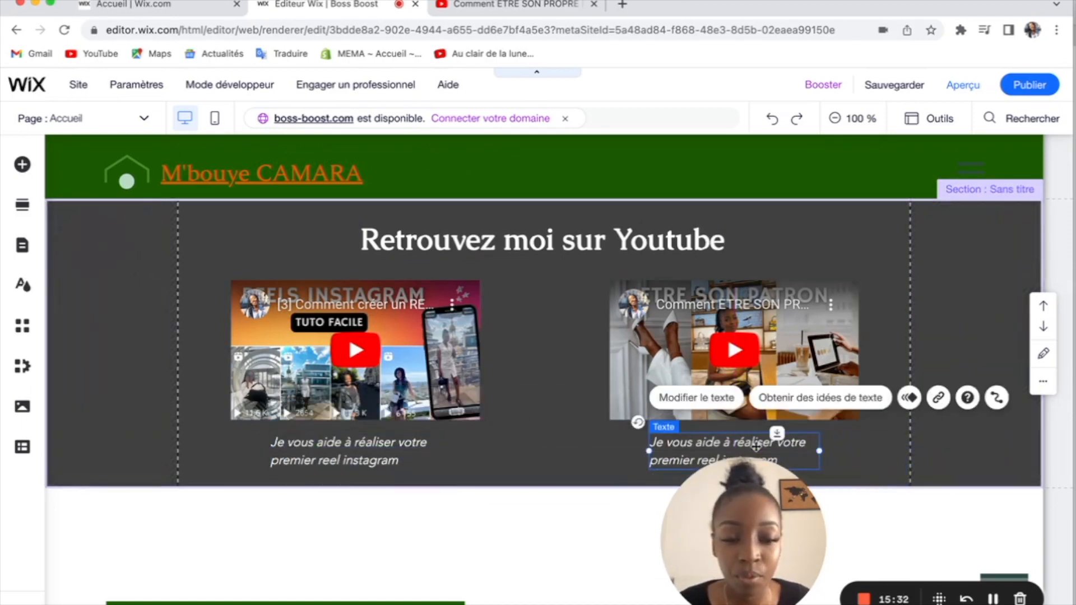
- Replace the copied caption with "Je vous donne tous mes conseils pour être votre patron" and widen its text box slightly to fit two lines
double_click(756, 446)
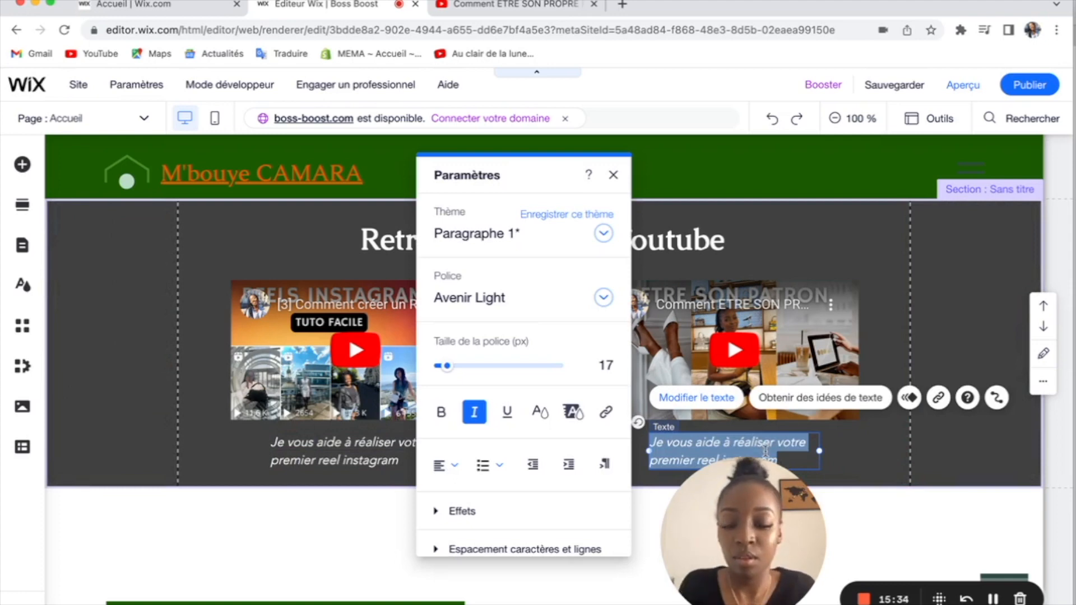
type("Je vous do")
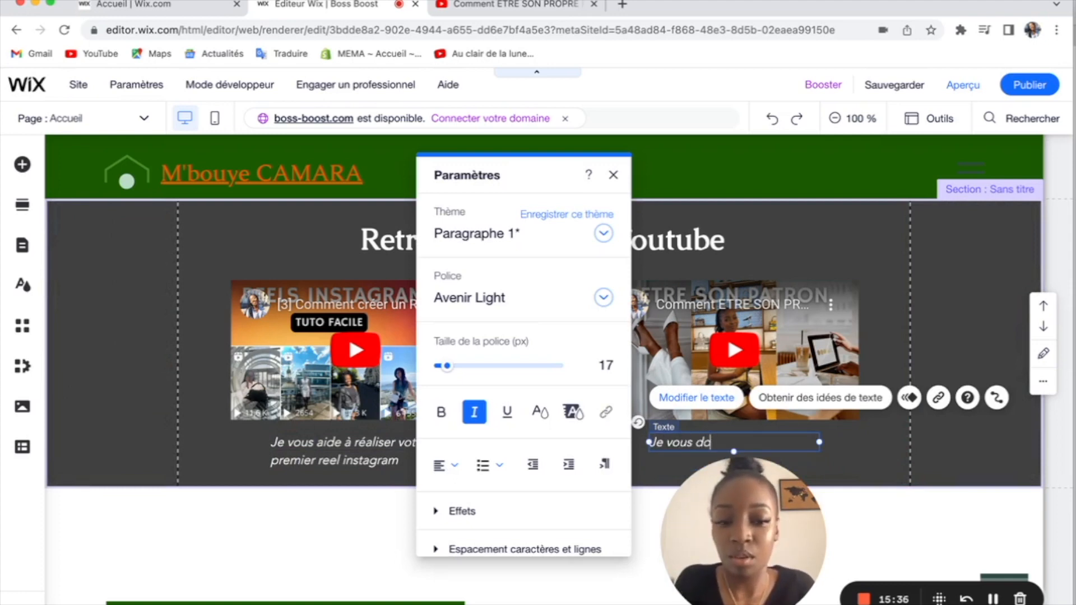
type("mme")
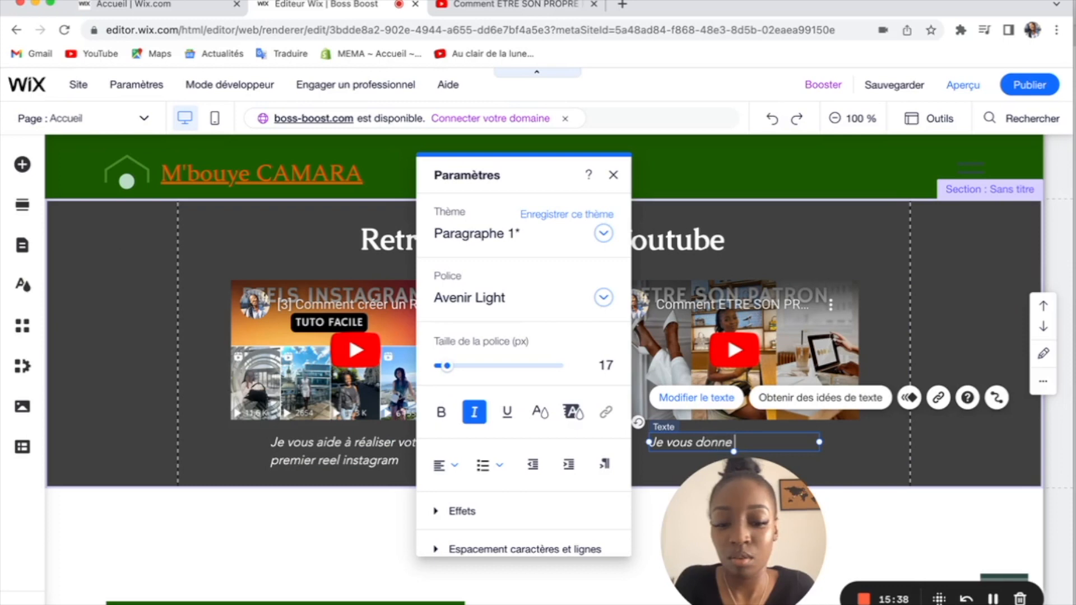
type("mes conseils")
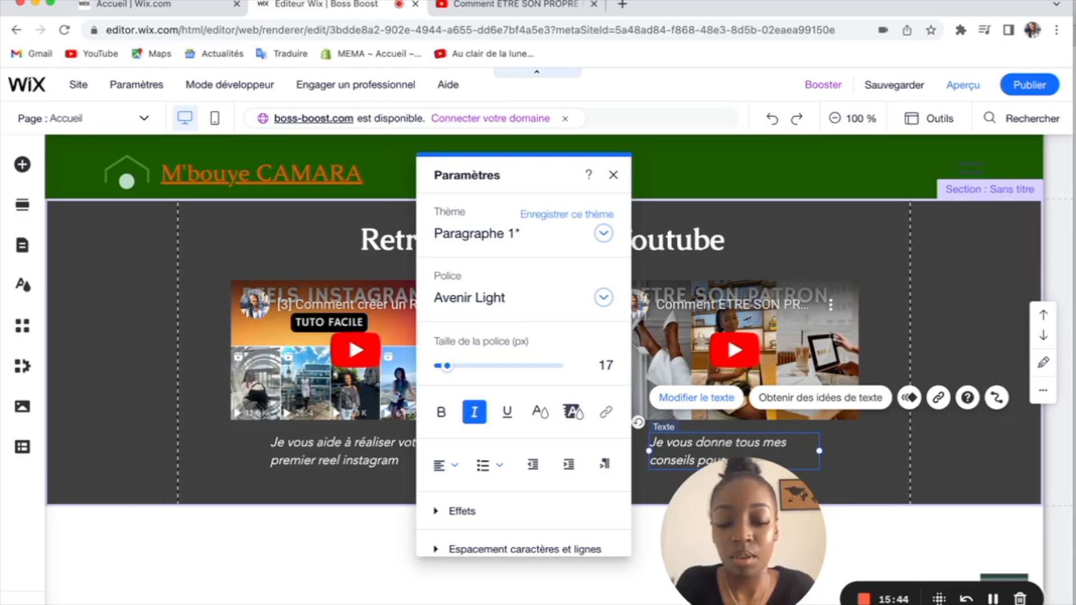
type("pour être patron")
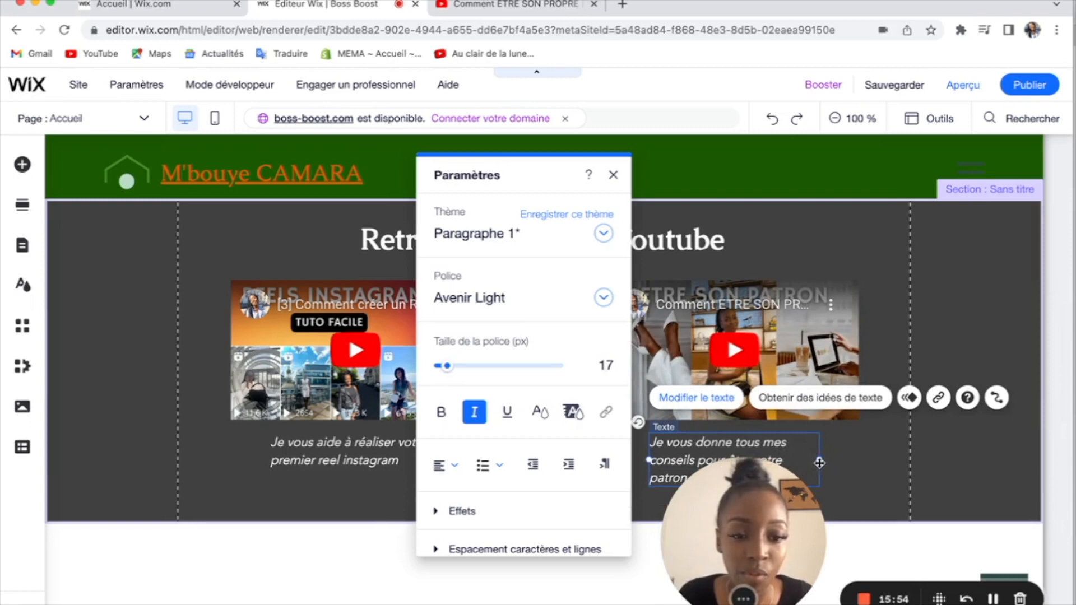
left_click_drag(765, 541, 169, 535)
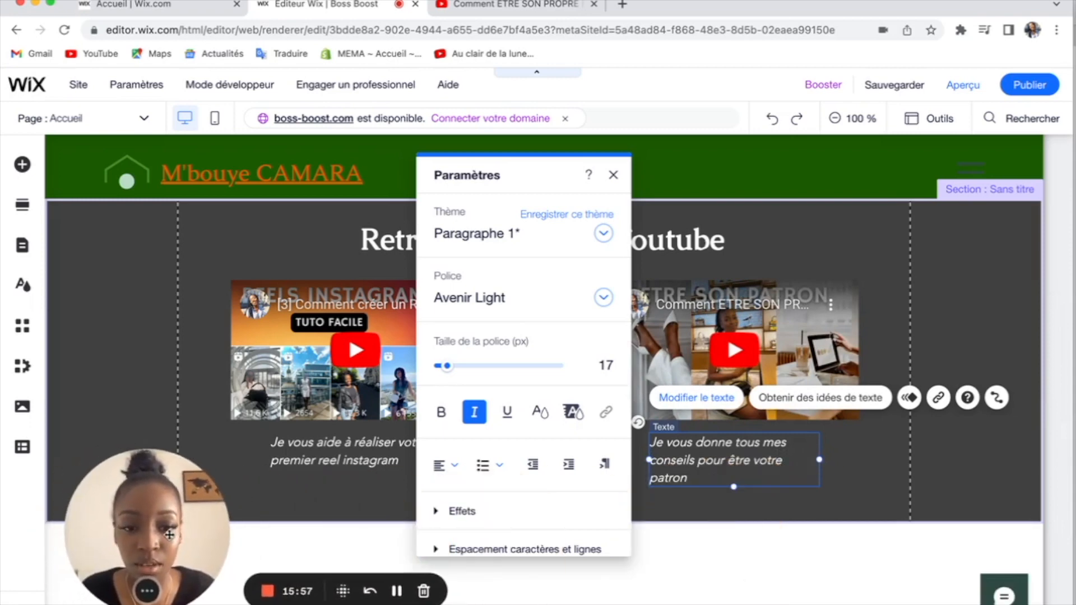
left_click(613, 175)
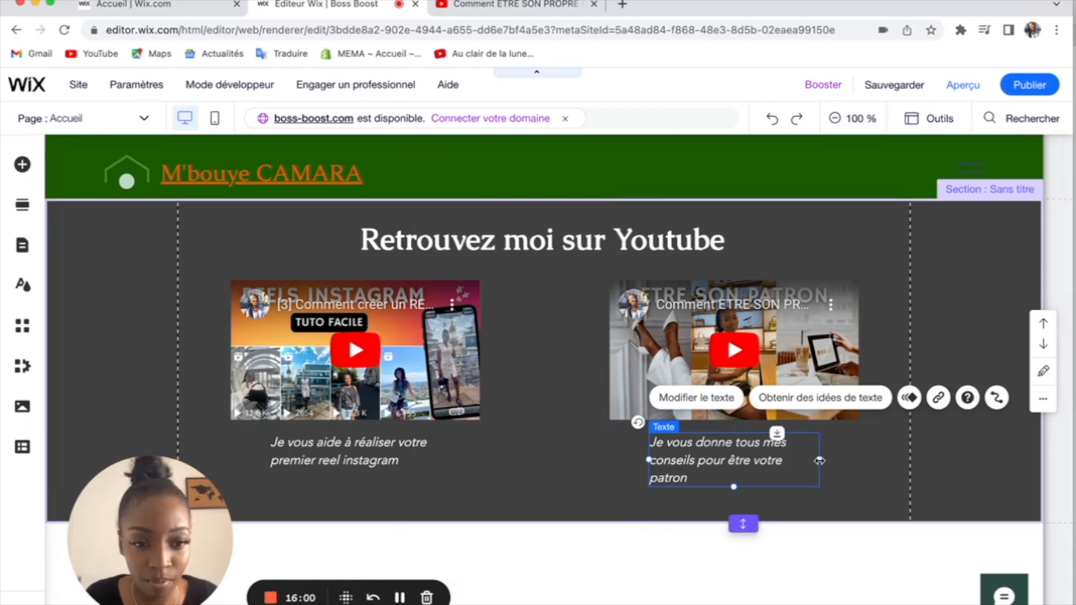
left_click_drag(820, 460, 834, 460)
left_click(841, 552)
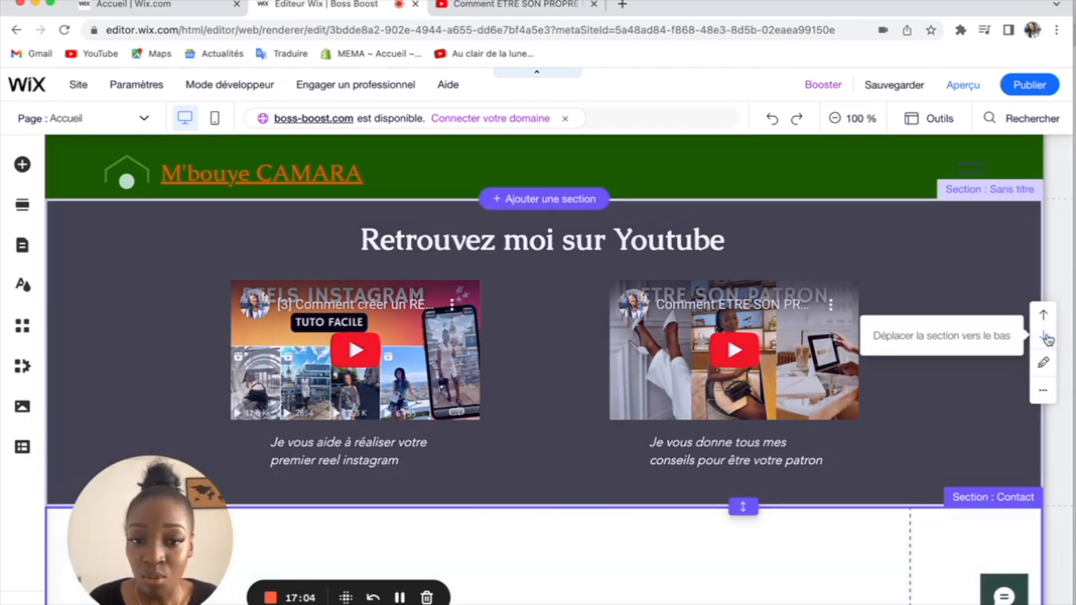
- Try the YouTube section lower and higher in the page order, returning it to its place between the green and Contact sections
left_click(1046, 338)
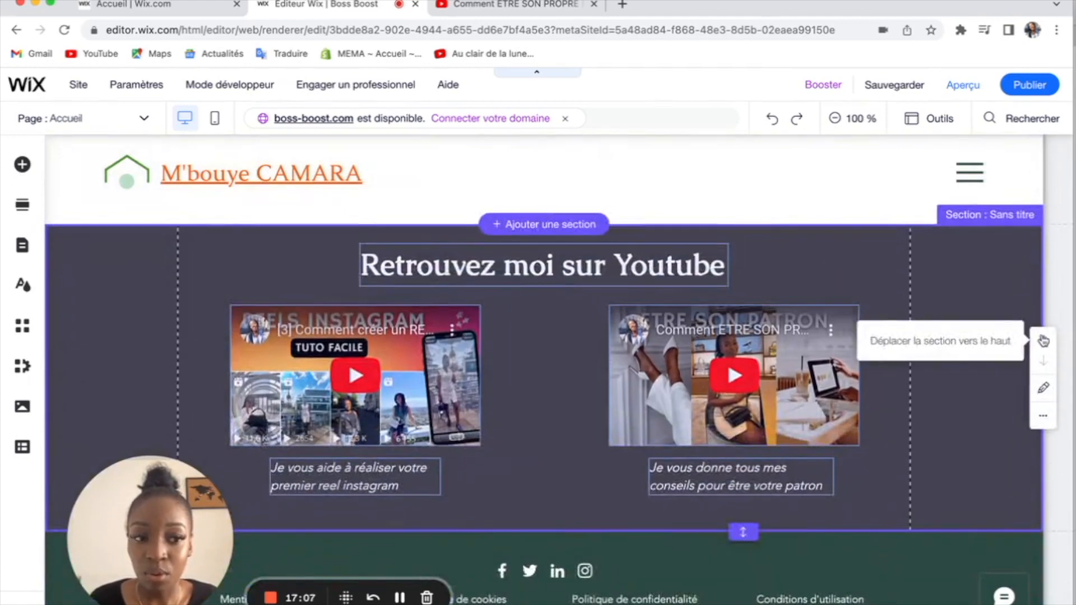
left_click(1044, 340)
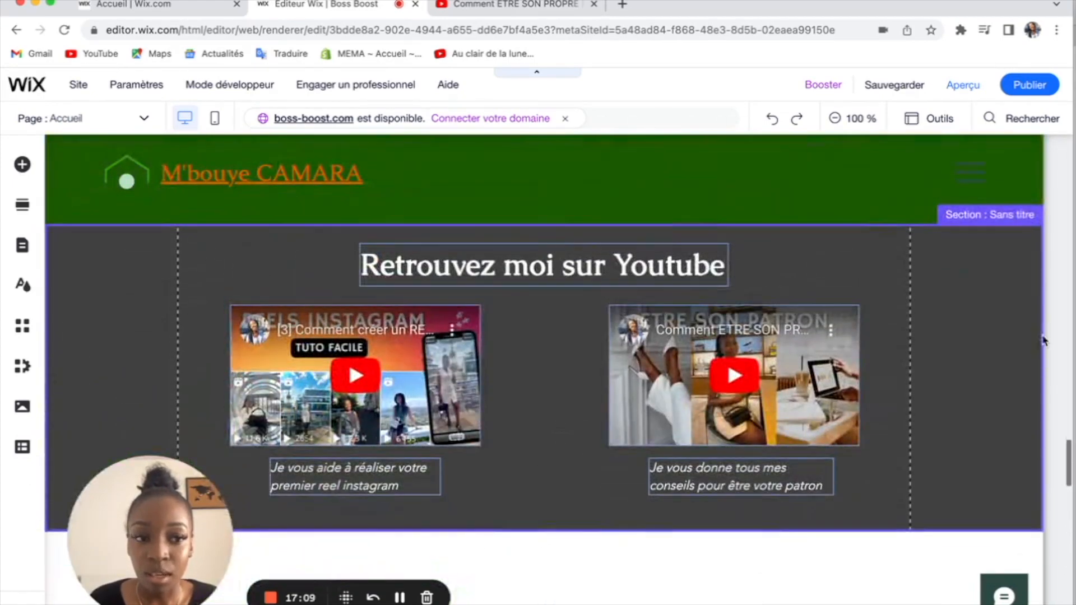
left_click(1044, 343)
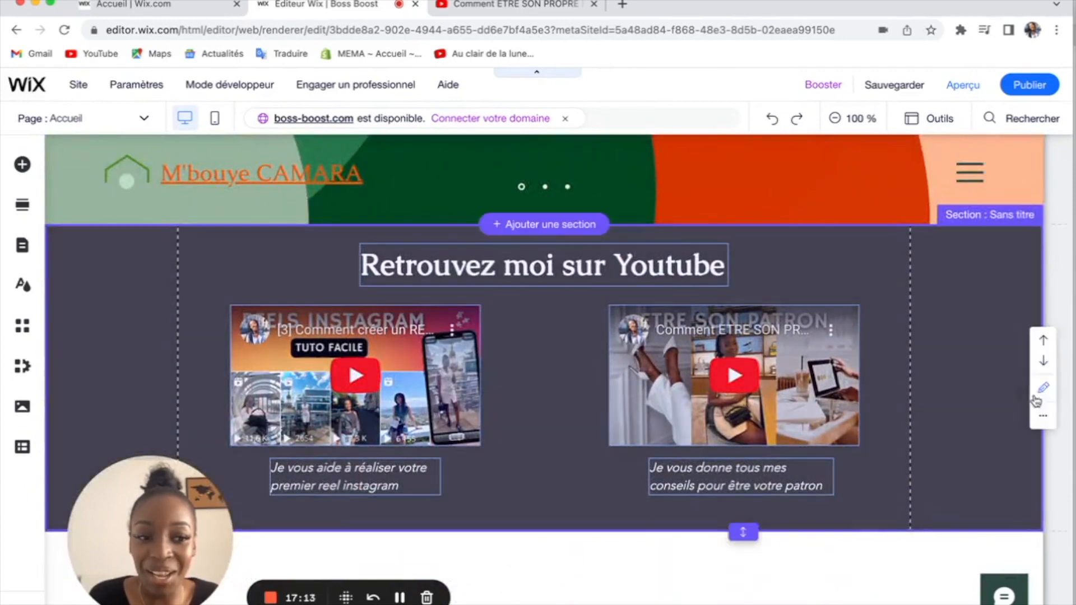
left_click(1043, 362)
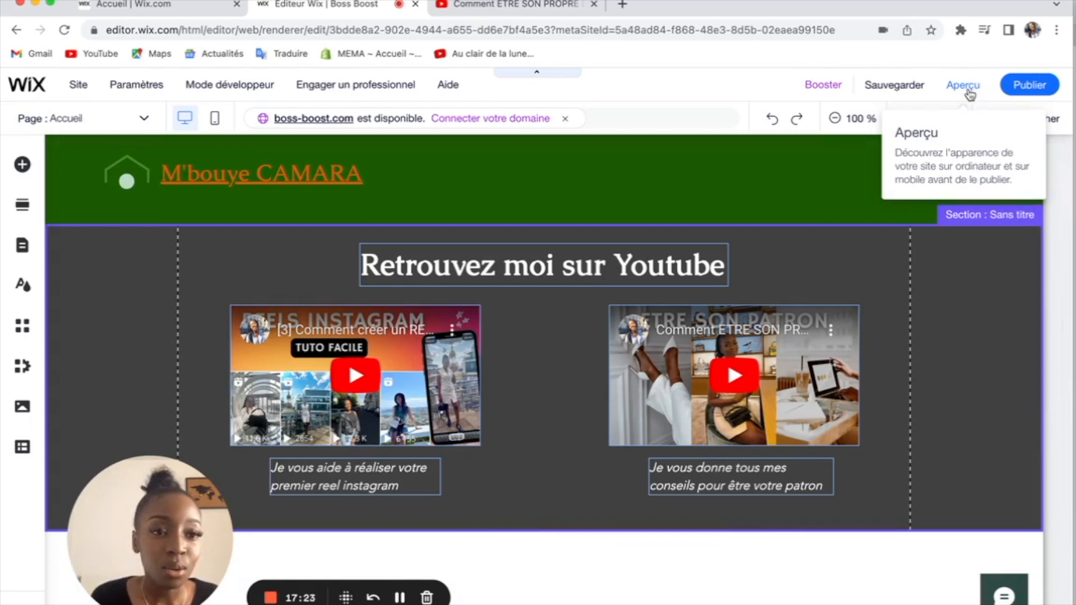
- Save the site and dismiss the save confirmation without publishing
left_click(894, 85)
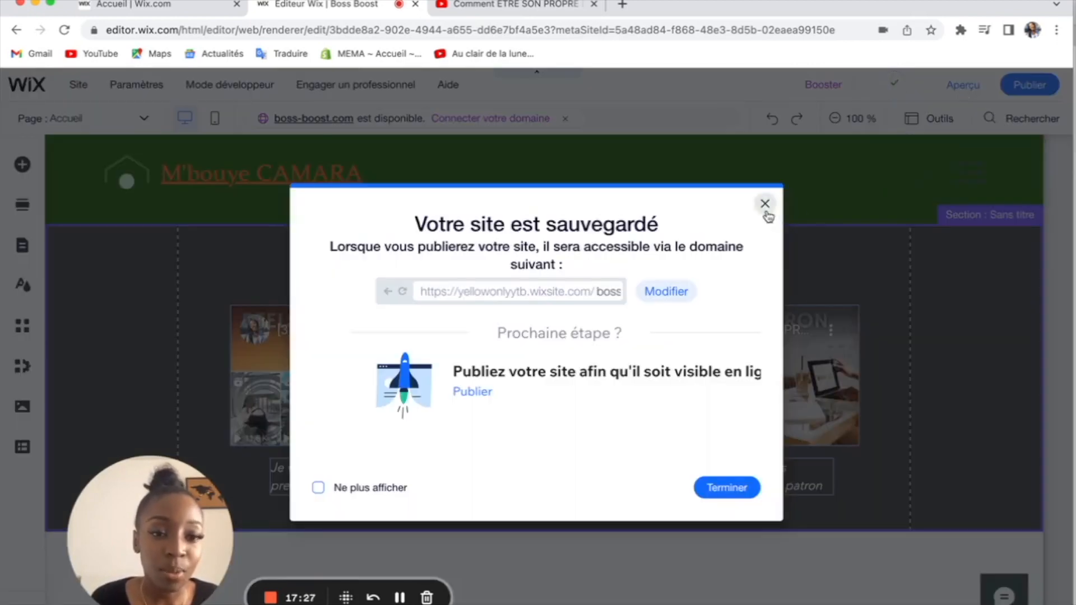
left_click(765, 208)
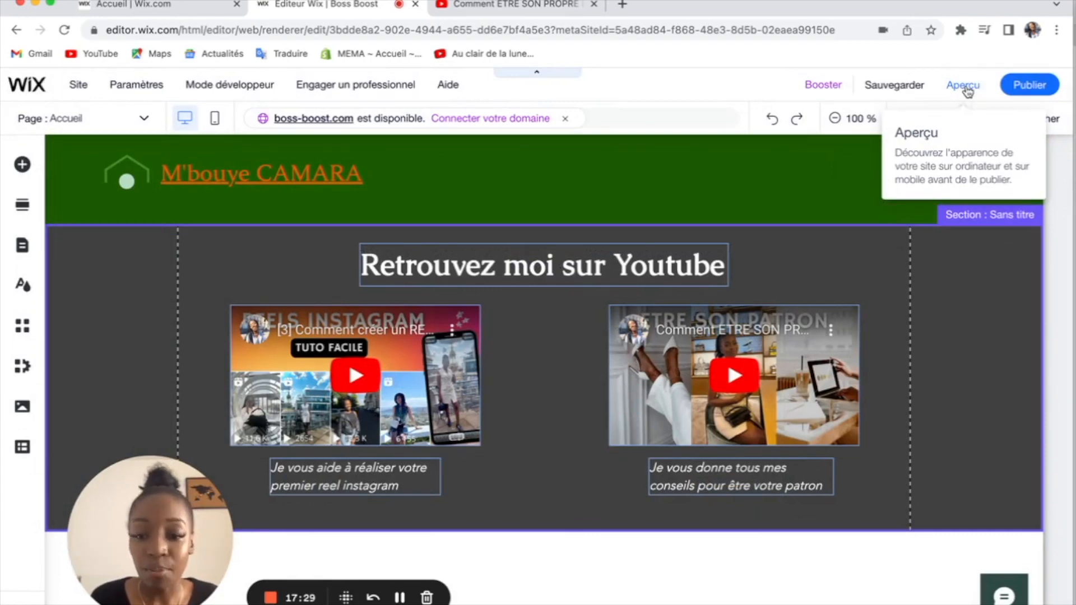
- Preview the site and look through the Accueil page down to the "Retrouvez moi sur Youtube" section
left_click(966, 88)
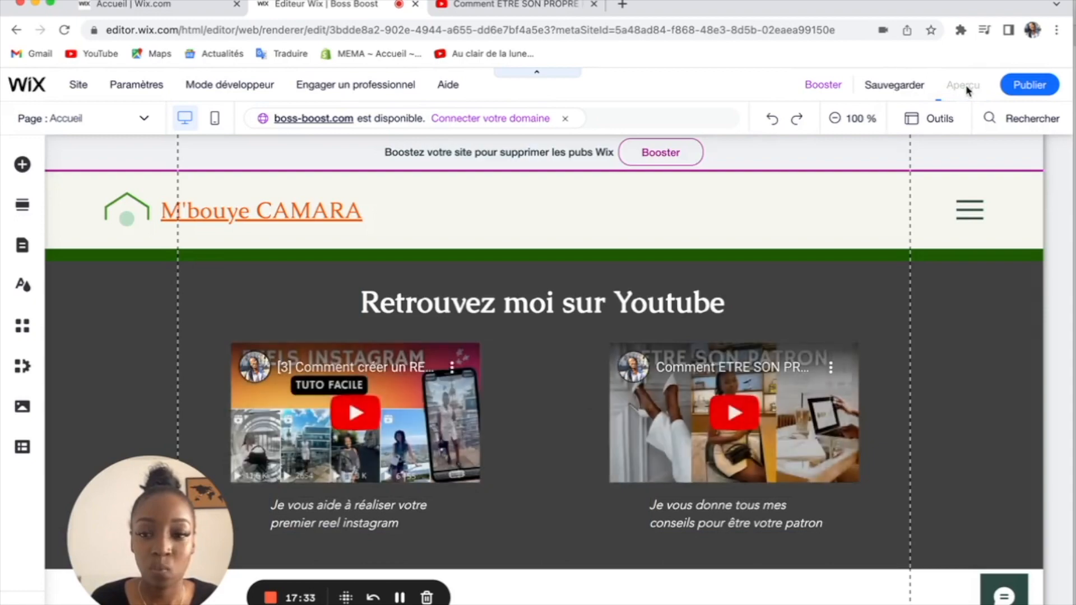
scroll(951, 271, "up", 20)
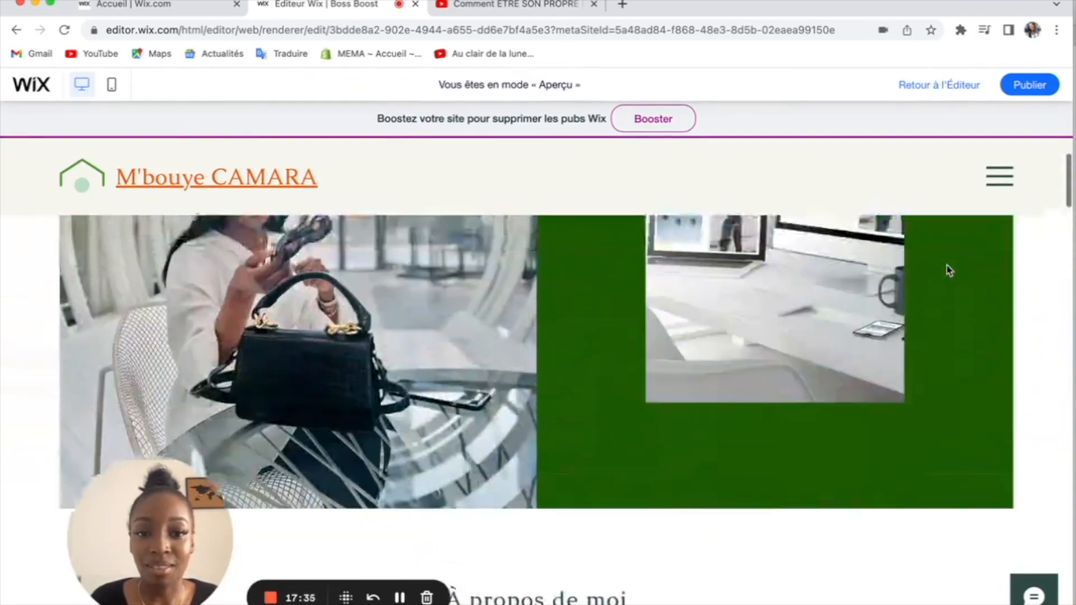
scroll(949, 271, "down", 20)
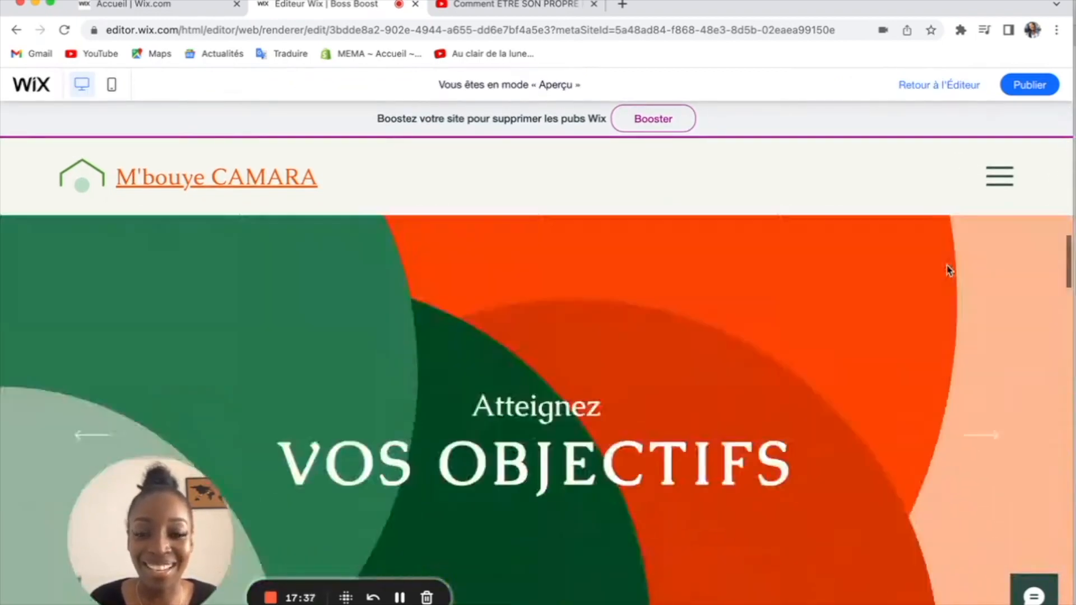
scroll(949, 271, "down", 20)
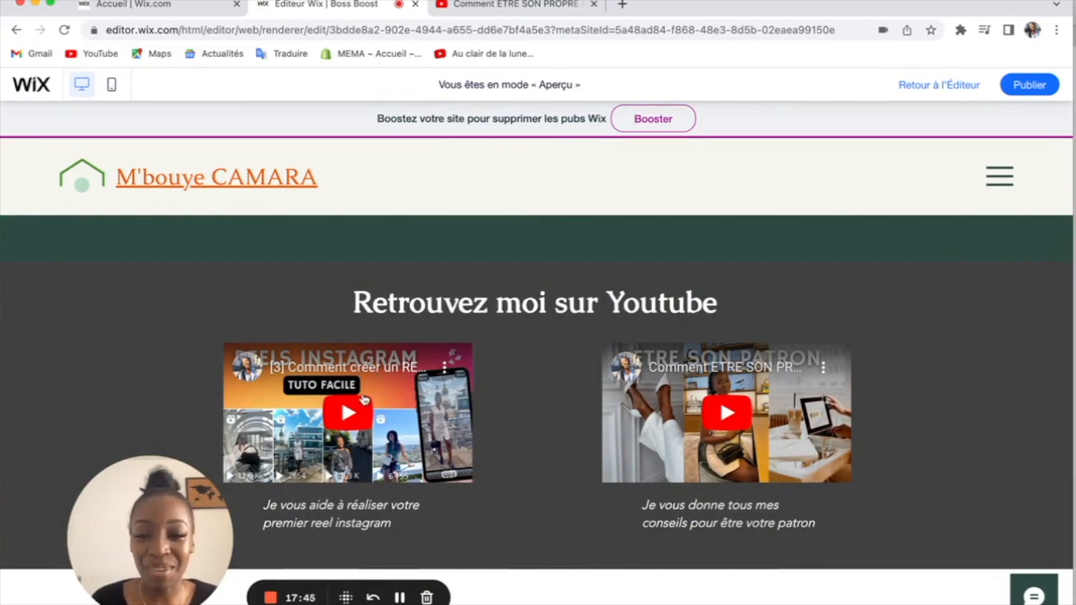
- Test the REELS INSTAGRAM video in the preview by playing it, viewing it full screen, and pausing it back on the page
left_click(352, 424)
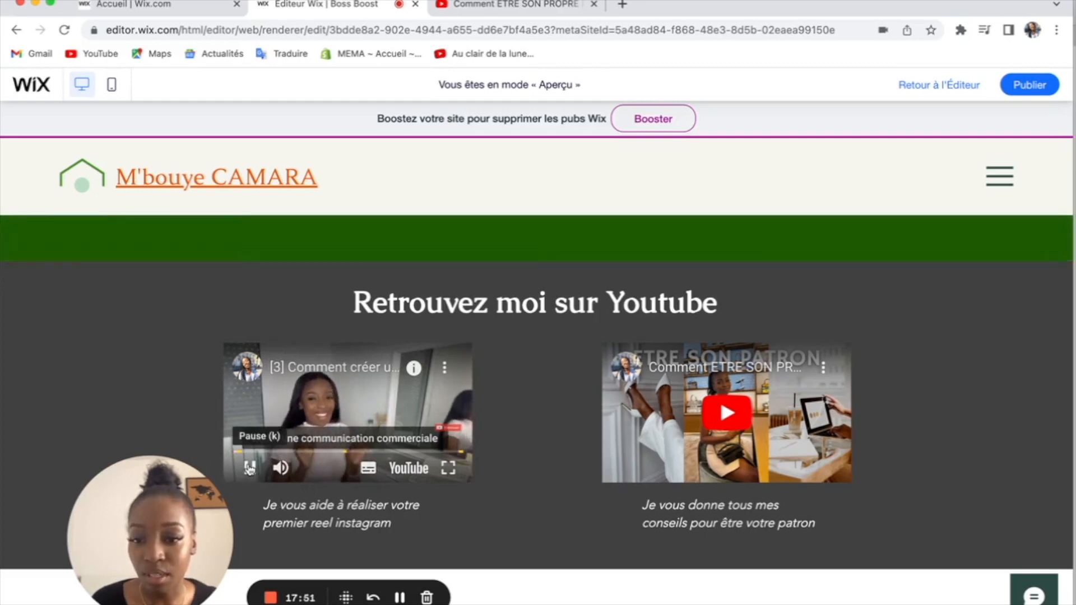
left_click(450, 469)
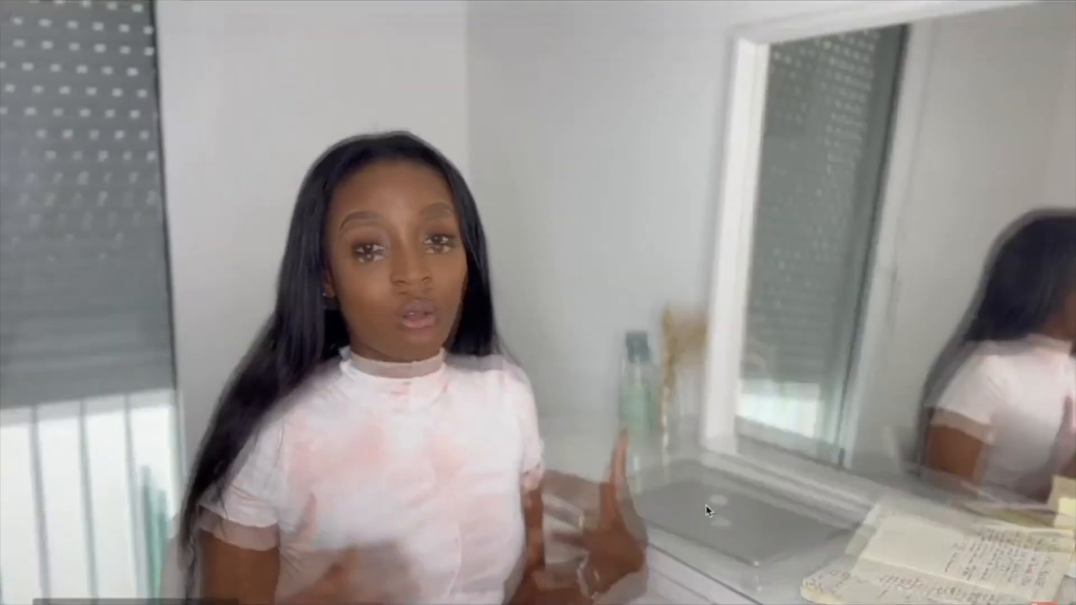
key("Escape")
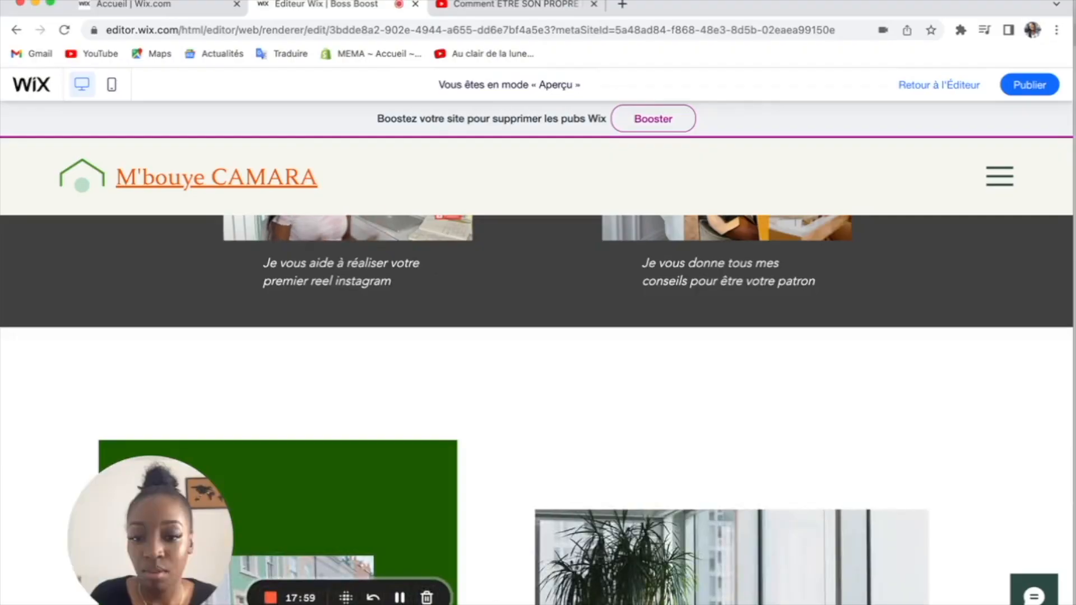
scroll(446, 520, "down", 4)
scroll(447, 520, "up", 6)
scroll(446, 520, "up", 2)
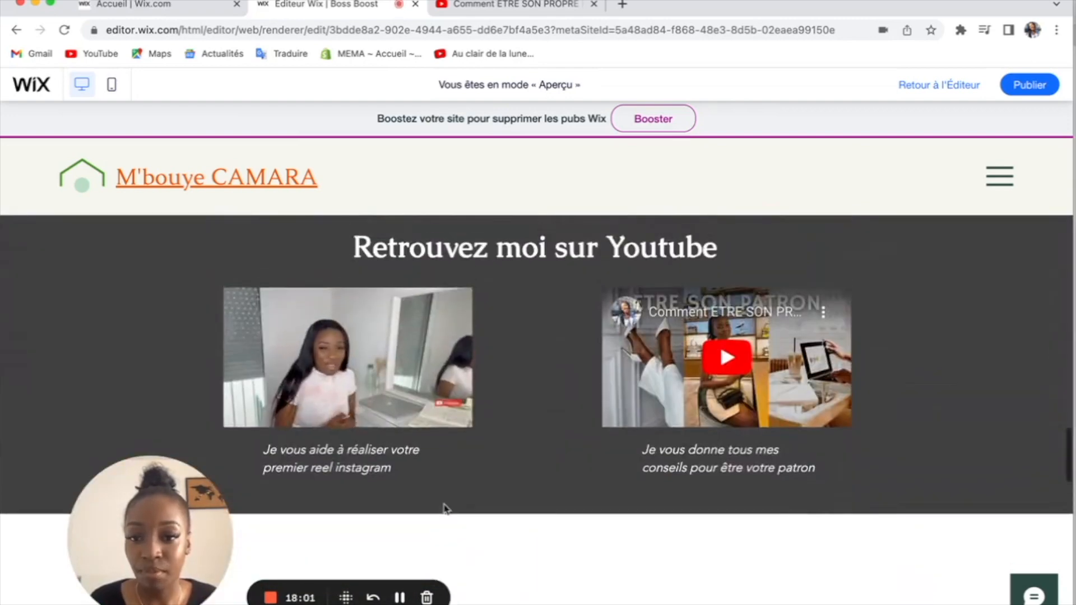
left_click(250, 414)
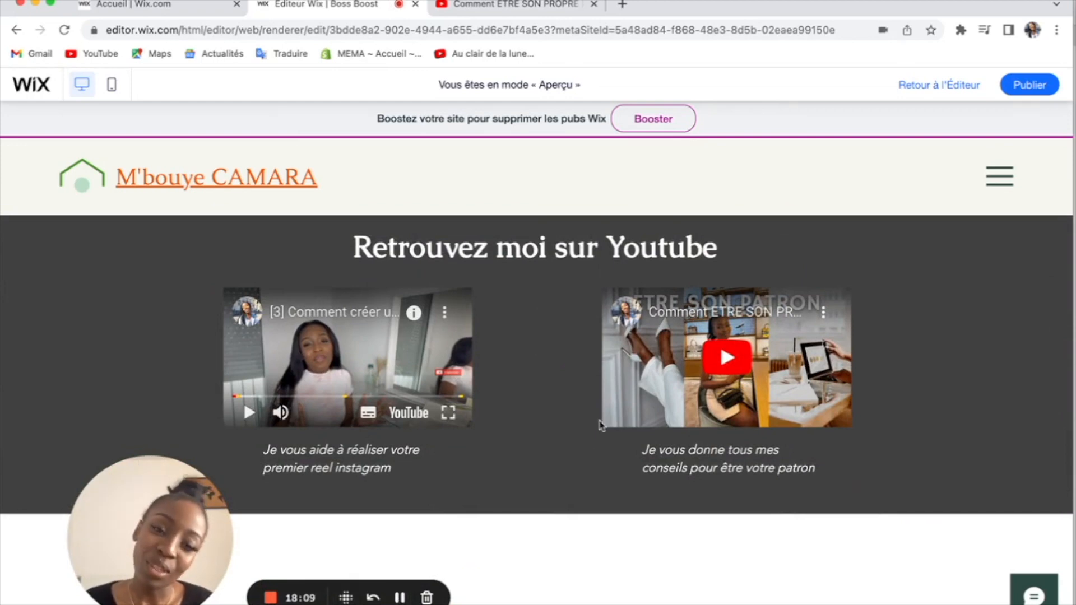
- Examine the computer mockup image on the green block at the top of the previewed page
scroll(601, 426, "up", 20)
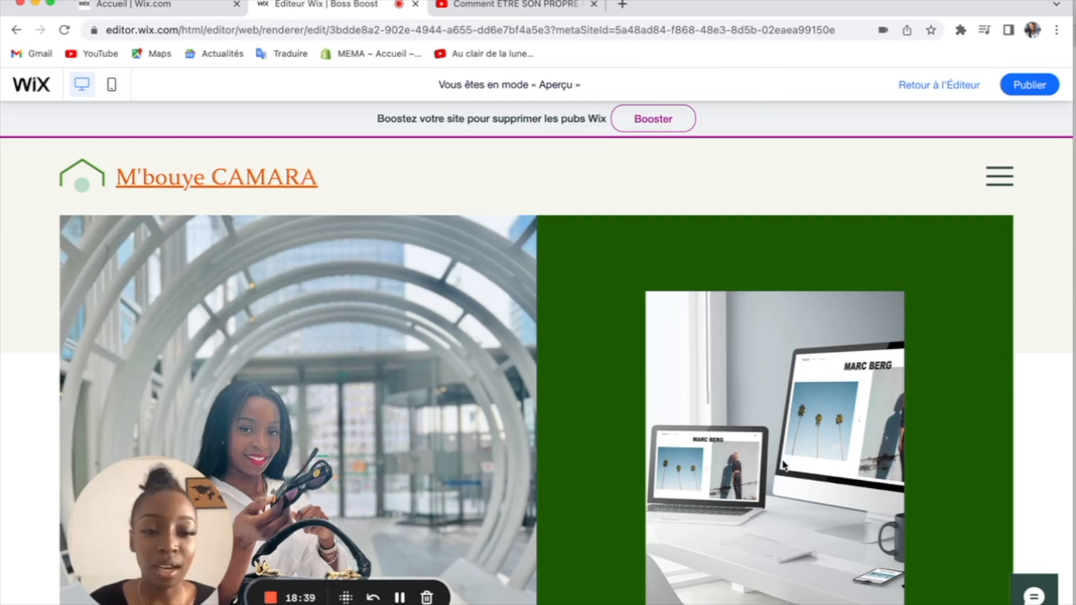
scroll(783, 465, "down", 2)
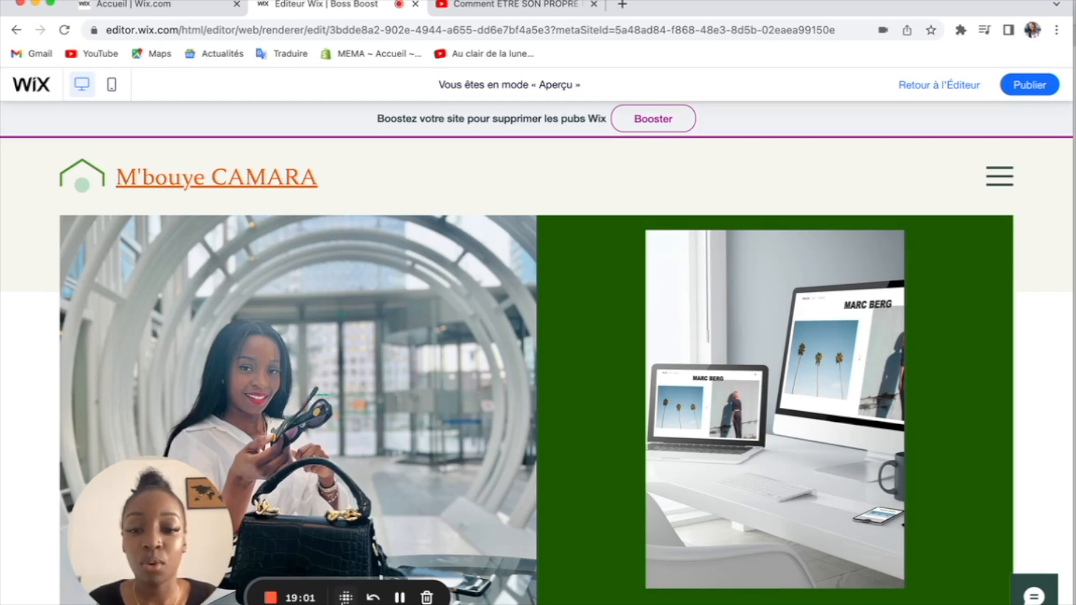
left_click(399, 597)
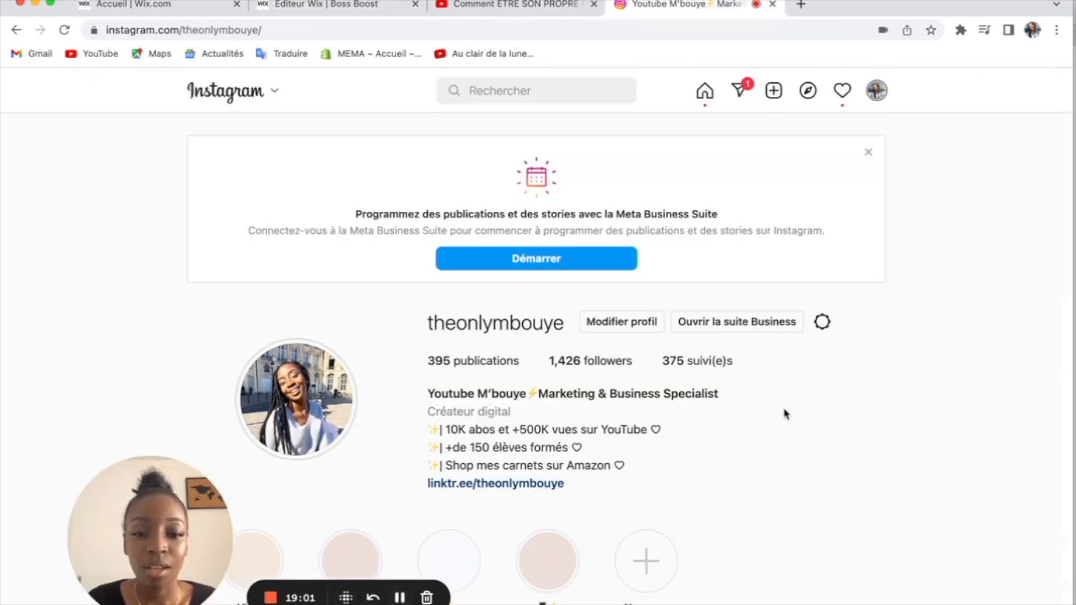
- Take a screenshot of the Instagram profile with the first two rows of publications fully in view
scroll(785, 413, "down", 2)
scroll(785, 414, "down", 5)
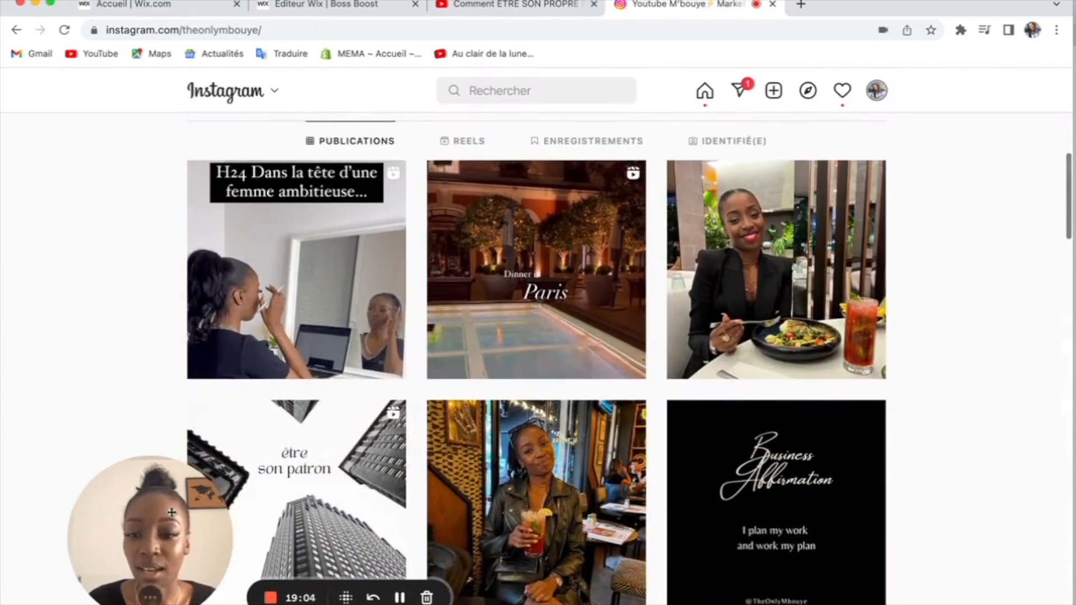
left_click_drag(181, 505, 120, 505)
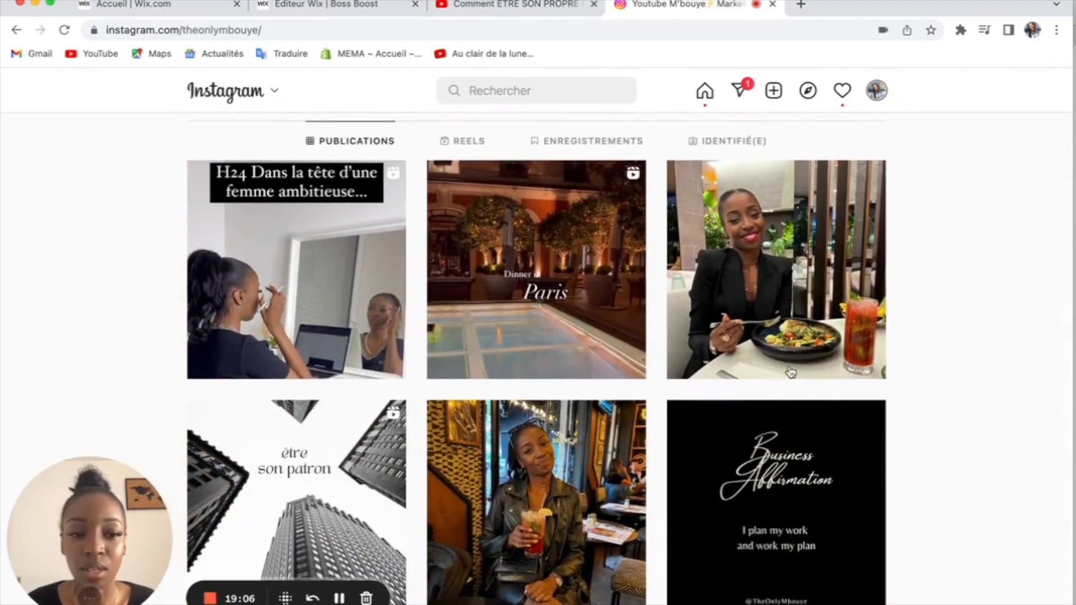
scroll(940, 349, "down", 6)
scroll(940, 347, "up", 2)
scroll(940, 348, "up", 7)
scroll(939, 348, "down", 4)
scroll(939, 348, "up", 1)
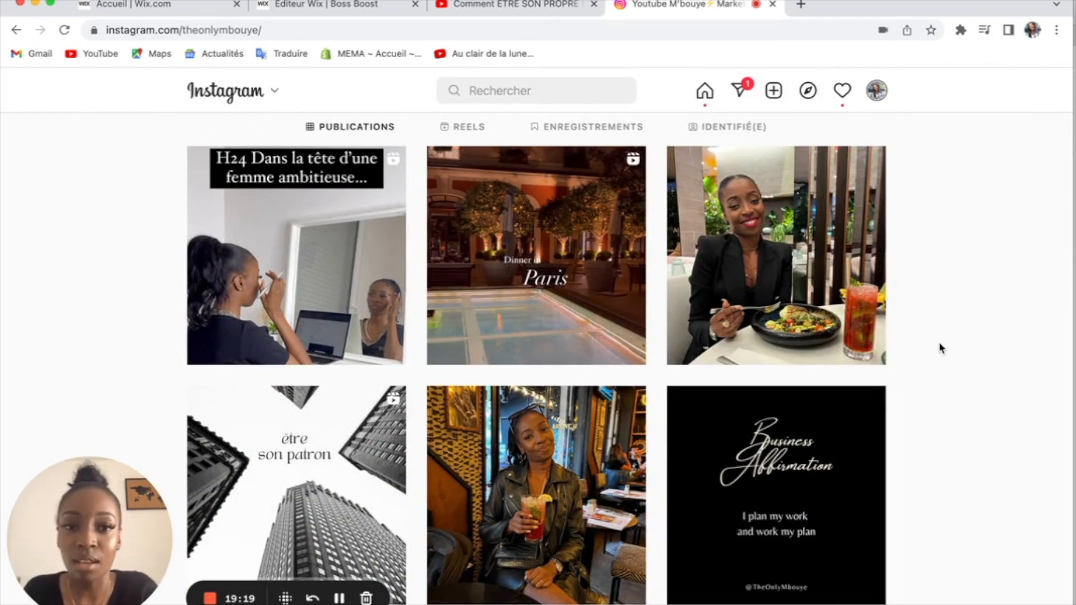
key("super+shift+3")
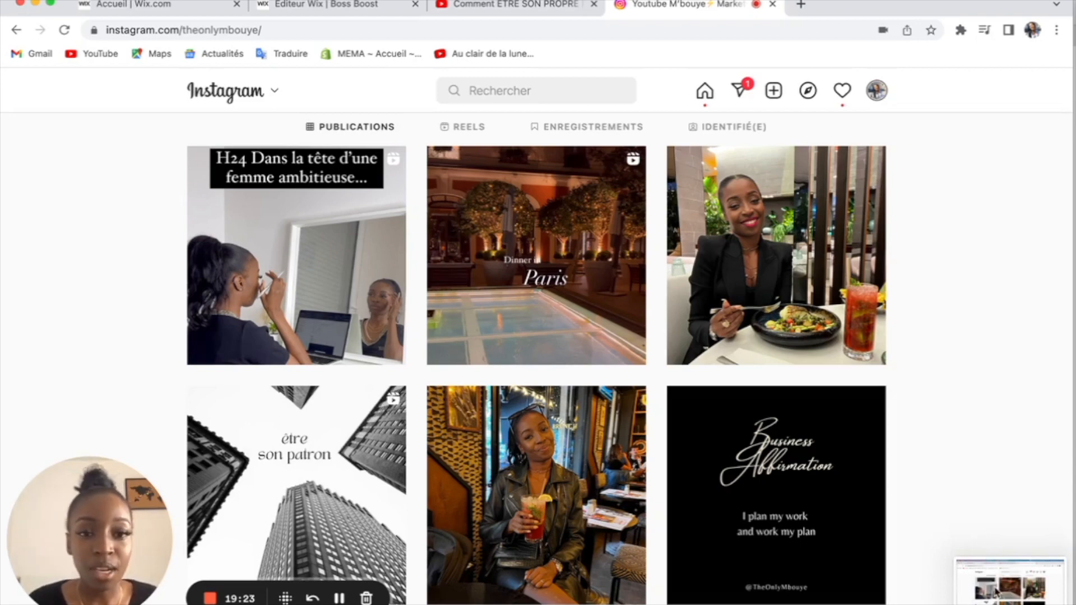
- Crop the screenshot to the six publications of the Instagram grid and save it
left_click(983, 593)
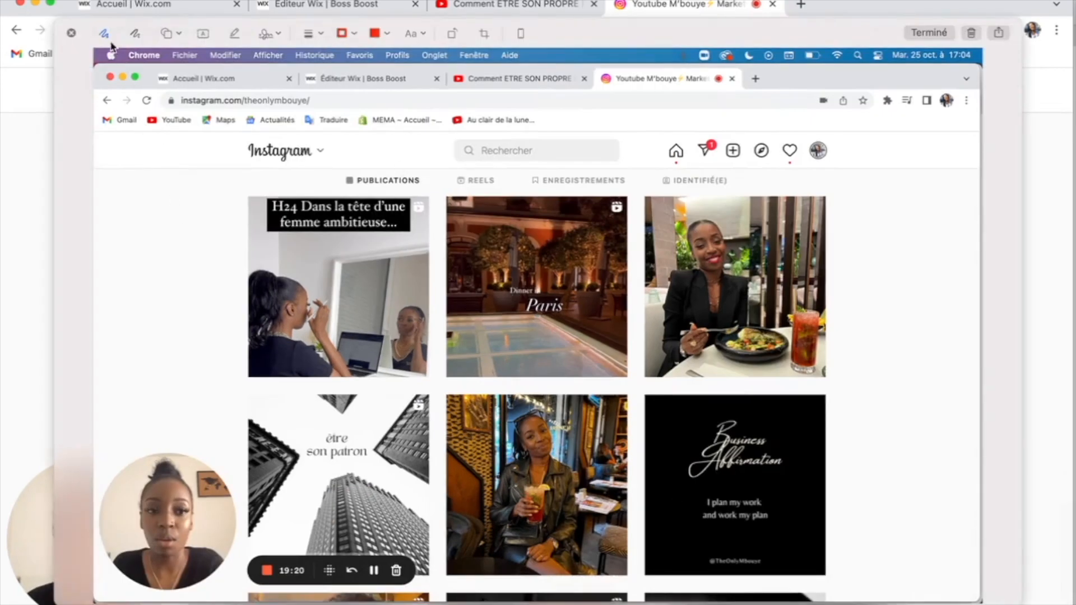
left_click(485, 35)
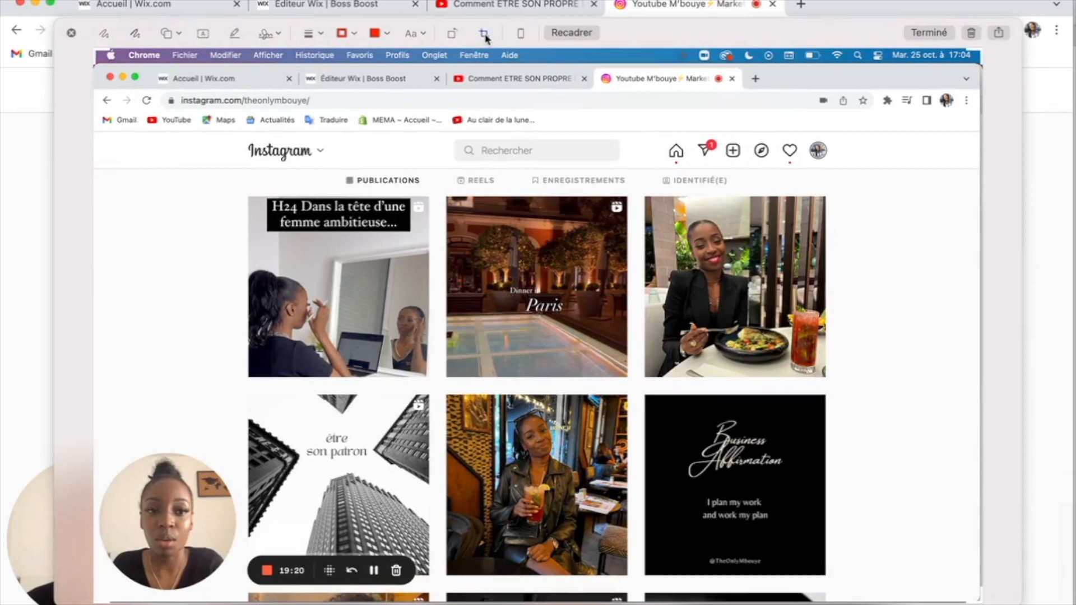
left_click_drag(94, 55, 247, 192)
left_click_drag(981, 601, 831, 581)
left_click(929, 32)
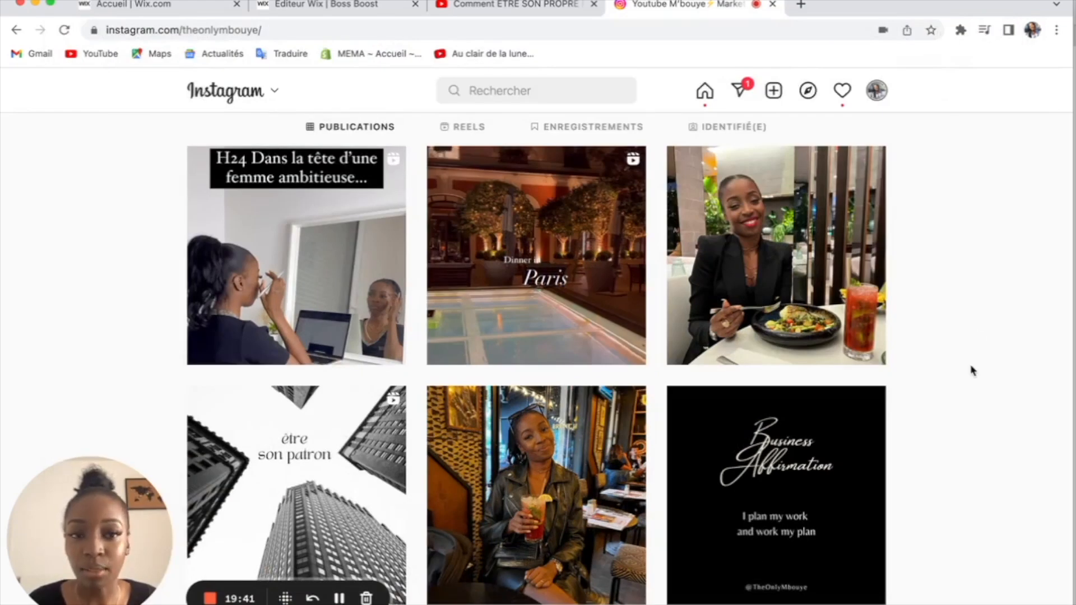
- Search Google for "smartmockup" in a new browser tab and open the Smartmockups website
left_click(806, 5)
type("smart")
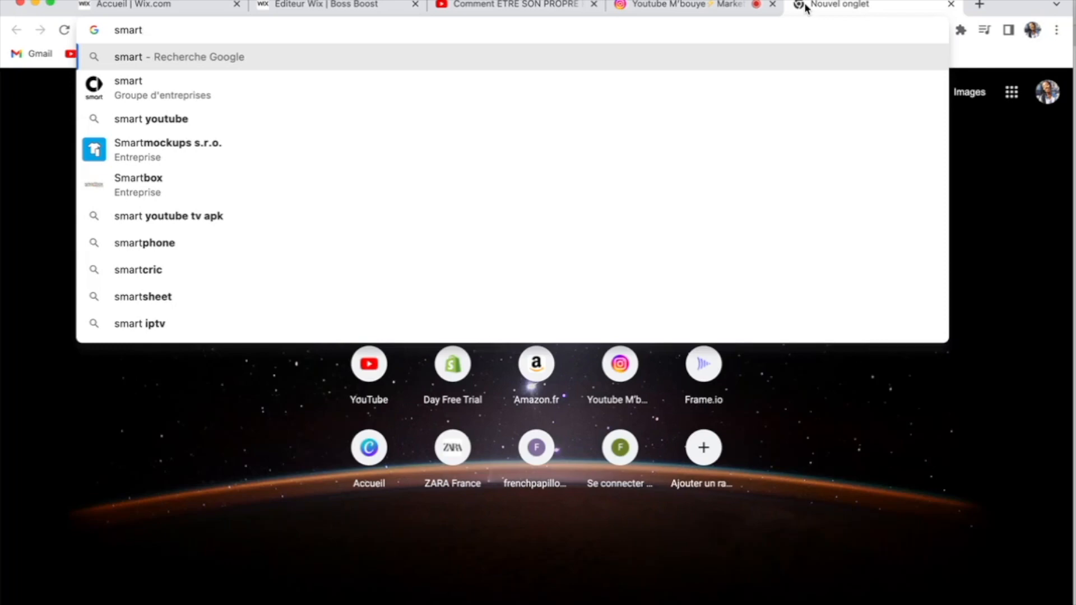
type("moc")
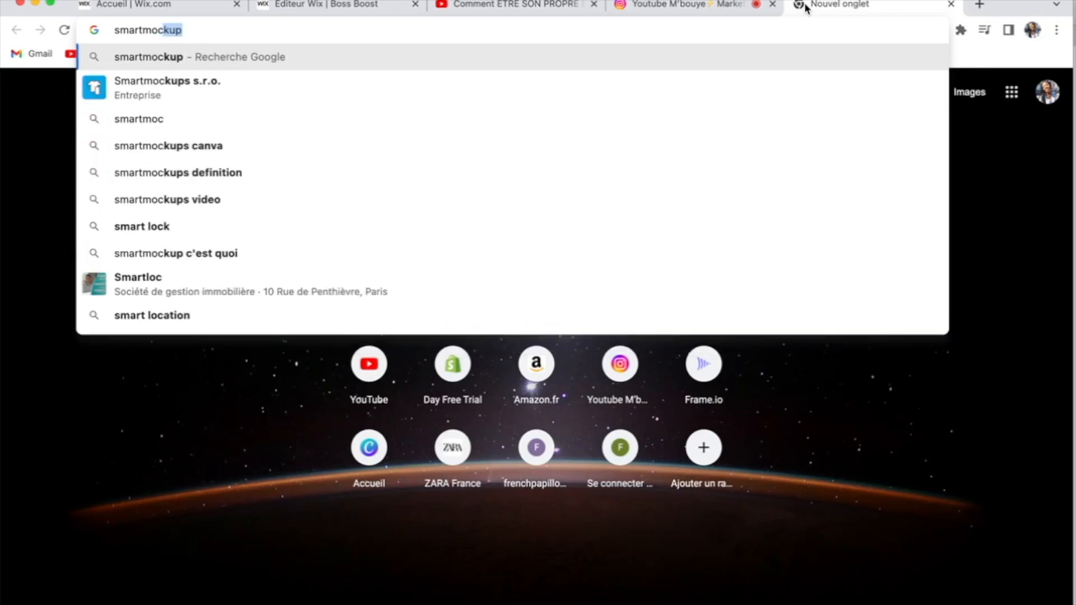
key("Return")
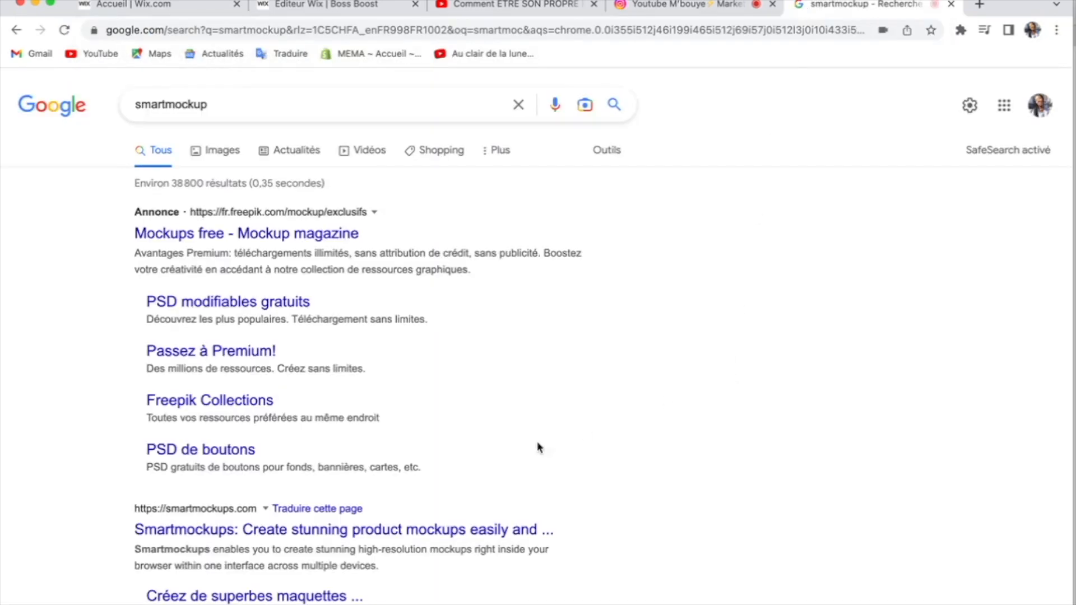
left_click(369, 531)
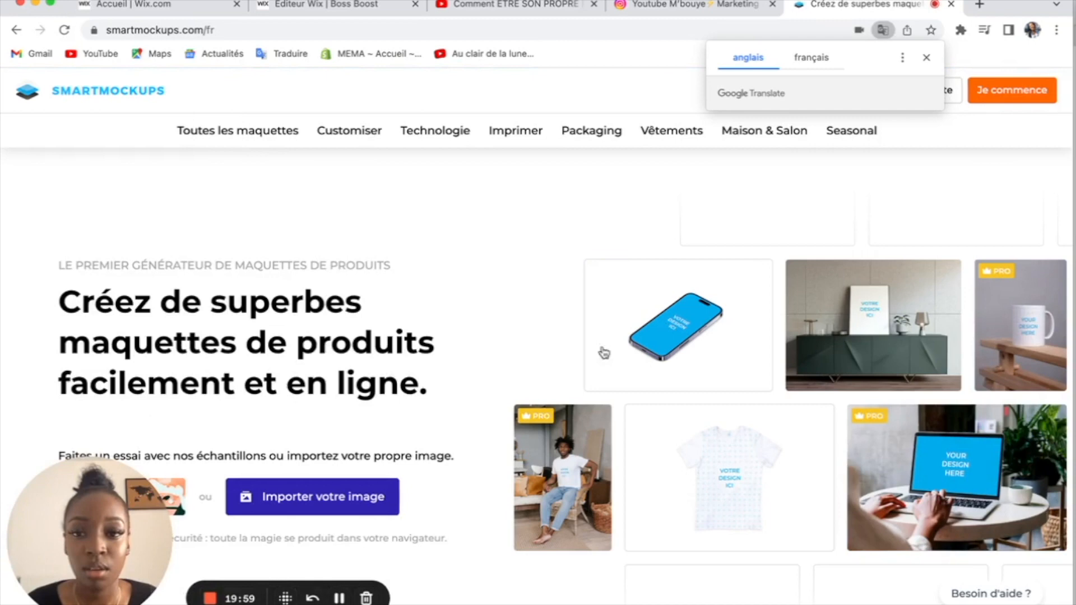
- Open the Portable category of technology mockups and browse the laptop templates for a suitable scene
mouse_move(511, 135)
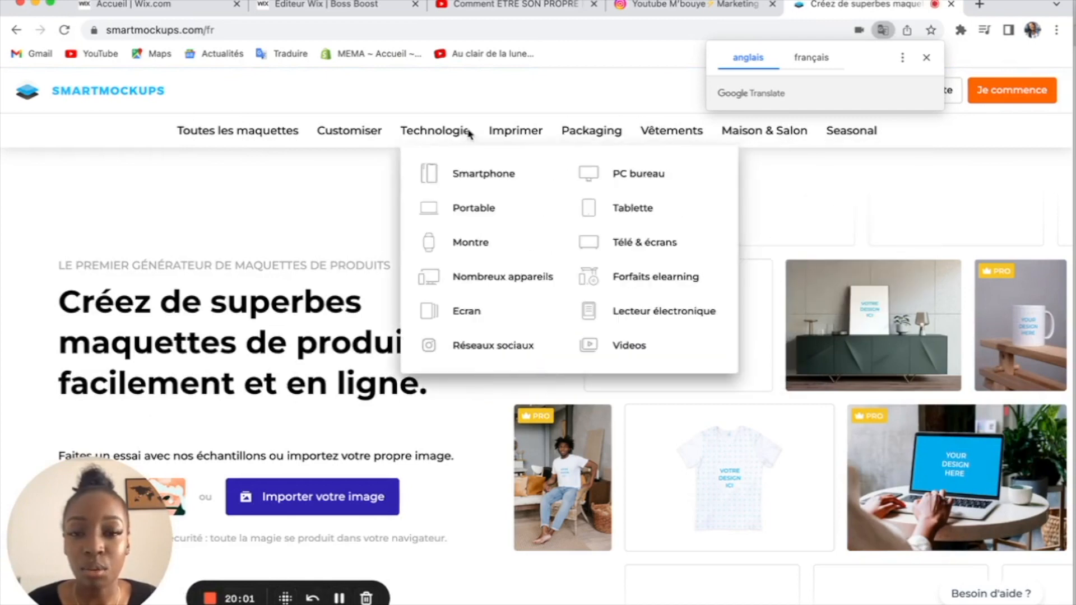
mouse_move(467, 141)
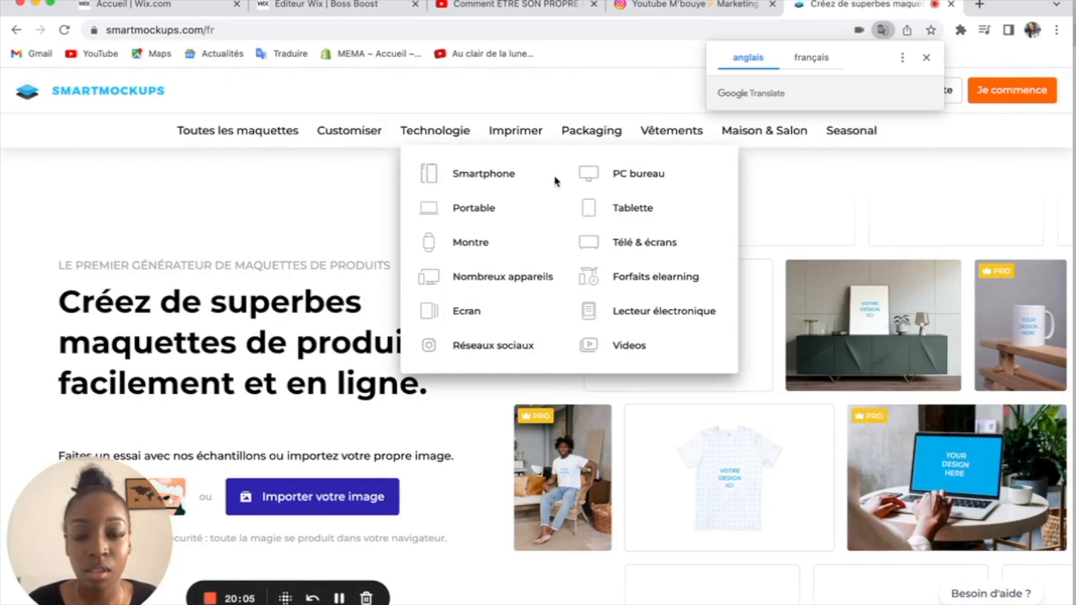
left_click(491, 216)
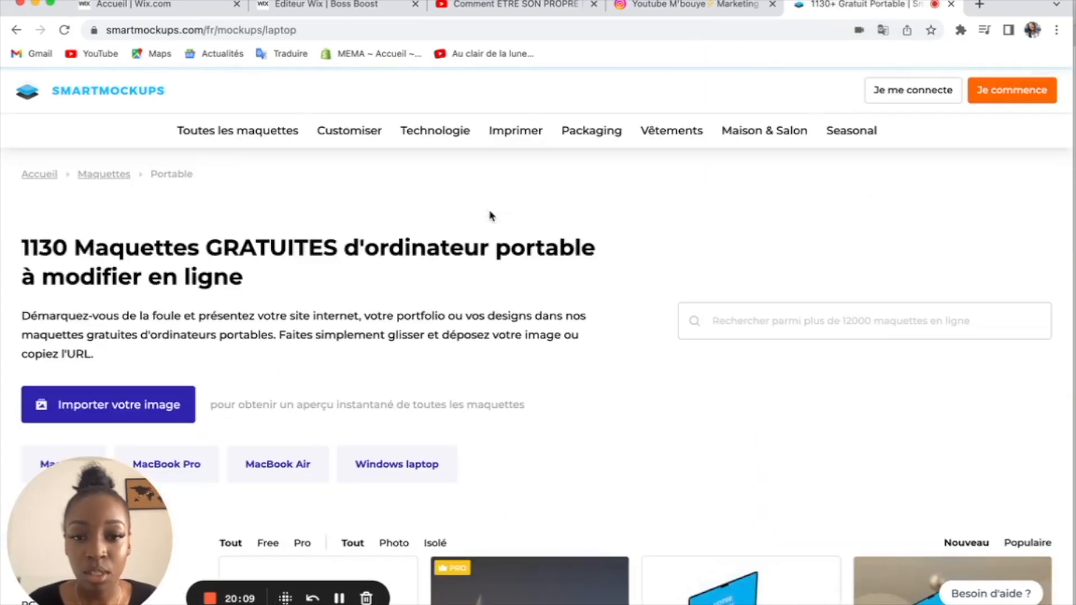
scroll(503, 401, "down", 5)
scroll(502, 401, "down", 10)
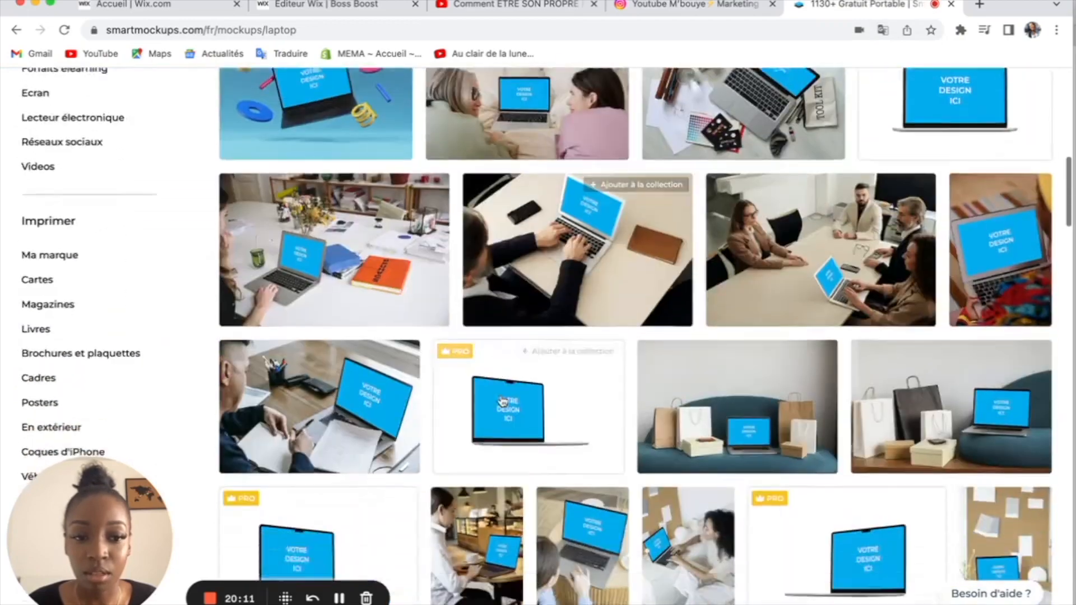
scroll(502, 401, "down", 8)
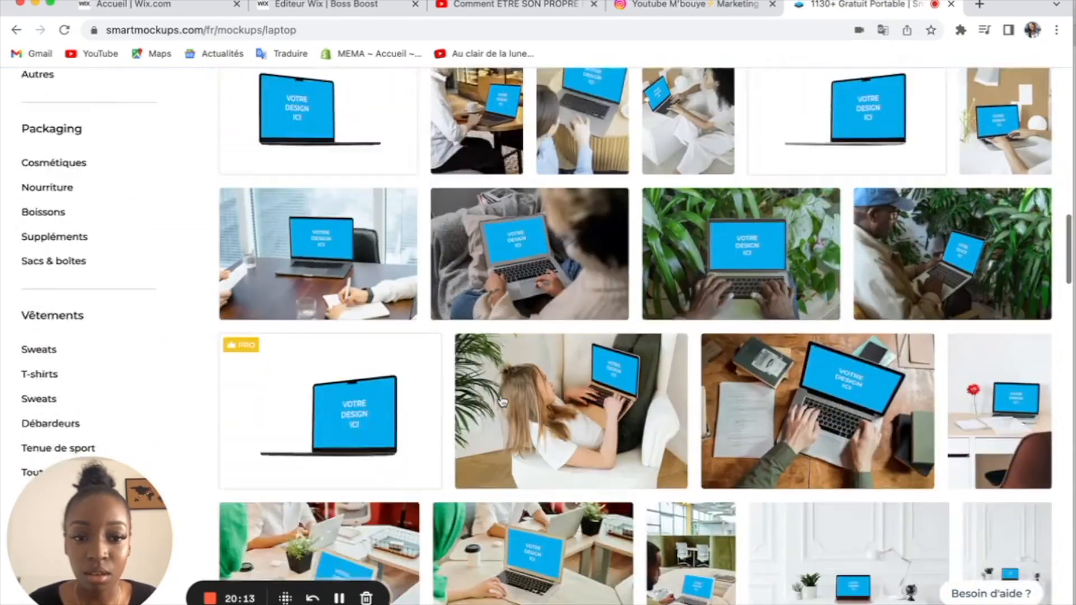
scroll(502, 400, "down", 4)
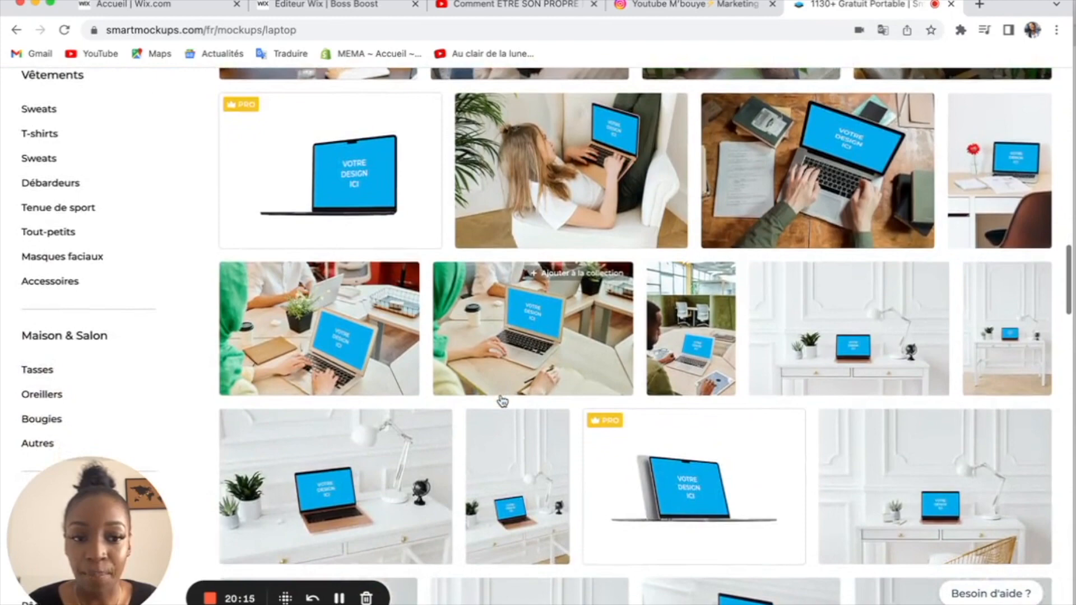
scroll(503, 401, "down", 8)
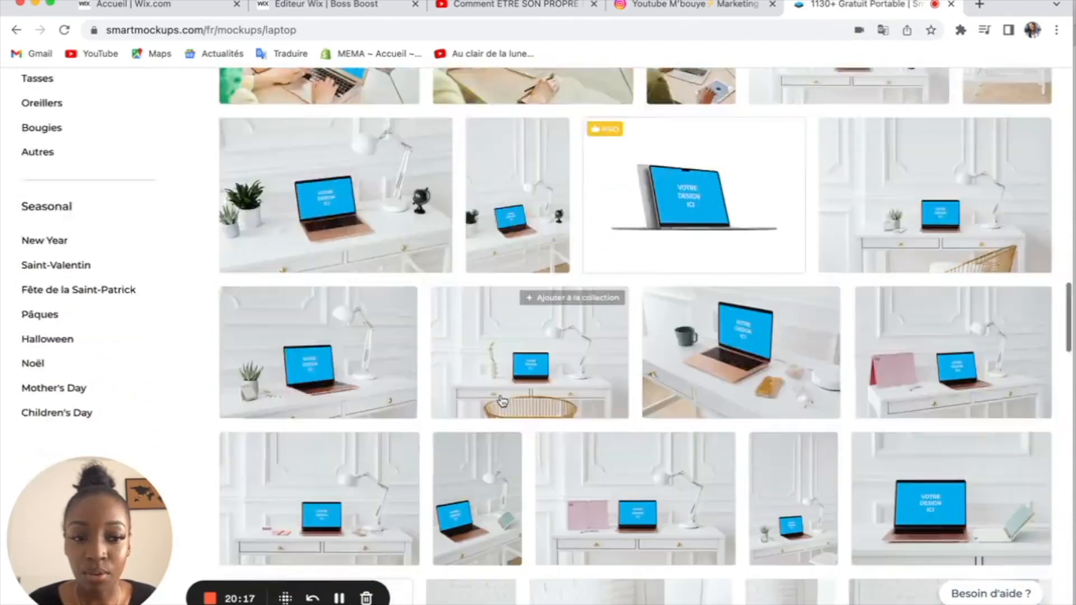
scroll(503, 400, "down", 12)
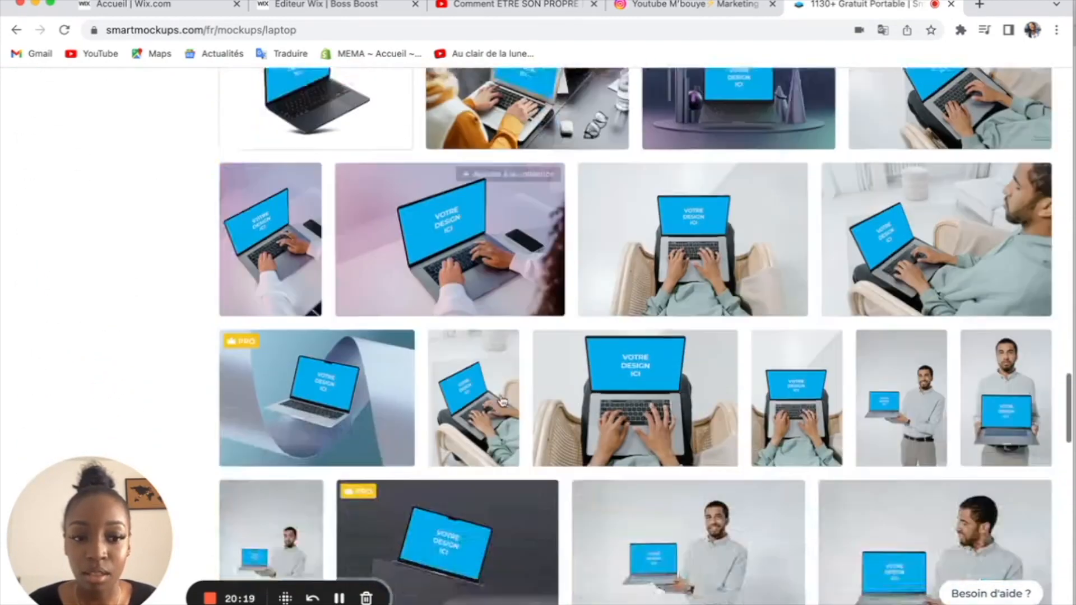
scroll(503, 401, "down", 4)
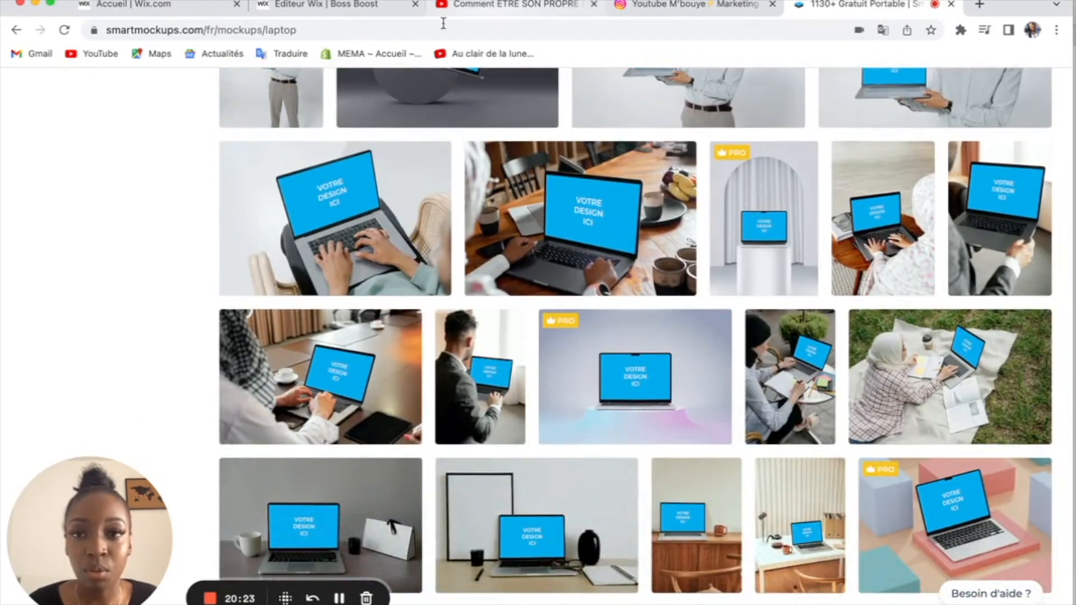
- Check the computer image in the Wix preview and browse the PC bureau mockups on Smartmockups for a similar scene
left_click(282, 9)
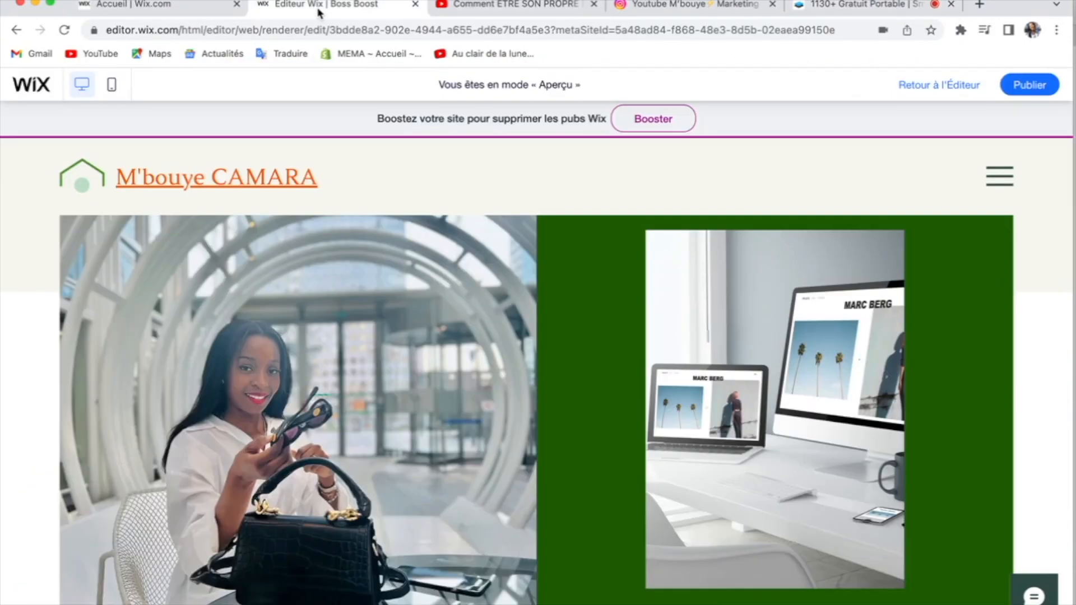
left_click(874, 7)
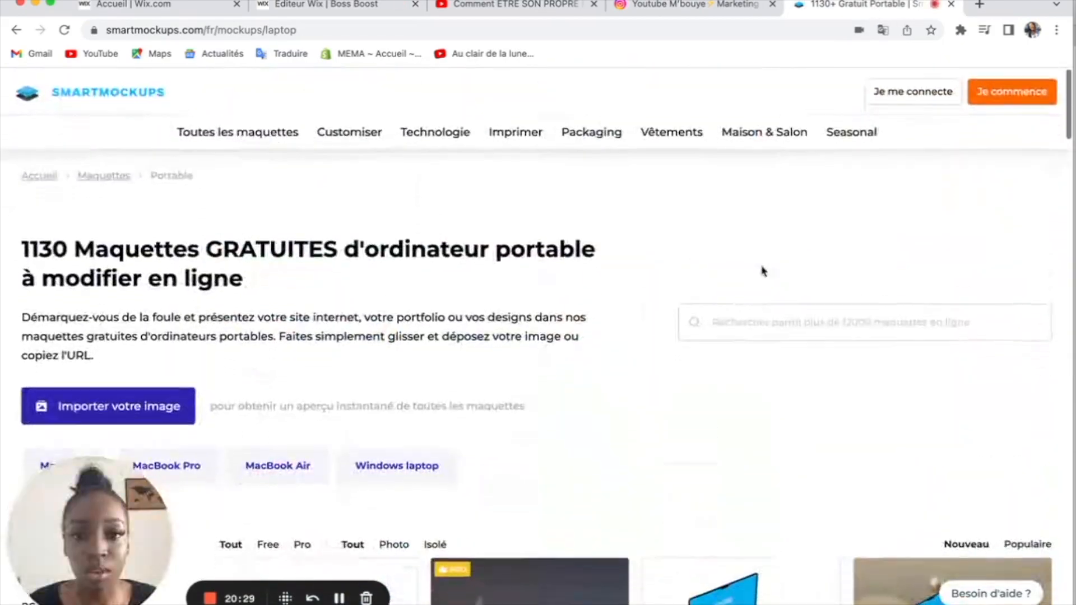
mouse_move(504, 147)
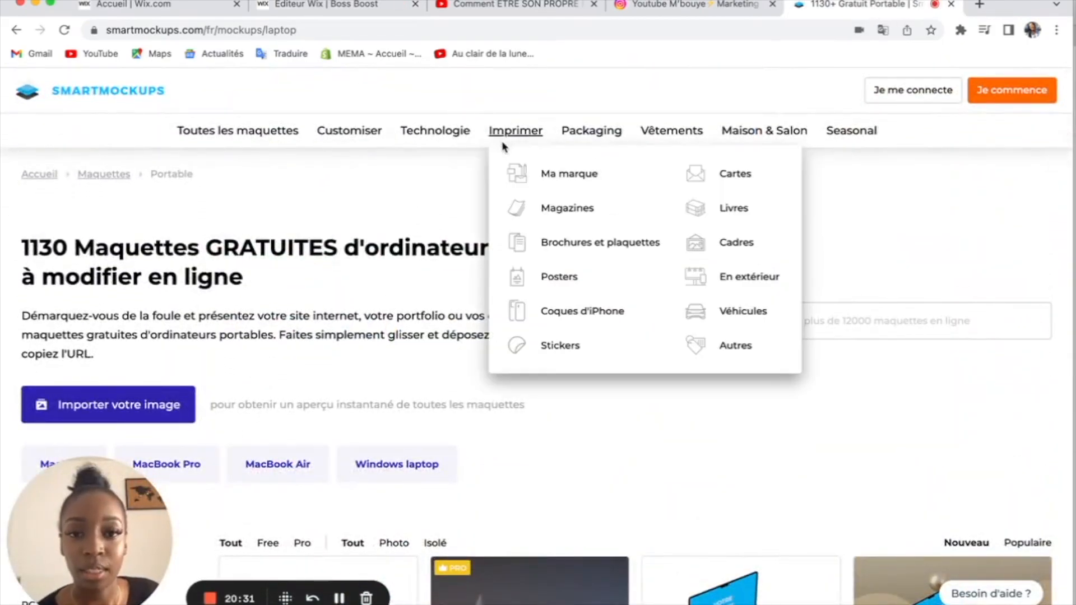
mouse_move(435, 130)
left_click(618, 180)
scroll(641, 427, "down", 12)
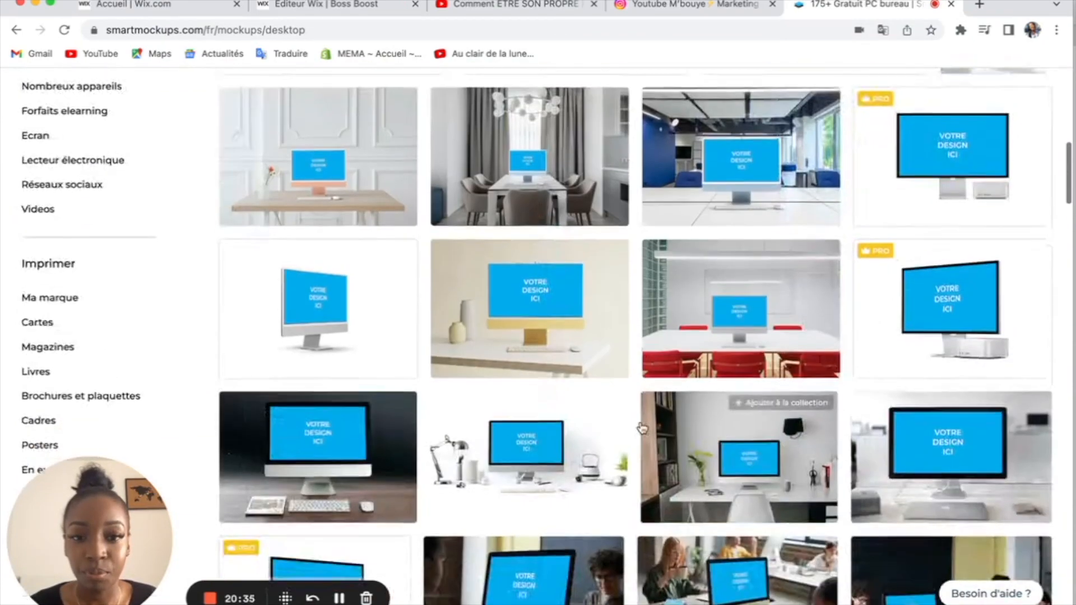
scroll(643, 429, "down", 7)
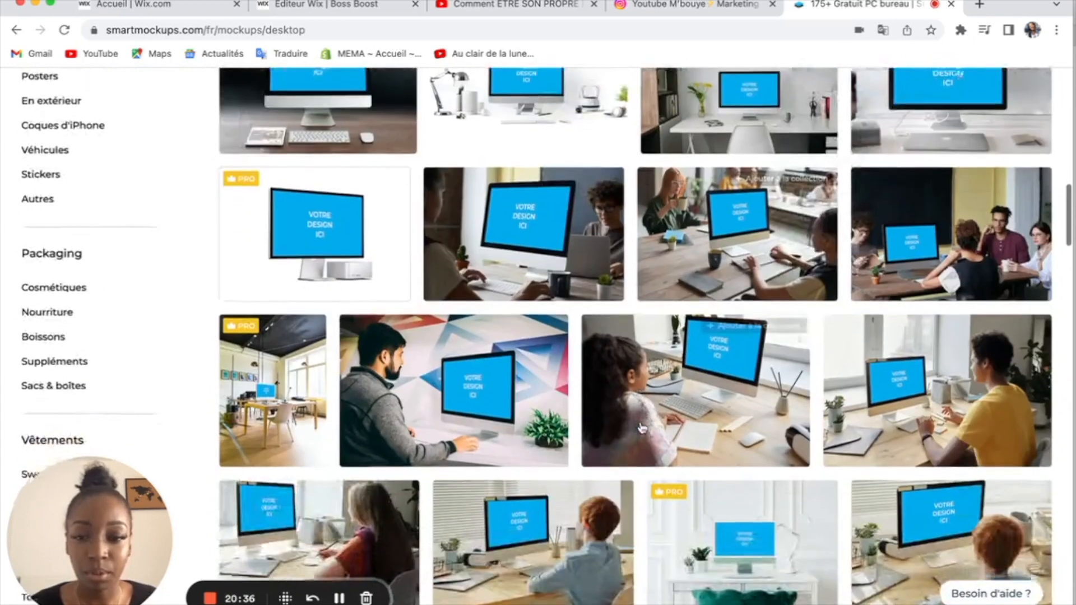
- Browse the desktop computer mockups and try to import an image for a live preview
scroll(643, 428, "down", 5)
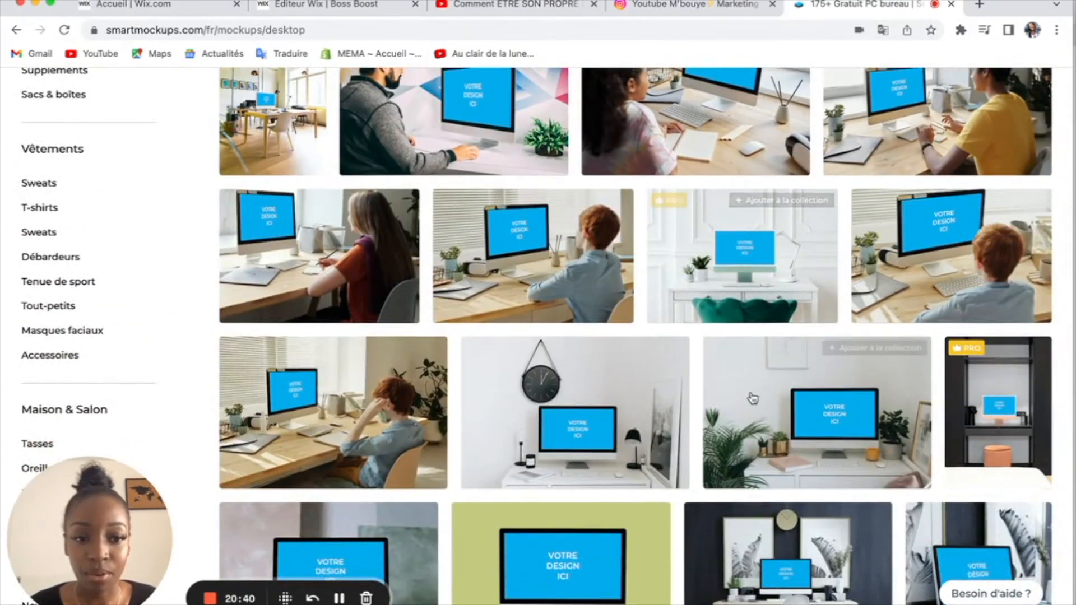
scroll(752, 398, "down", 2)
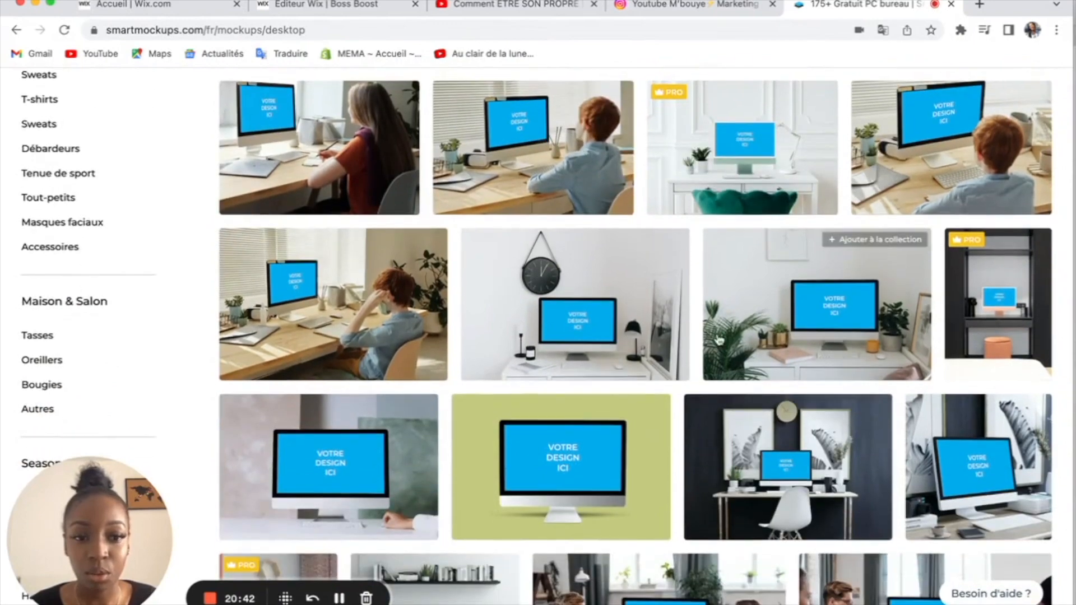
scroll(729, 339, "up", 20)
scroll(537, 410, "down", 3)
scroll(536, 410, "down", 1)
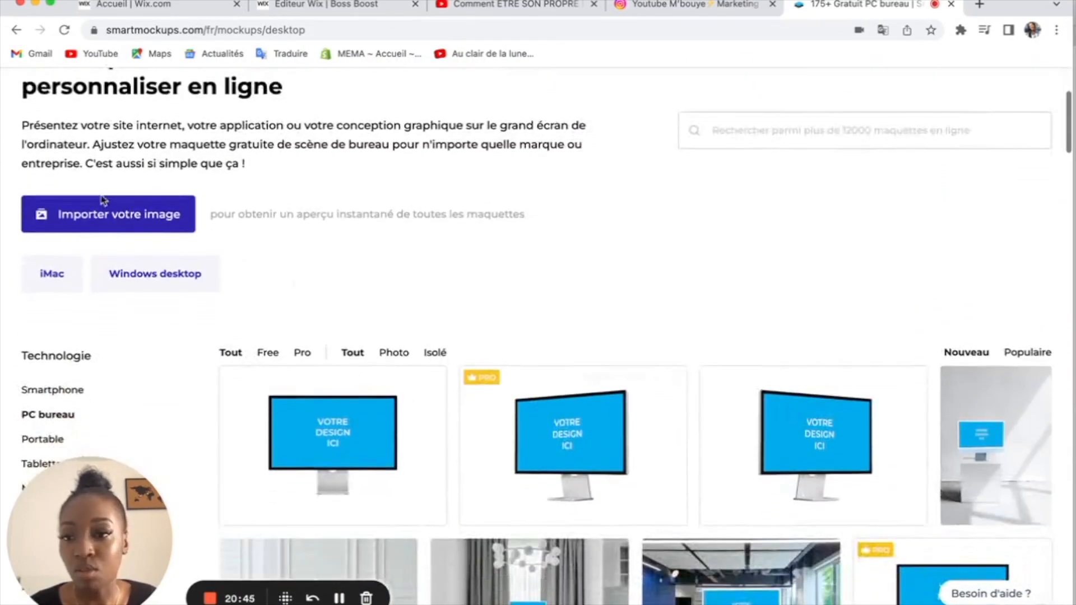
left_click(105, 215)
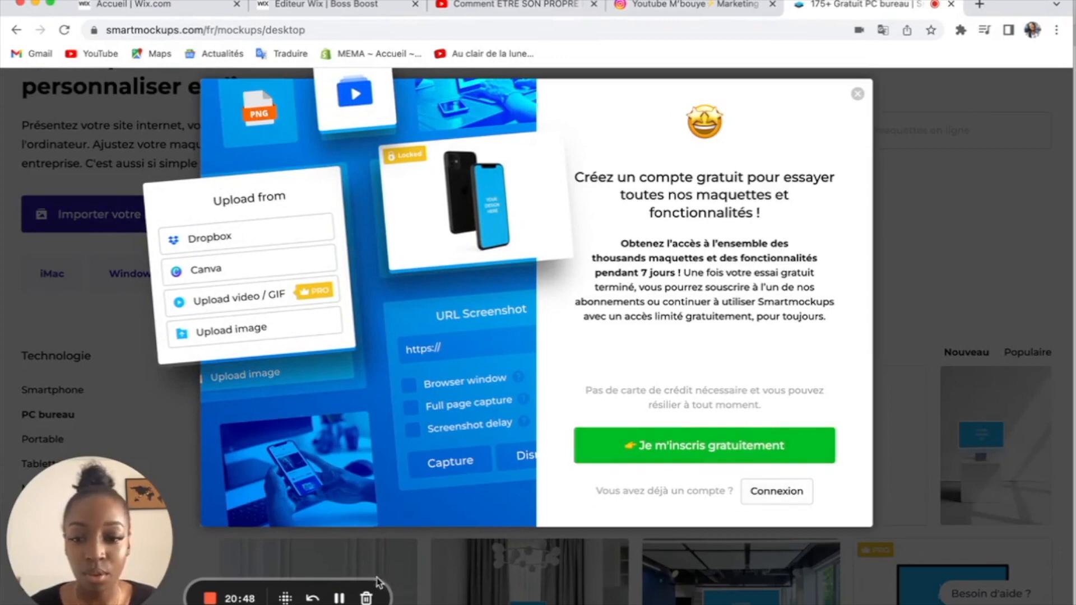
left_click(339, 598)
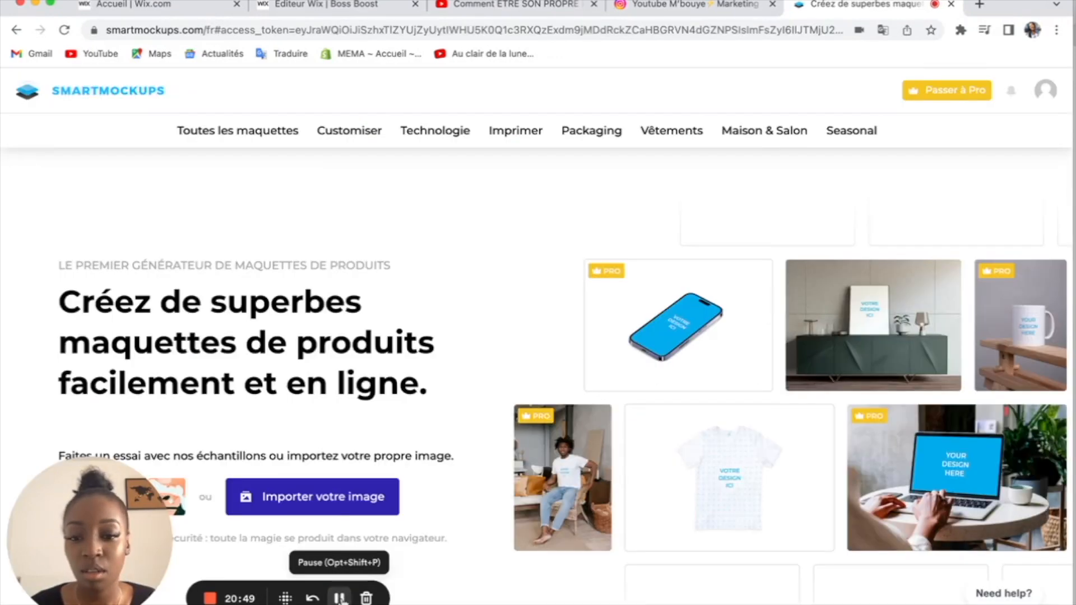
- Import "Capture d'écran 2022-10-25 à 17.04.29" from the Bureau folder as the mockup preview image
left_click(361, 500)
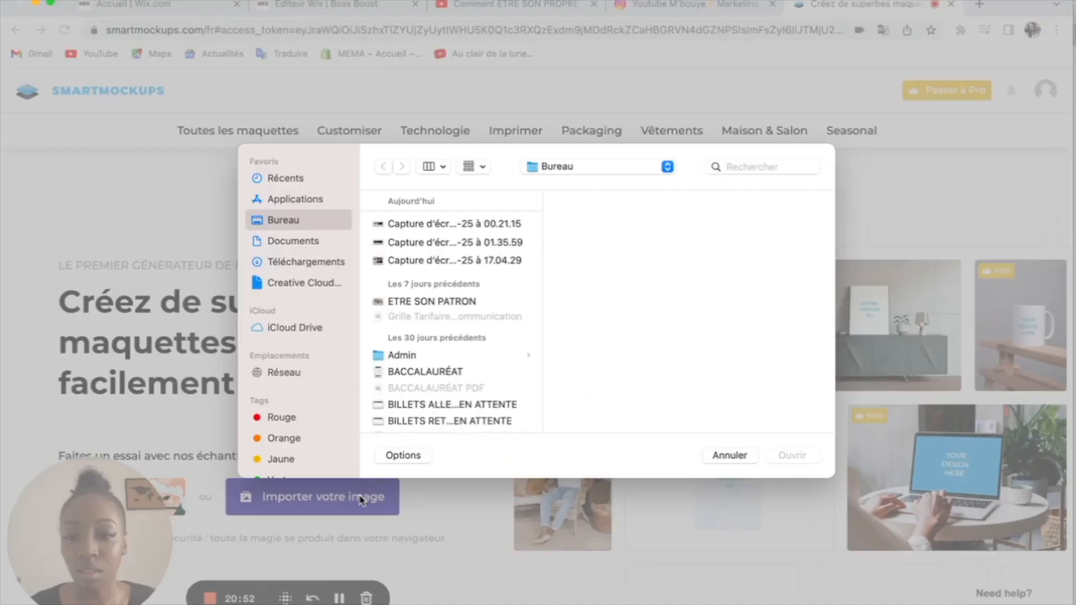
left_click(455, 261)
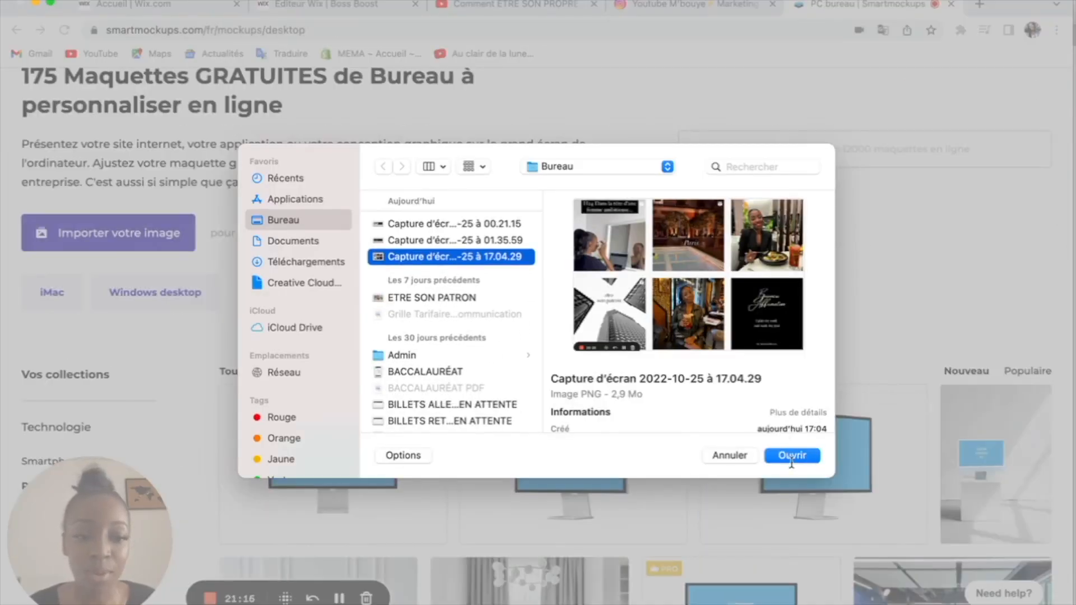
left_click(792, 456)
- Examine how the imported screenshot looks on the screens of the various desktop computer mockups
scroll(794, 467, "down", 4)
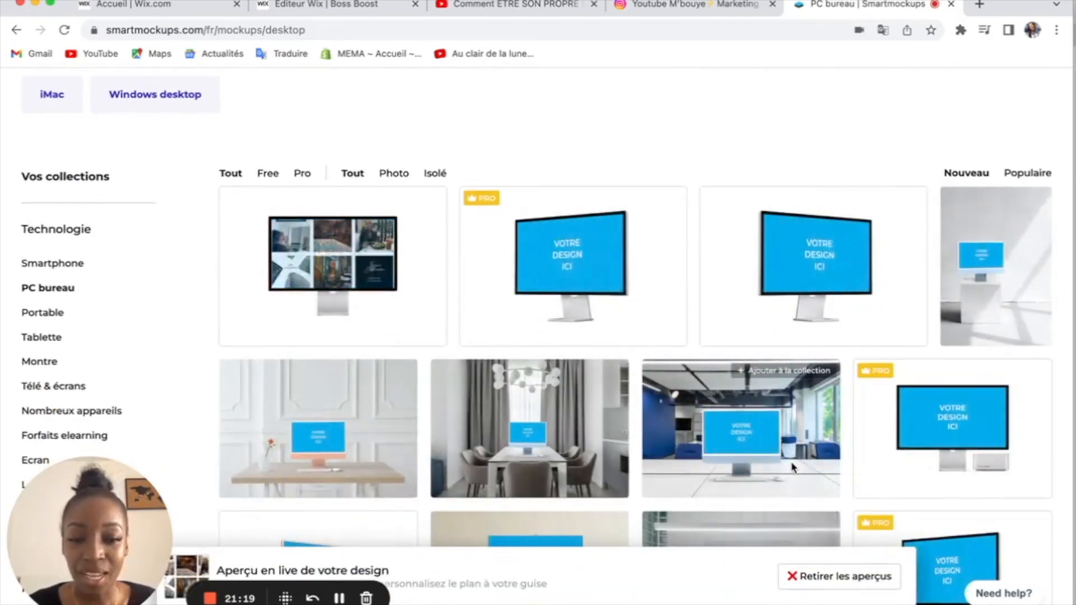
scroll(793, 467, "down", 3)
scroll(793, 467, "down", 10)
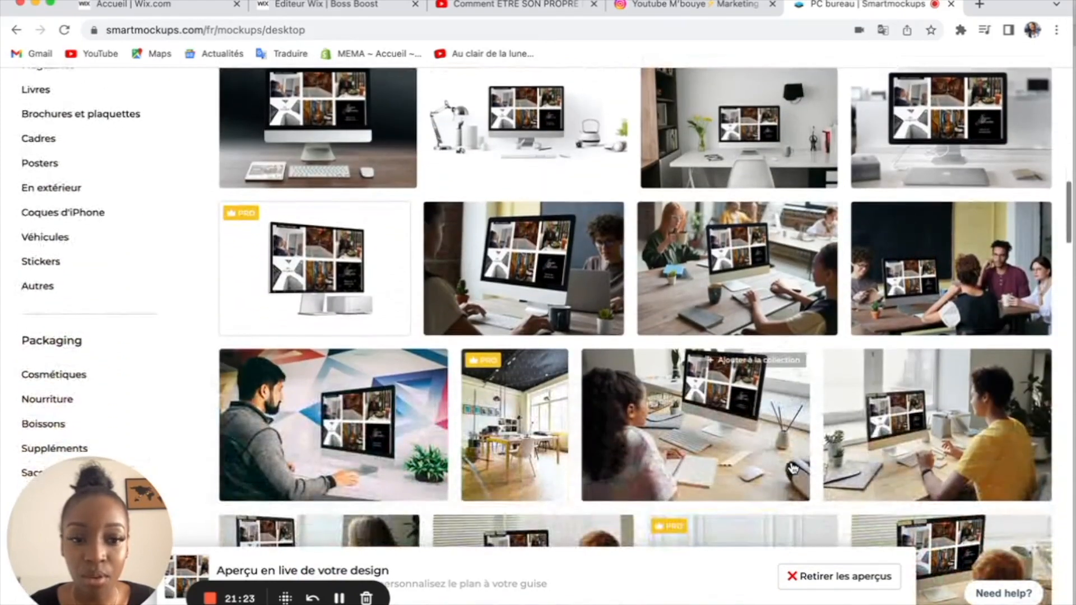
scroll(793, 467, "down", 3)
scroll(792, 468, "down", 5)
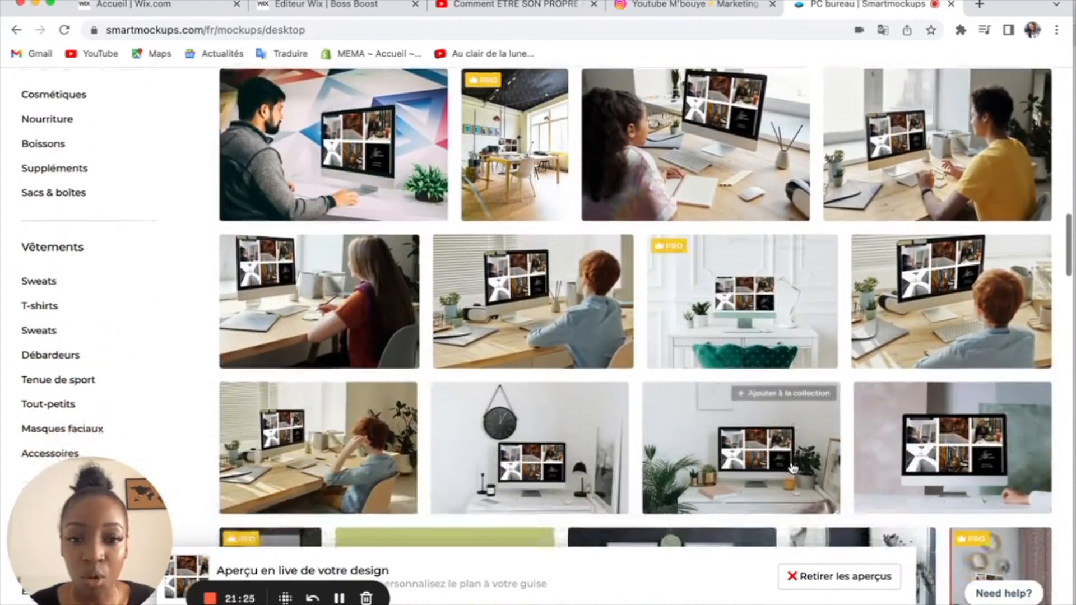
scroll(792, 468, "down", 4)
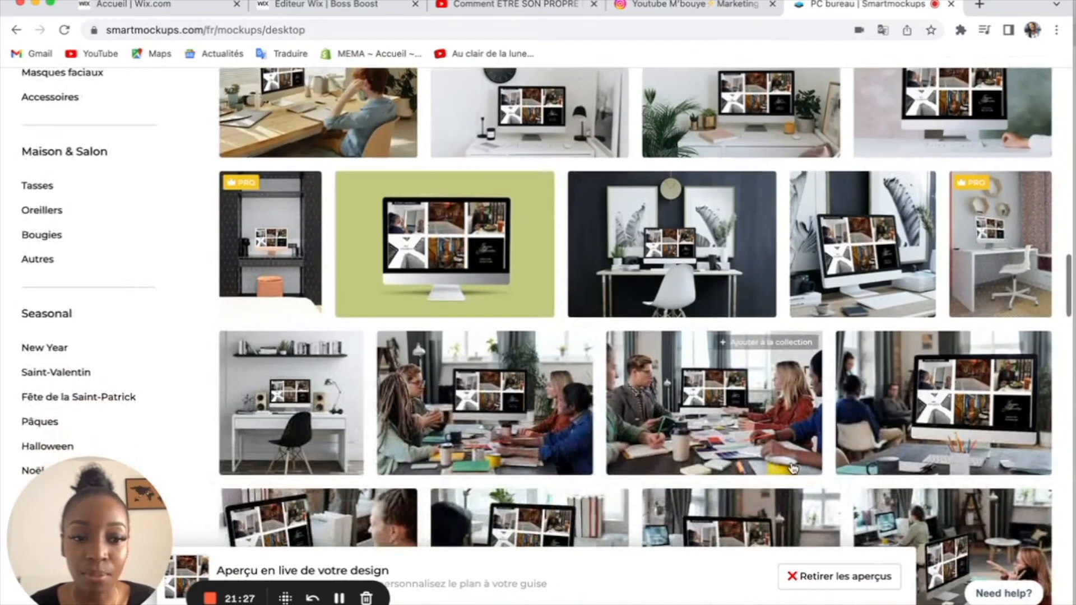
scroll(794, 468, "down", 12)
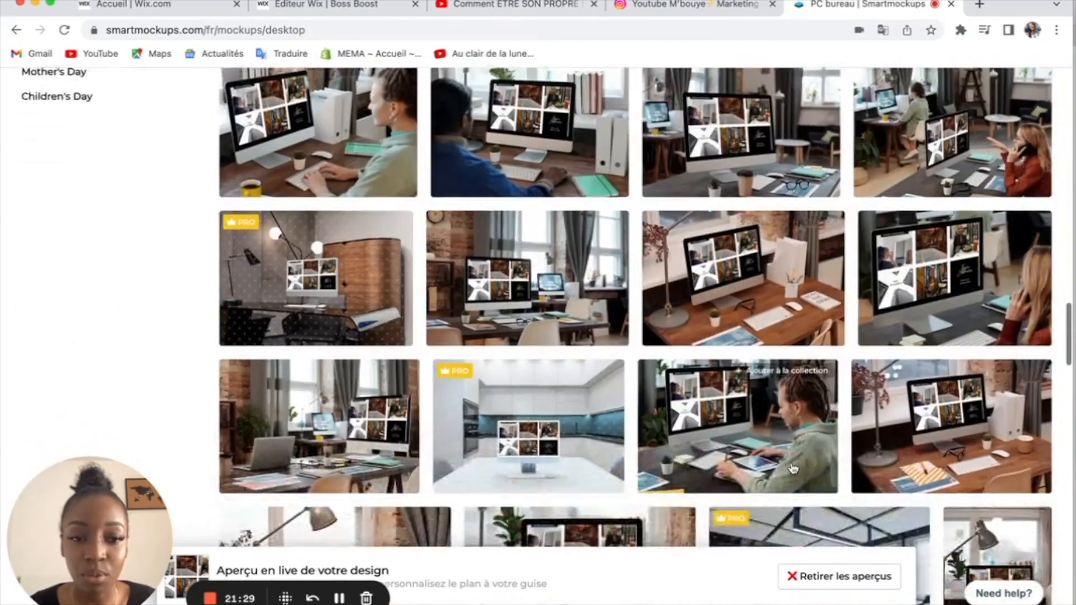
scroll(792, 468, "down", 7)
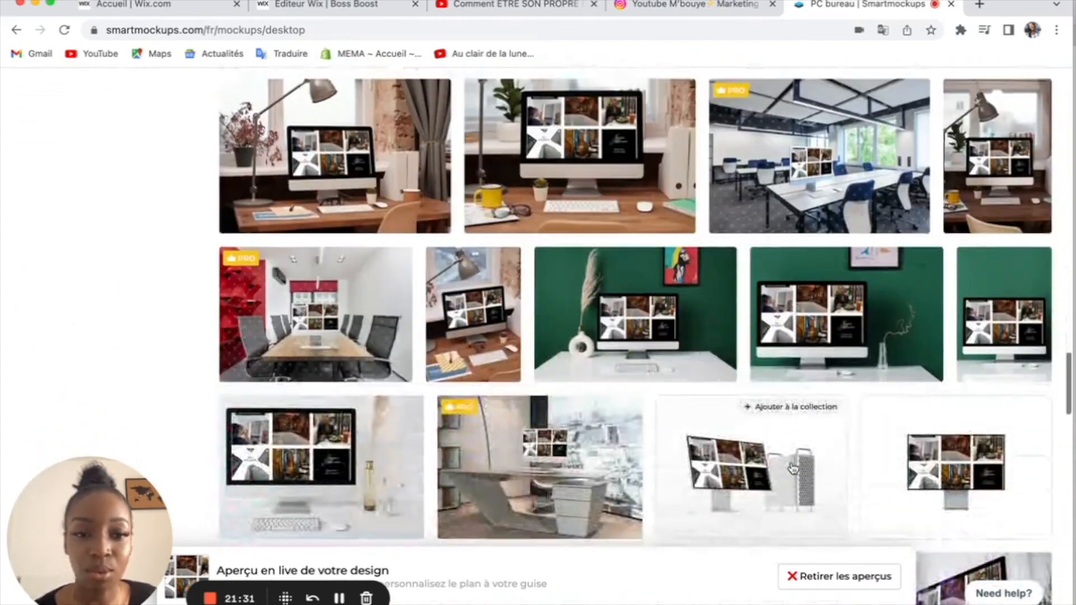
scroll(792, 468, "down", 4)
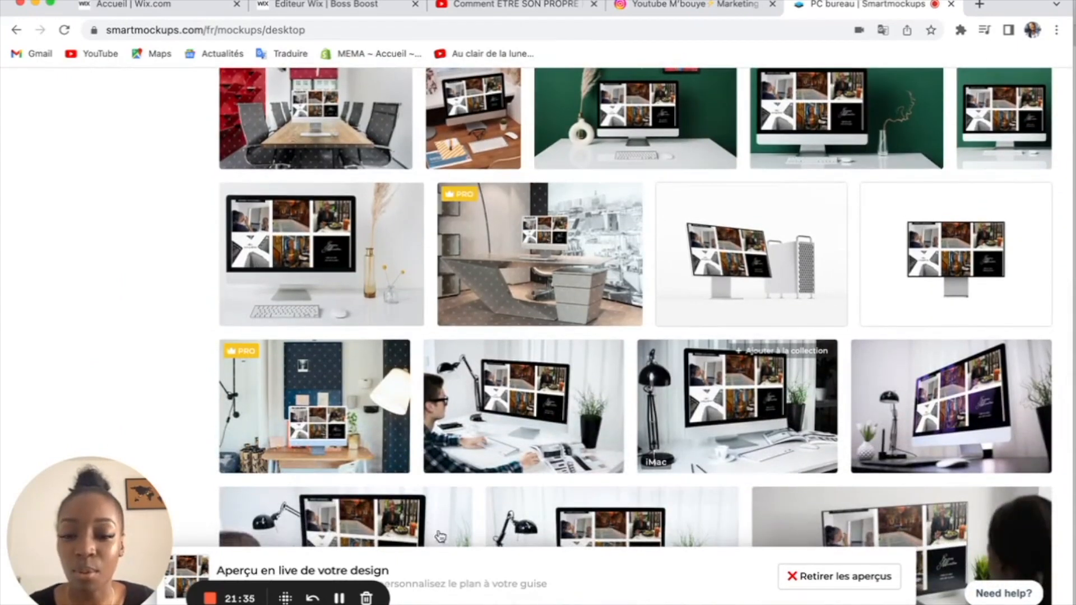
left_click(339, 599)
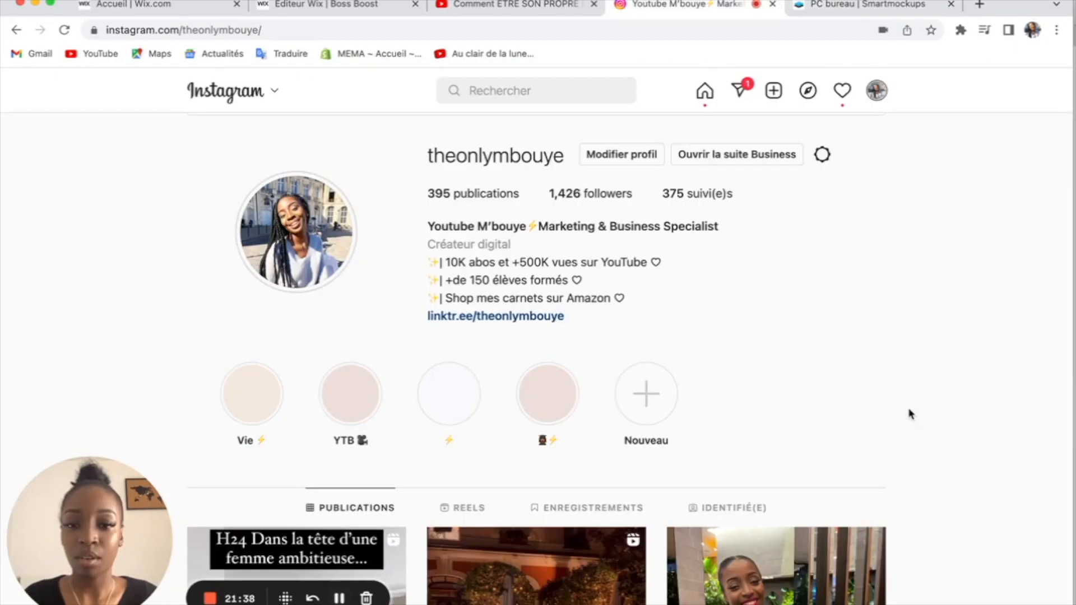
- Capture a screenshot of the Instagram profile page and crop it to the profile content, leaving out the webcam bubble
key("super+shift+3")
left_click(1009, 577)
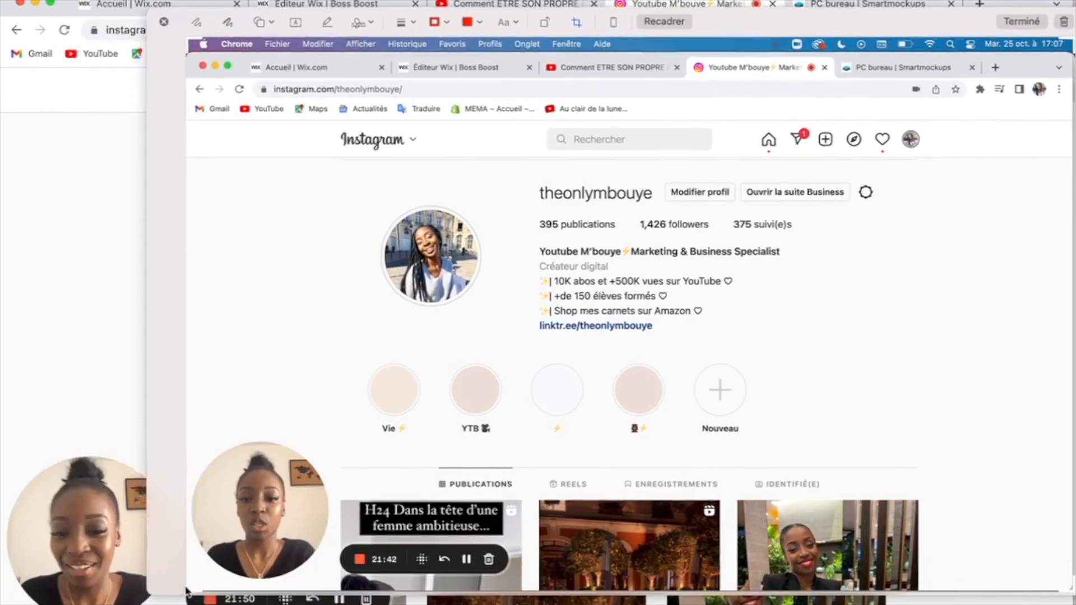
left_click_drag(186, 592, 125, 586)
left_click_drag(125, 586, 272, 534)
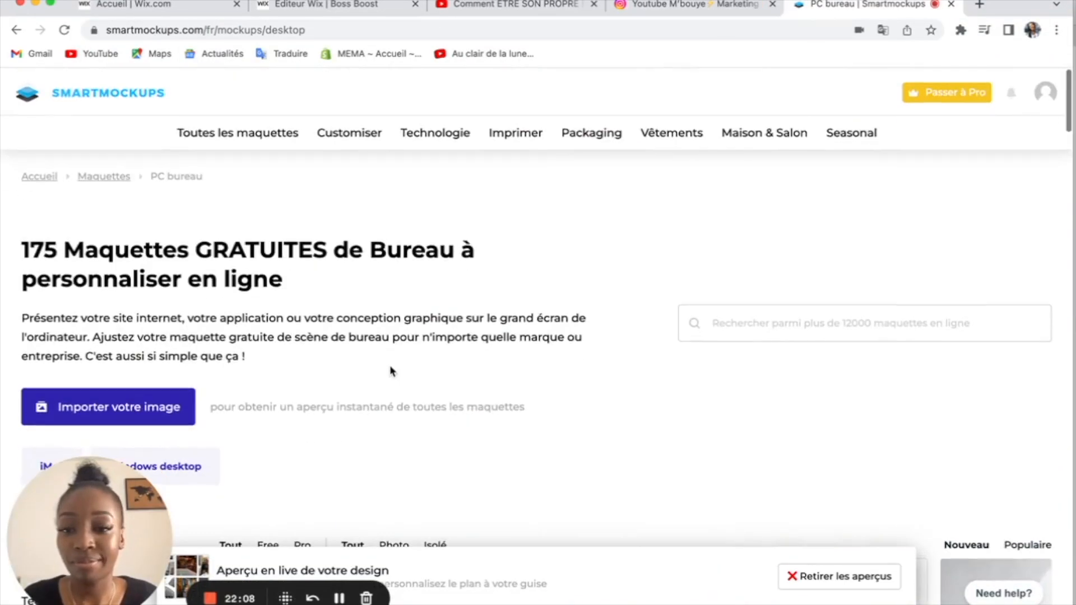
- Import the cropped profile screenshot as the live preview image and open it in the "iMac on the white table" mockup
left_click(108, 407)
left_click(446, 274)
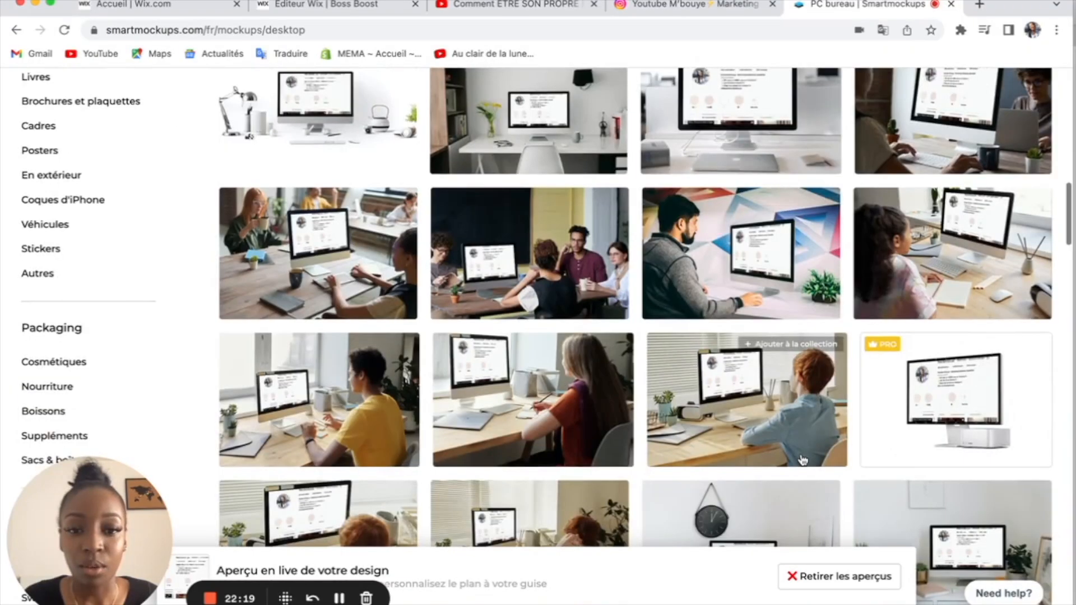
scroll(803, 459, "down", 15)
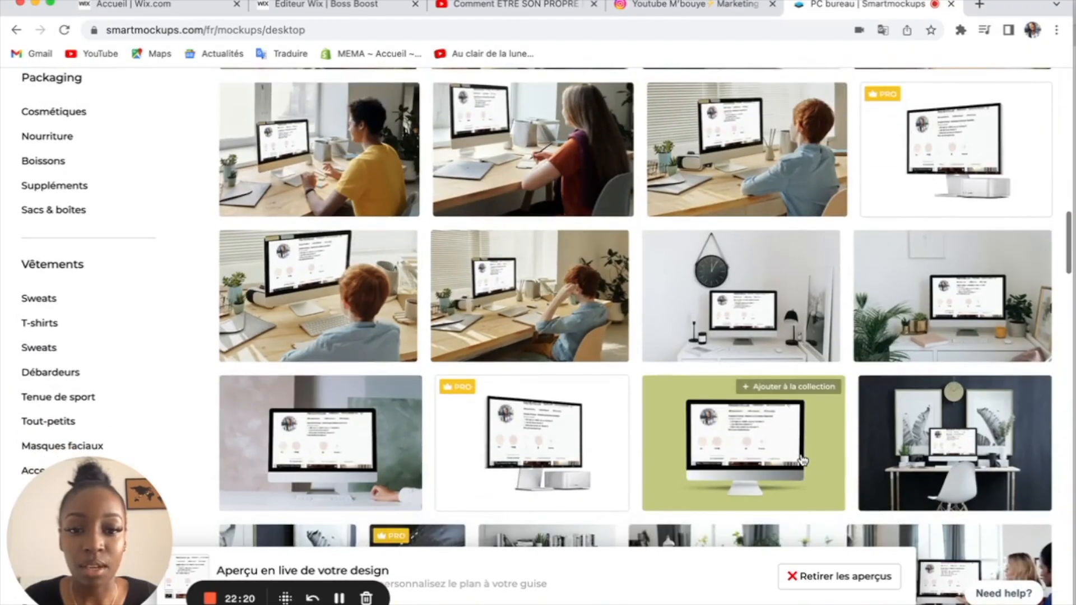
scroll(803, 460, "down", 12)
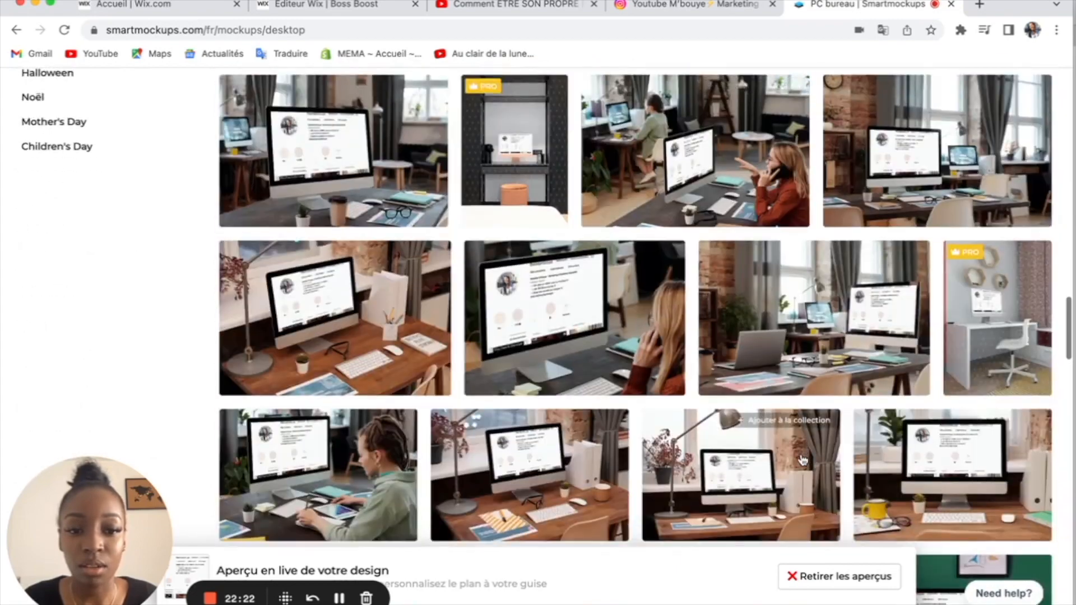
scroll(803, 459, "up", 3)
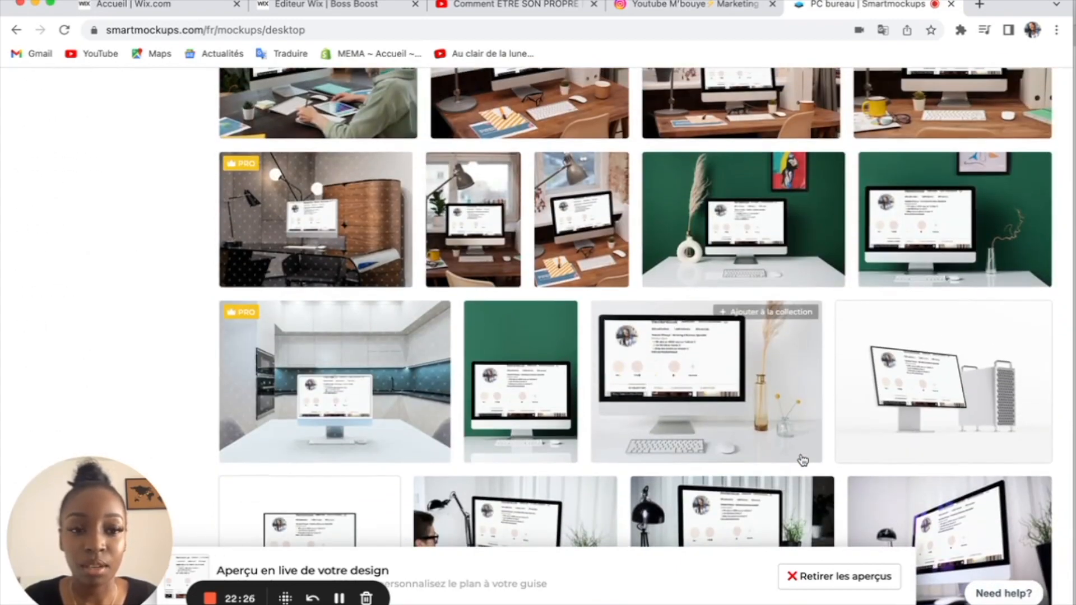
scroll(802, 460, "down", 6)
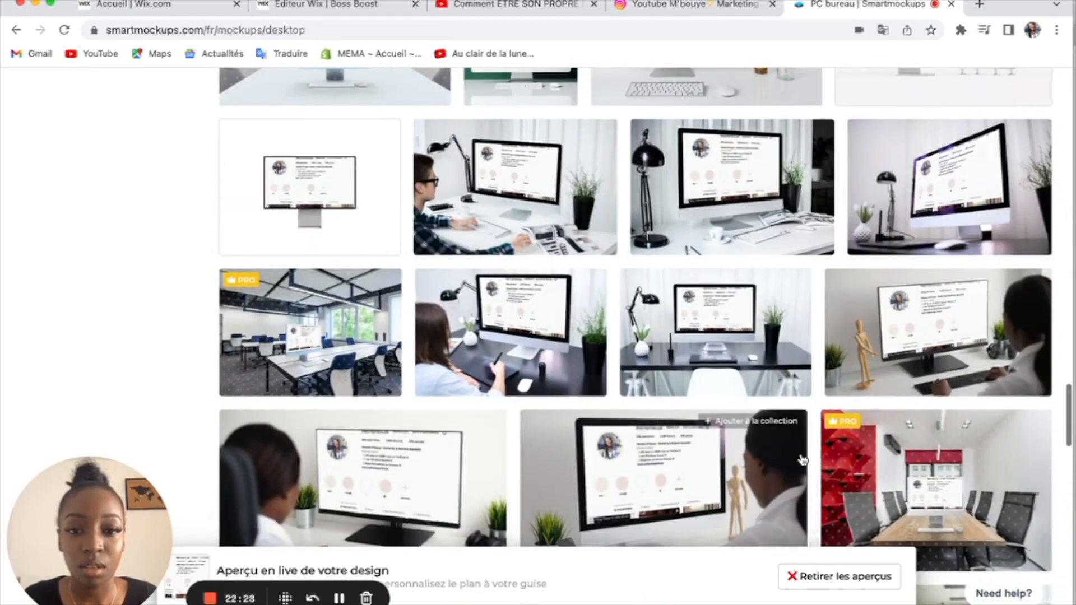
scroll(803, 459, "down", 8)
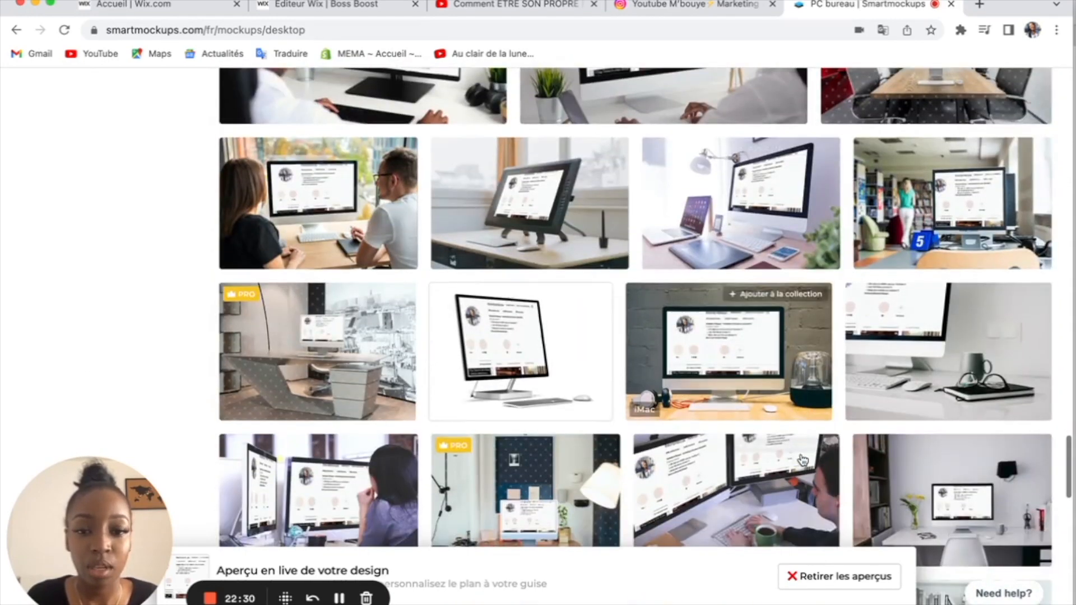
scroll(803, 460, "down", 8)
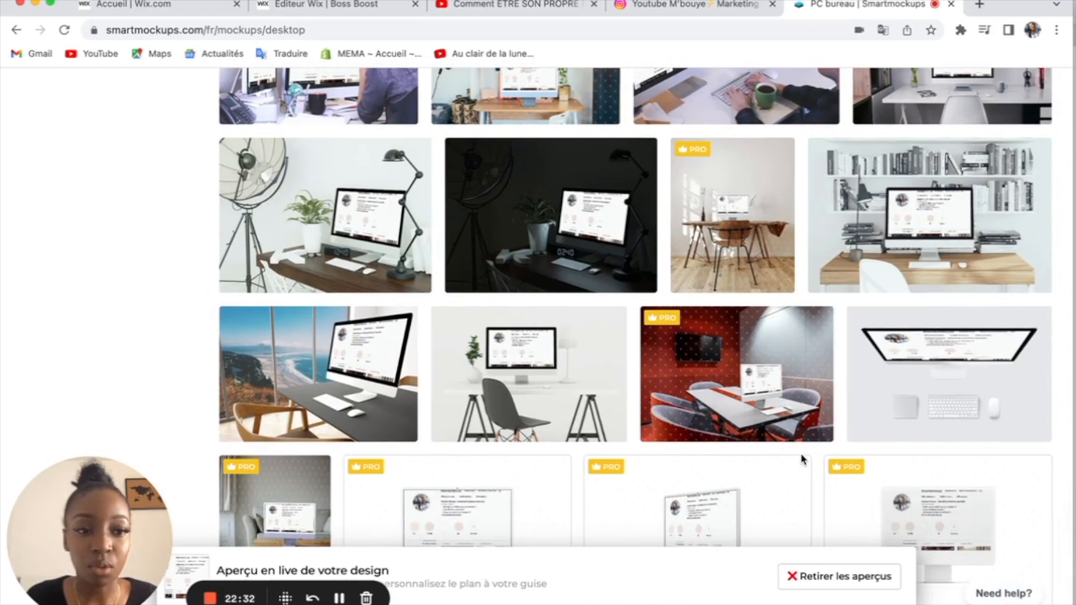
scroll(803, 460, "down", 4)
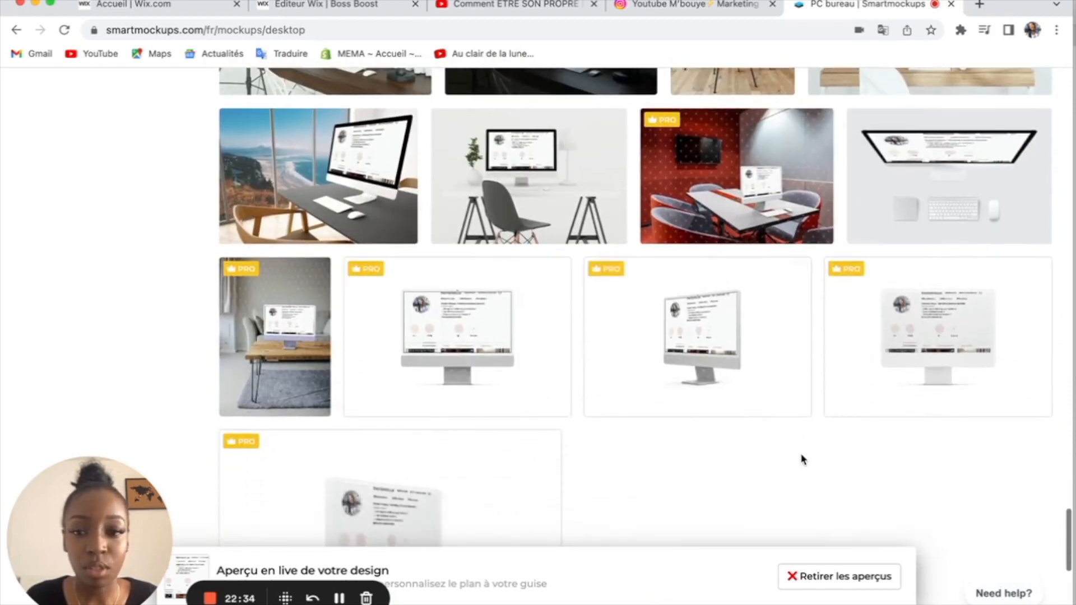
scroll(803, 460, "up", 5)
scroll(802, 459, "up", 1)
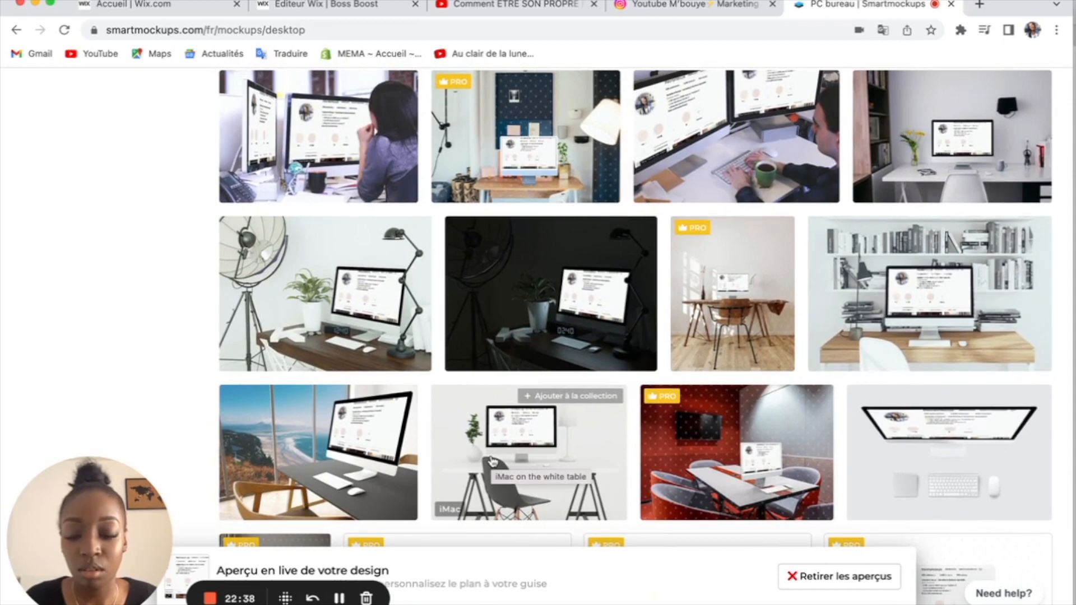
left_click(540, 447)
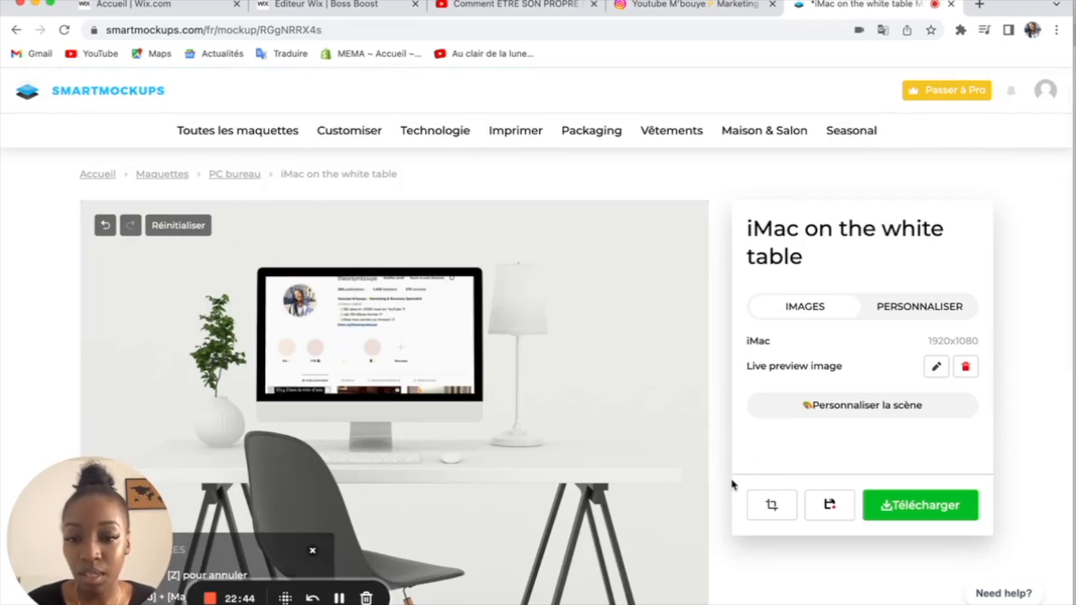
scroll(733, 484, "down", 1)
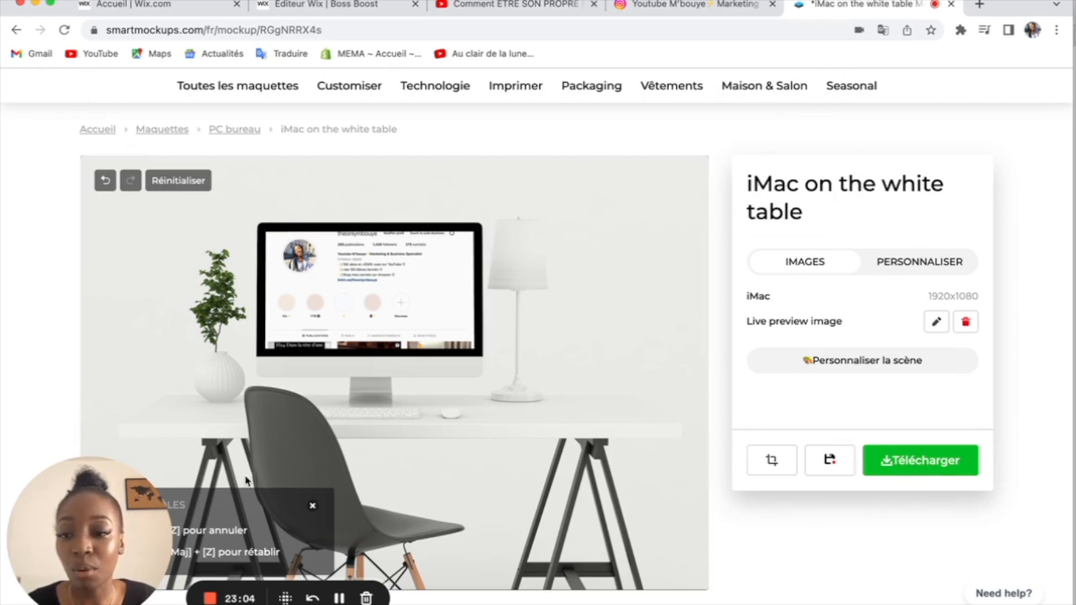
left_click(340, 598)
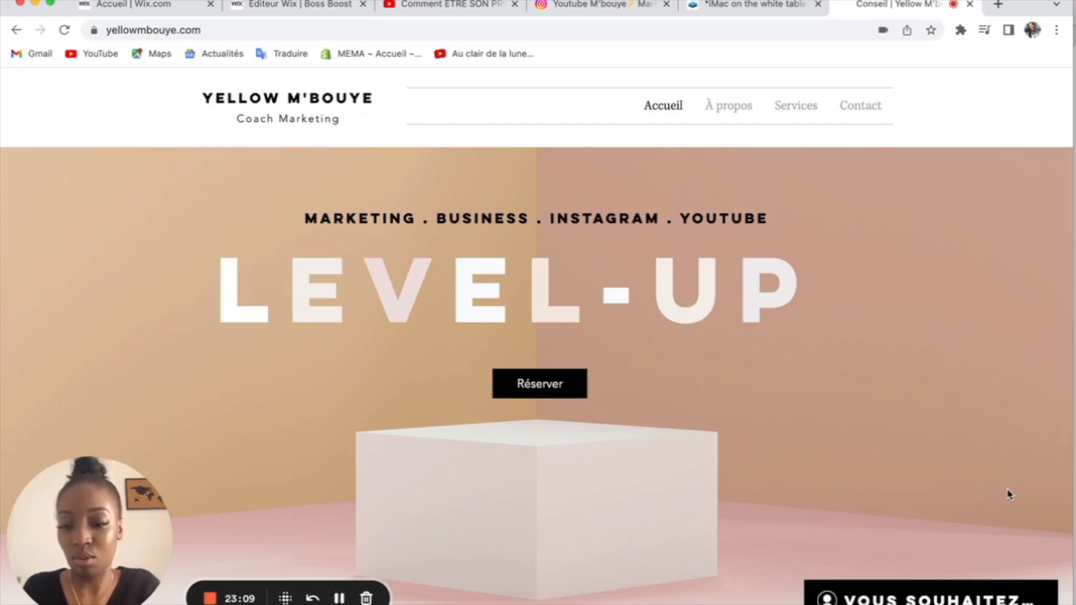
- Capture a screenshot of the coaching website's homepage and crop it from the site header down to the pedestal, excluding the browser bars and webcam
key("super+shift+3")
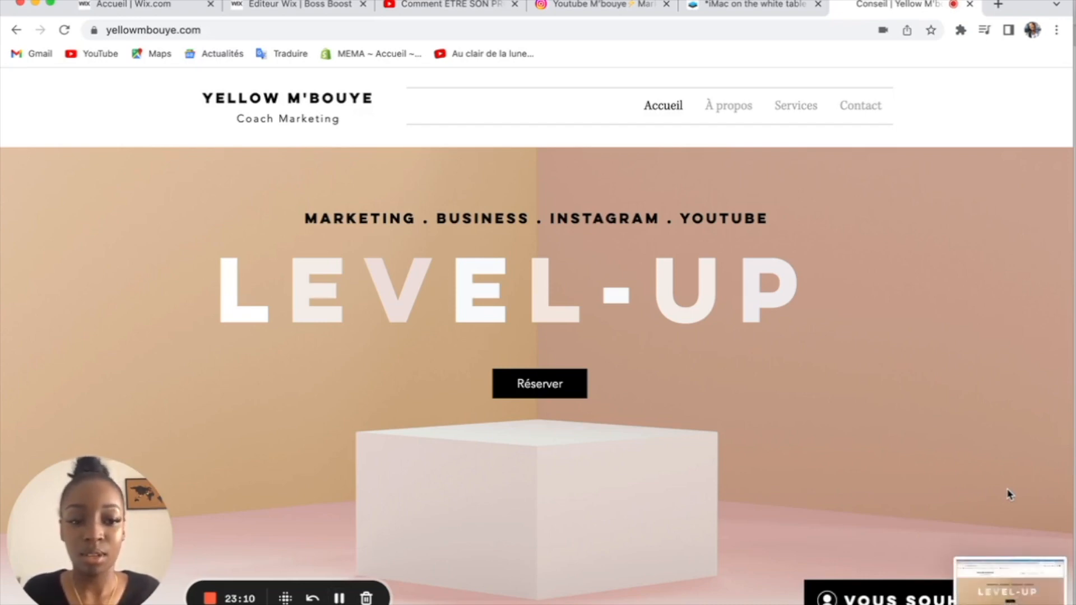
left_click(999, 599)
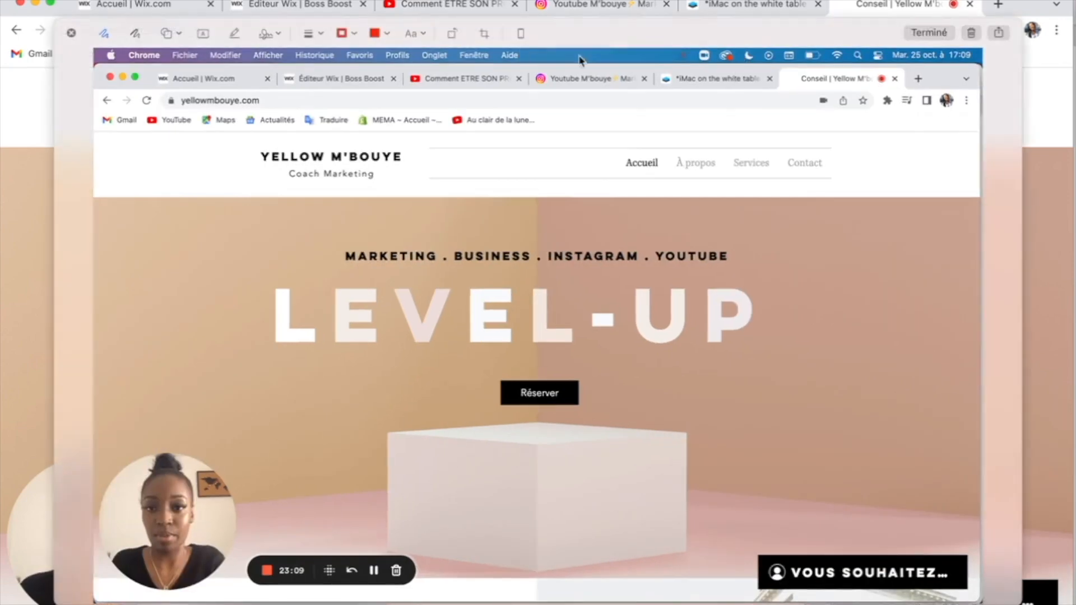
left_click(485, 34)
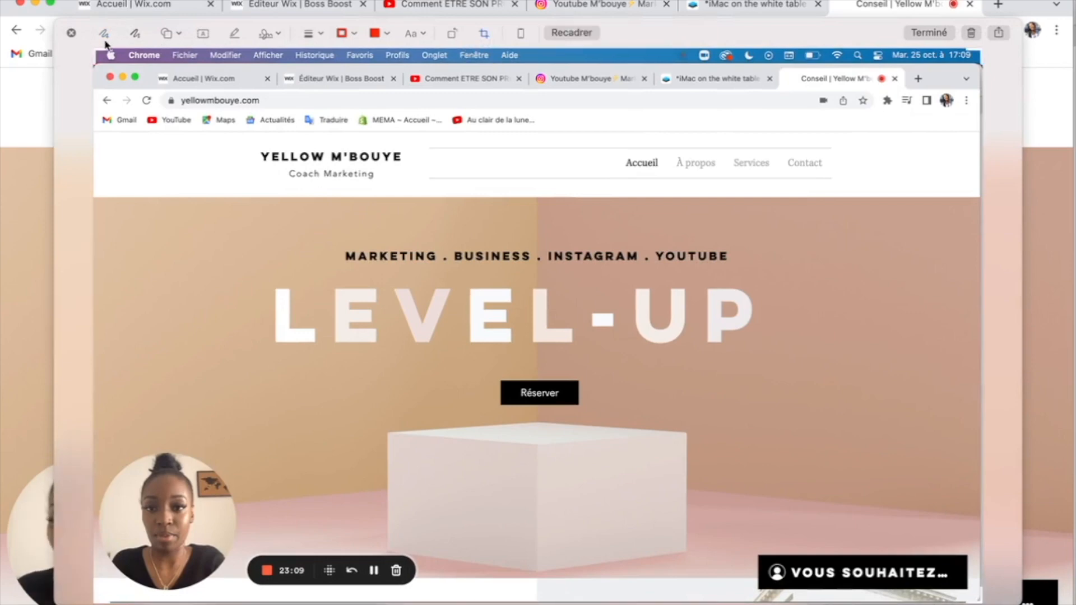
left_click_drag(96, 55, 251, 132)
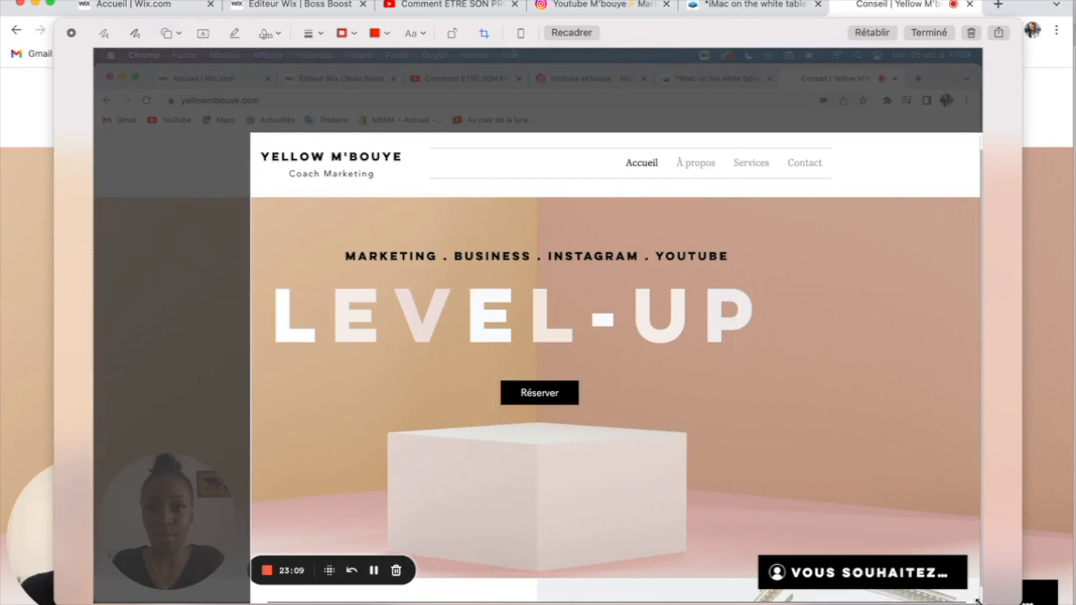
left_click_drag(978, 600, 844, 547)
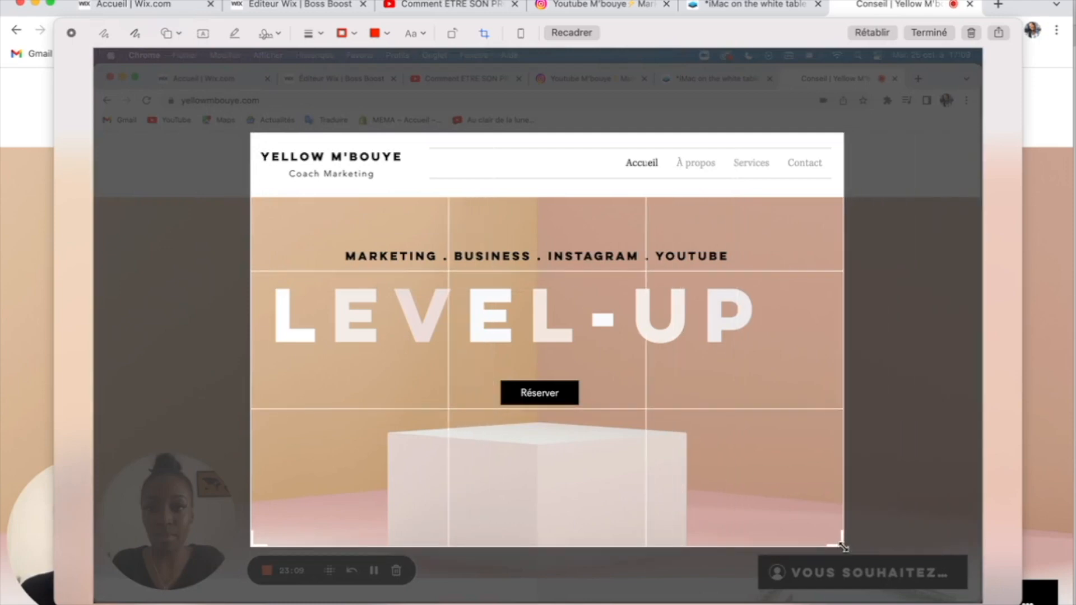
left_click_drag(844, 547, 843, 546)
key("Return")
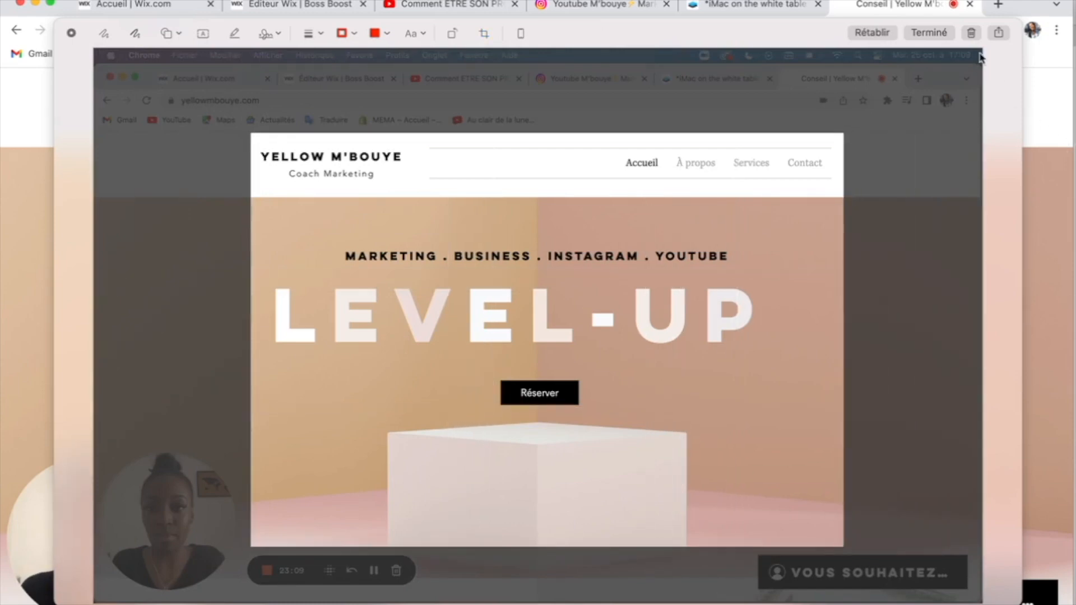
- Finish the website screenshot's crop, switch to Smartmockups and open its desktop PC mockup category
left_click(935, 33)
left_click(732, 7)
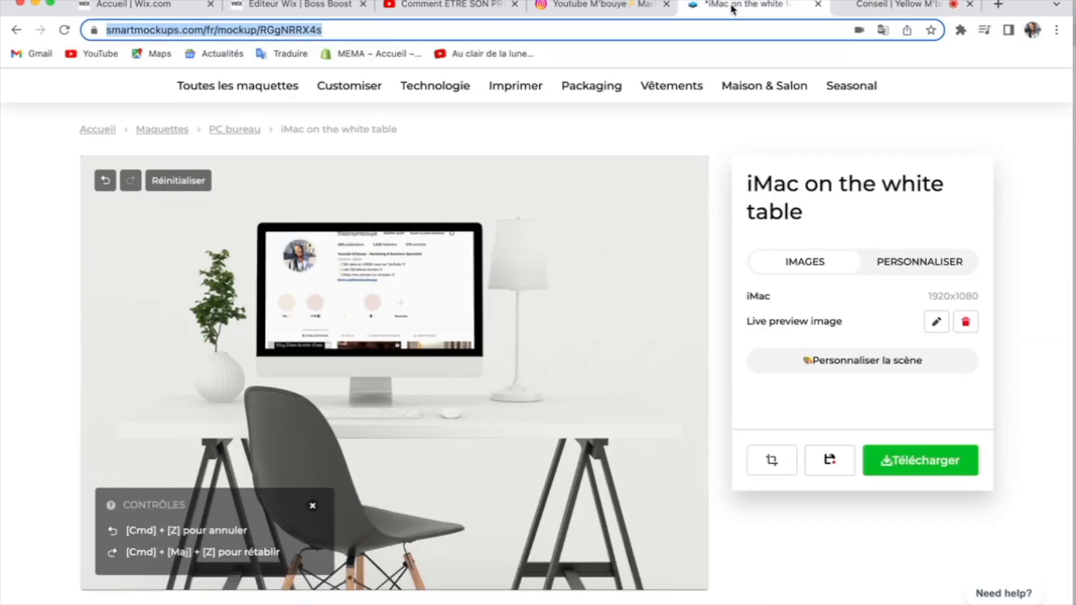
scroll(269, 230, "up", 2)
left_click(107, 97)
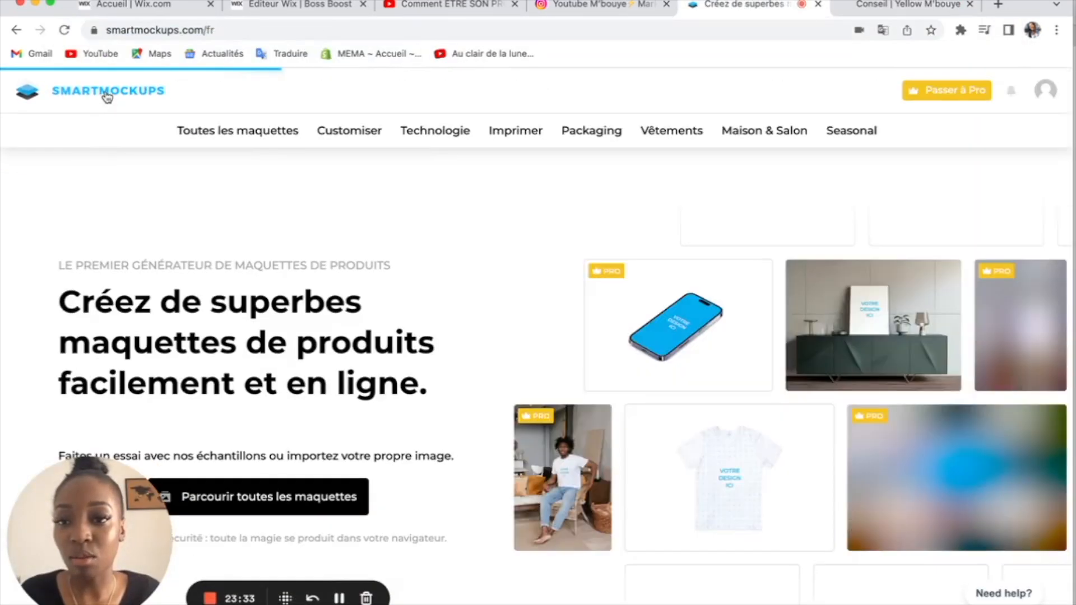
mouse_move(426, 137)
left_click(635, 176)
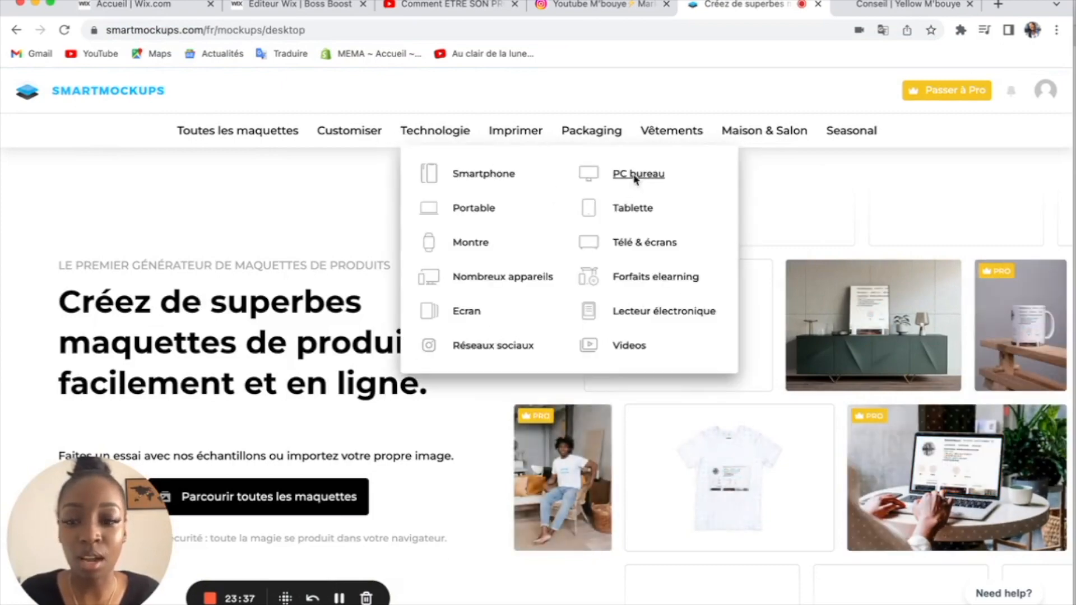
- Import the website capture "Capture d'écran 2022-10-25 à 17.09.14" from the desktop folder as the live preview image
scroll(548, 348, "down", 3)
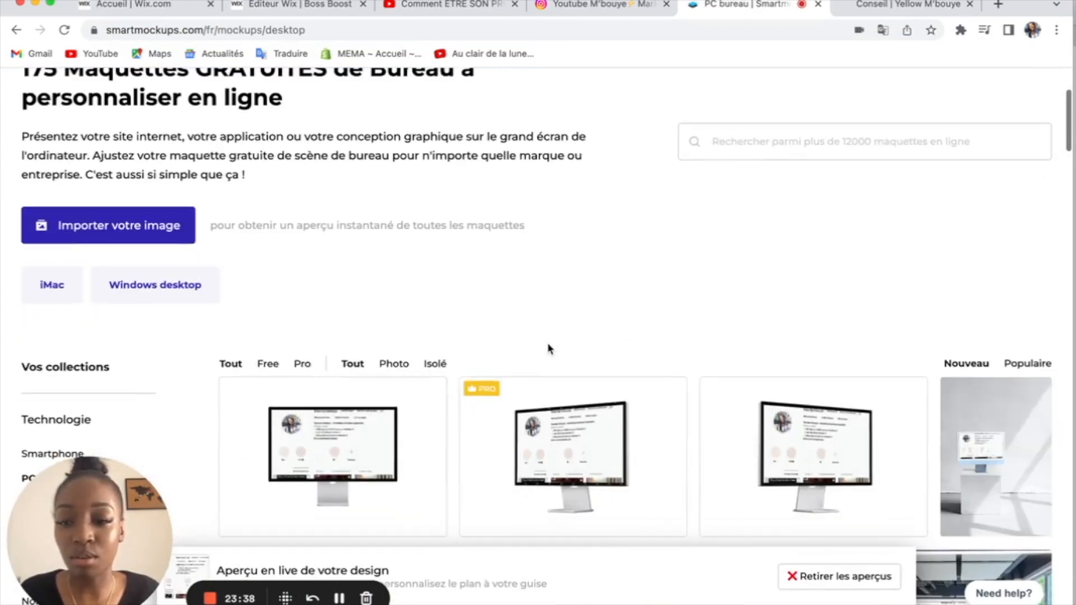
left_click(160, 234)
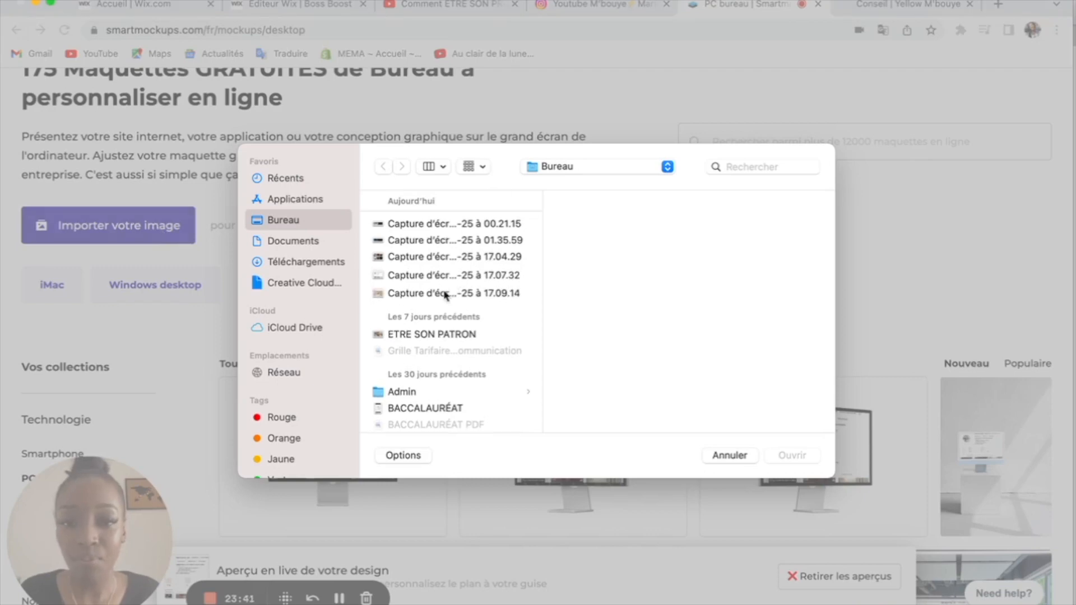
left_click(446, 294)
left_click(793, 455)
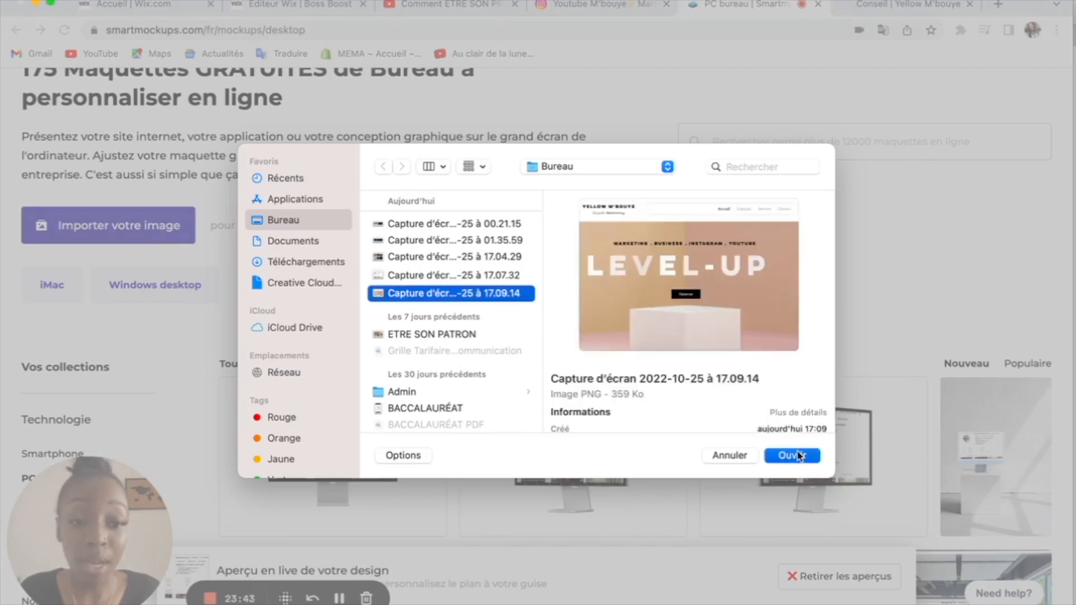
- Examine how the website screenshot looks across the free and Pro desktop computer mockups in the list
scroll(797, 450, "down", 5)
scroll(797, 449, "down", 10)
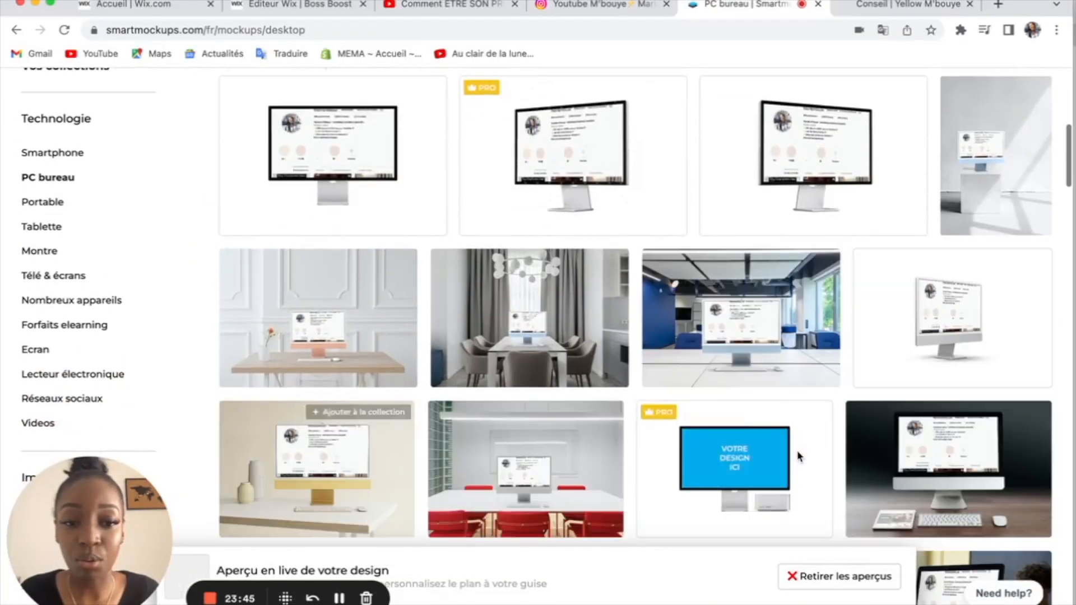
scroll(798, 455, "down", 10)
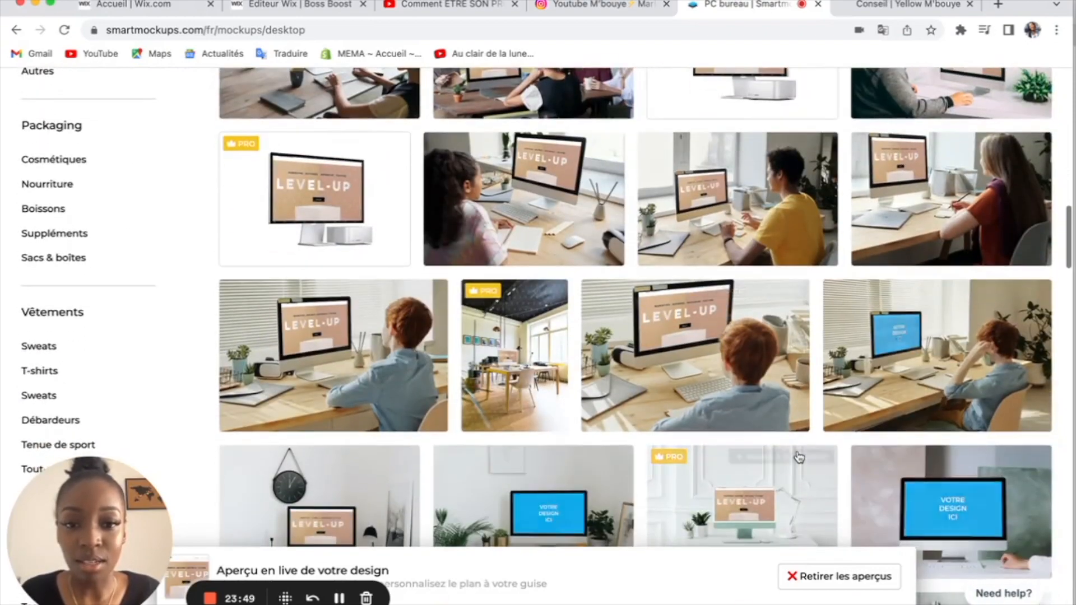
scroll(800, 457, "down", 10)
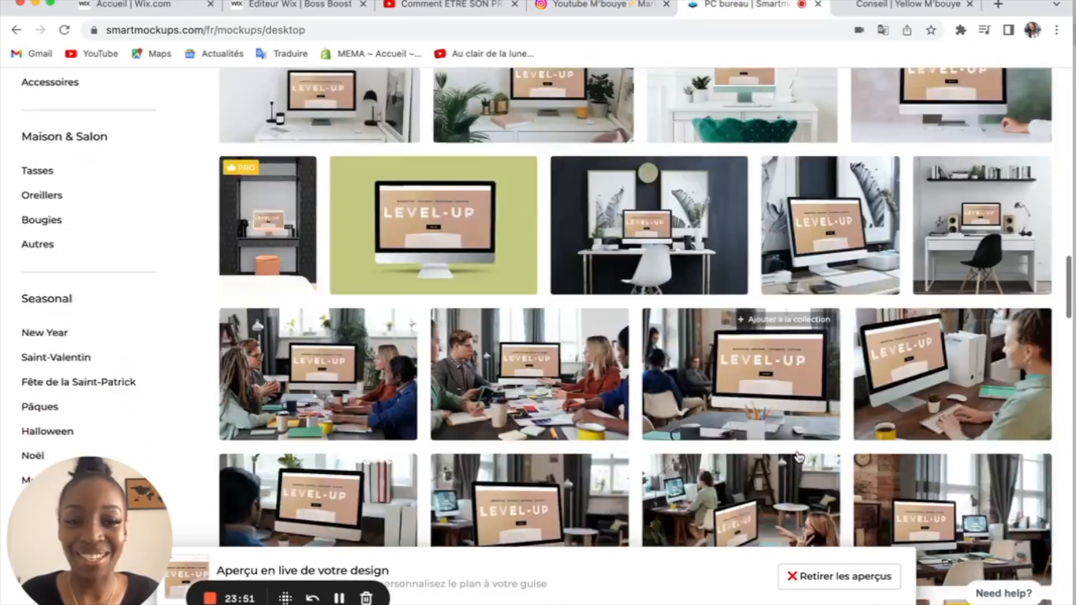
scroll(799, 457, "down", 4)
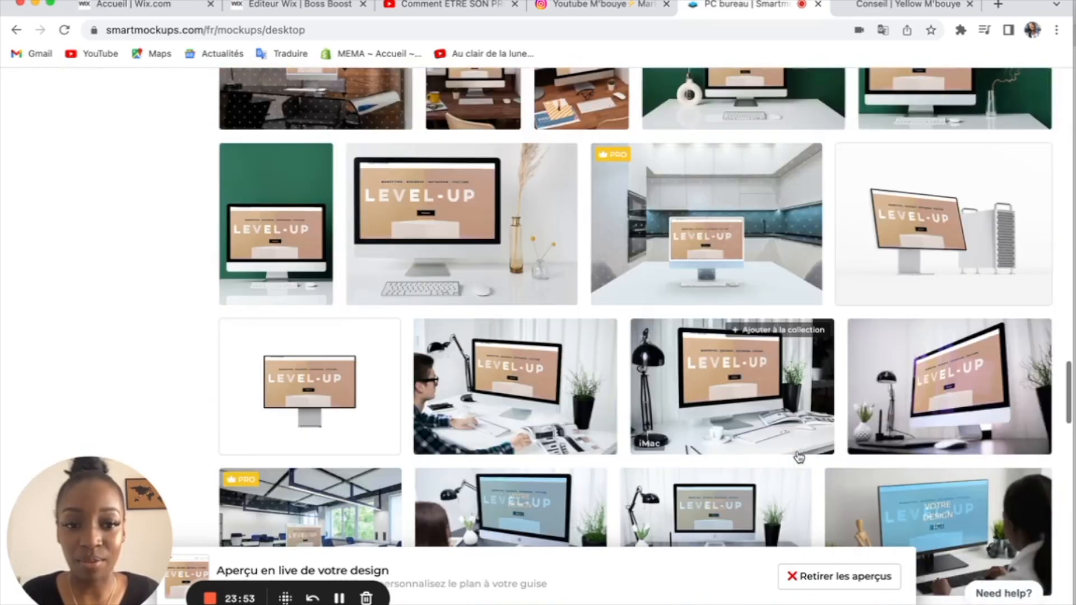
scroll(799, 456, "down", 4)
scroll(800, 457, "down", 10)
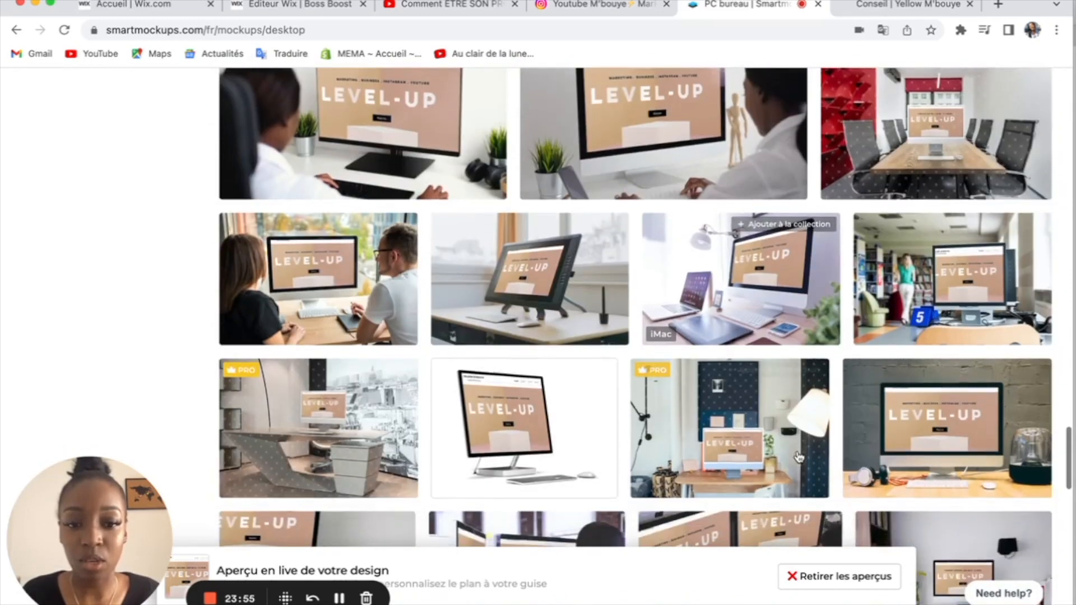
scroll(799, 455, "down", 8)
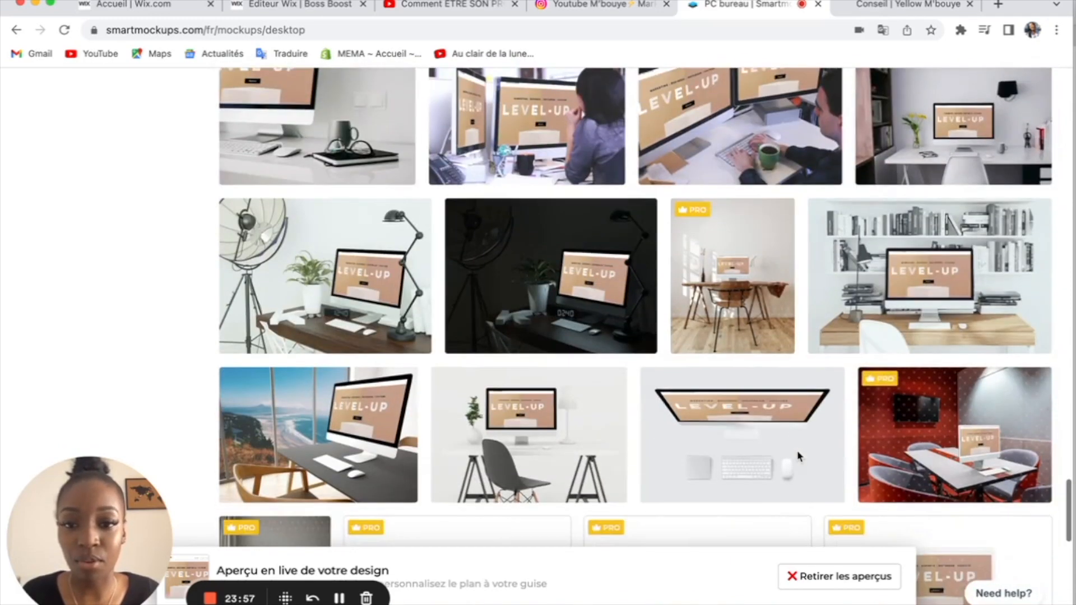
scroll(800, 457, "down", 1)
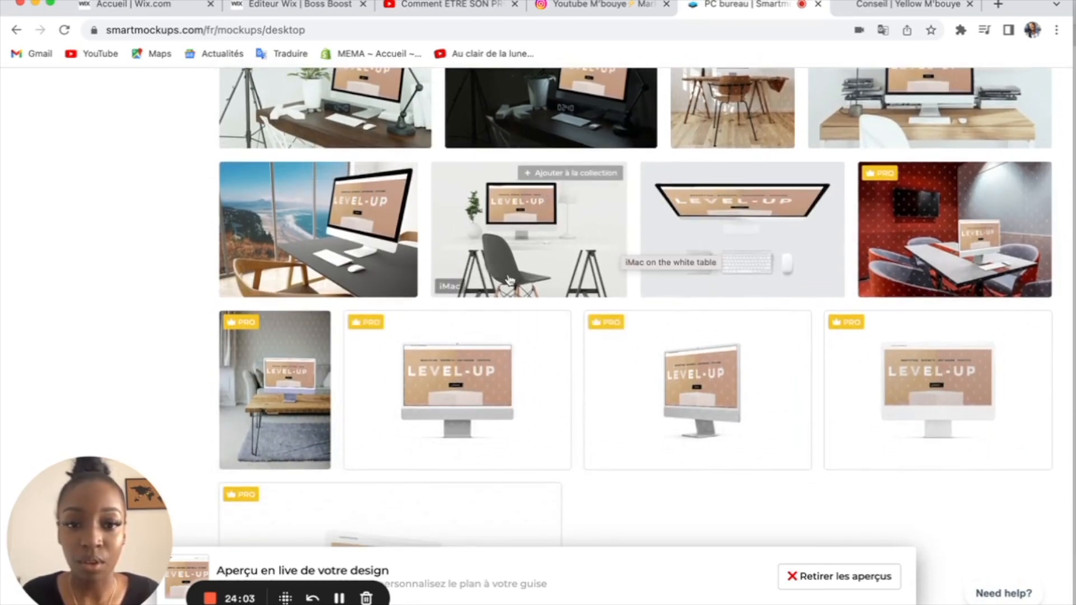
- Open the "iMac on the table with a view on the beach" mockup and download it in medium quality, 1280x873
left_click(334, 227)
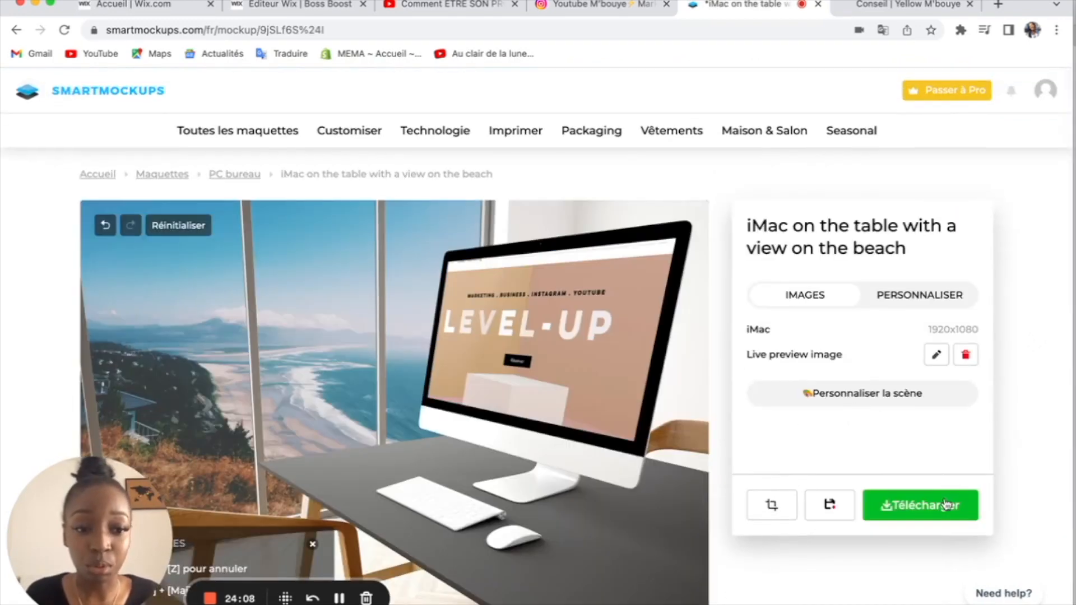
left_click(933, 514)
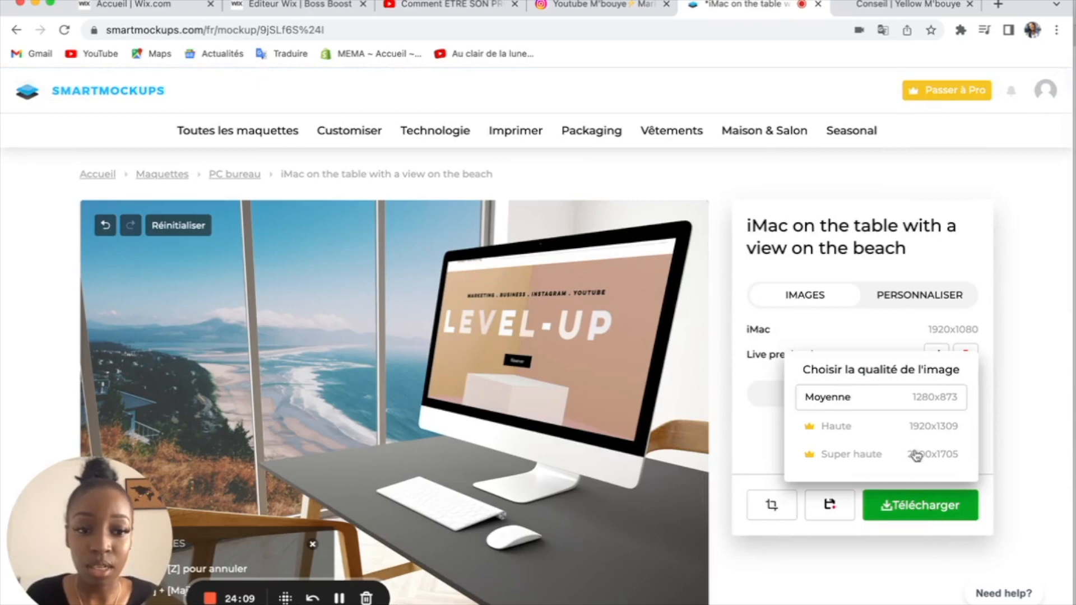
left_click(869, 401)
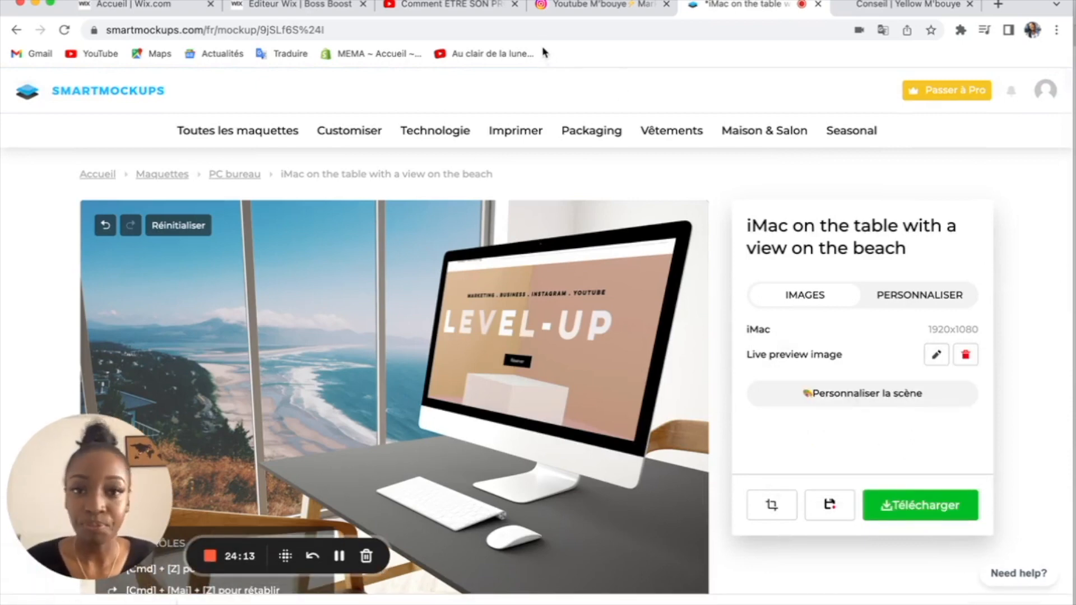
- Switch to the Wix editor, leave preview mode and undo the last change
left_click(324, 10)
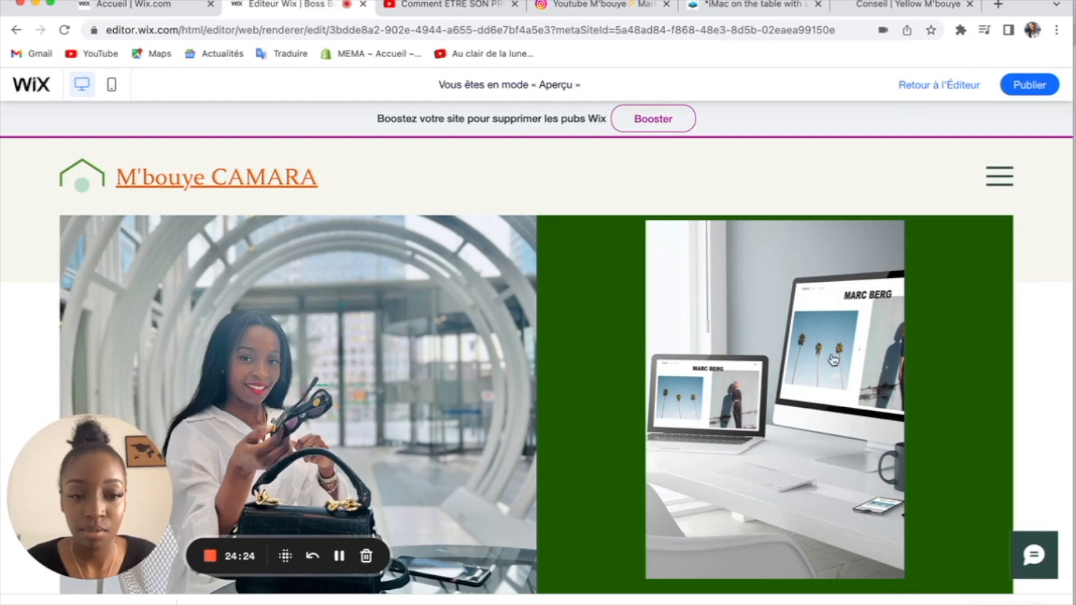
left_click(939, 87)
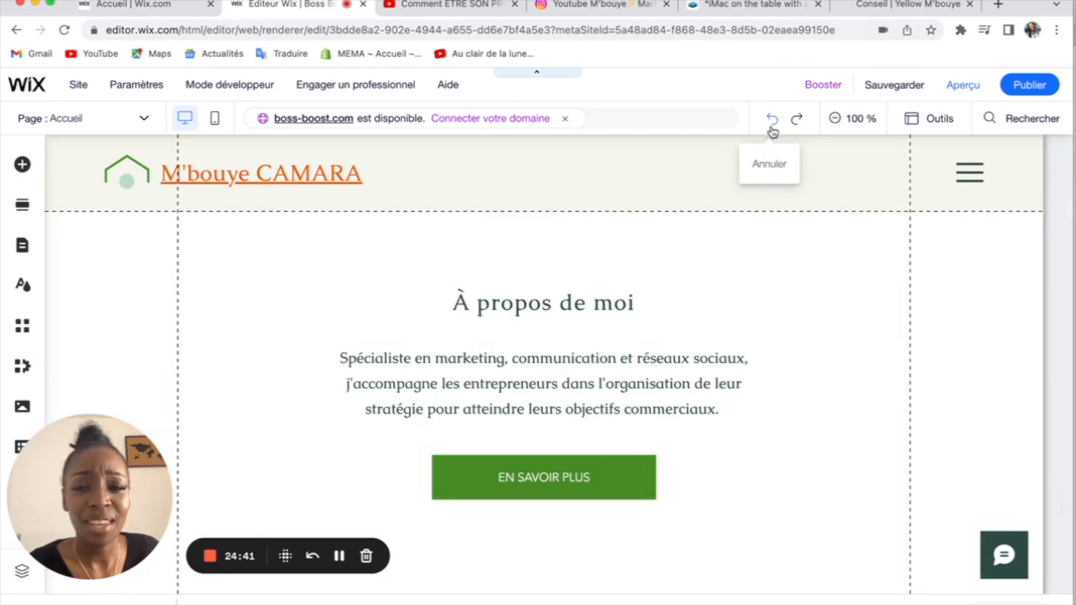
left_click(773, 120)
- Replace the Marc Berg desk image in the green column's gallery with the downloaded iMac beach-view mockup, uploaded from the computer
scroll(780, 437, "down", 5)
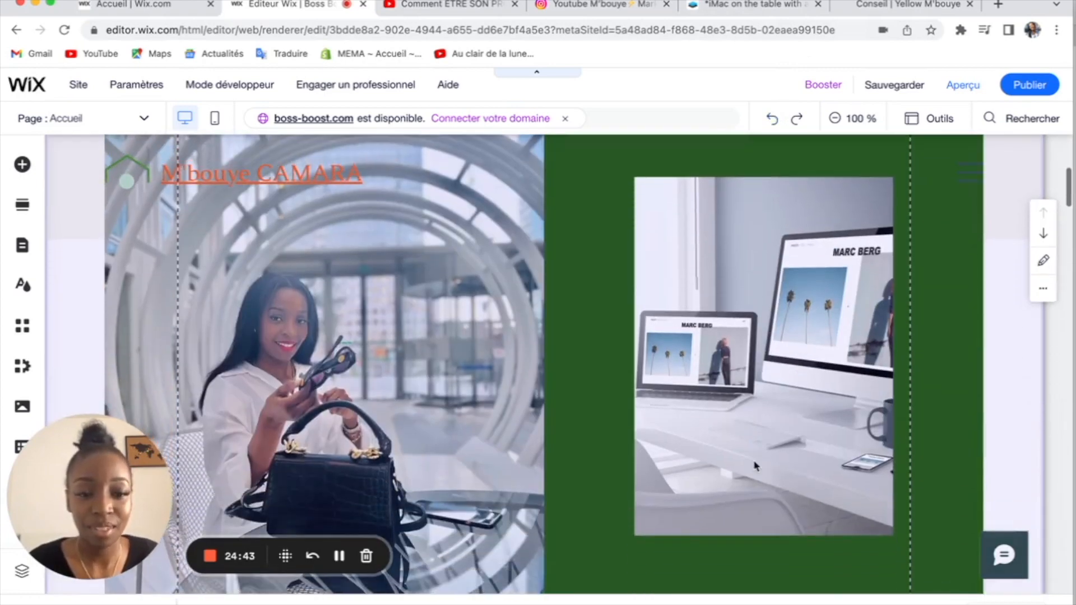
left_click(730, 360)
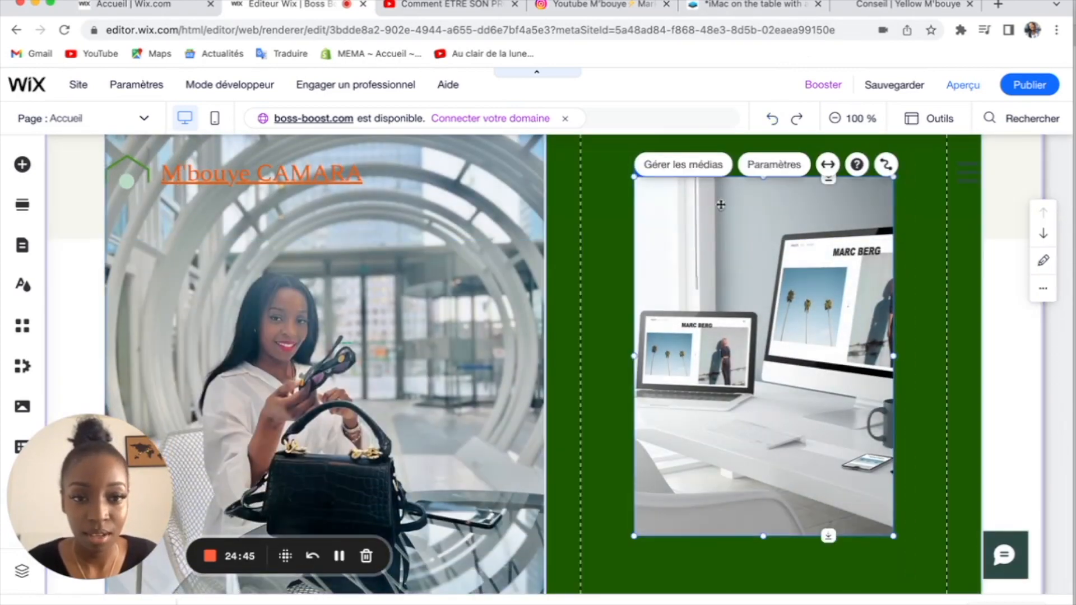
left_click(703, 166)
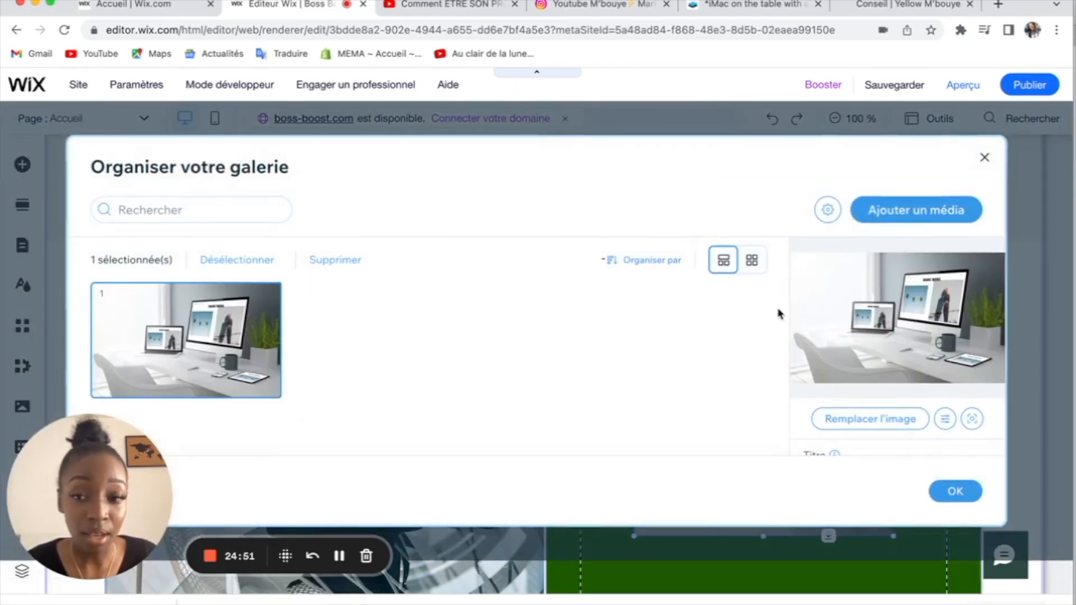
left_click(879, 422)
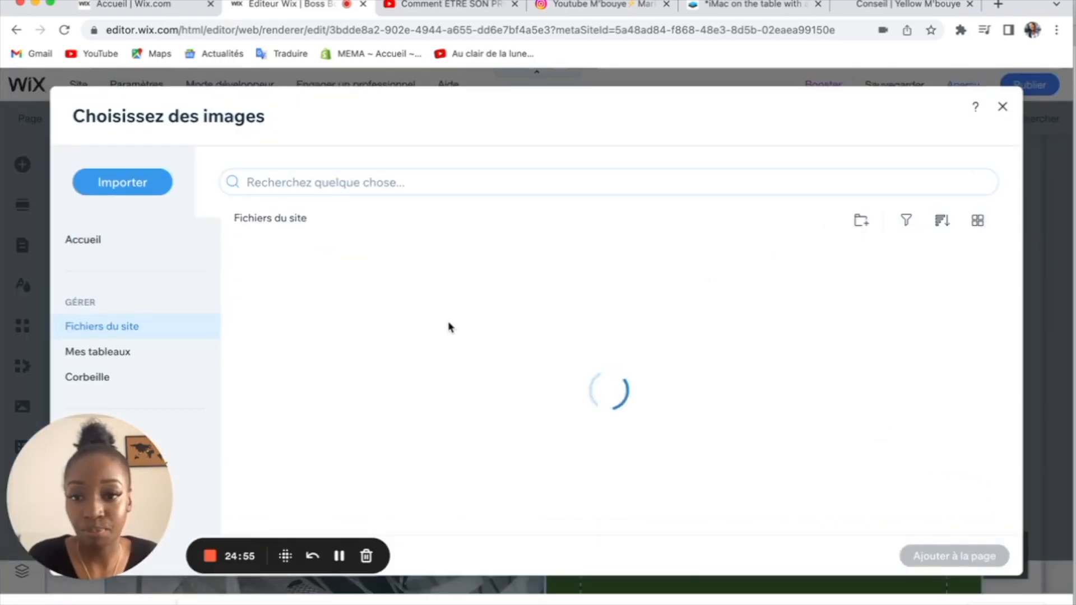
left_click(126, 186)
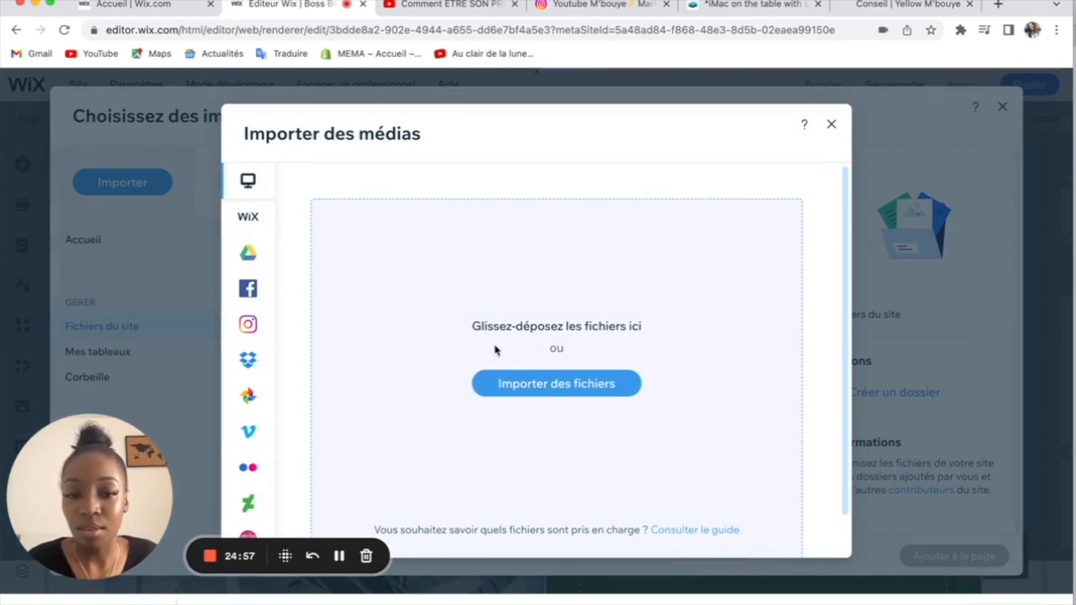
left_click(533, 385)
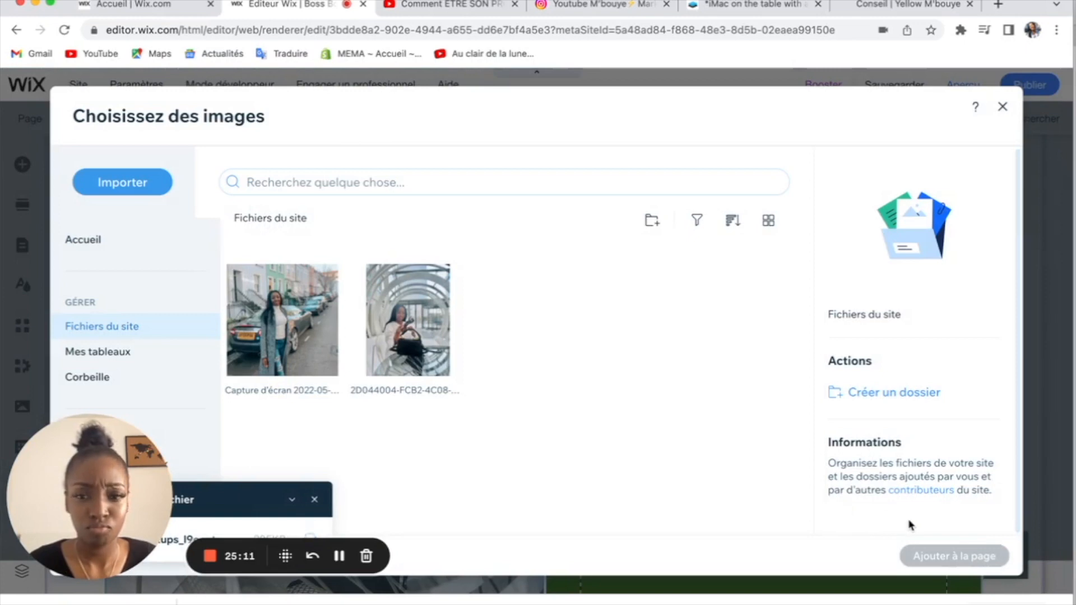
left_click(972, 558)
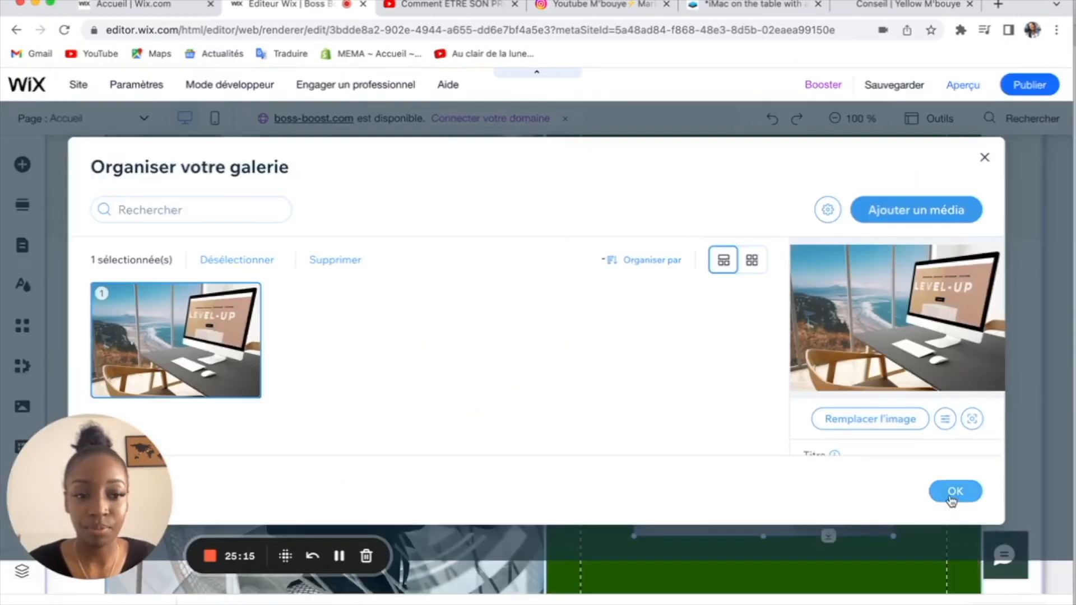
left_click(955, 496)
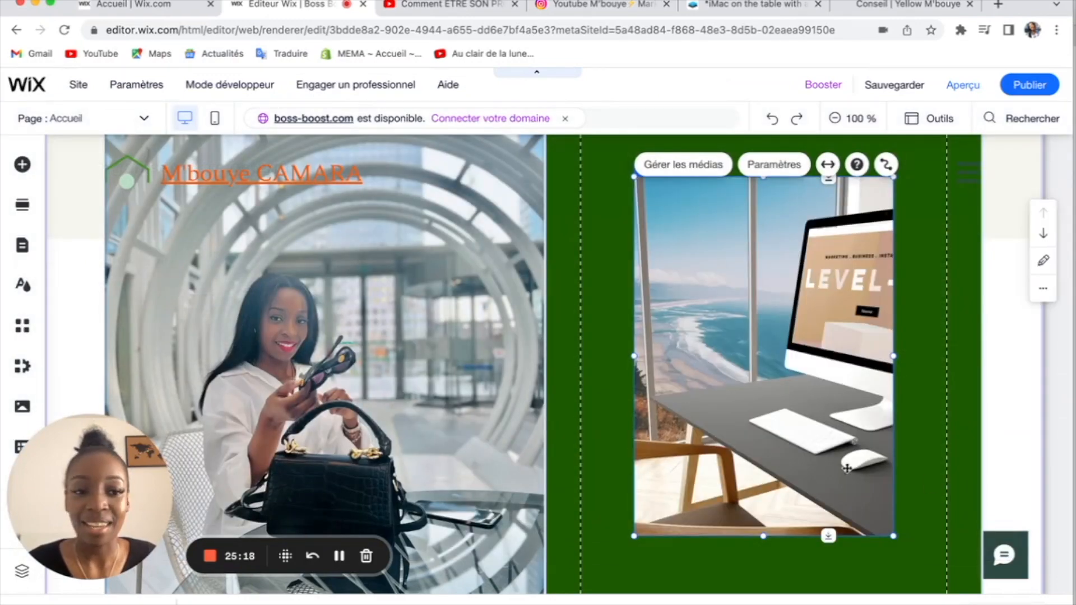
- Widen the mockup gallery by its sides until it spans the green column between the dashed guide lines
double_click(758, 405)
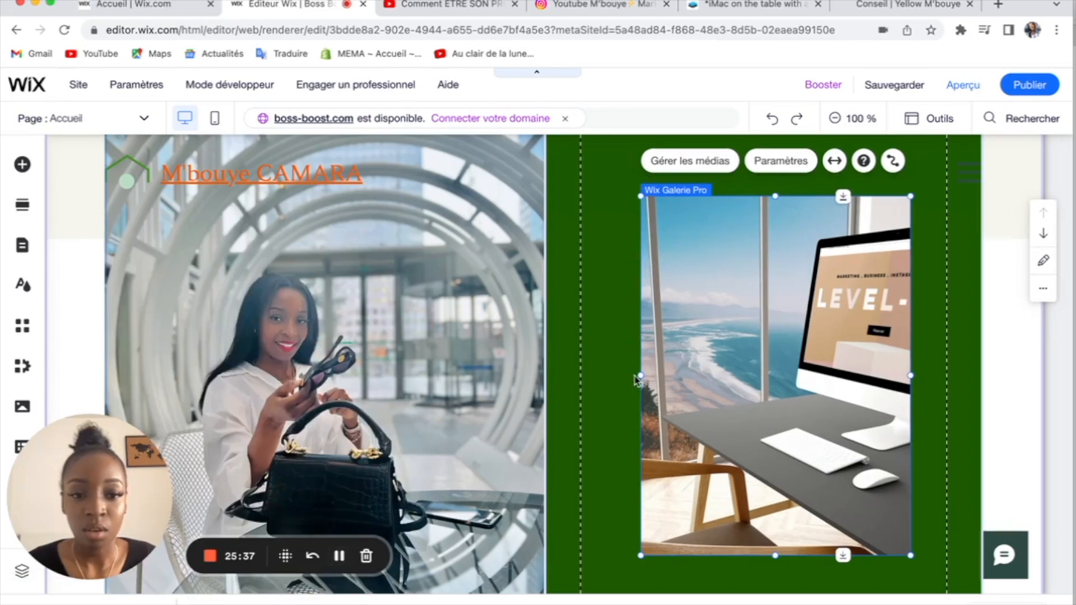
left_click_drag(639, 377, 697, 381)
left_click_drag(807, 373, 712, 368)
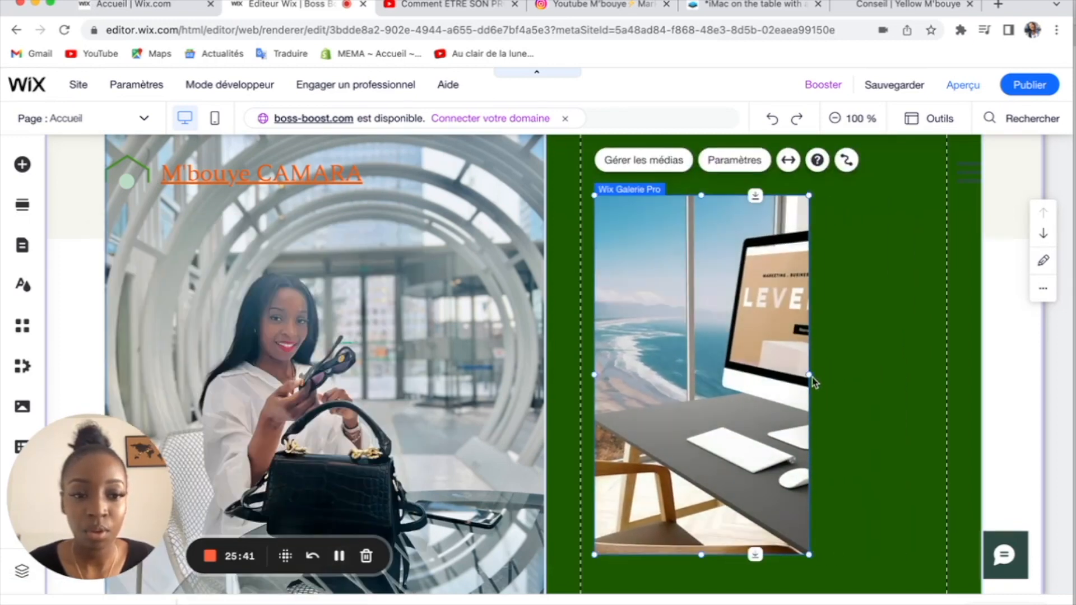
left_click_drag(810, 374, 901, 378)
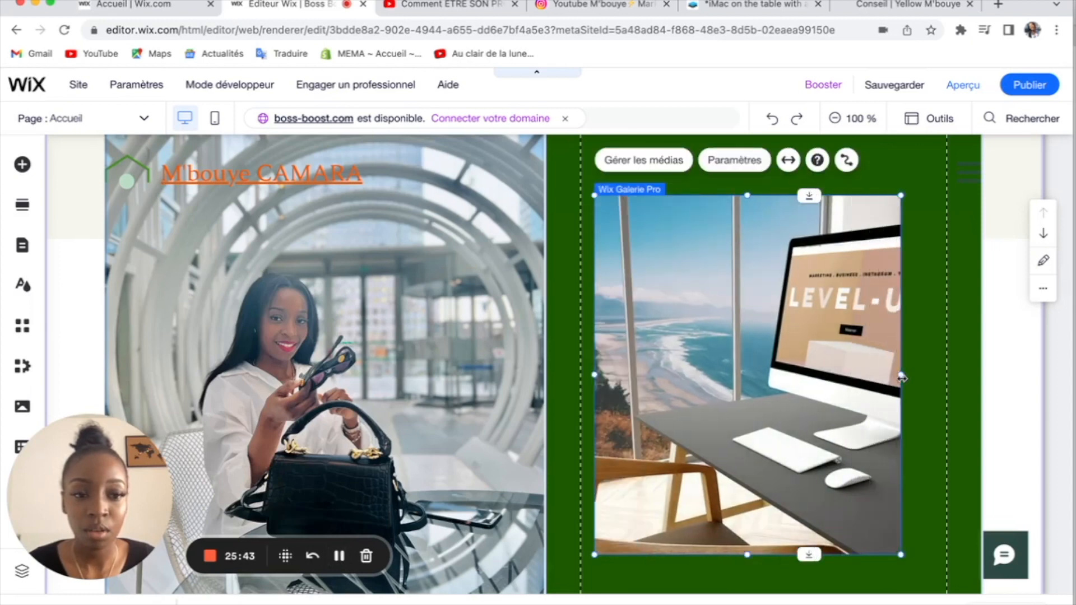
left_click_drag(594, 377, 656, 376)
left_click_drag(792, 370, 718, 371)
left_click_drag(827, 381, 940, 380)
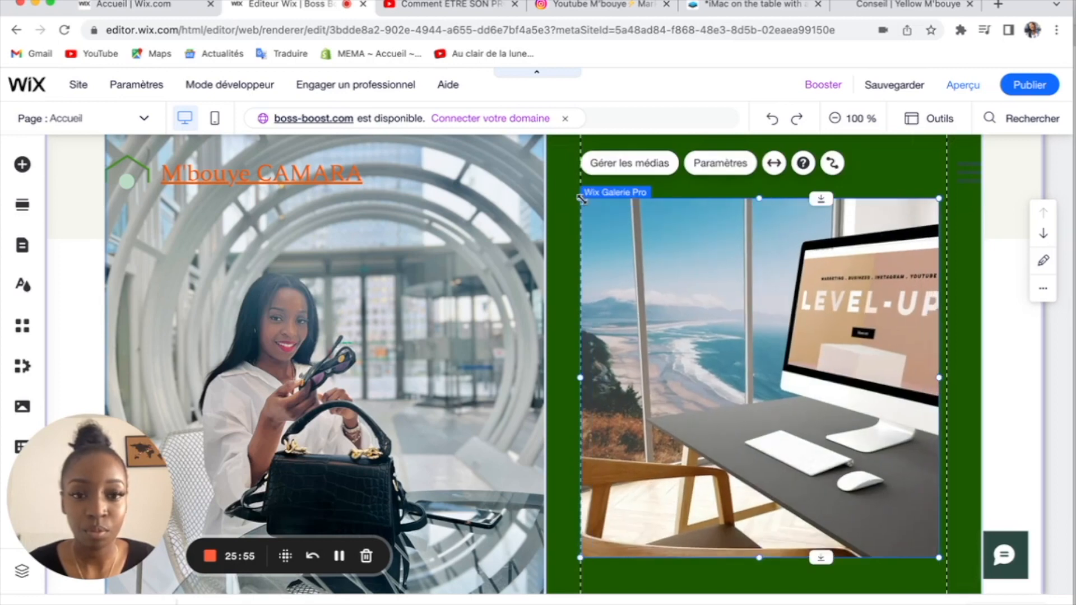
- Shrink the mockup gallery from its upper corner and reposition it centrally within the green column
left_click_drag(582, 197, 620, 235)
left_click_drag(747, 342, 716, 332)
left_click_drag(590, 228, 641, 267)
left_click_drag(755, 349, 738, 323)
left_click(670, 592)
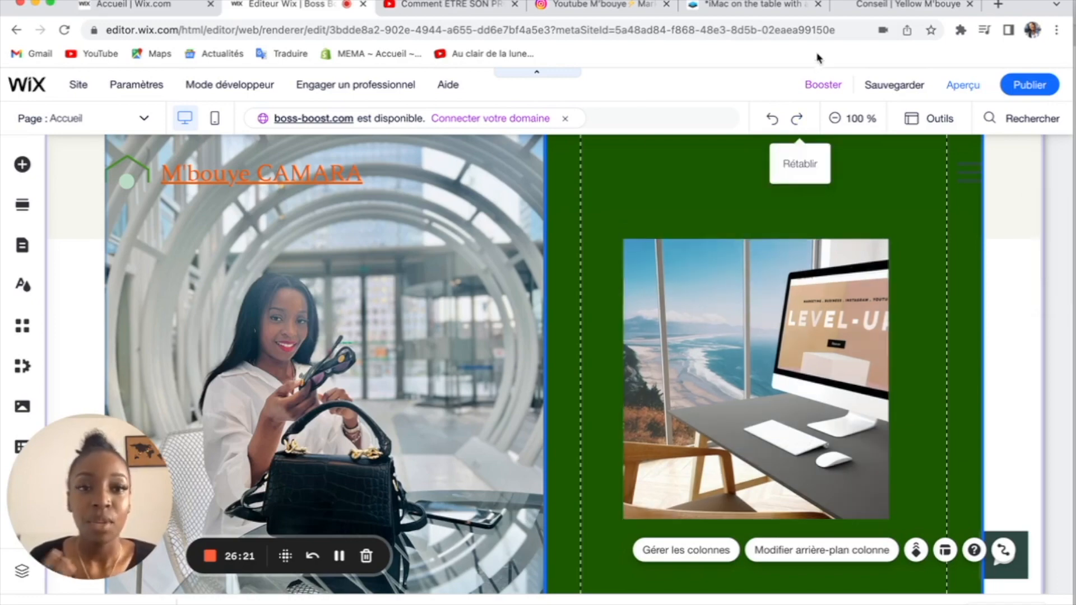
- Switch to Smartmockups, browse the desktop computer mockups against the Wix gallery, and view the iMac on the white table with dried flowers
left_click(740, 4)
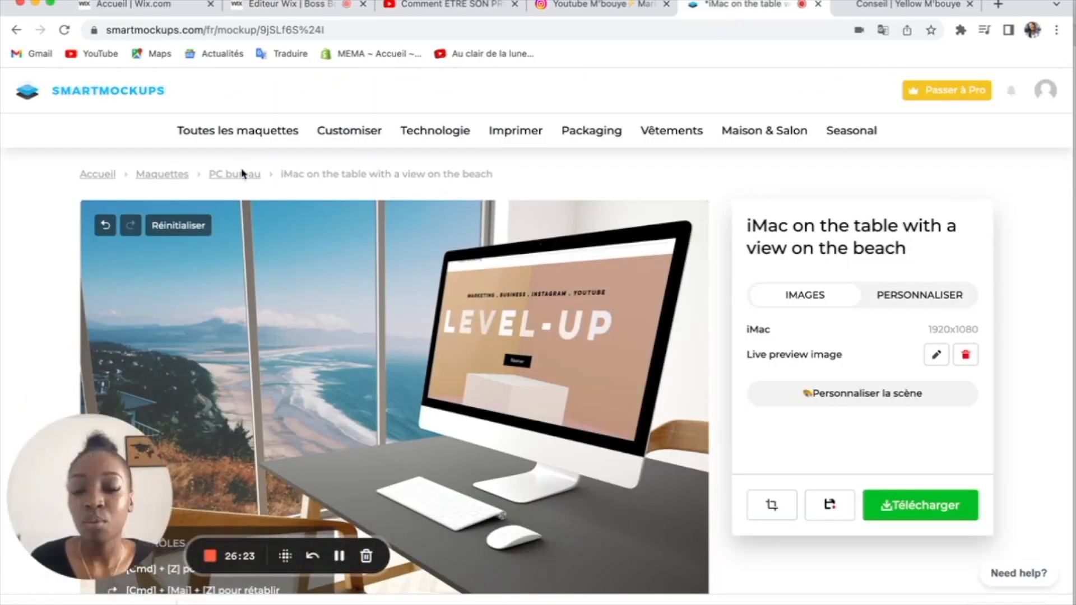
left_click(23, 33)
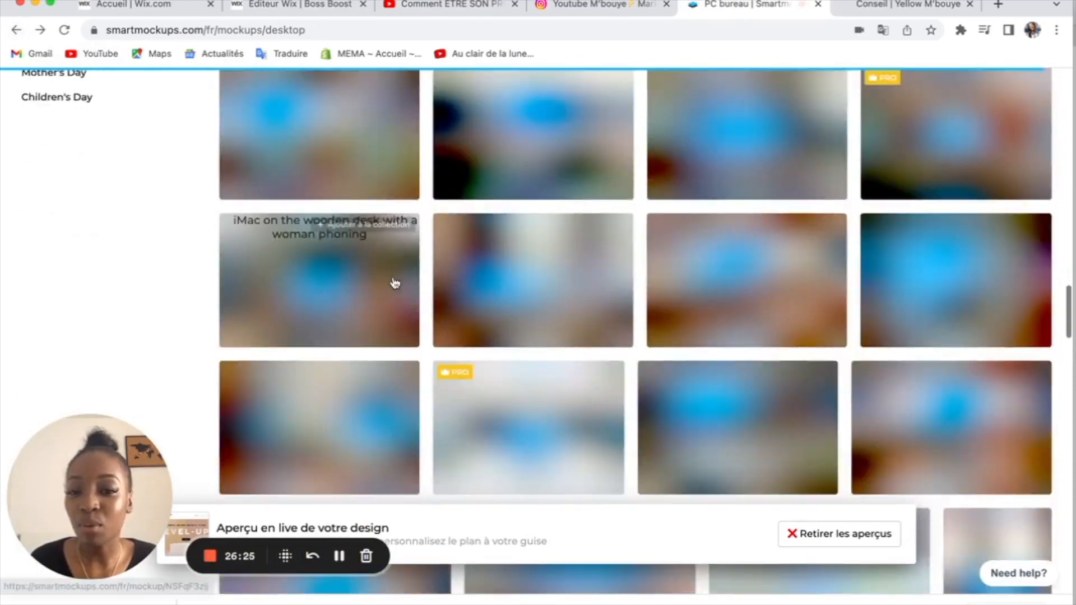
scroll(395, 283, "up", 4)
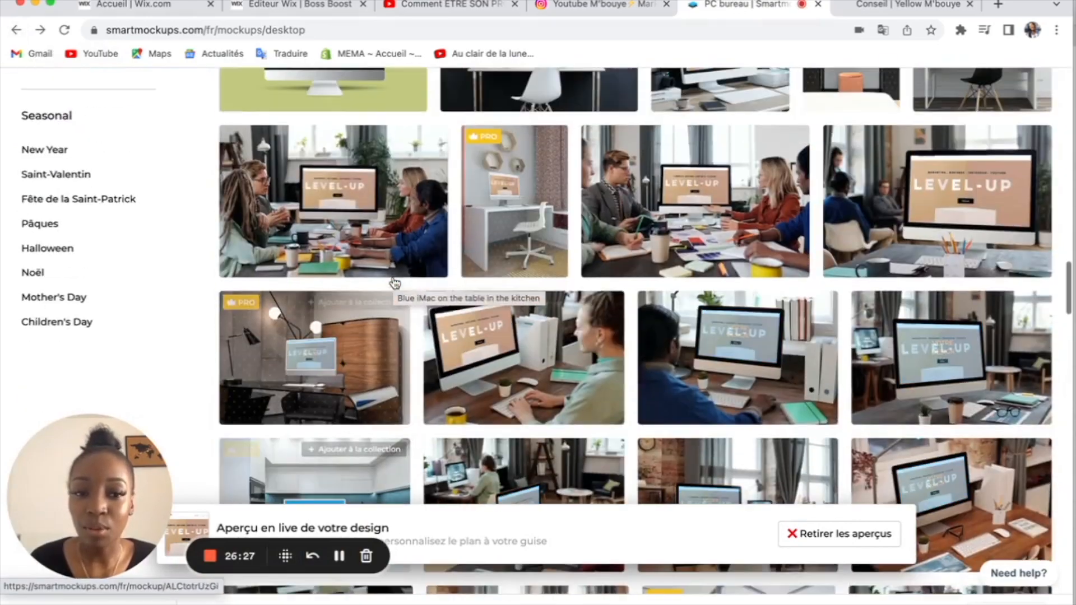
scroll(395, 284, "down", 9)
scroll(395, 284, "down", 5)
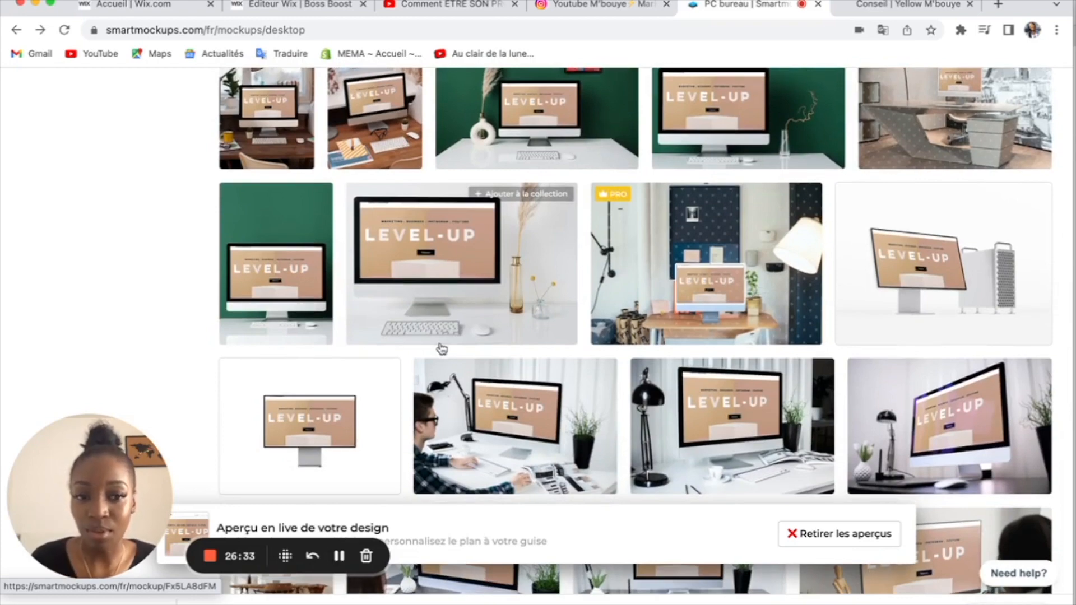
left_click(301, 7)
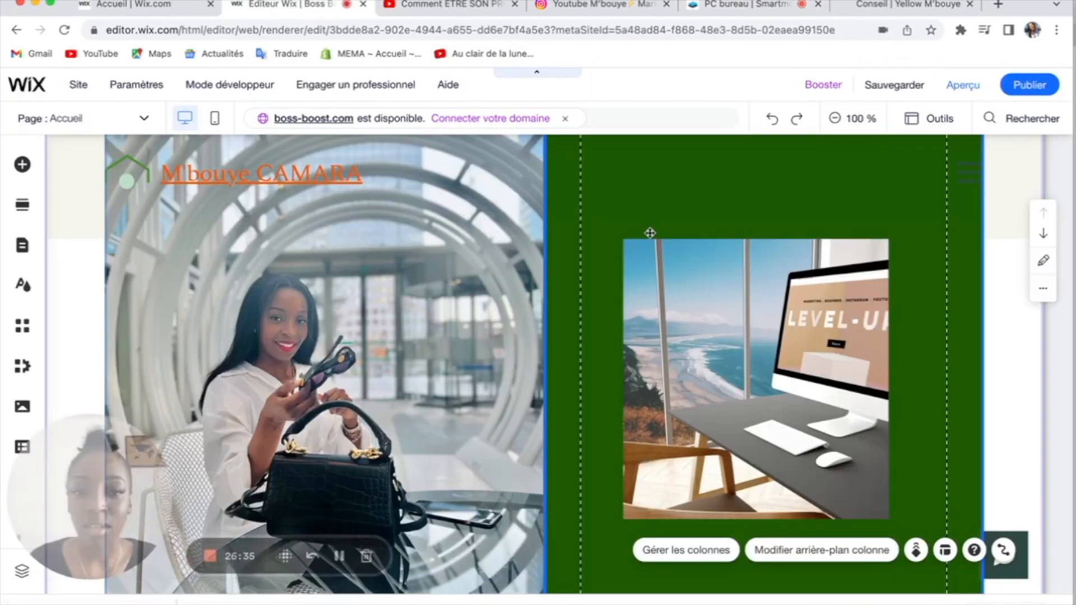
left_click(752, 5)
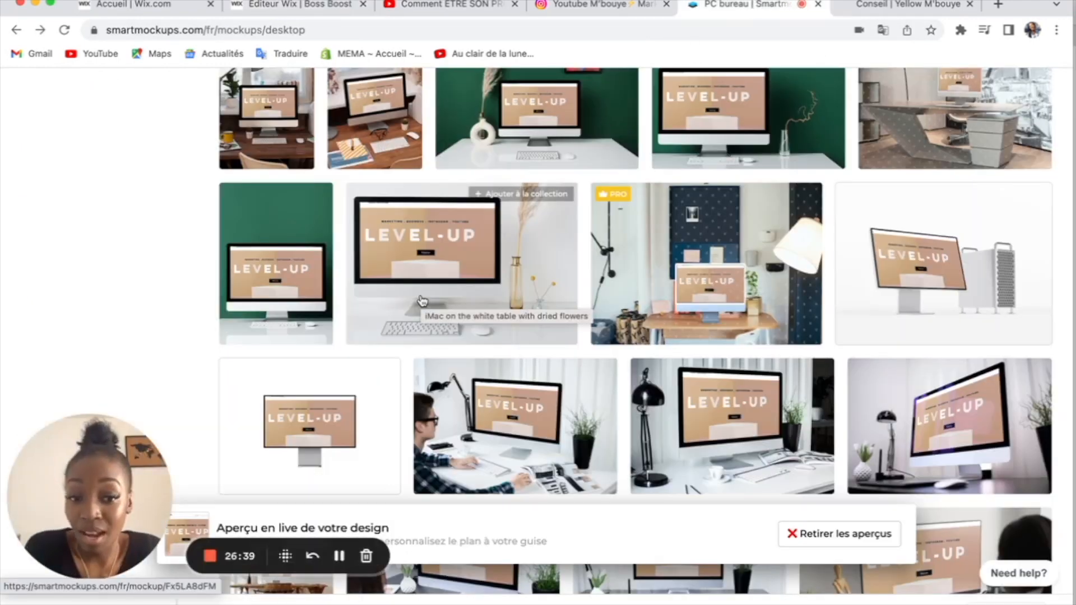
left_click(454, 282)
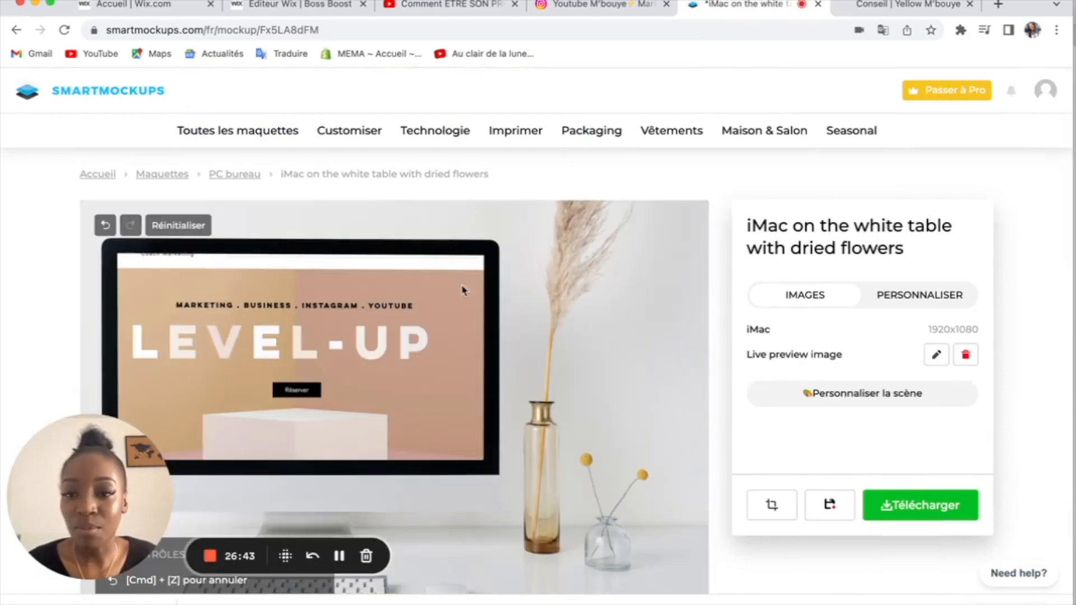
left_click(16, 31)
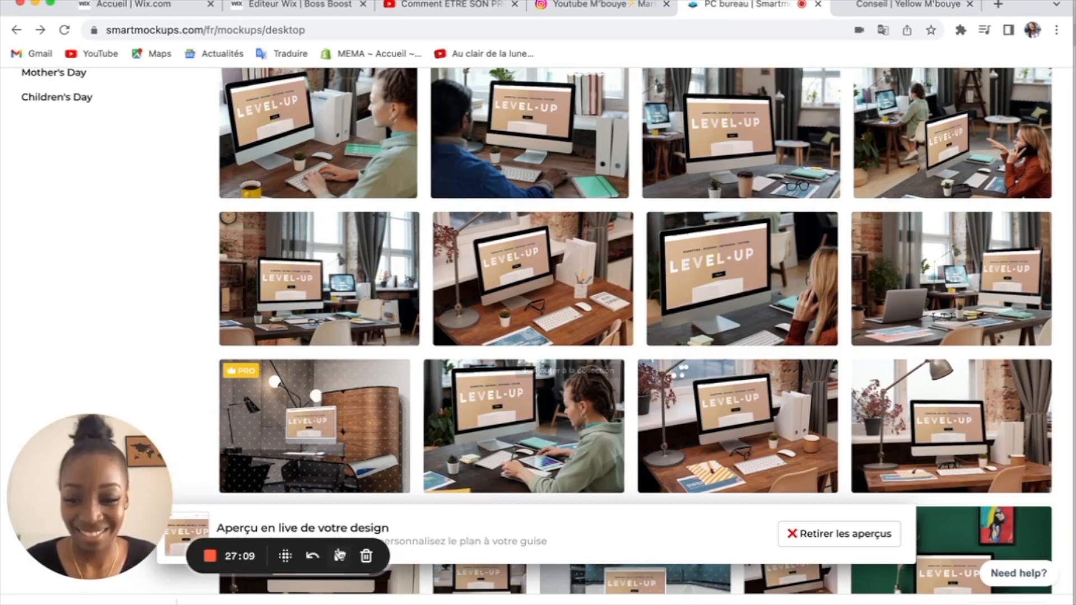
left_click(340, 556)
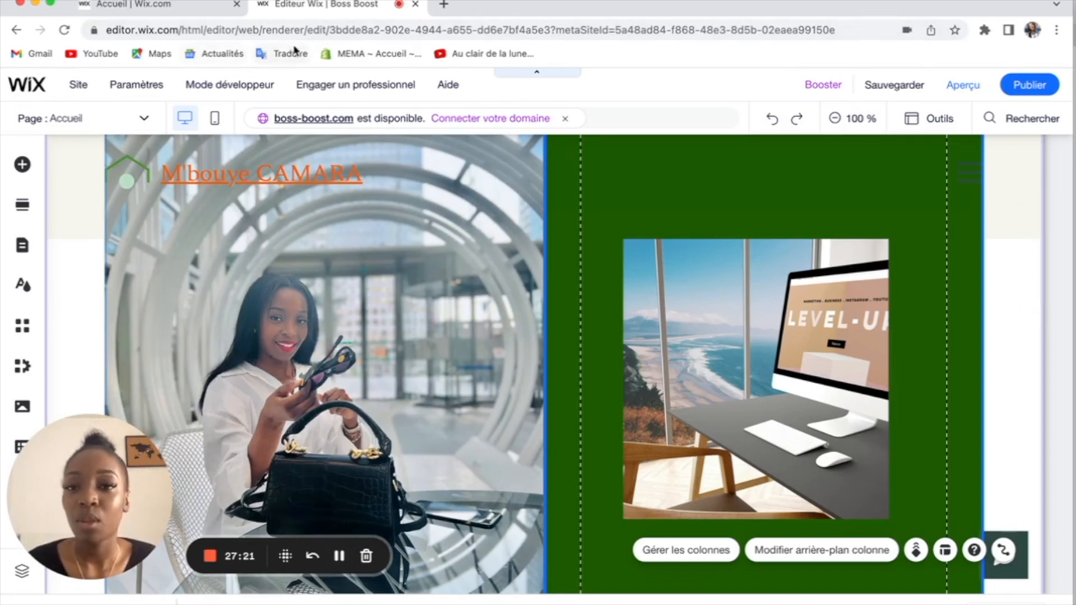
- Switch to the Wix dashboard and review the business information, the site setup checklist and the additional business tools
left_click(191, 11)
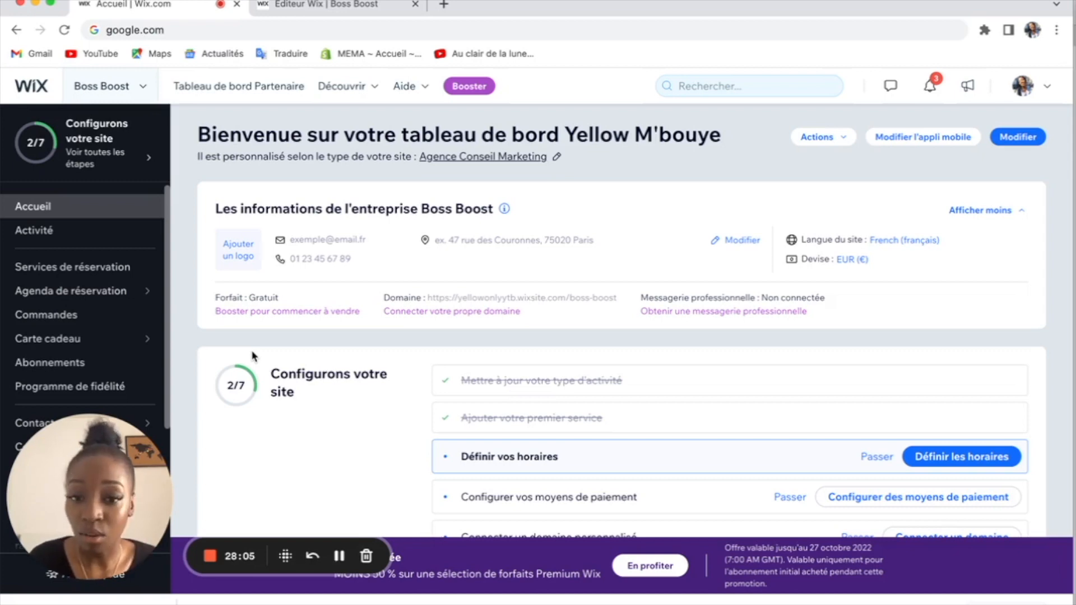
mouse_move(478, 297)
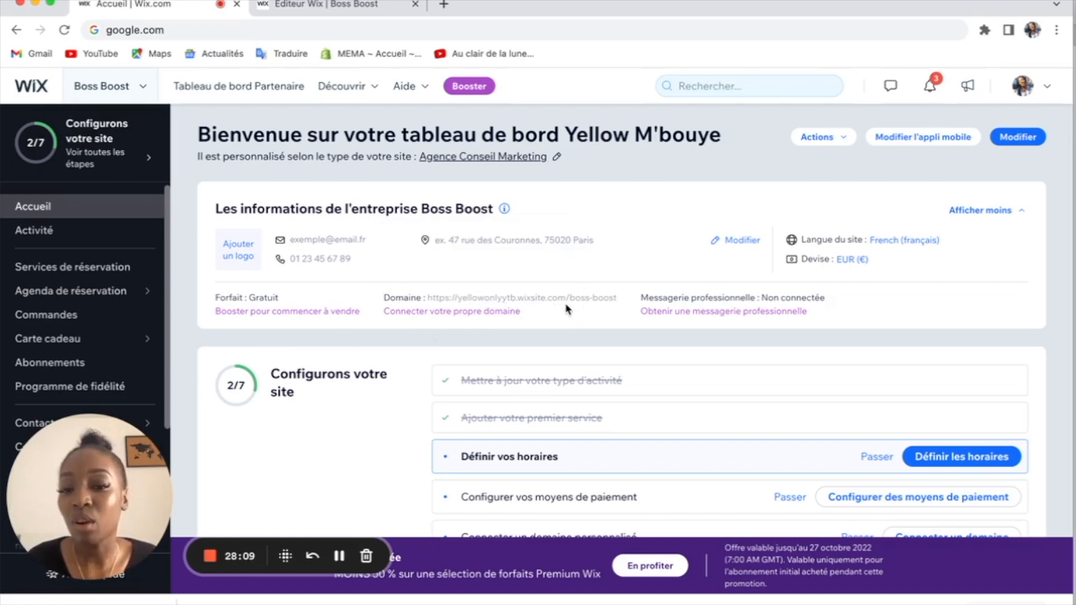
mouse_move(567, 308)
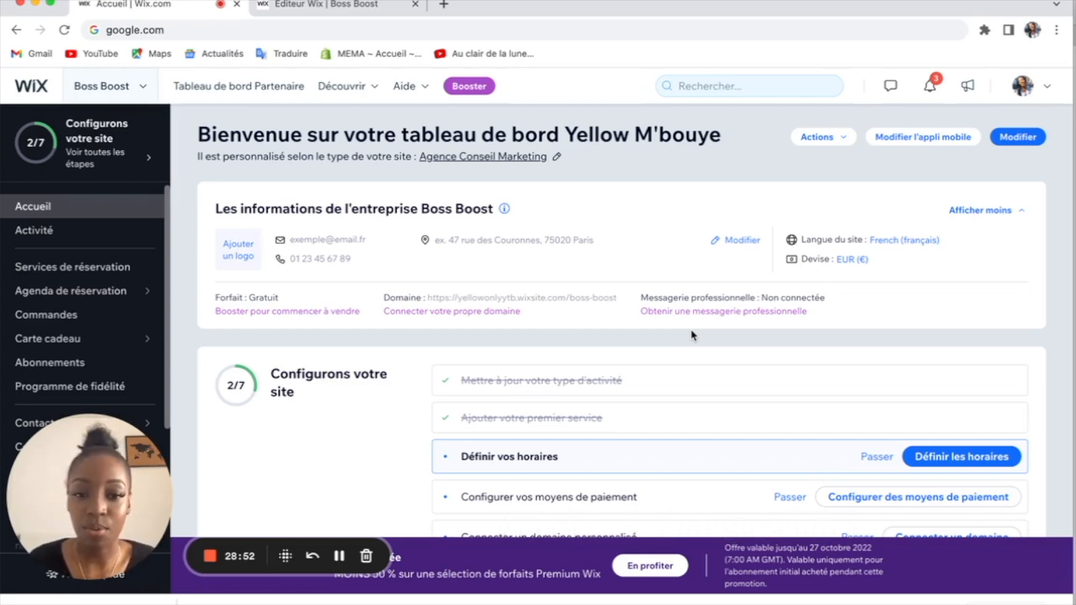
scroll(691, 334, "down", 4)
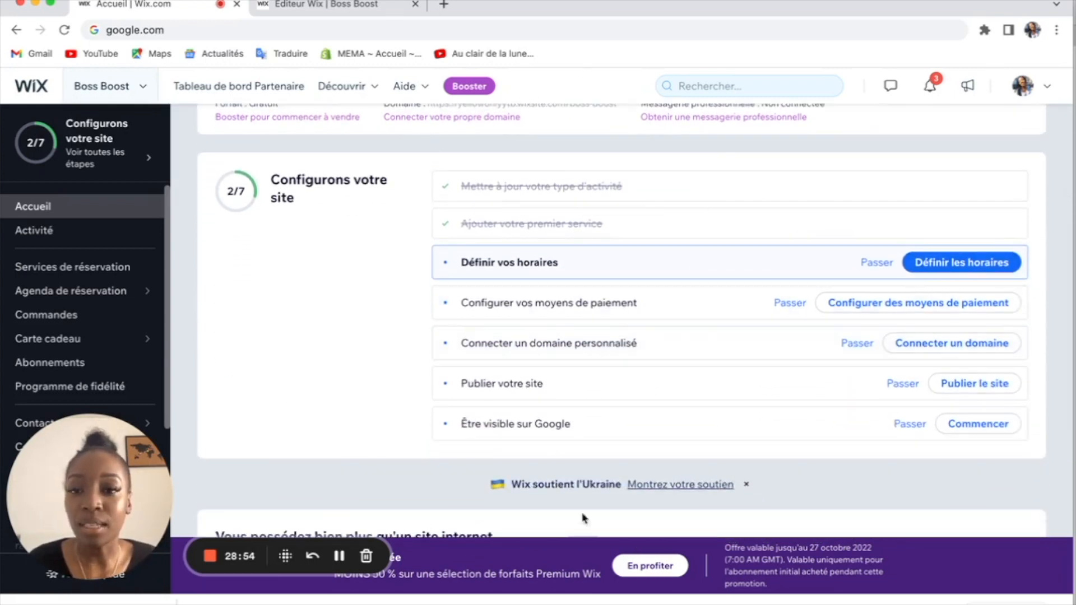
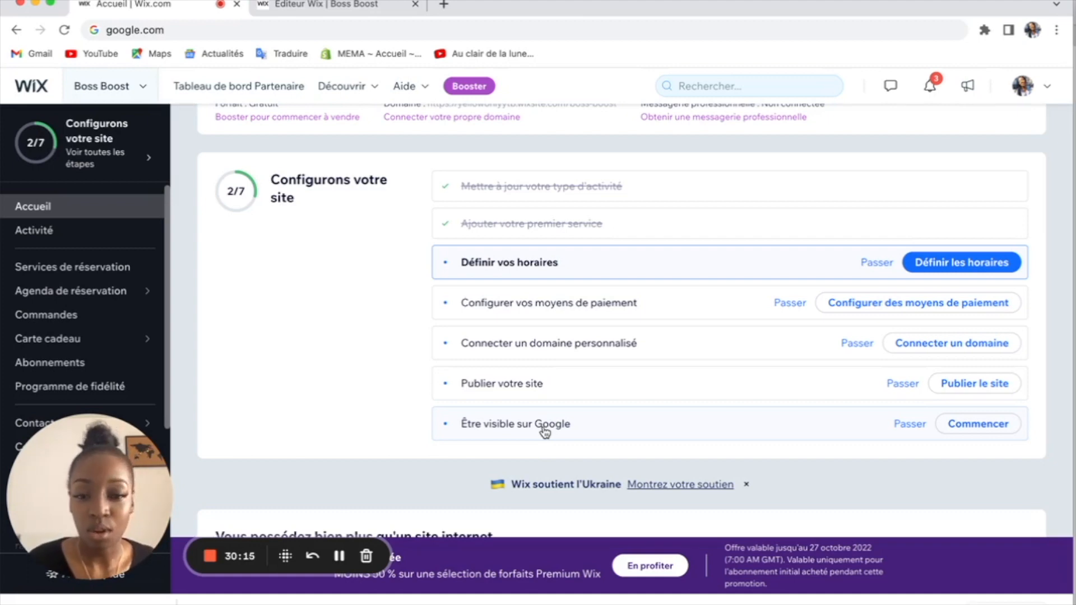
scroll(544, 430, "down", 6)
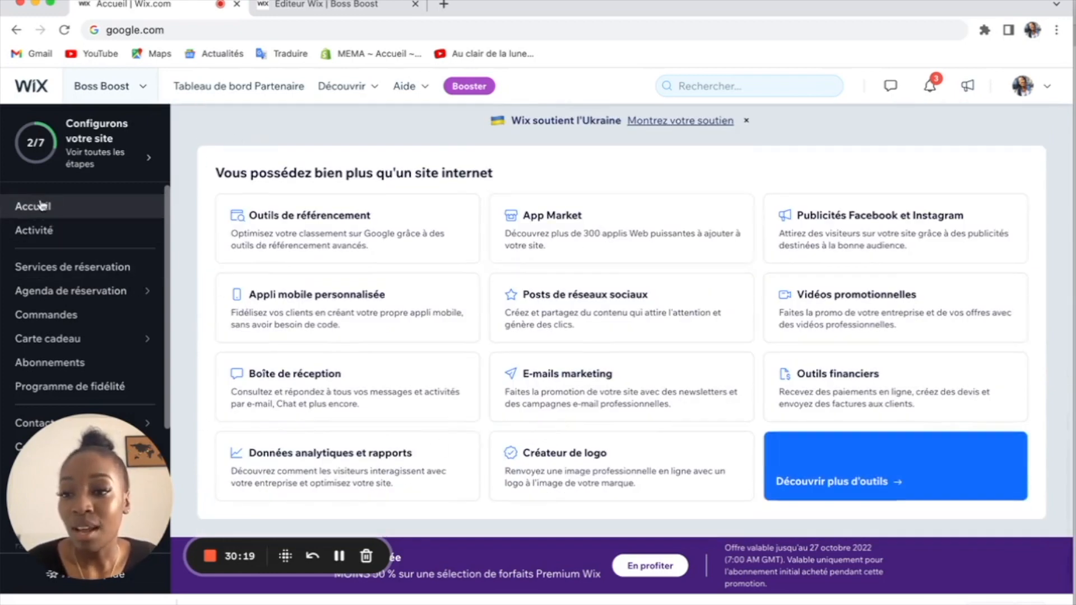
- Open the site's activity overview and examine its analytics, upcoming sessions, campaigns, and site and app sections
left_click(65, 236)
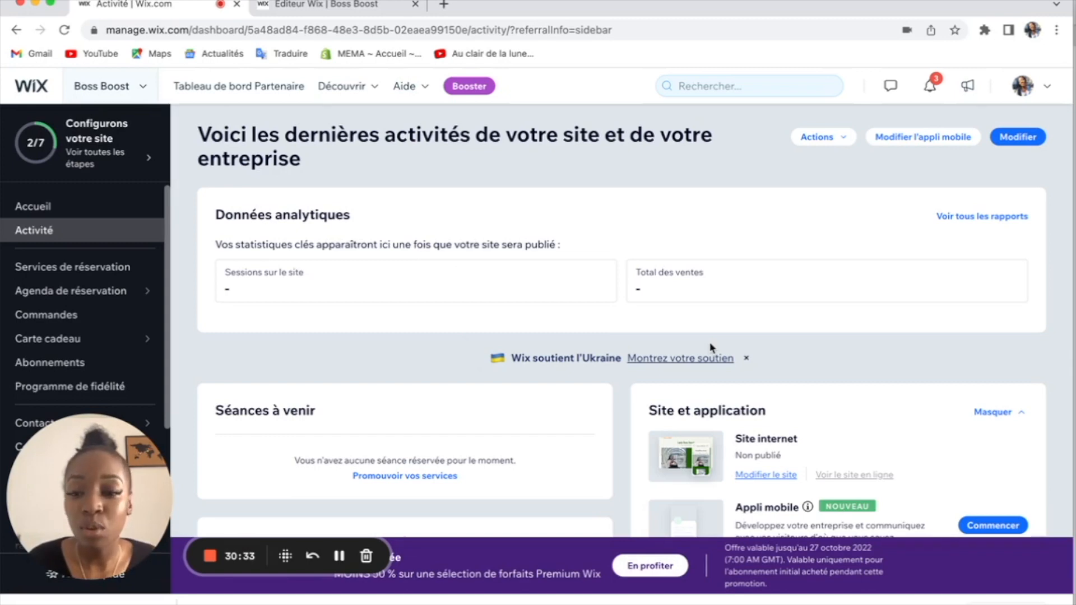
scroll(710, 348, "down", 5)
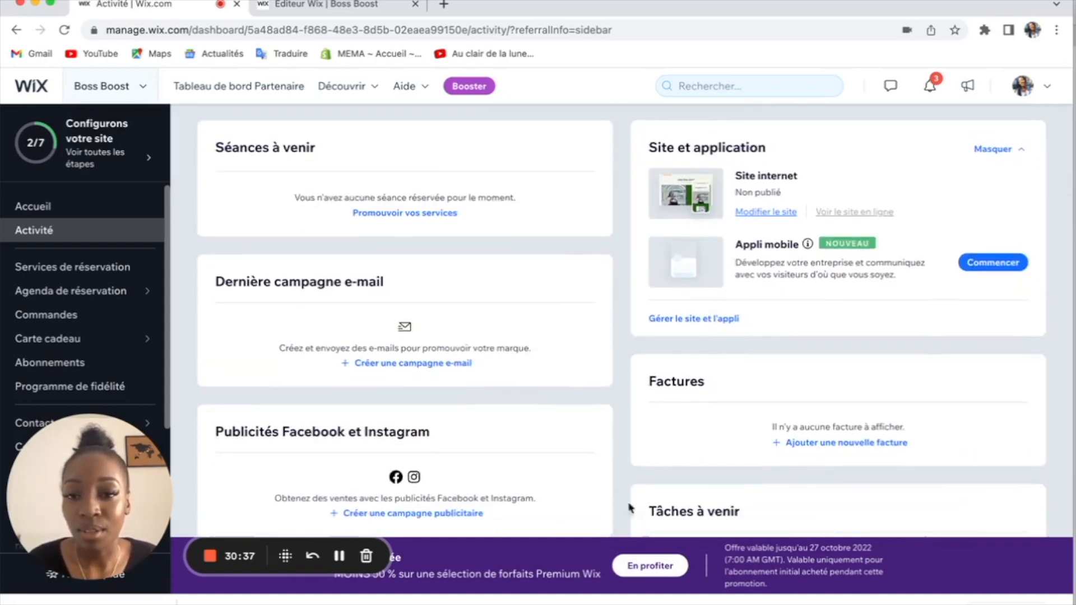
scroll(623, 369, "down", 5)
scroll(624, 370, "up", 10)
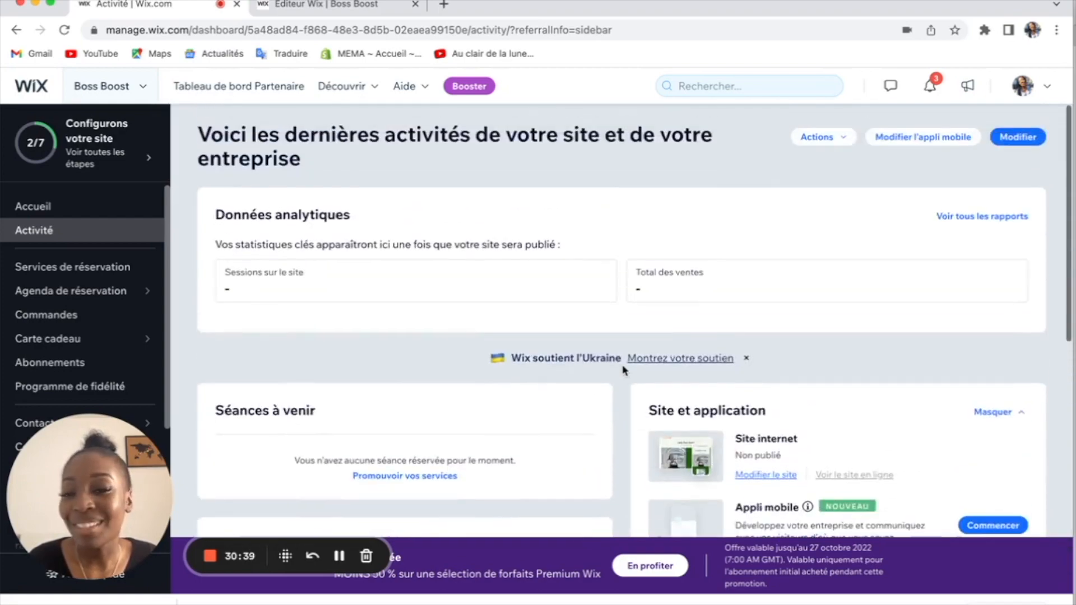
scroll(624, 370, "down", 10)
scroll(624, 370, "up", 10)
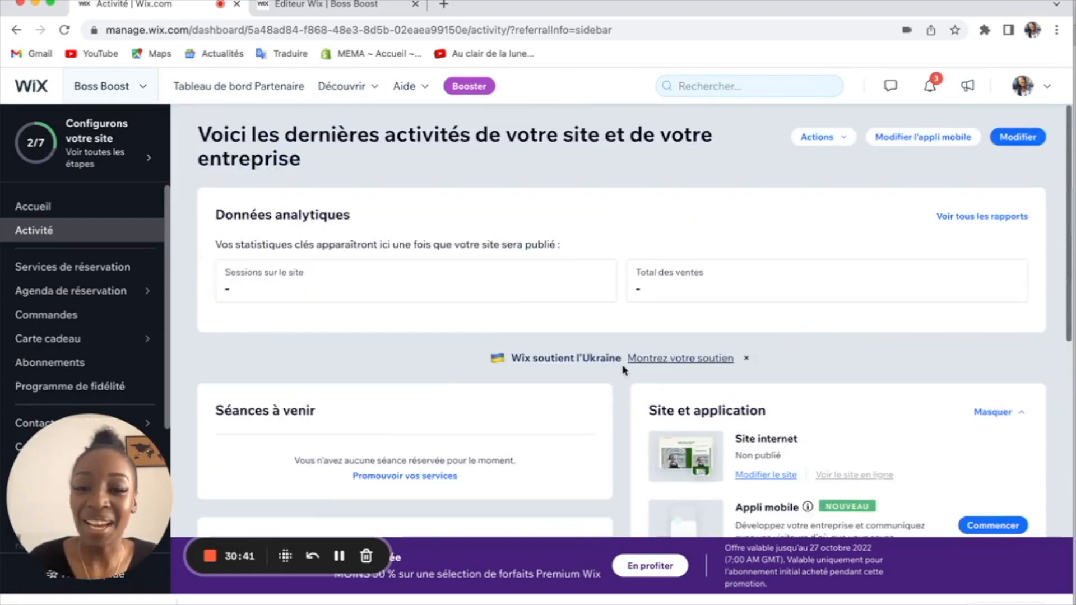
scroll(623, 370, "down", 2)
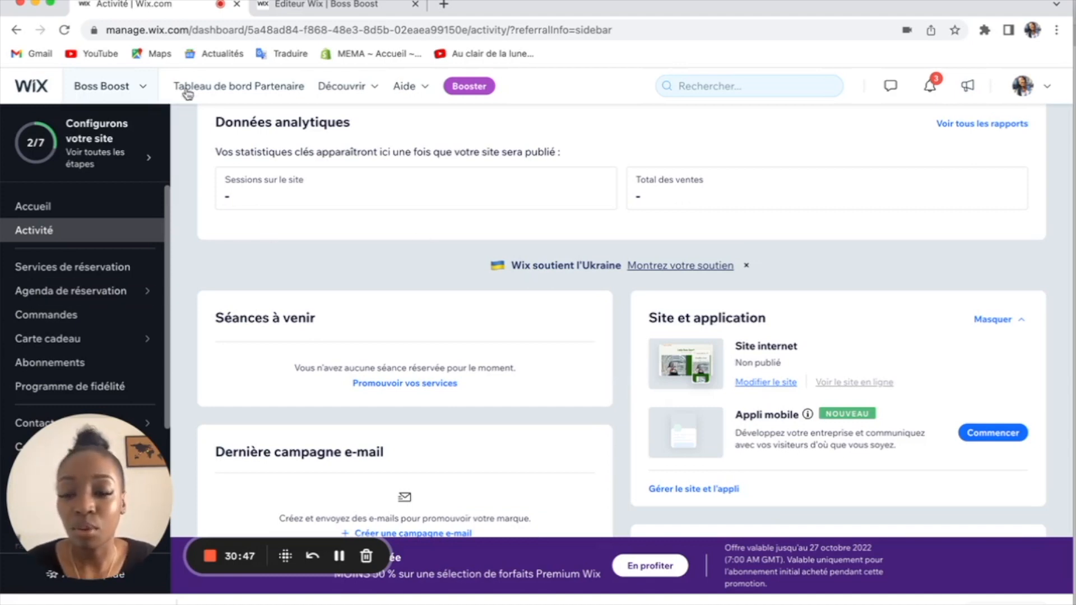
scroll(452, 245, "up", 2)
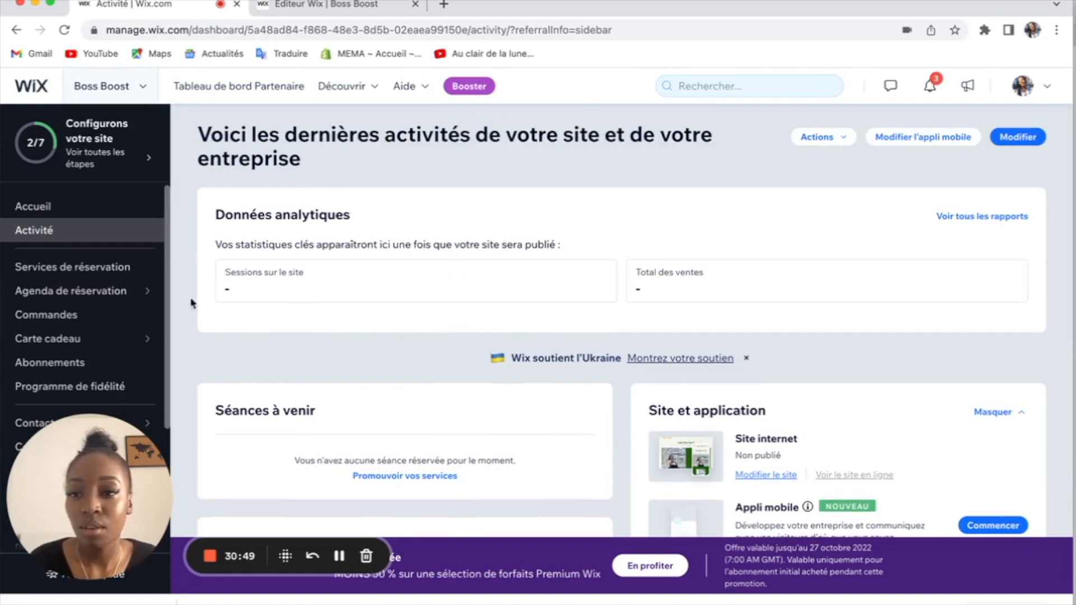
- Open the booking services list and add a new service of the individual type
left_click(73, 269)
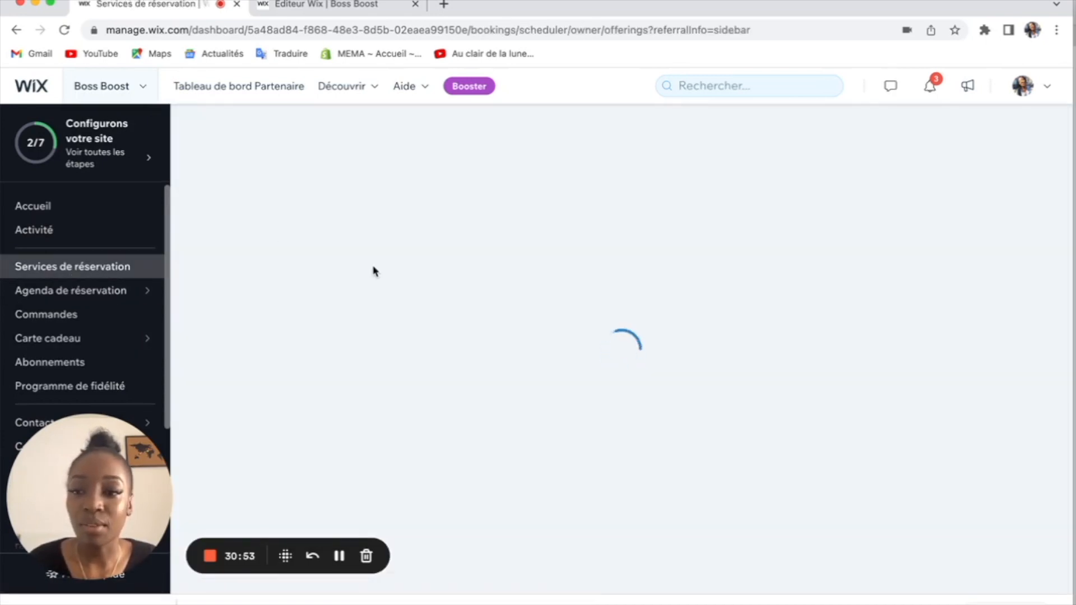
scroll(390, 367, "down", 2)
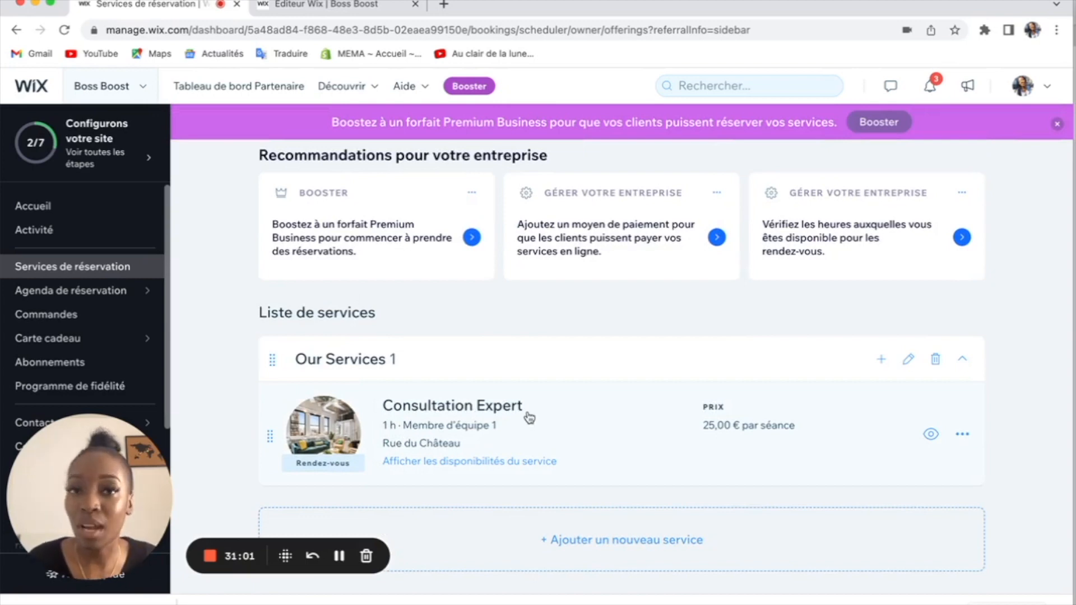
left_click(515, 549)
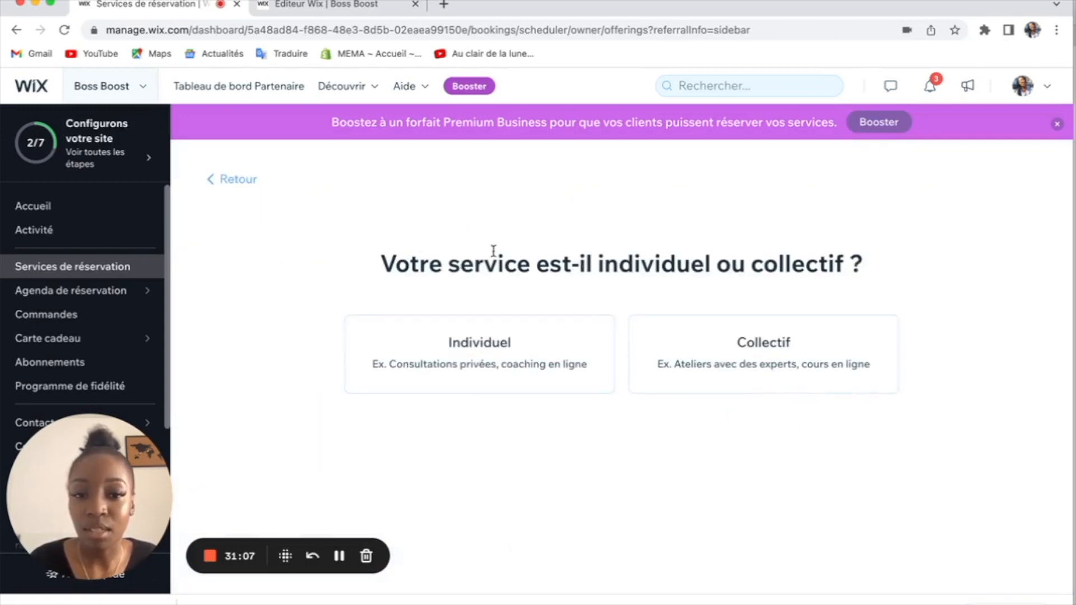
left_click(502, 341)
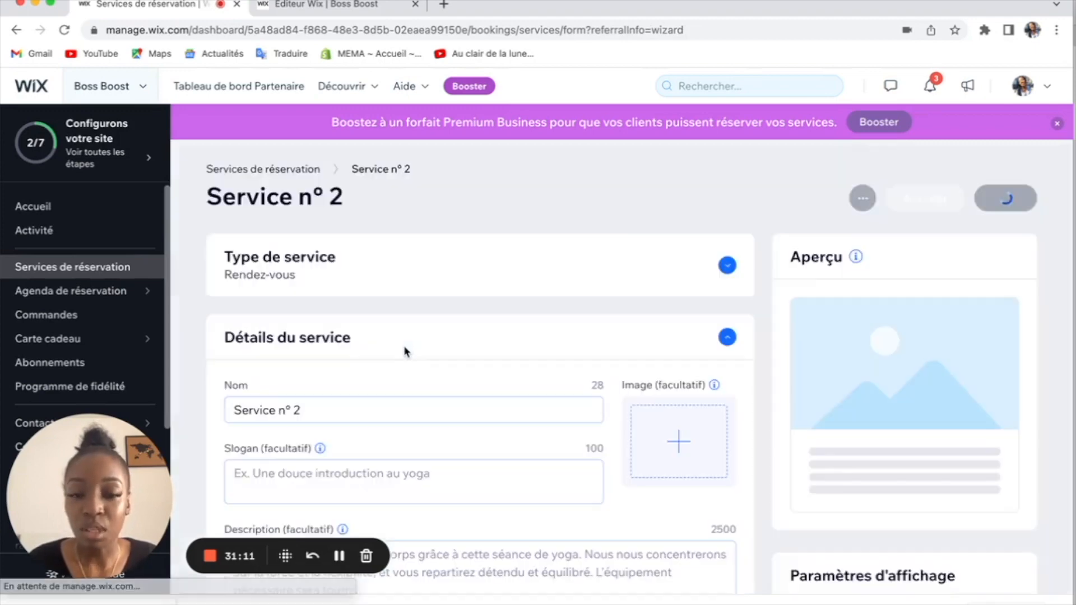
- Name the new booking service "Cours création de site web"
left_click(331, 412)
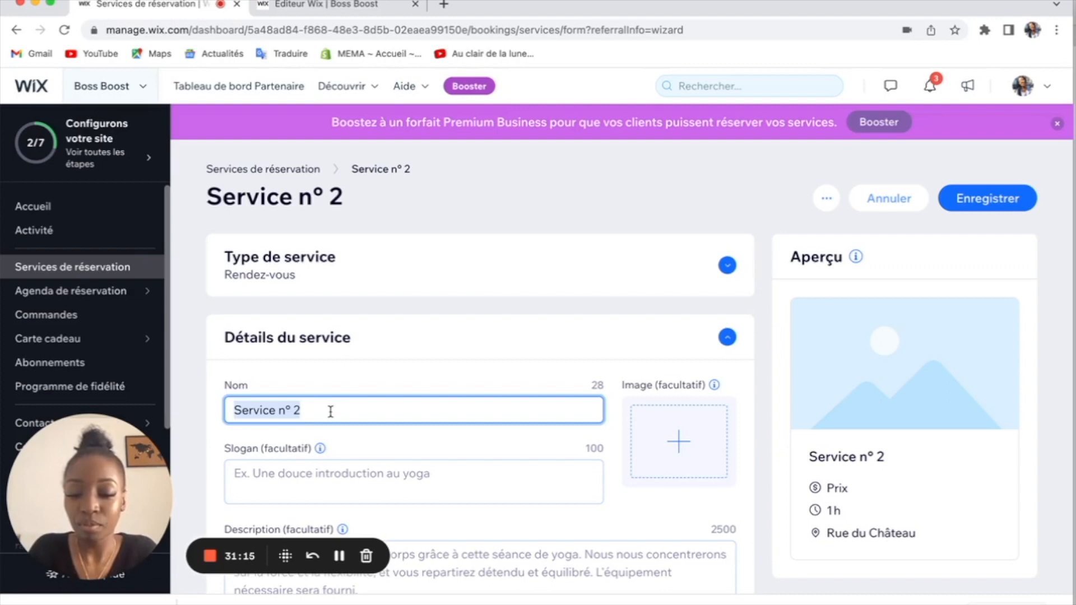
type("Cours cré")
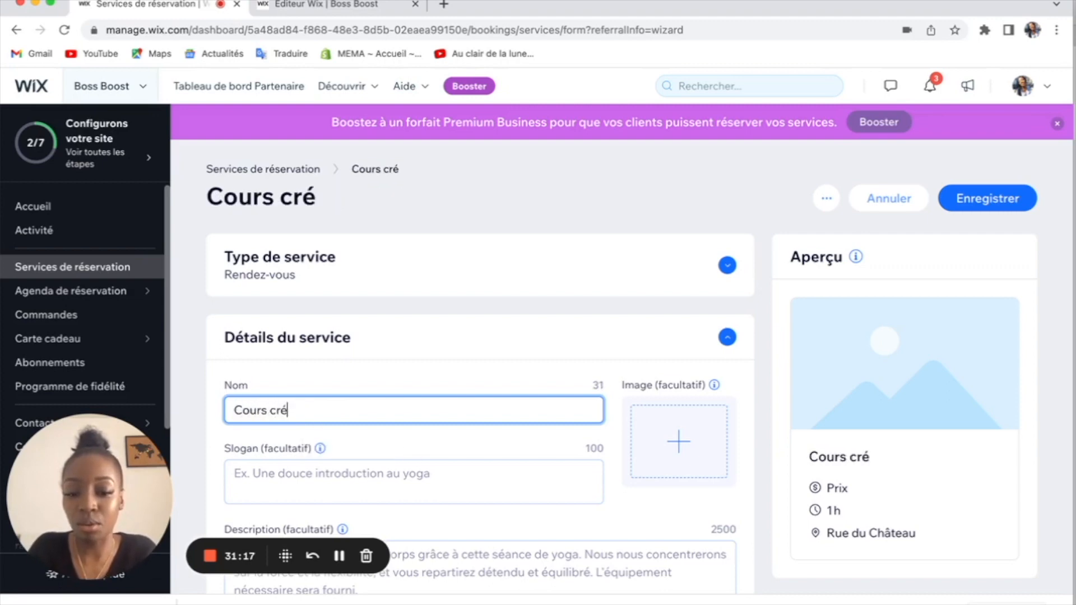
type("ation de site ")
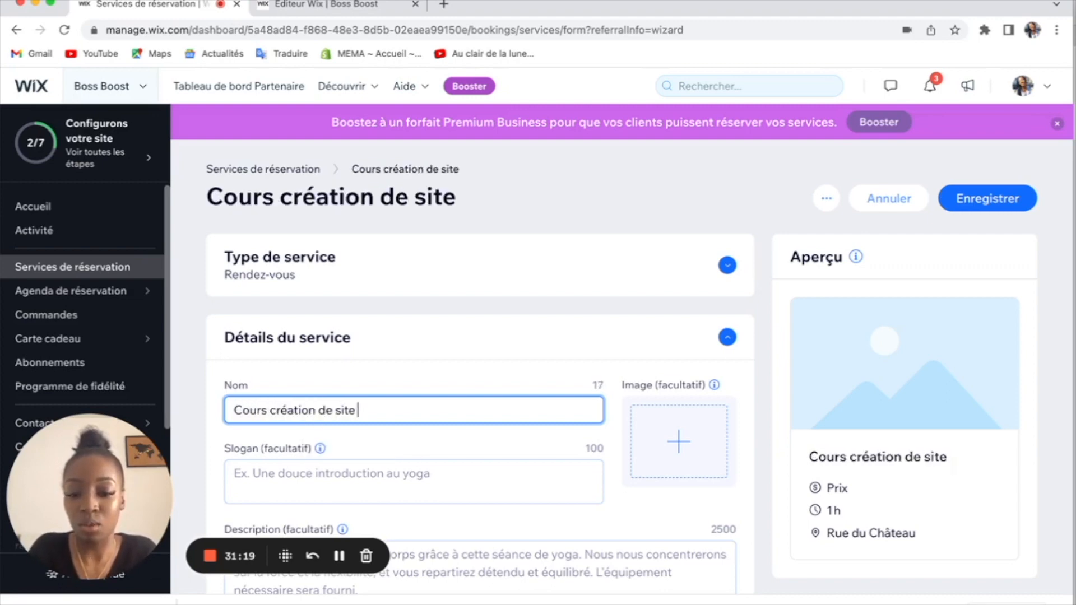
type("web")
- Set the service's slogan to "Pour débutant et experts"
scroll(353, 376, "down", 4)
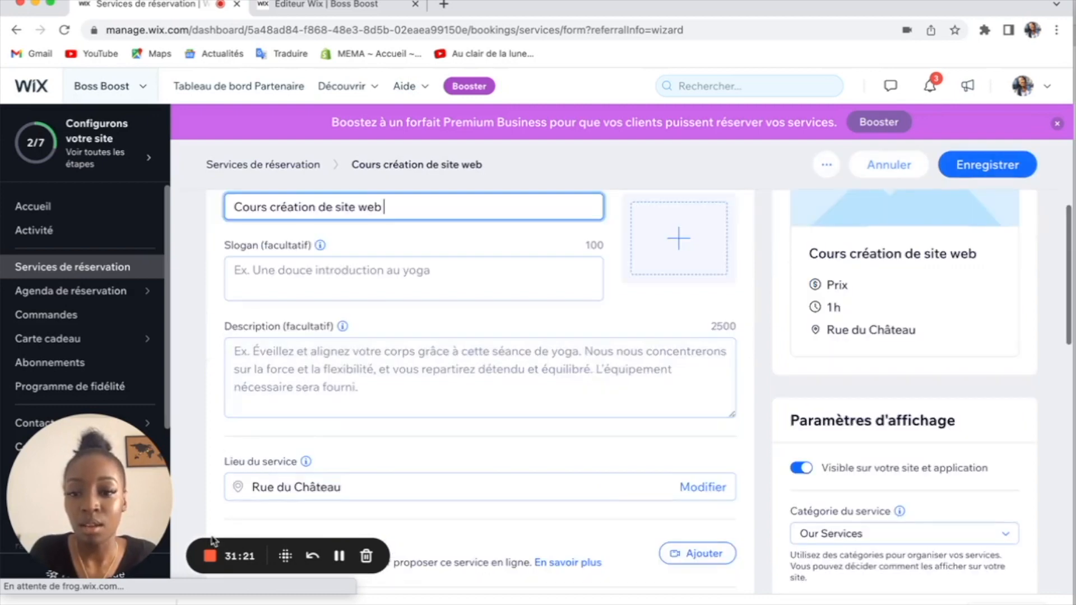
scroll(354, 377, "up", 2)
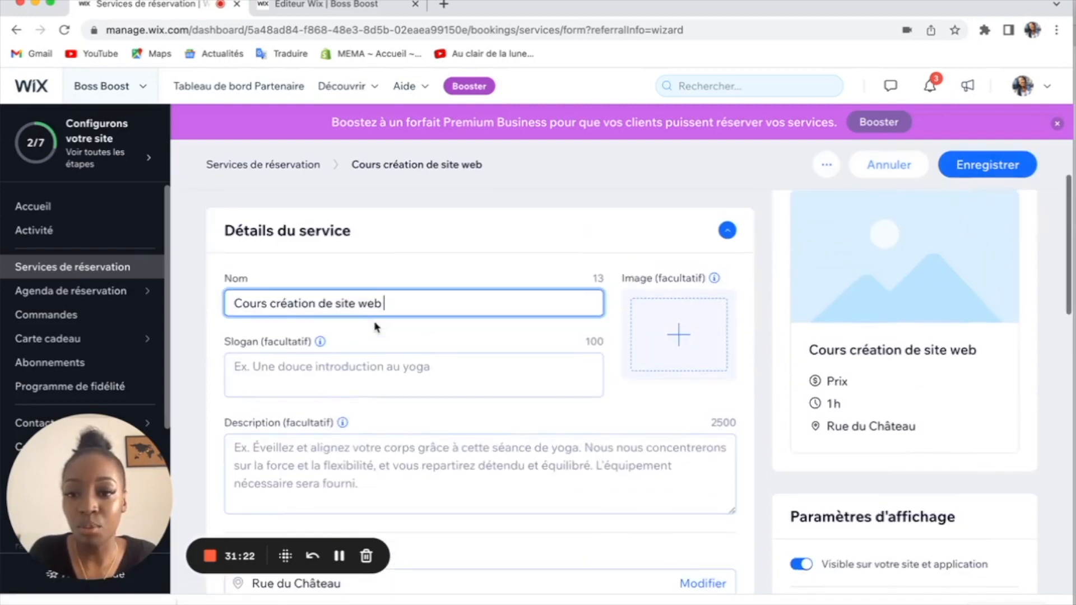
left_click(353, 376)
type("Pou")
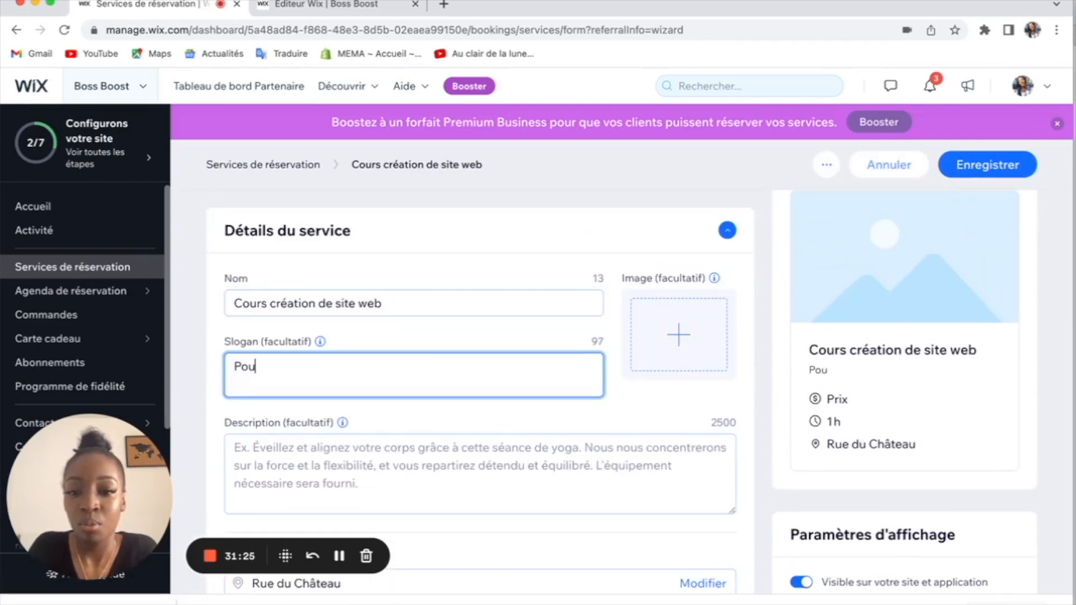
type("r débutan")
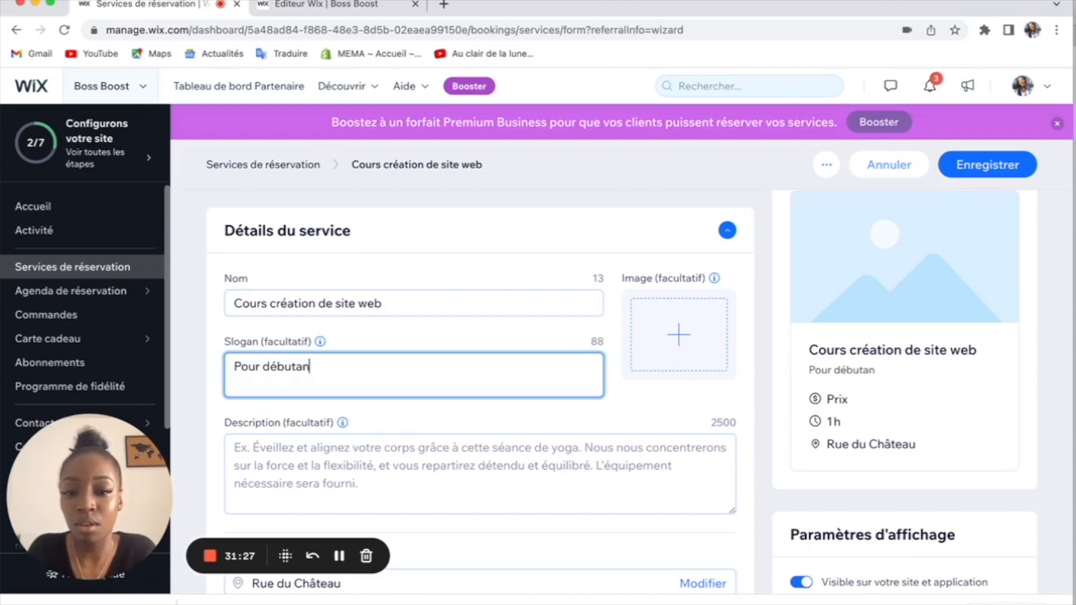
type("t et experts")
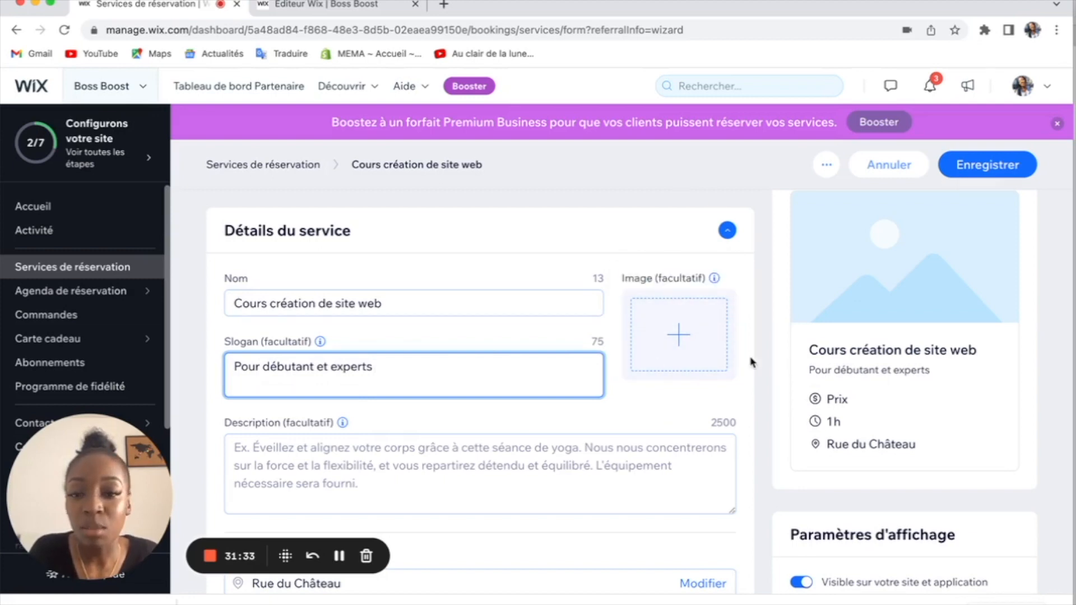
- Start the service description with "Dans ce cours nous allons voir :" and a first list line "- Choix d'un template"
scroll(752, 361, "down", 3)
scroll(752, 362, "up", 2)
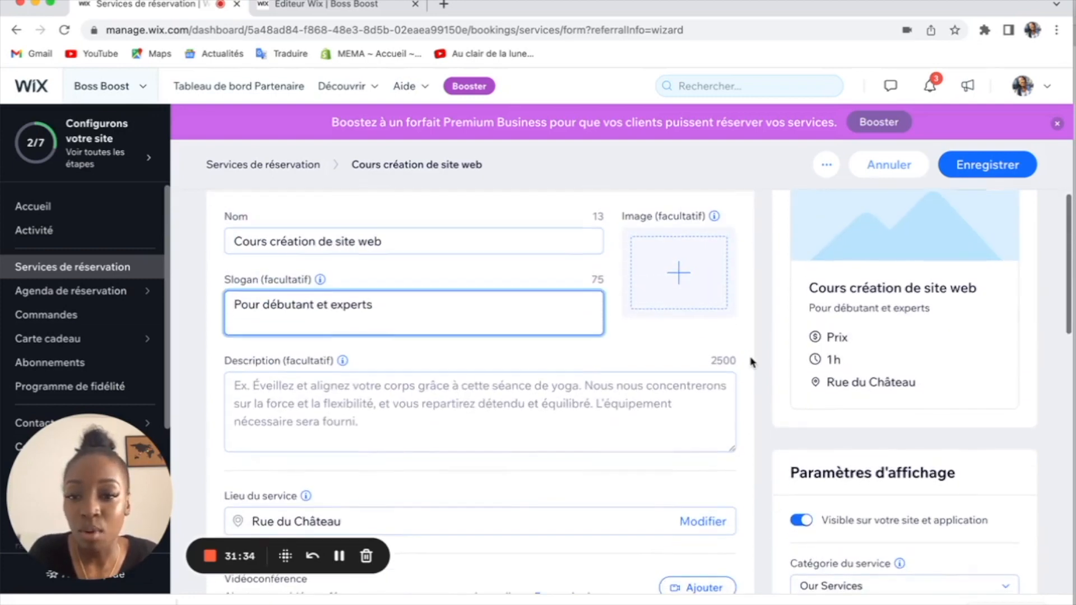
left_click(457, 415)
type("D")
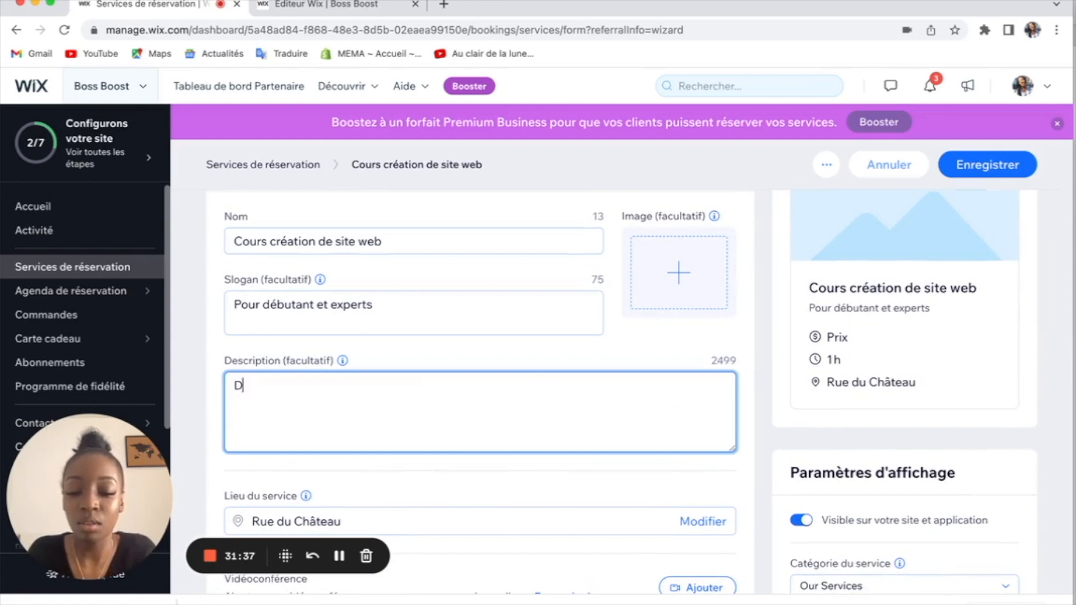
type("ans ce cours ")
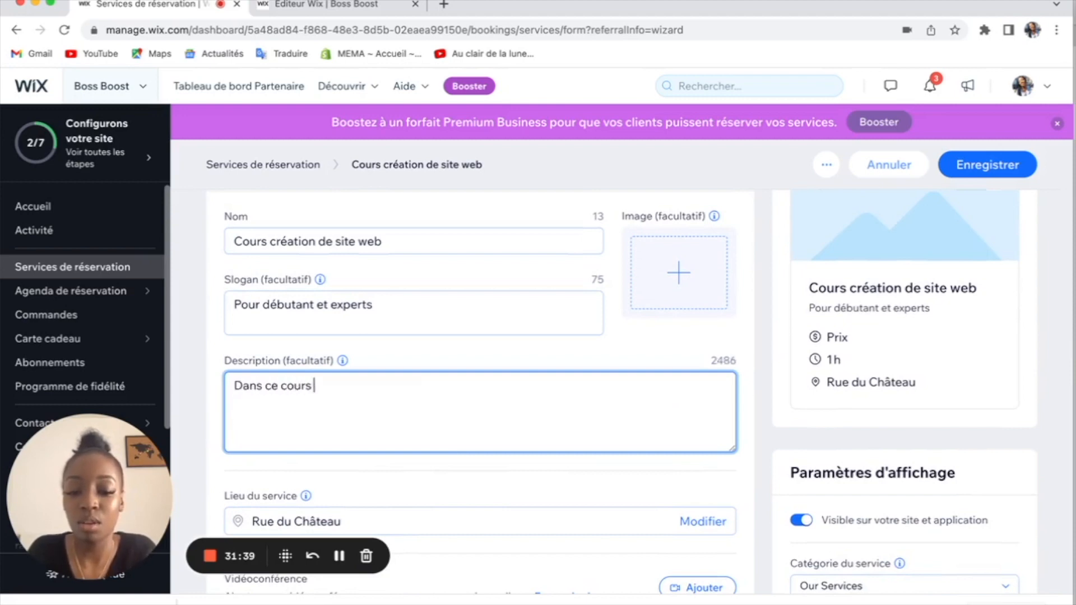
type("nous allons voir ")
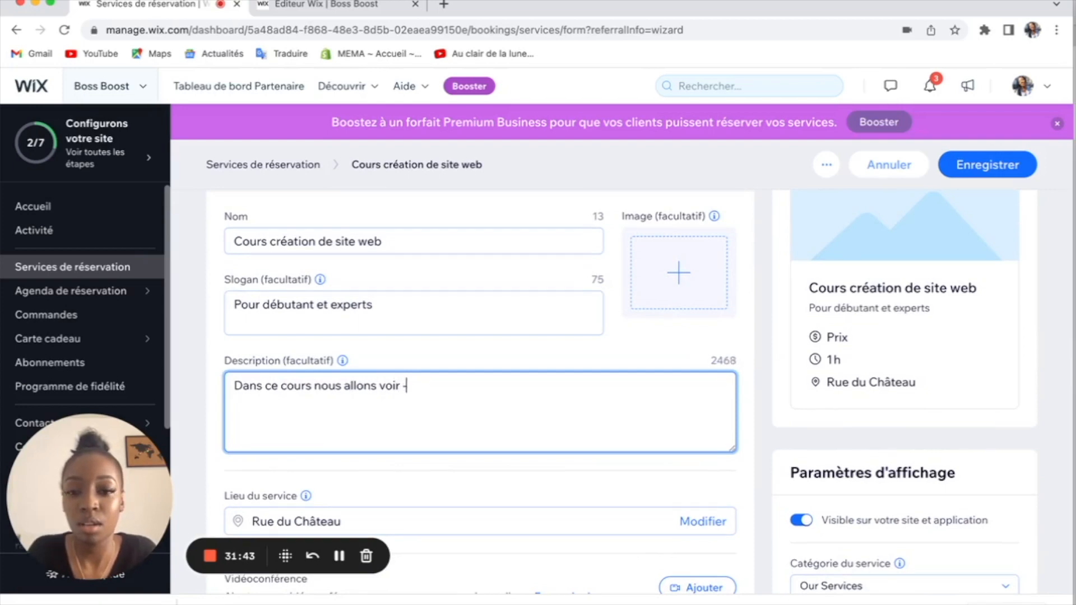
type(":")
key("Return")
type("- Choix d'un template")
key("Return")
- Add the description list lines "- Page accueil", "- Personnalisation" and "- etc."
type("-")
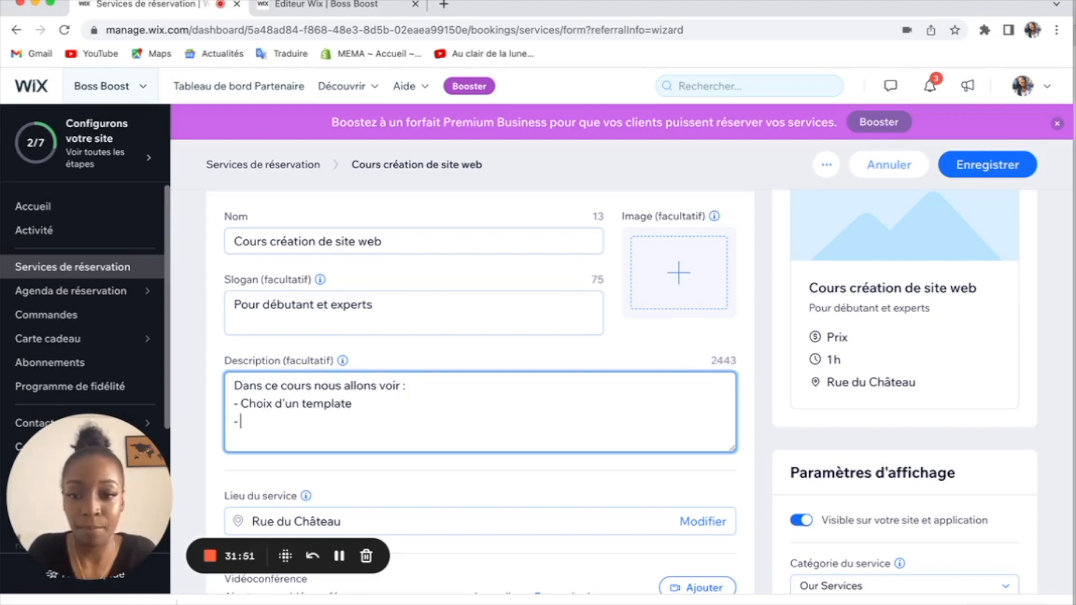
type(" Page accueil")
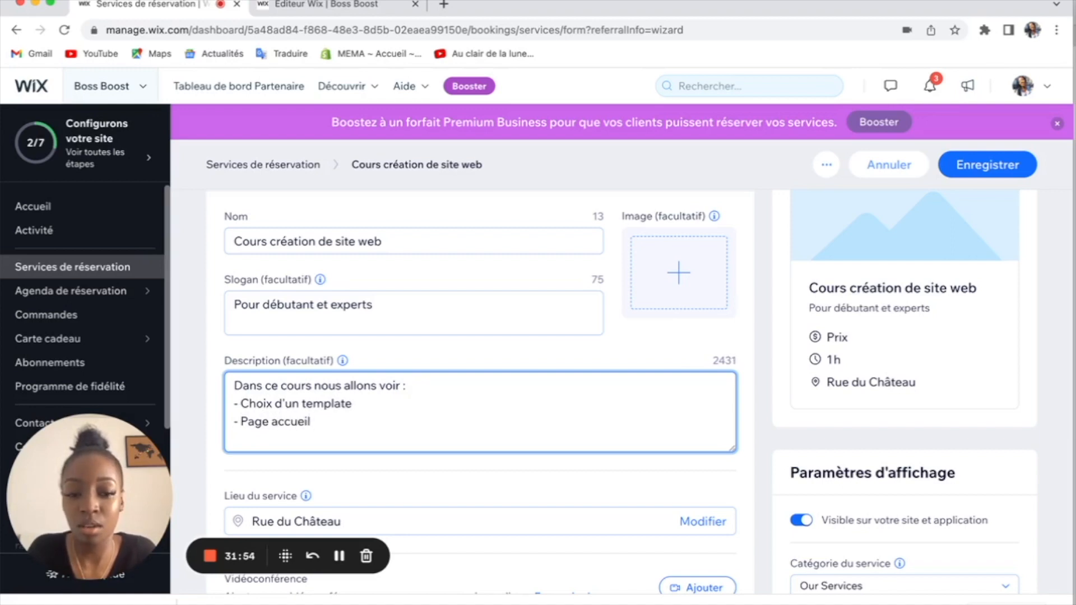
key("Return")
type("- ")
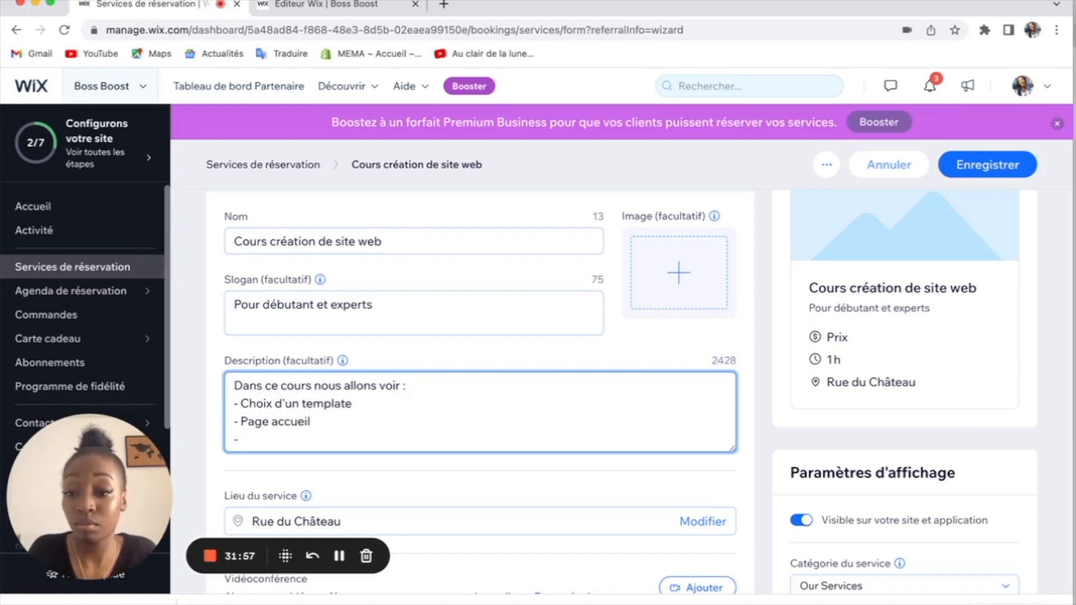
type("Pers")
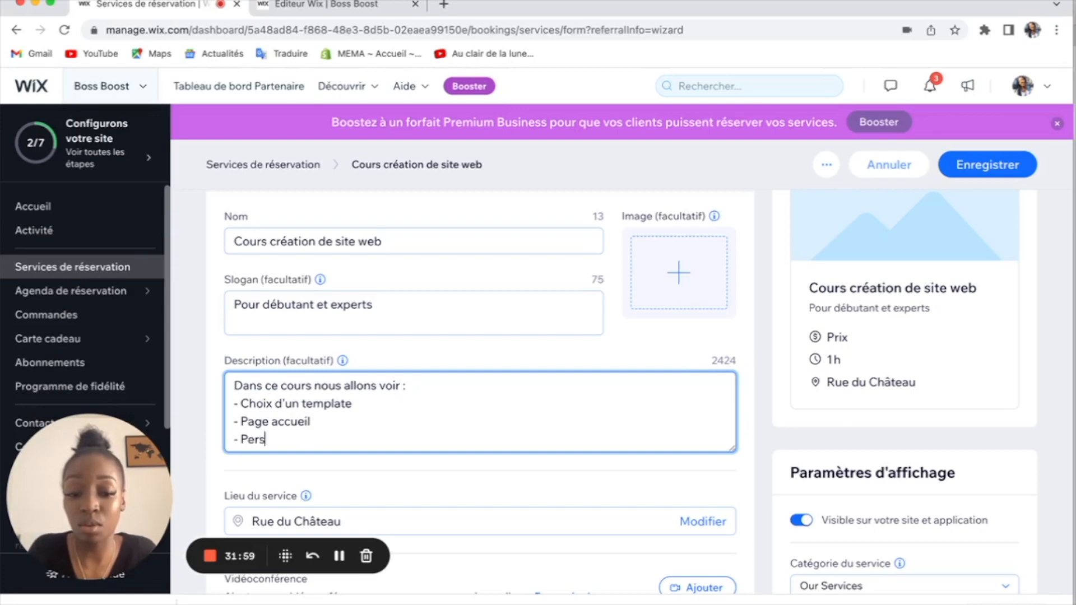
type("onnalisation")
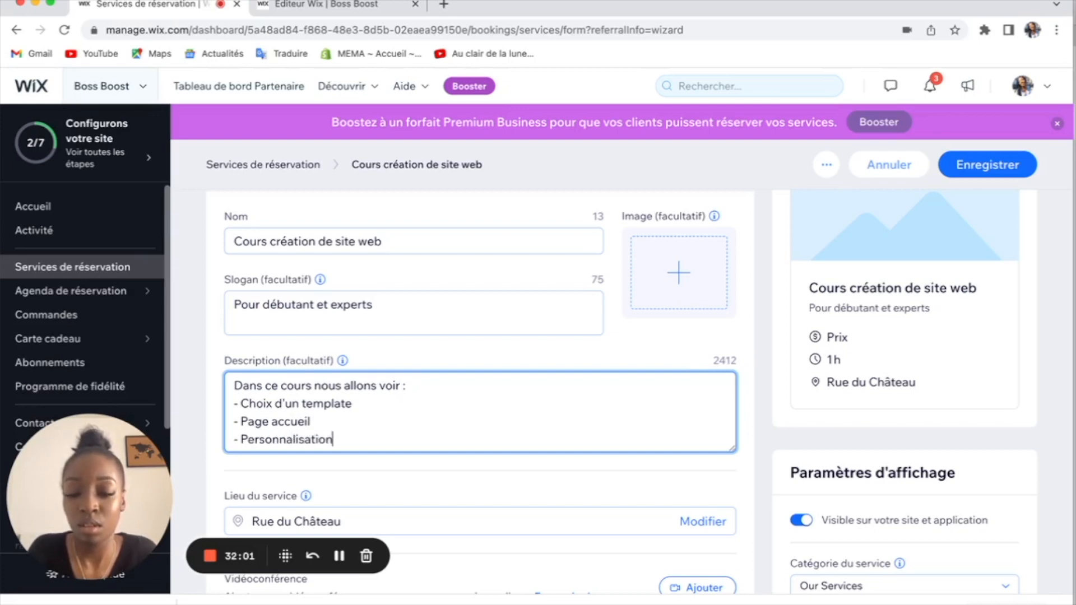
key("Return")
type("- e")
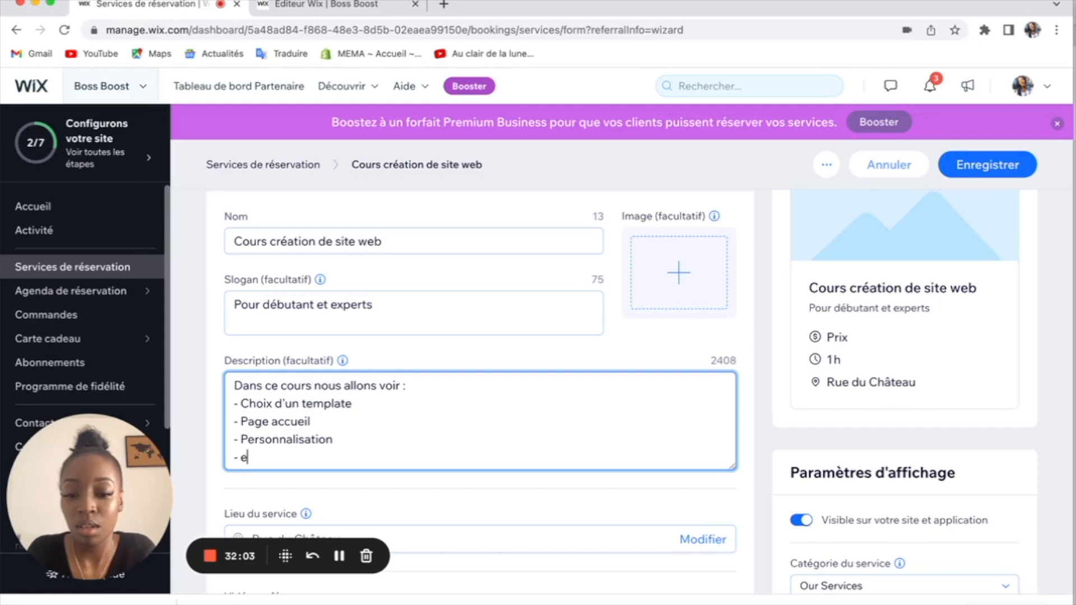
type("tc.")
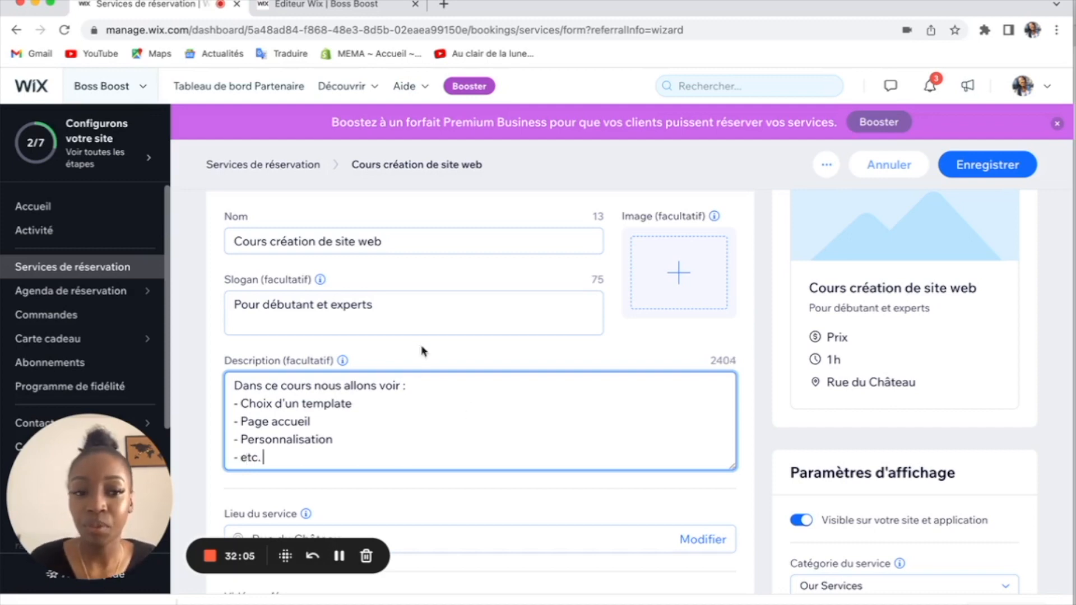
scroll(476, 399, "down", 4)
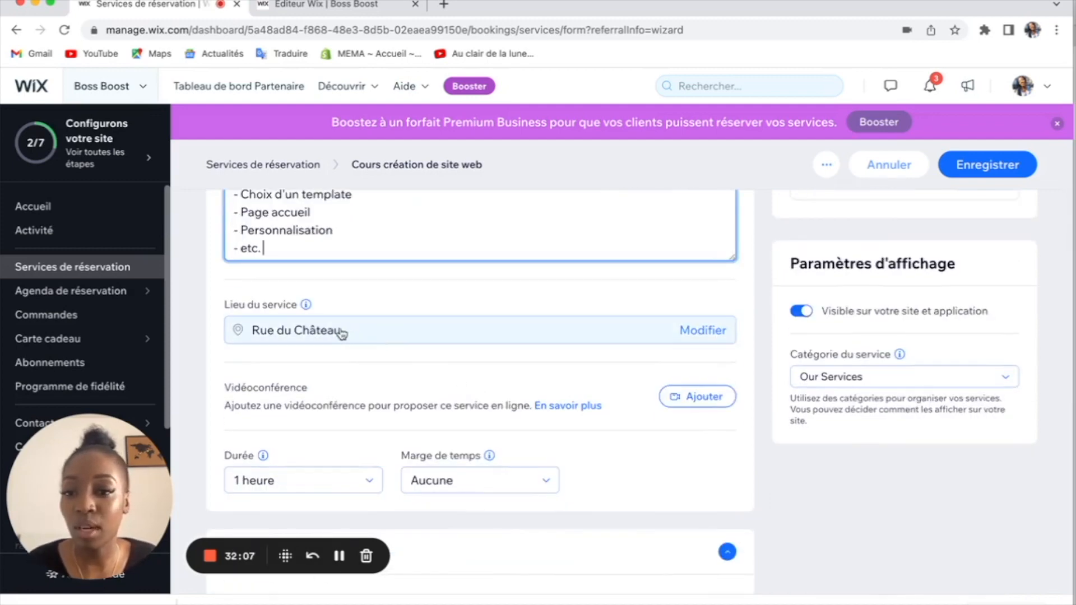
left_click(708, 331)
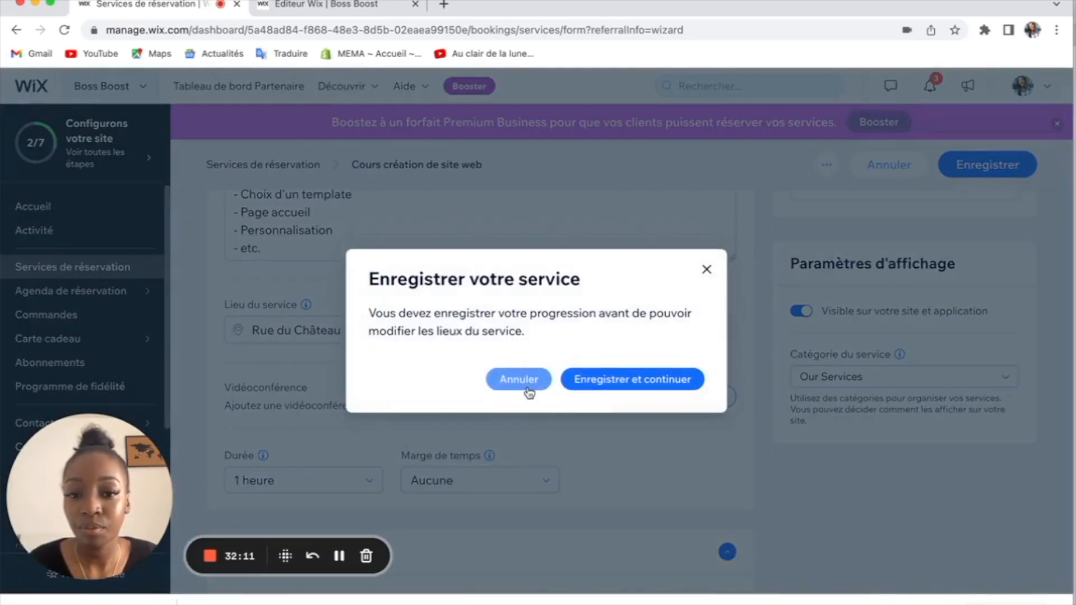
left_click(707, 269)
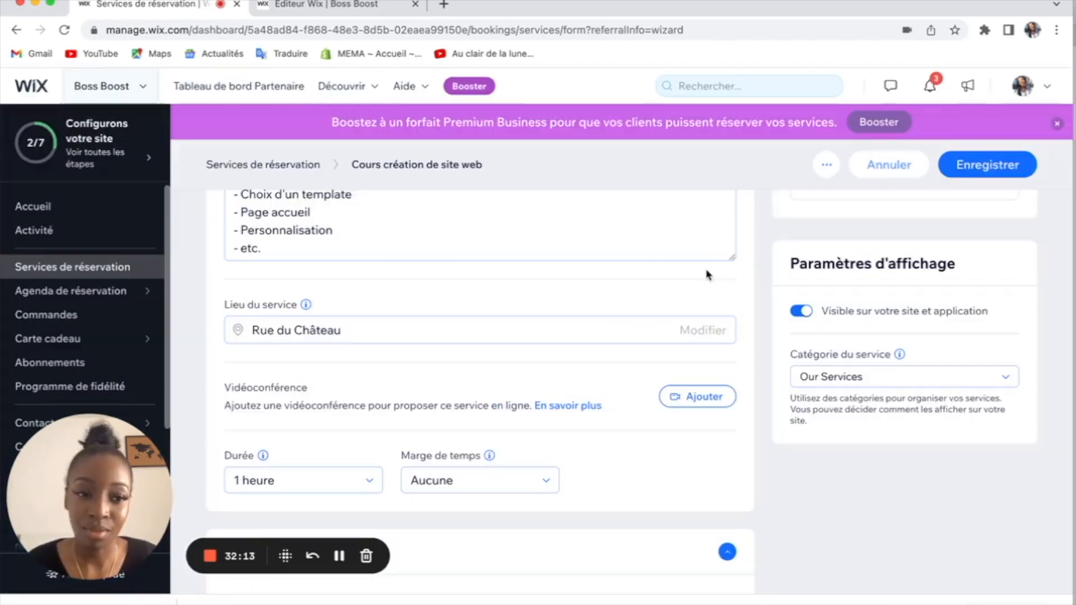
- Set the service's fixed price amount to 50 €
left_click(991, 168)
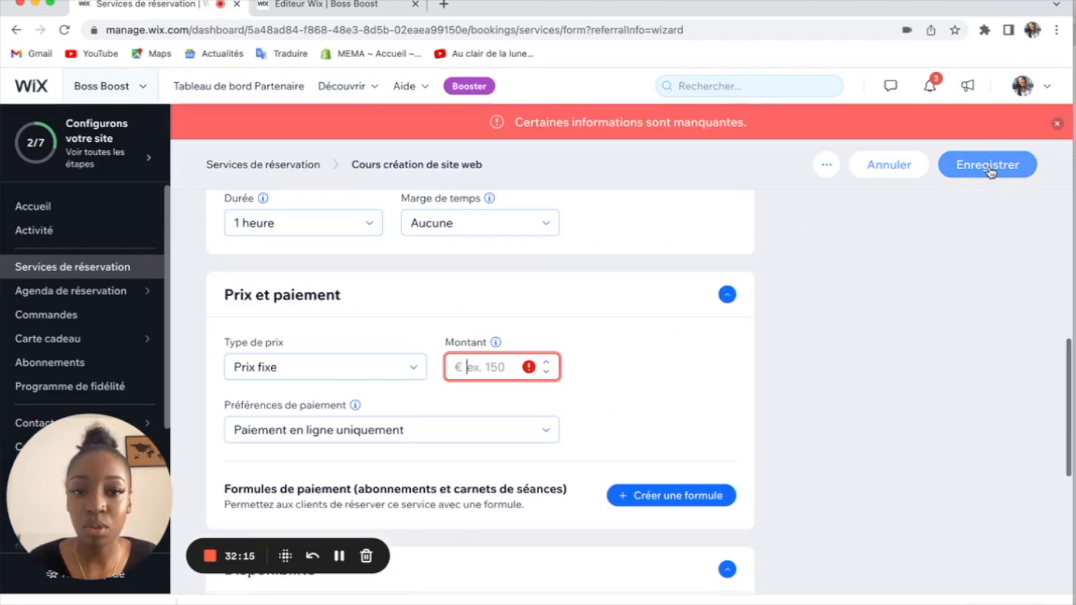
left_click(483, 367)
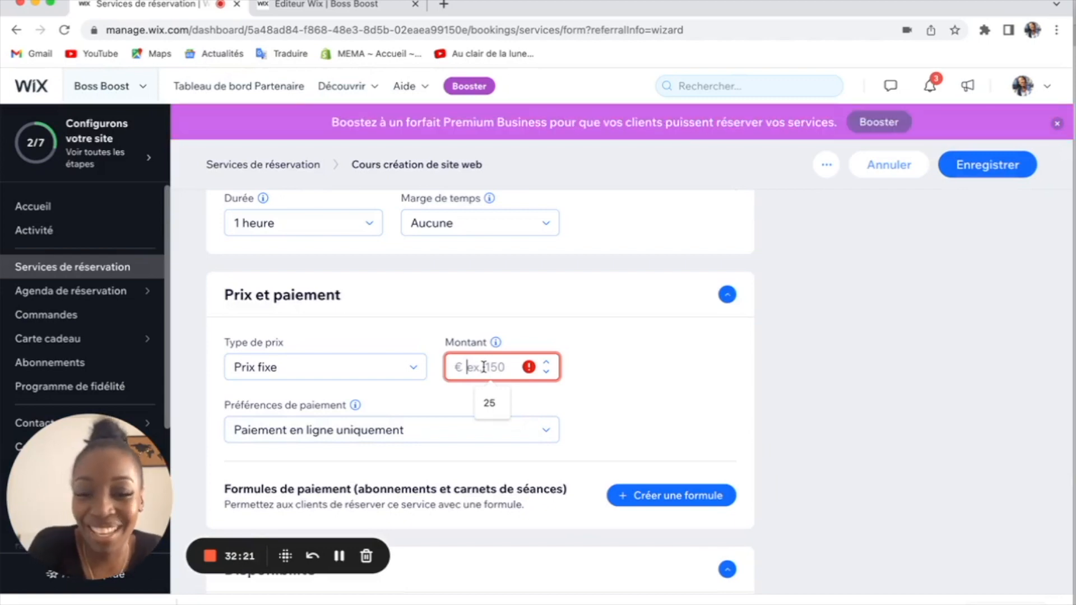
type("50")
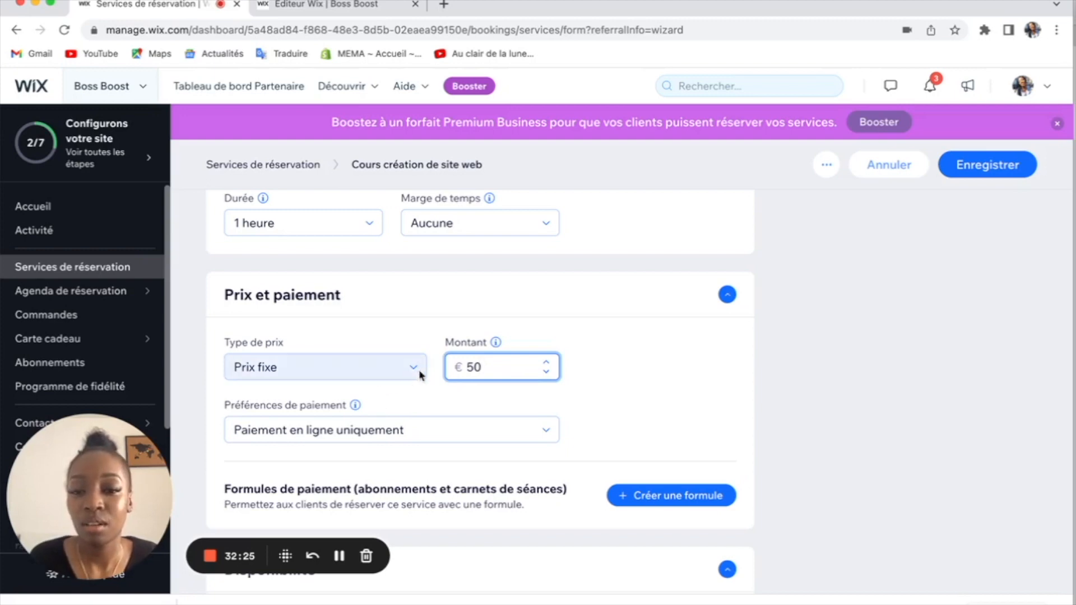
left_click(454, 398)
scroll(922, 237, "up", 4)
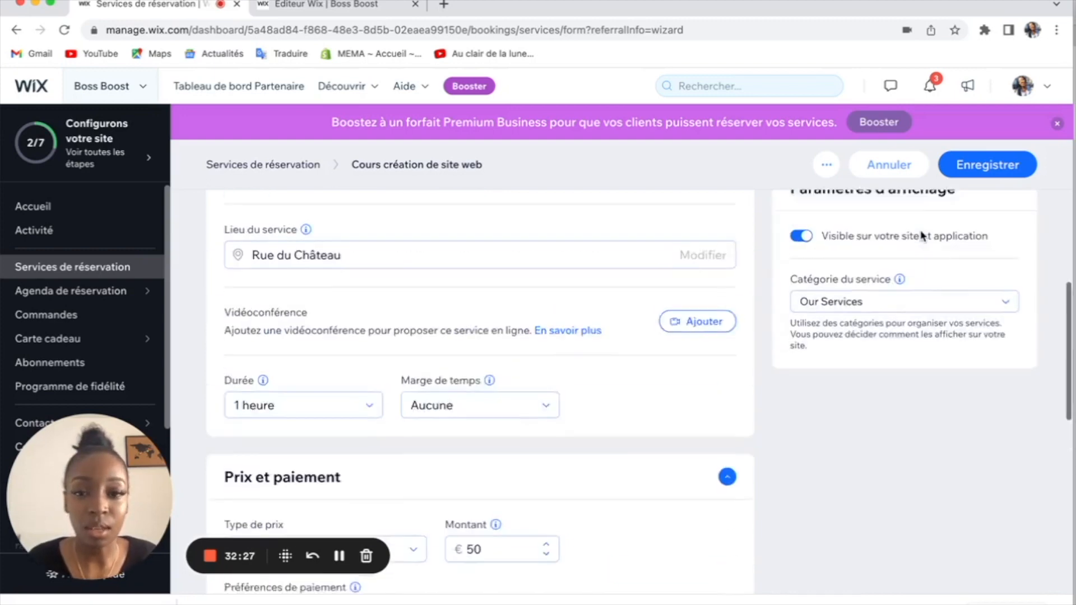
- Save the service, dismiss the upgrade offer and reopen "Cours création de site web" from the service list
left_click(988, 164)
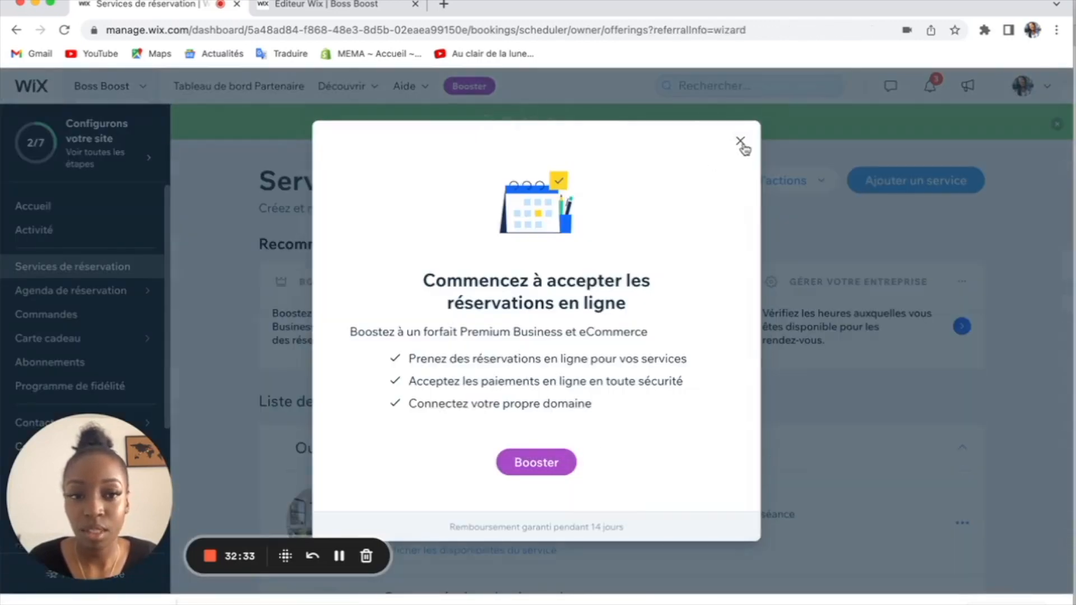
left_click(741, 141)
scroll(701, 353, "down", 4)
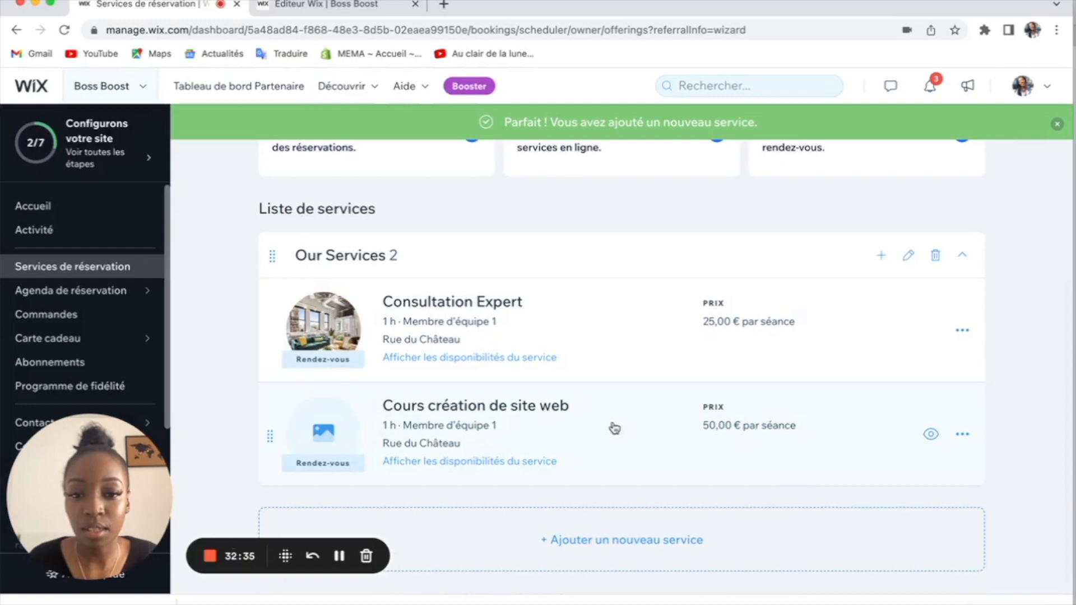
left_click(609, 426)
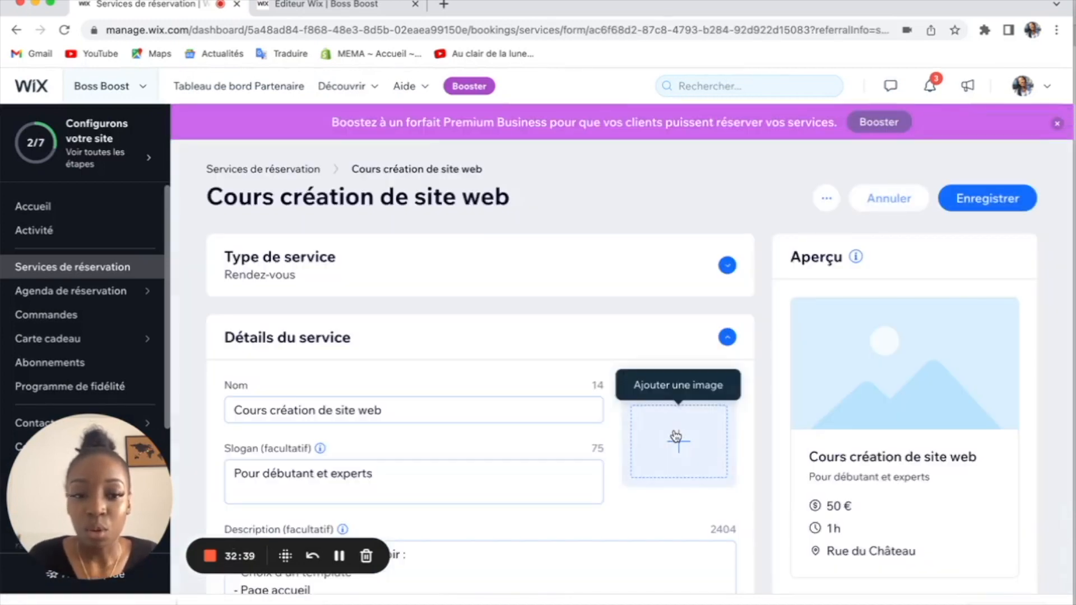
- Add the site file smartmockups_l9ocgtp8.jpg as the service's image
left_click(675, 436)
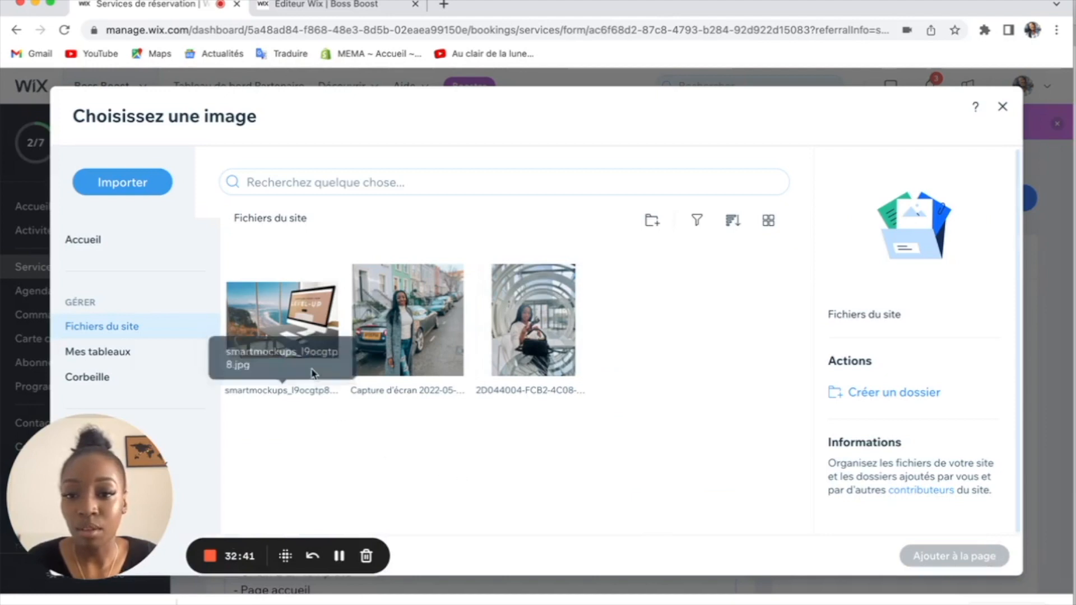
left_click(306, 352)
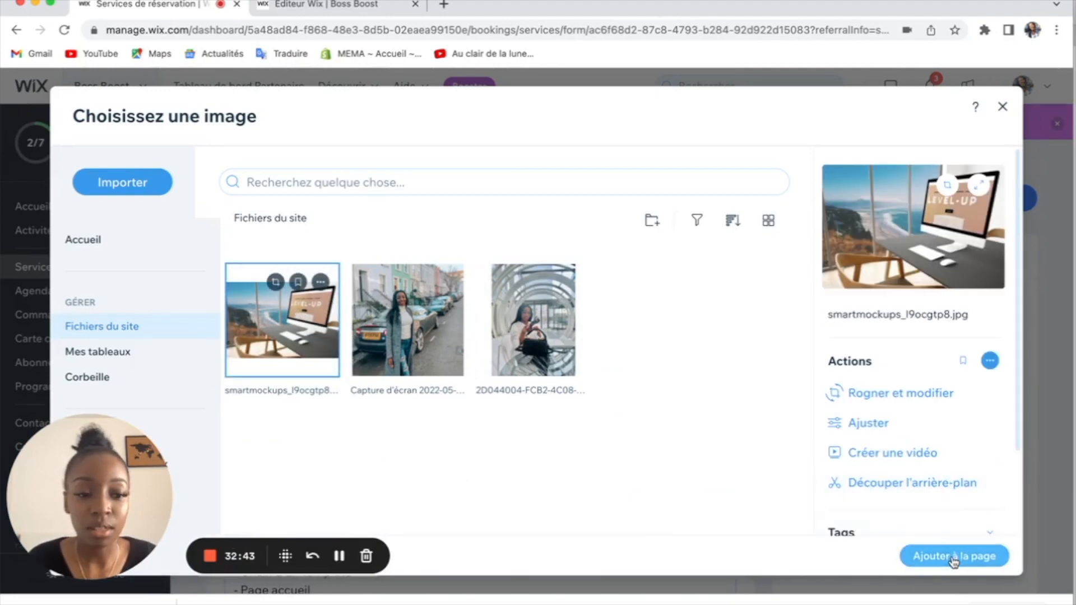
left_click(955, 557)
scroll(759, 457, "down", 5)
scroll(760, 459, "up", 2)
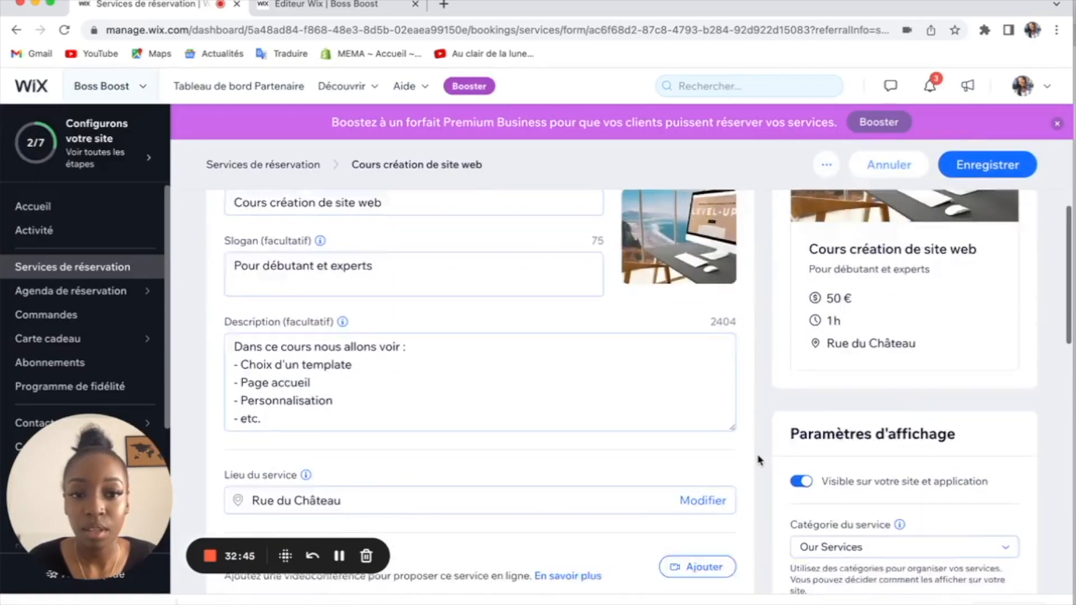
scroll(759, 460, "down", 3)
scroll(760, 437, "down", 3)
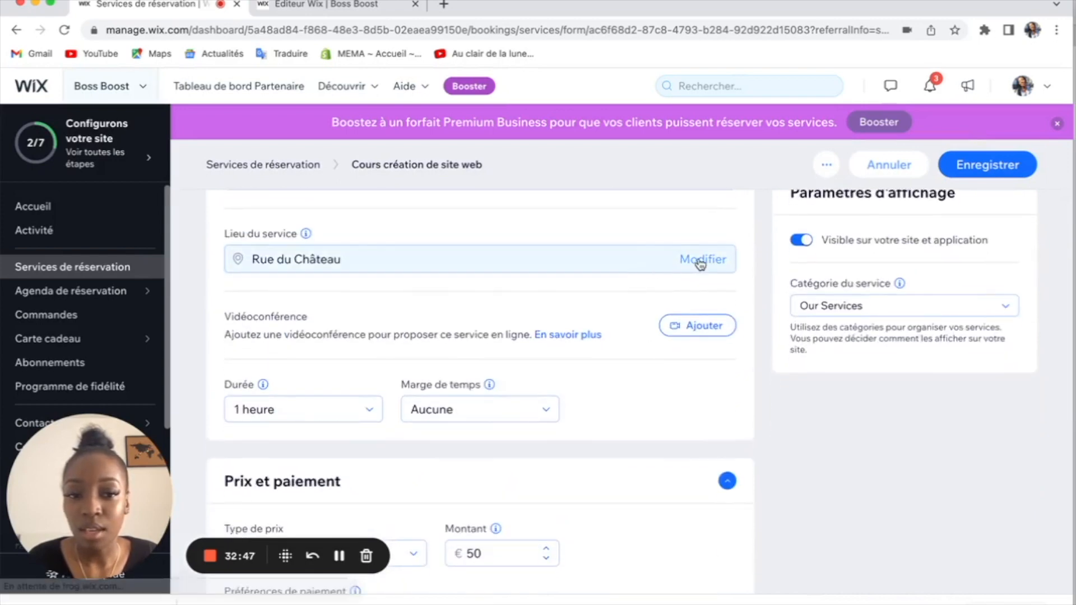
left_click(702, 260)
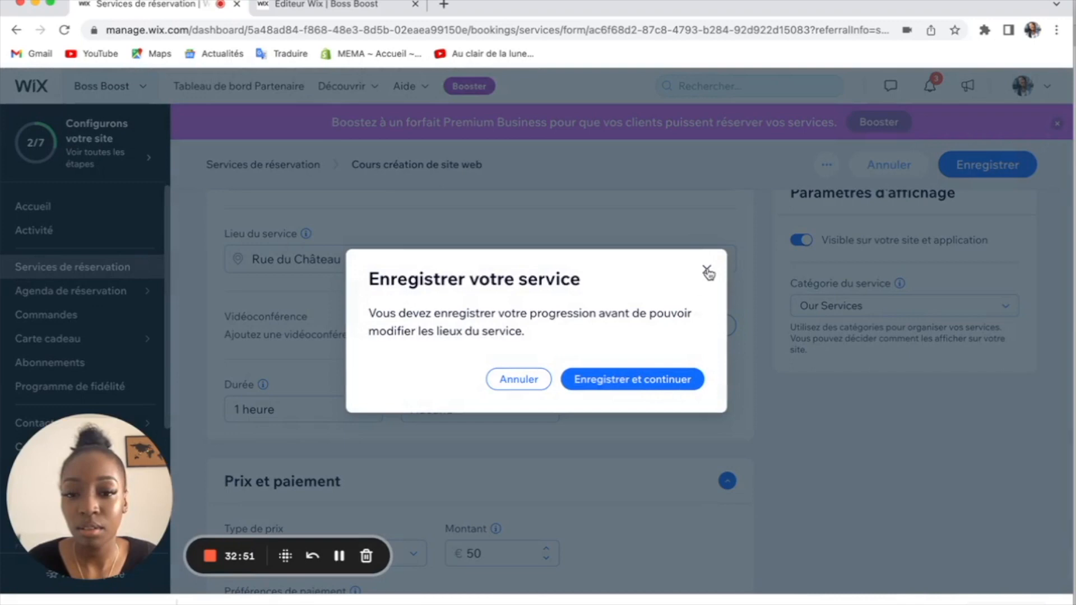
left_click(707, 271)
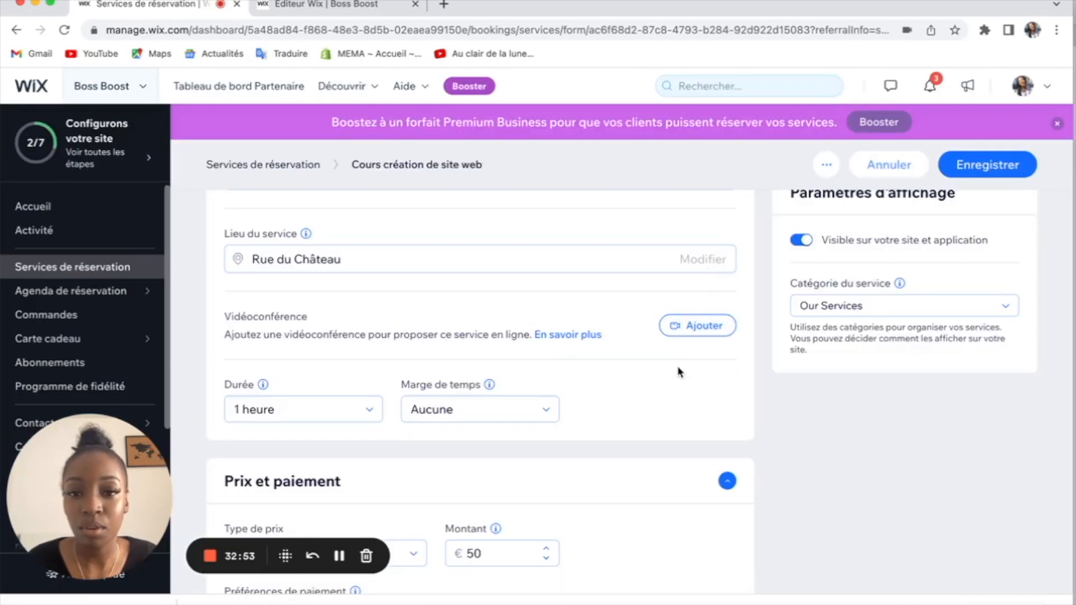
- Try to add a Zoom videoconference to the service, closing the account connection dialog without connecting
scroll(680, 371, "down", 2)
scroll(680, 372, "up", 2)
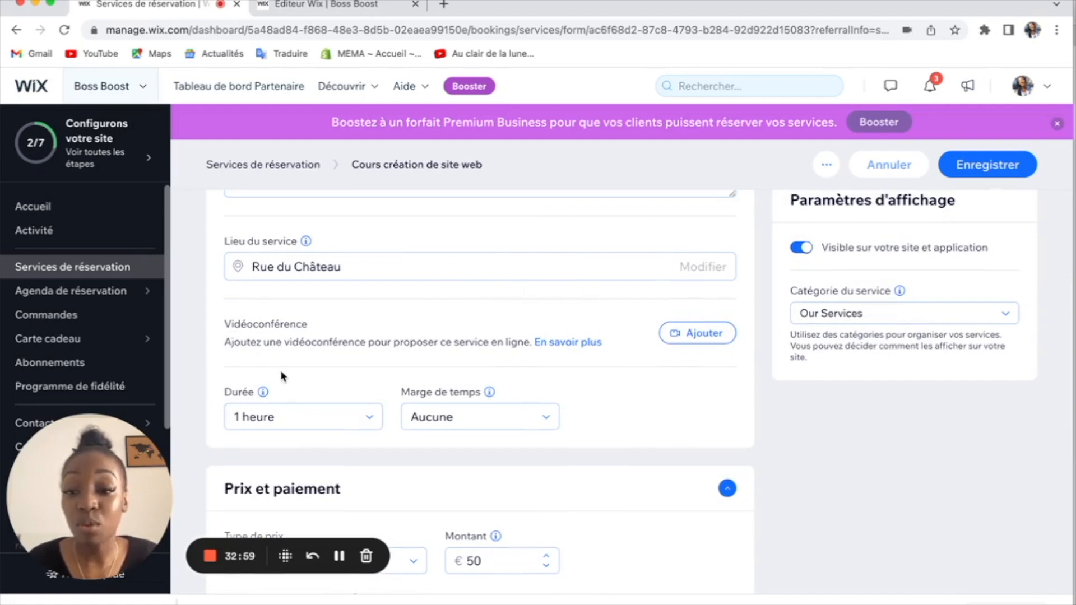
left_click(698, 336)
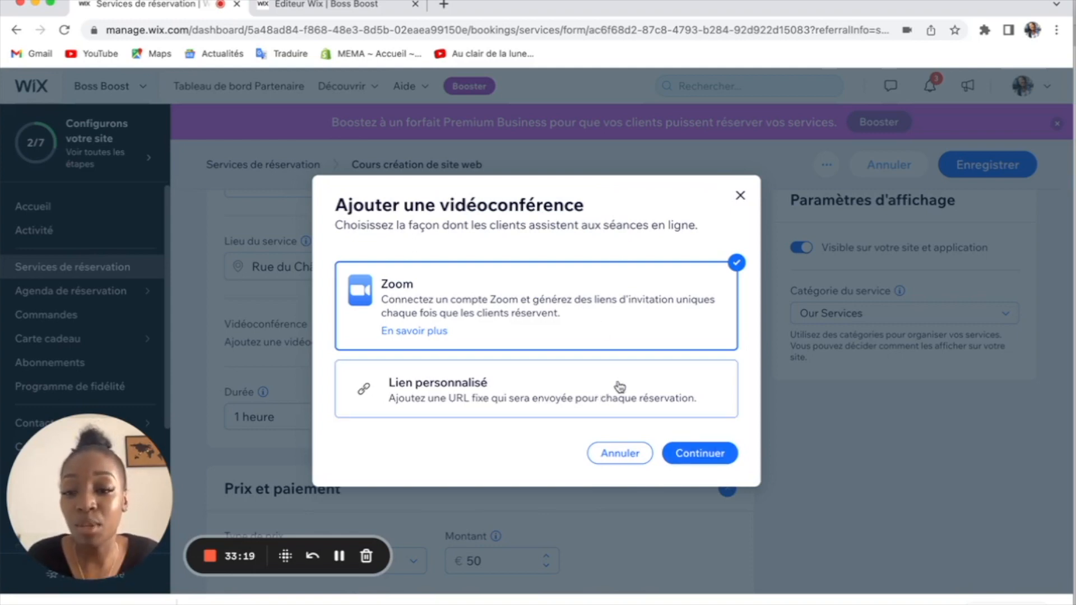
left_click(697, 460)
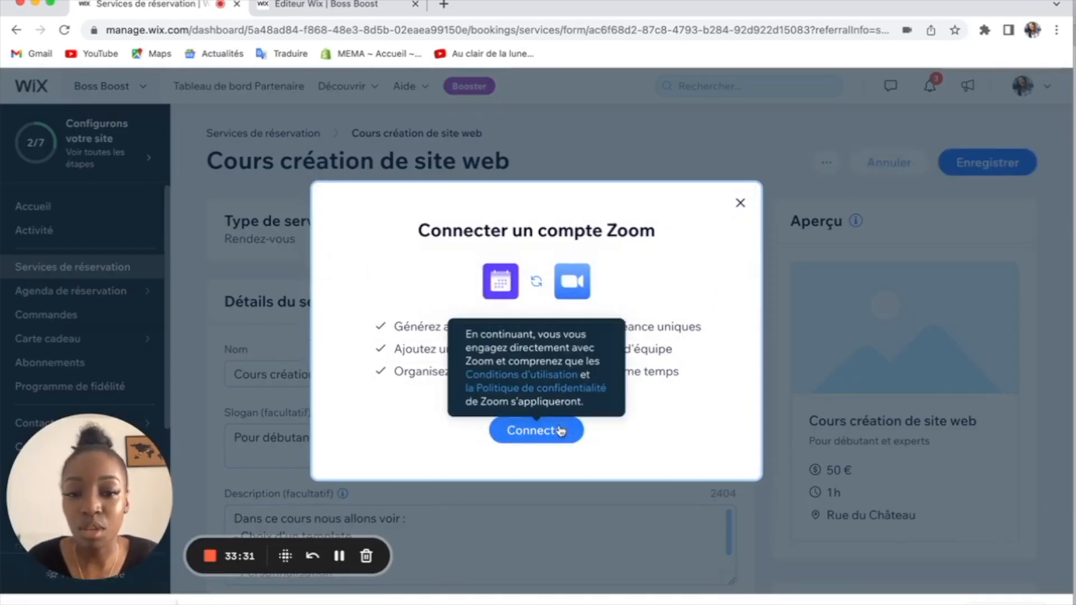
left_click(744, 208)
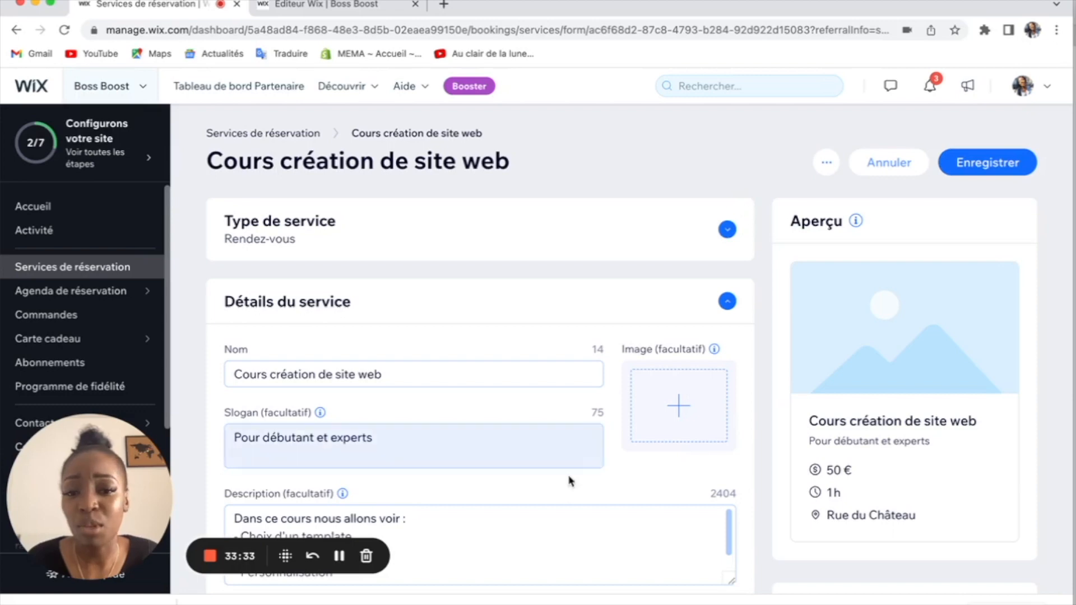
- Review the service's duration, price and payment settings and the team members' availability
scroll(567, 487, "down", 10)
scroll(564, 493, "down", 6)
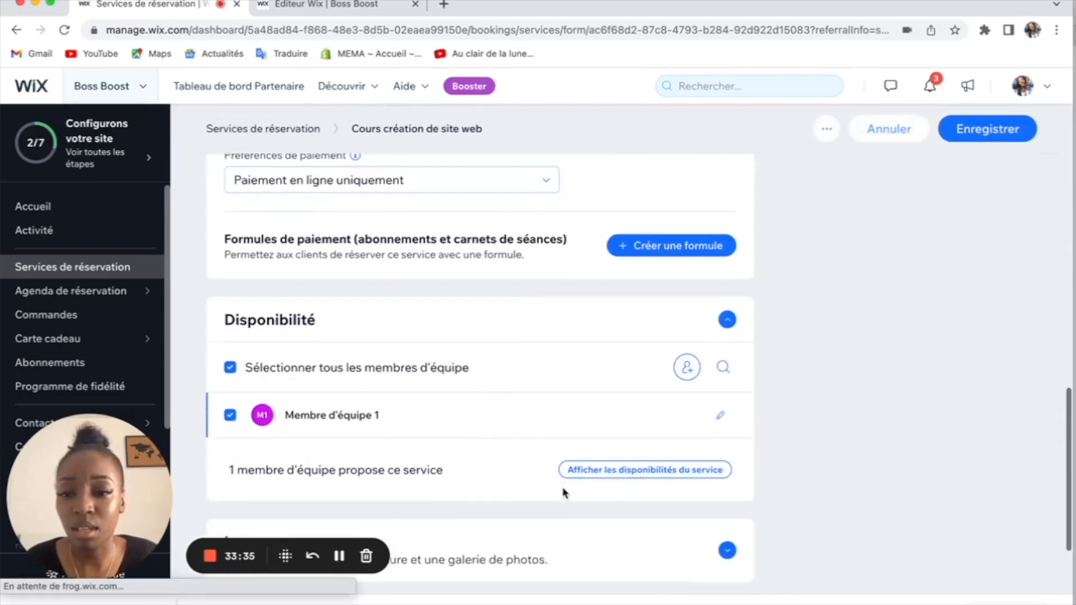
scroll(516, 508, "up", 5)
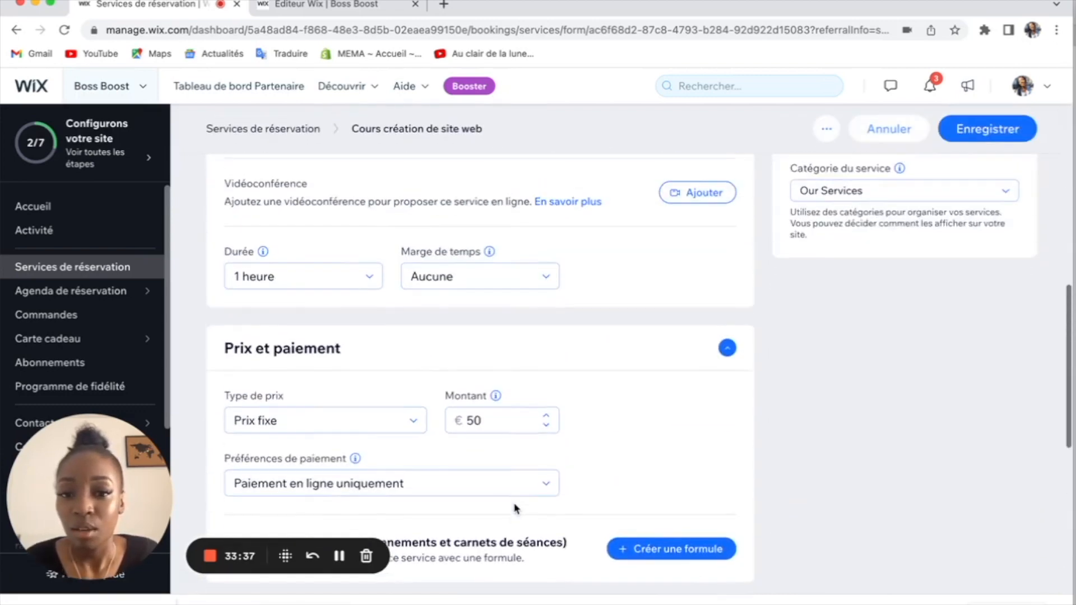
scroll(448, 469, "down", 3)
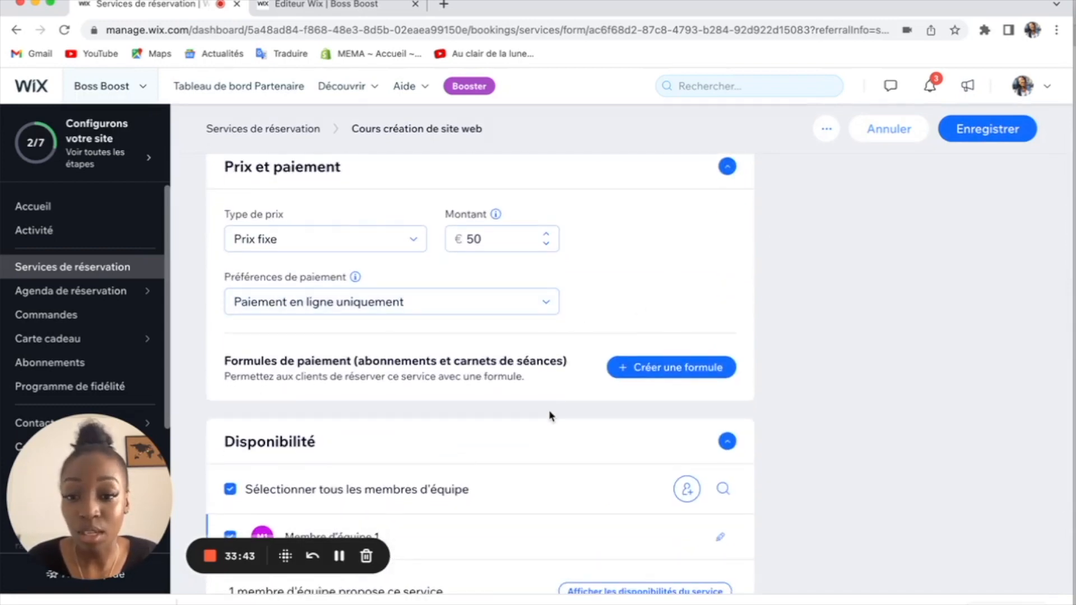
scroll(550, 411, "down", 5)
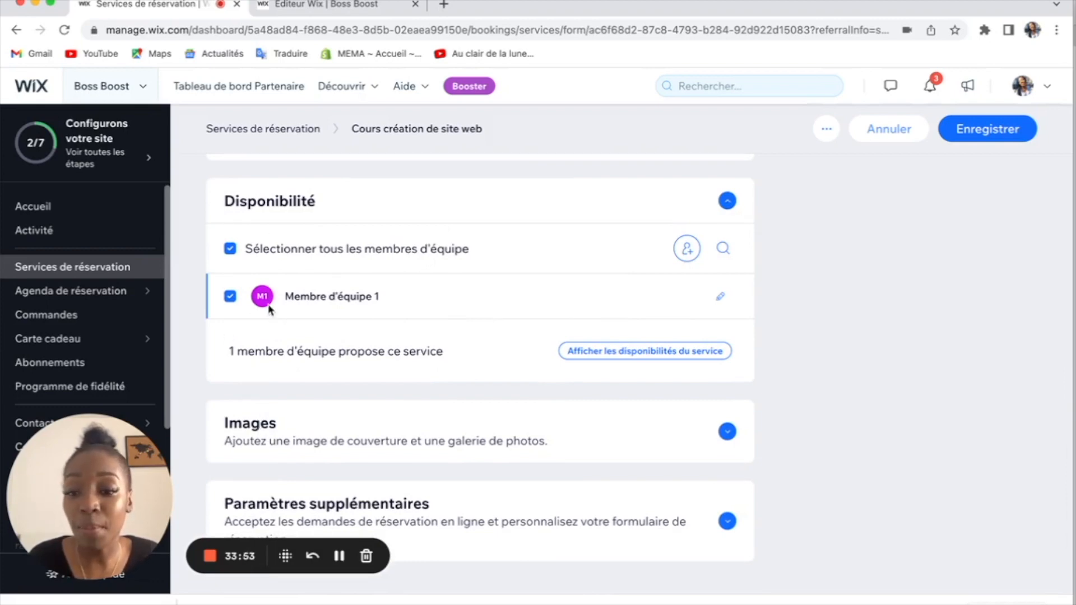
- Check the service's online booking preferences and booking form under the additional settings, and save the service
scroll(392, 413, "down", 1)
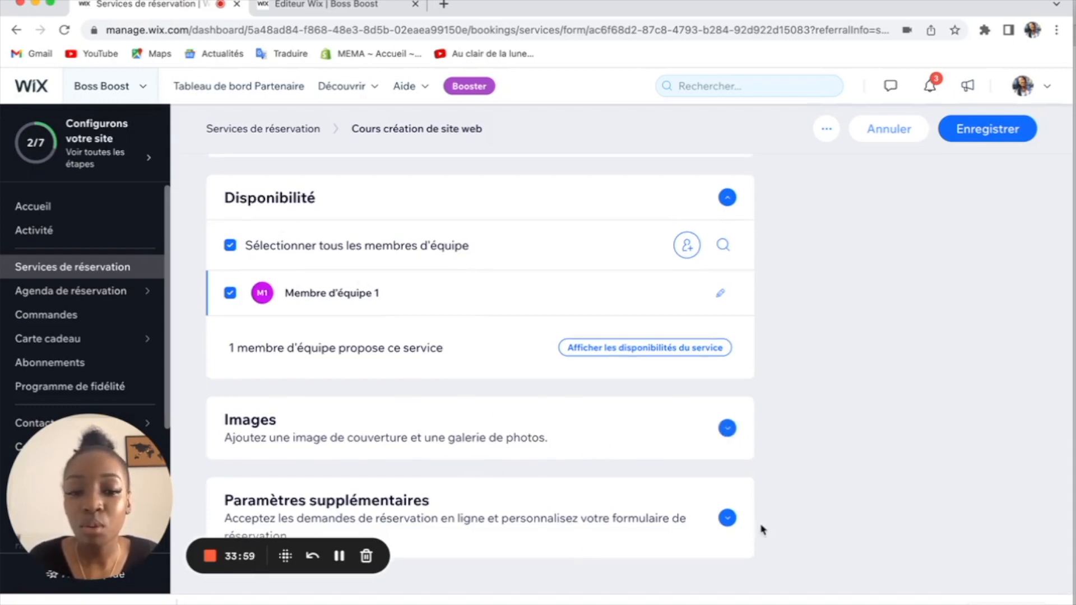
left_click(727, 517)
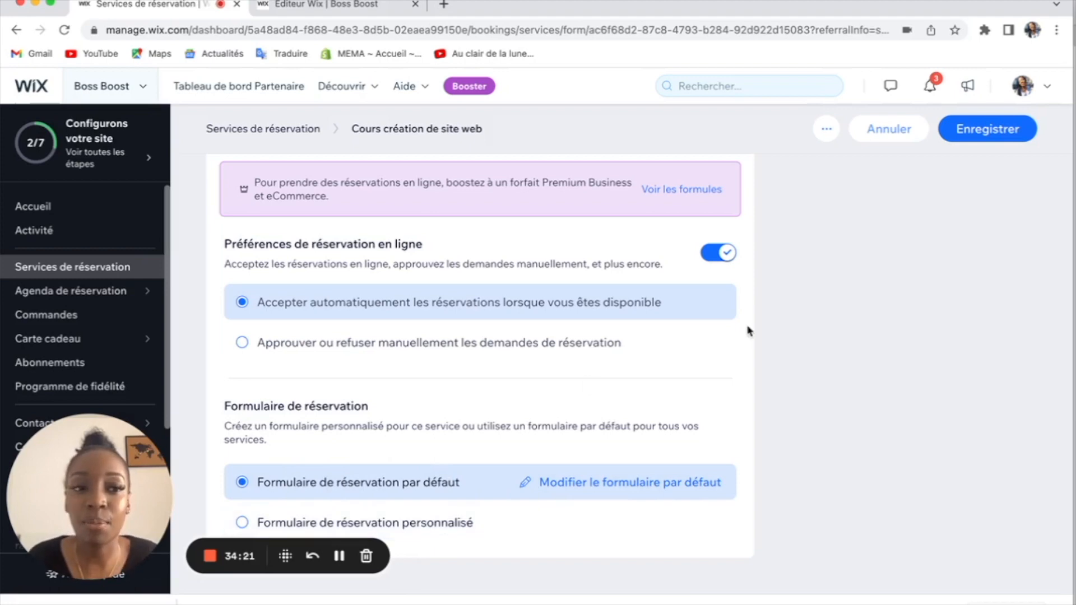
scroll(748, 330, "up", 10)
scroll(748, 331, "down", 3)
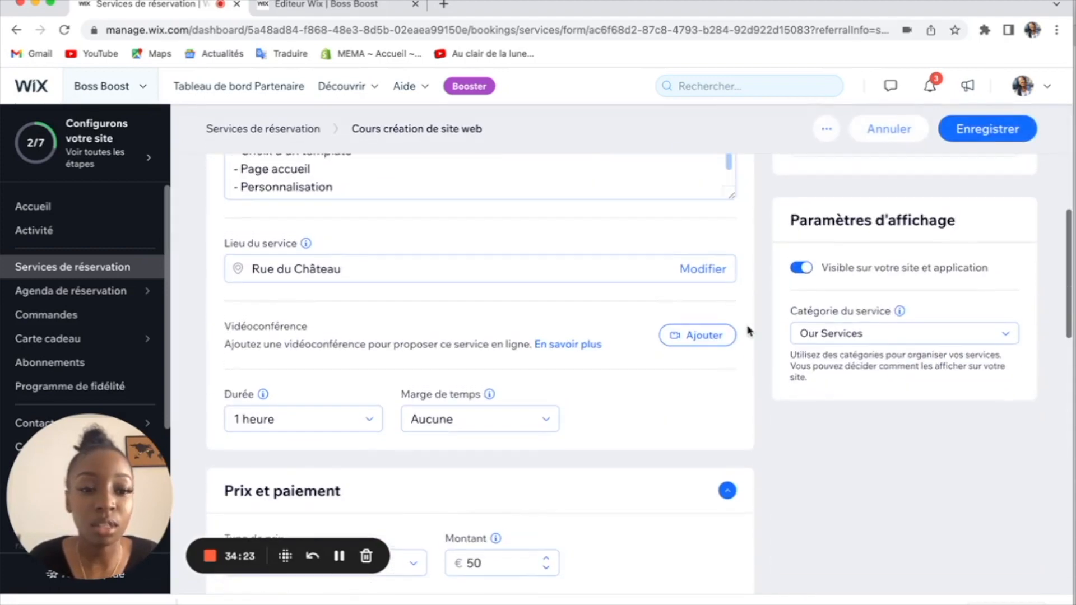
scroll(748, 331, "up", 7)
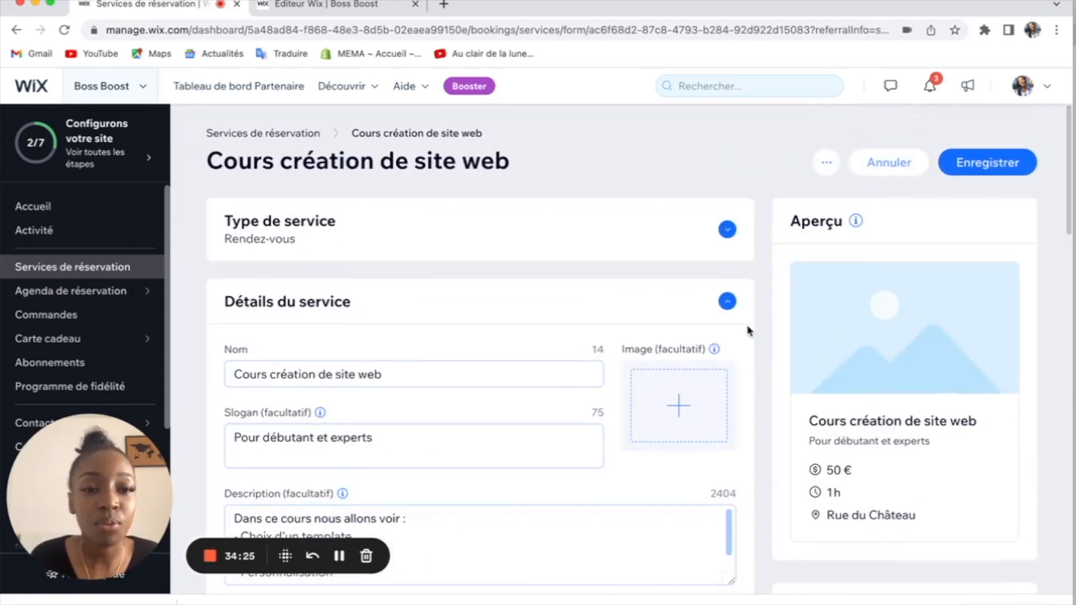
left_click(989, 163)
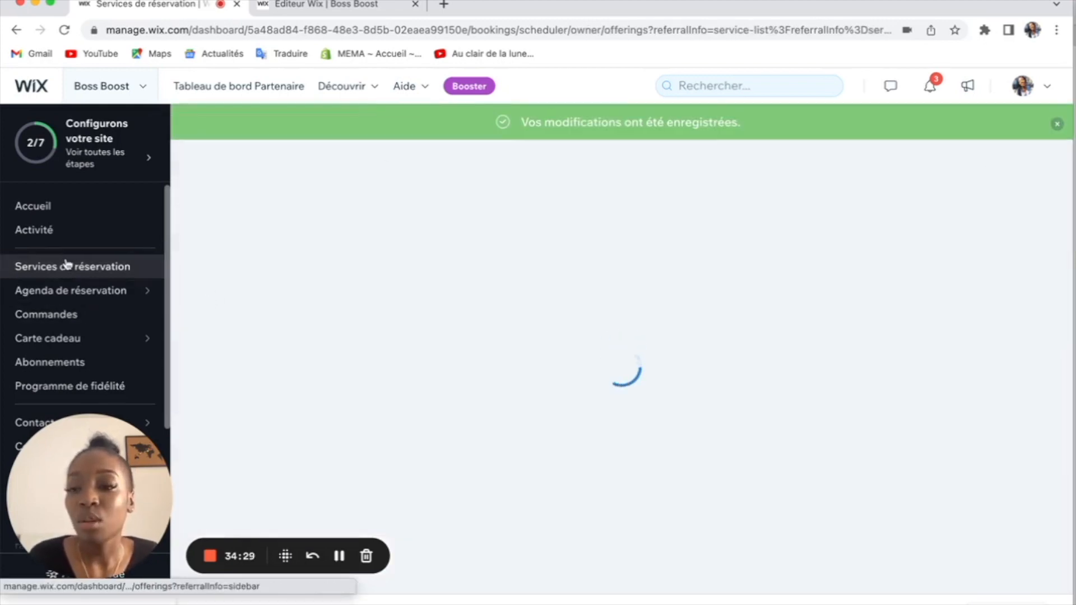
- Open the booking calendar and look through the hours of the current week
mouse_move(67, 294)
left_click(66, 294)
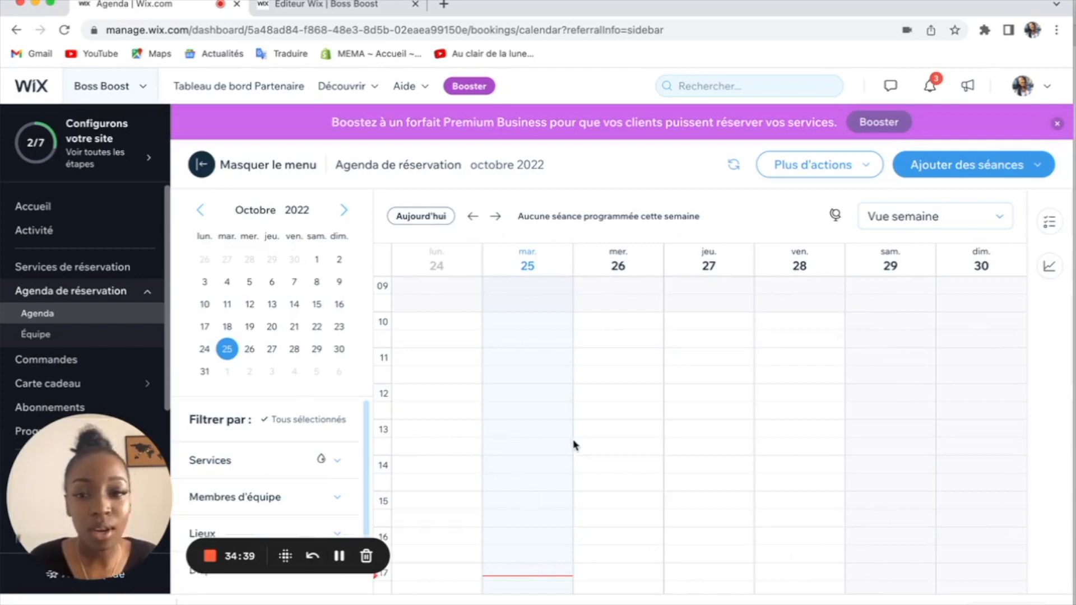
scroll(574, 446, "down", 3)
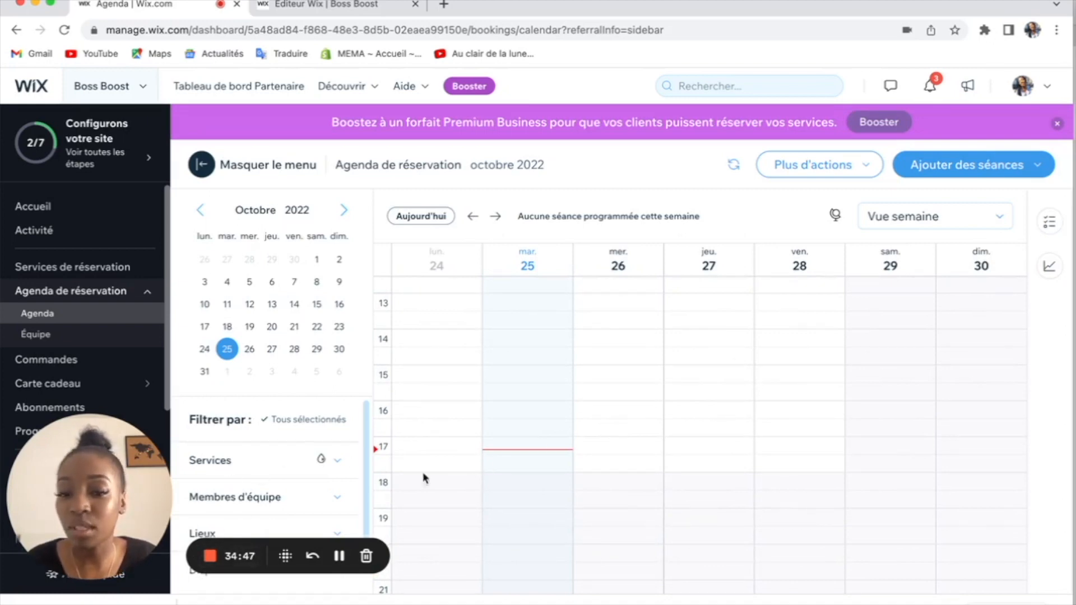
scroll(261, 477, "down", 1)
scroll(263, 474, "up", 1)
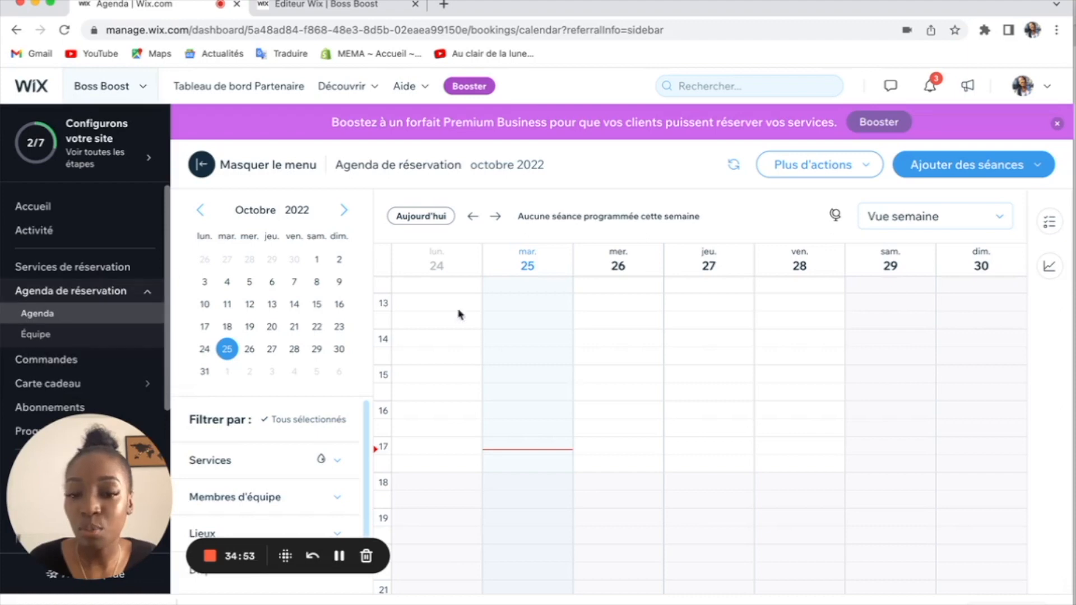
scroll(460, 491, "down", 3)
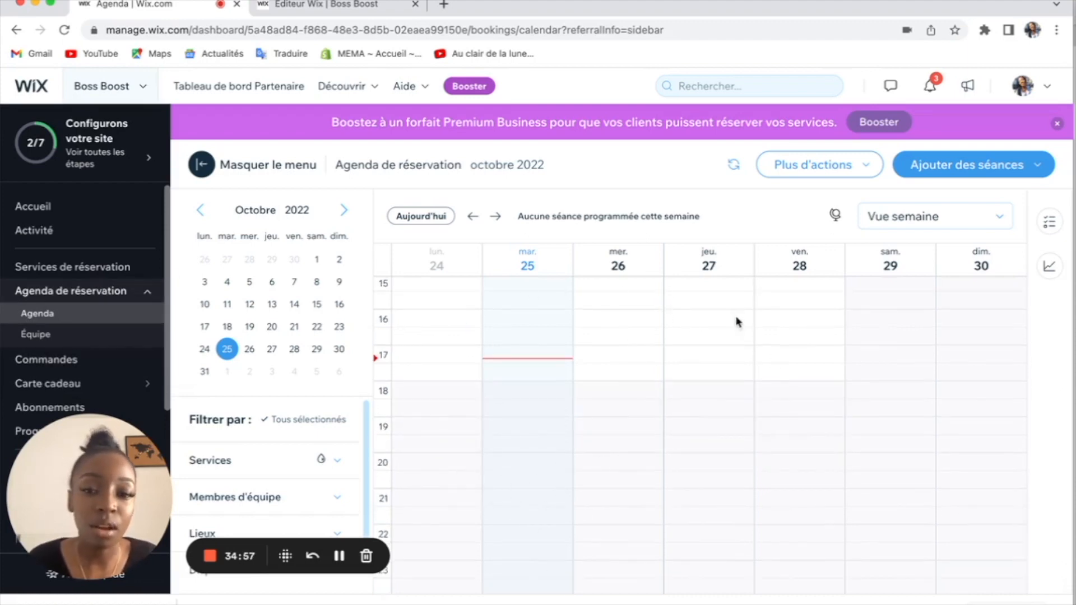
- Open the booking team page and review its default member settings and the team member's card
left_click(86, 334)
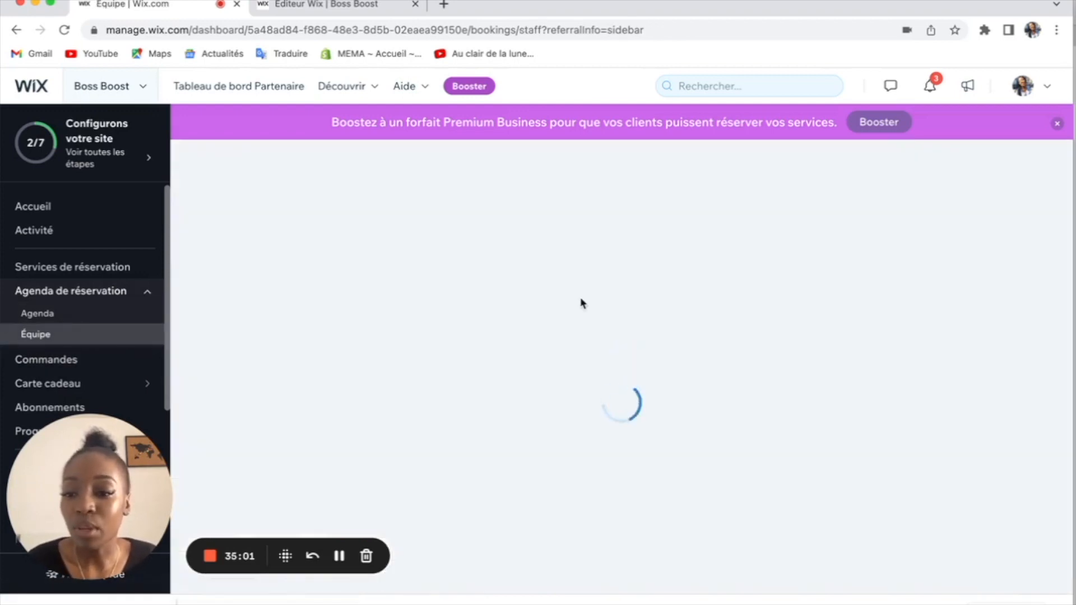
scroll(556, 376, "down", 2)
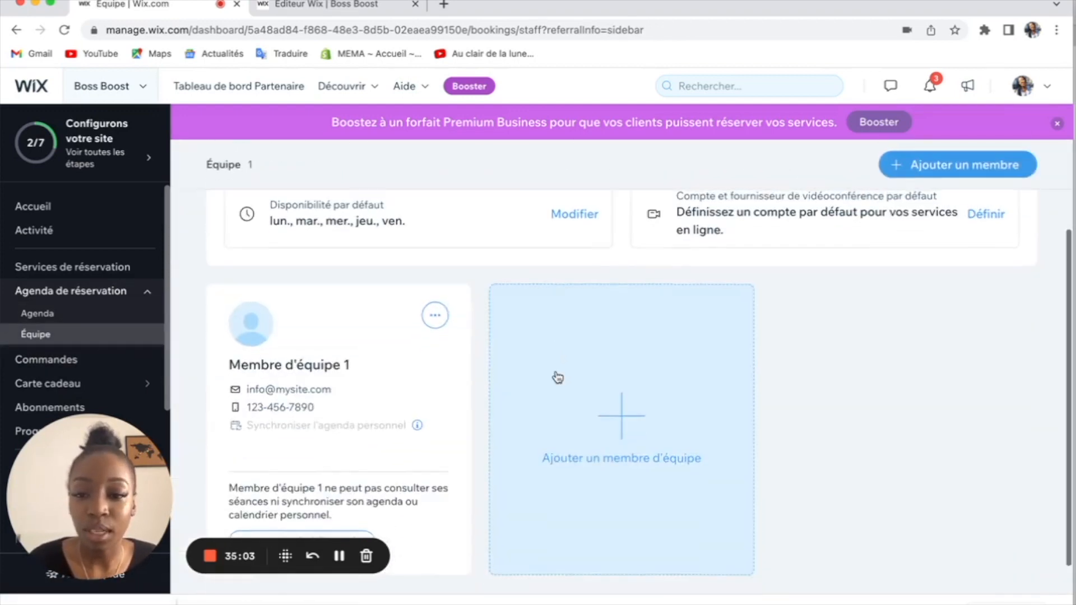
scroll(555, 377, "up", 1)
scroll(431, 306, "up", 2)
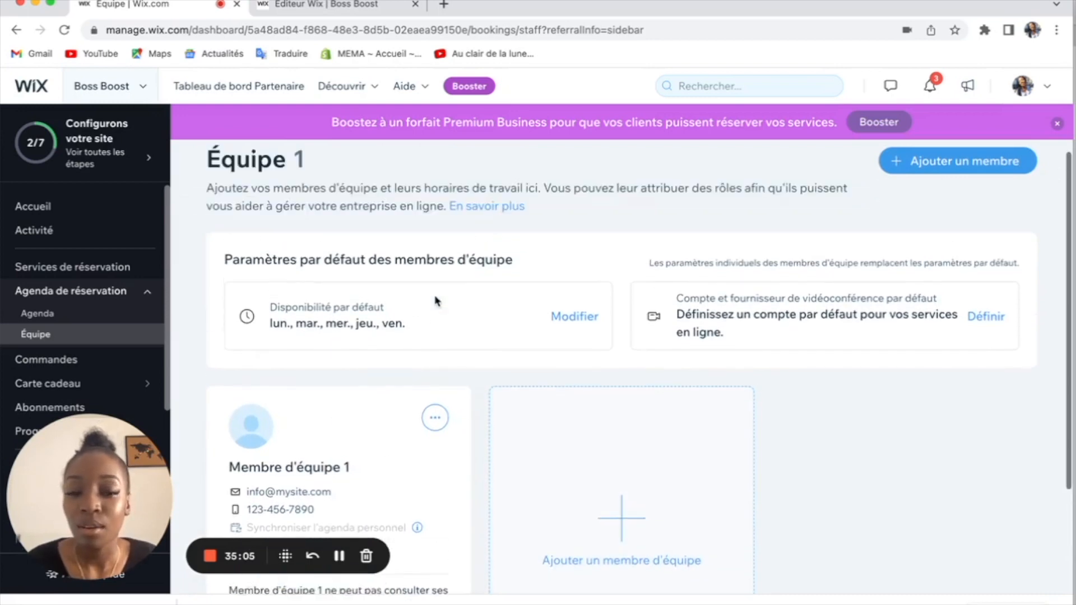
- Review the team's default appointment hours, cancel without editing them and look over the booking settings overview
left_click(588, 329)
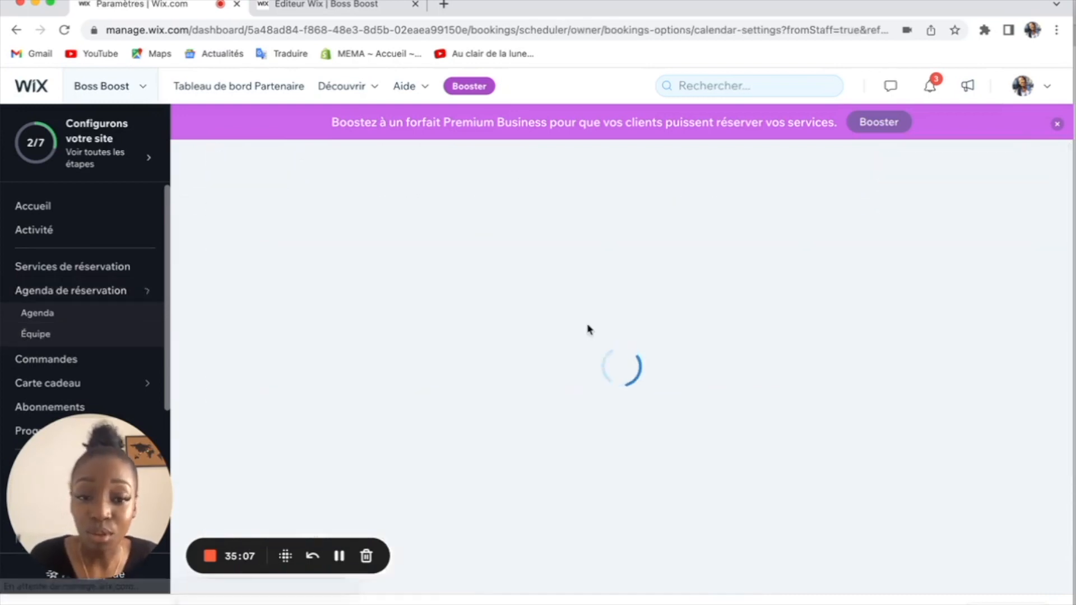
scroll(592, 342, "down", 1)
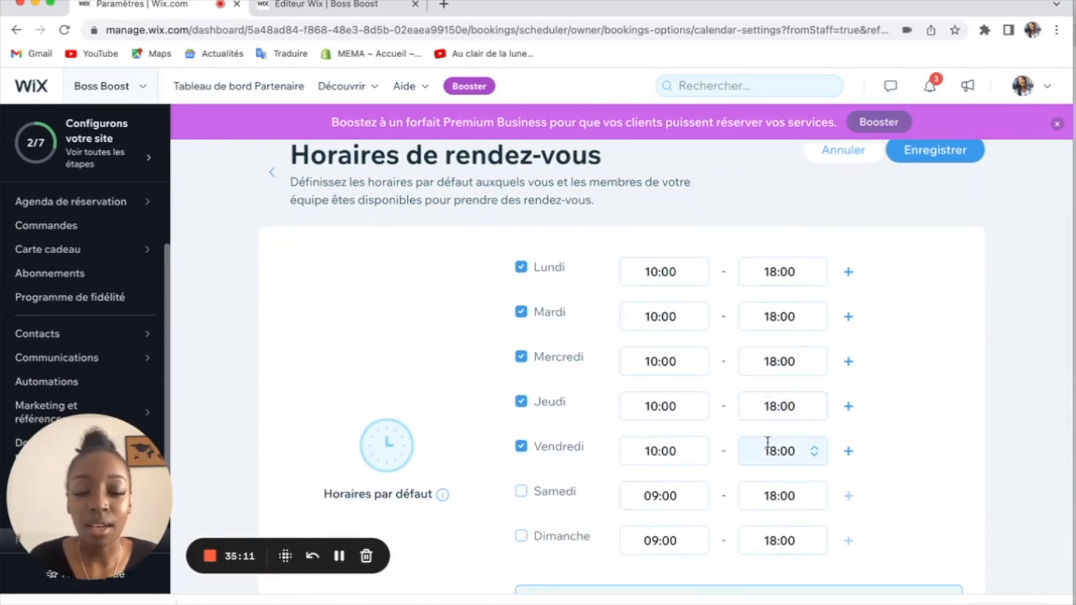
scroll(740, 465, "down", 3)
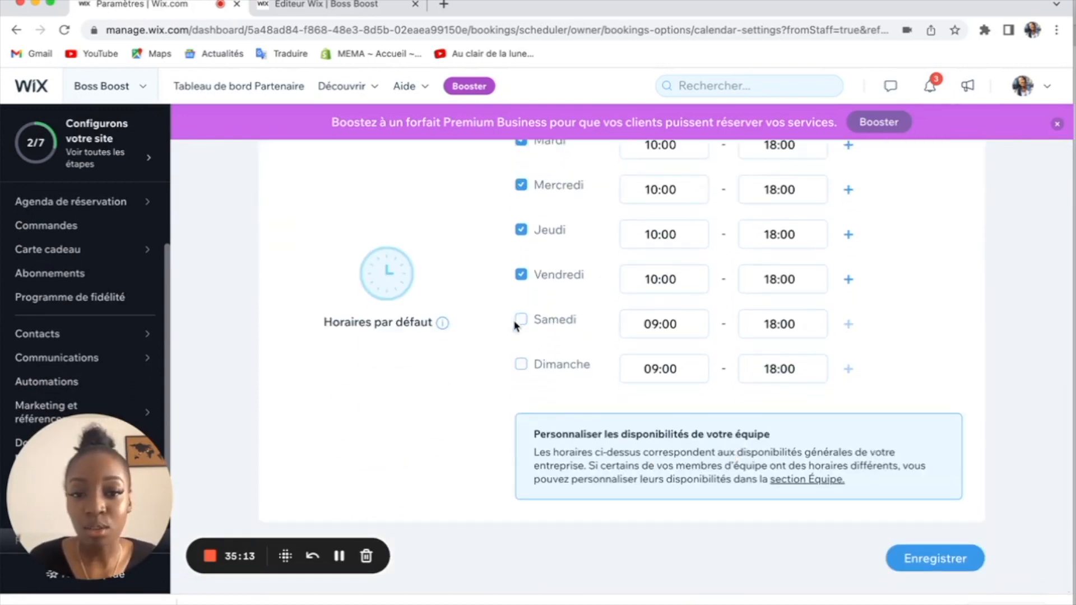
scroll(527, 449, "up", 4)
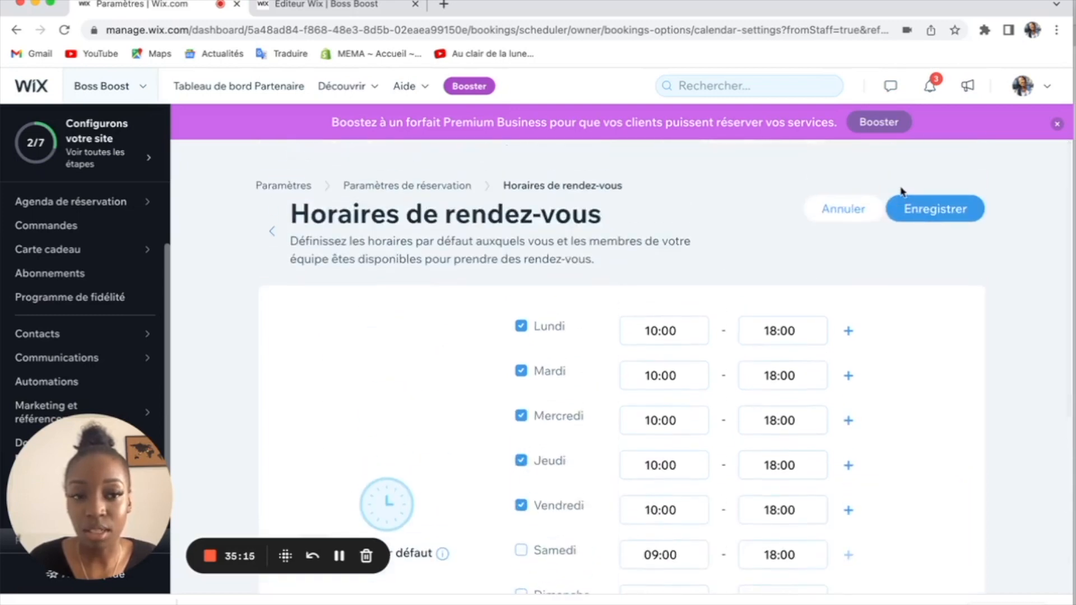
left_click(846, 211)
scroll(490, 364, "down", 2)
scroll(79, 241, "up", 2)
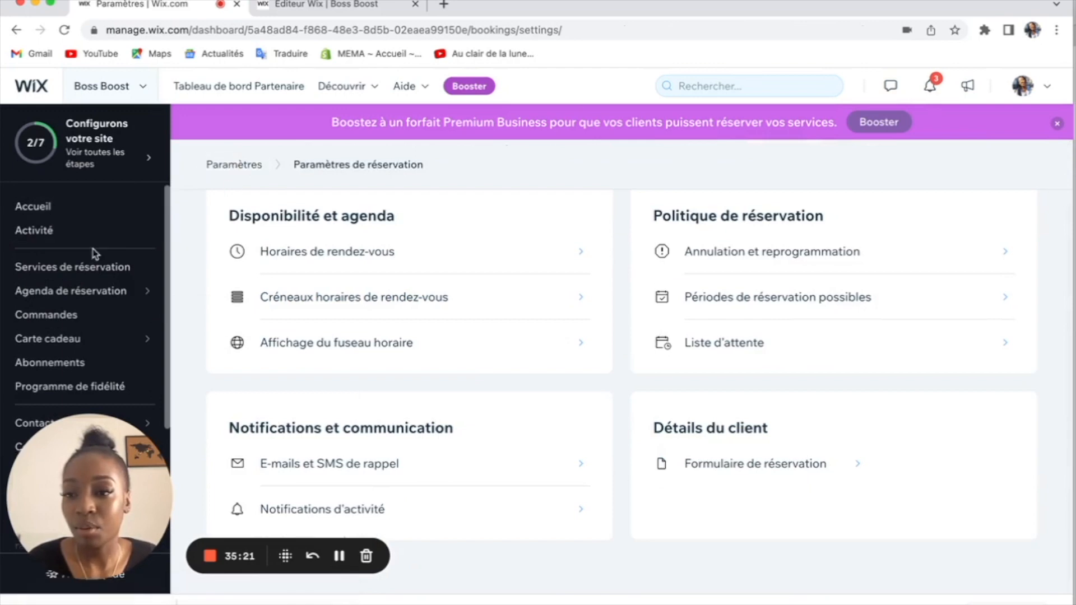
- Return to the booking team page and examine the calendar access option of Membre d'équipe 1
left_click(71, 291)
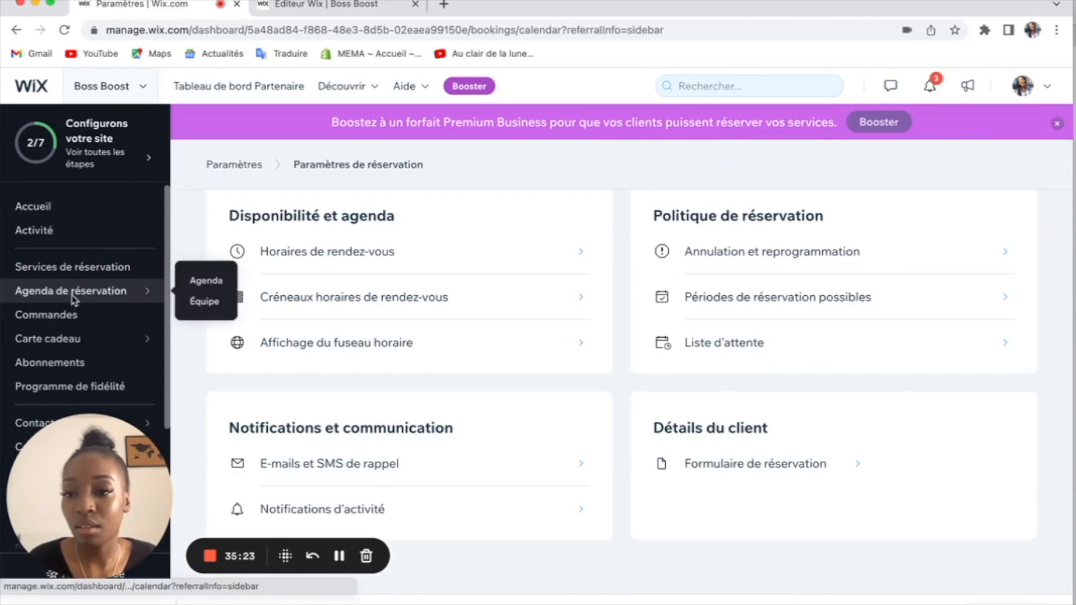
left_click(50, 335)
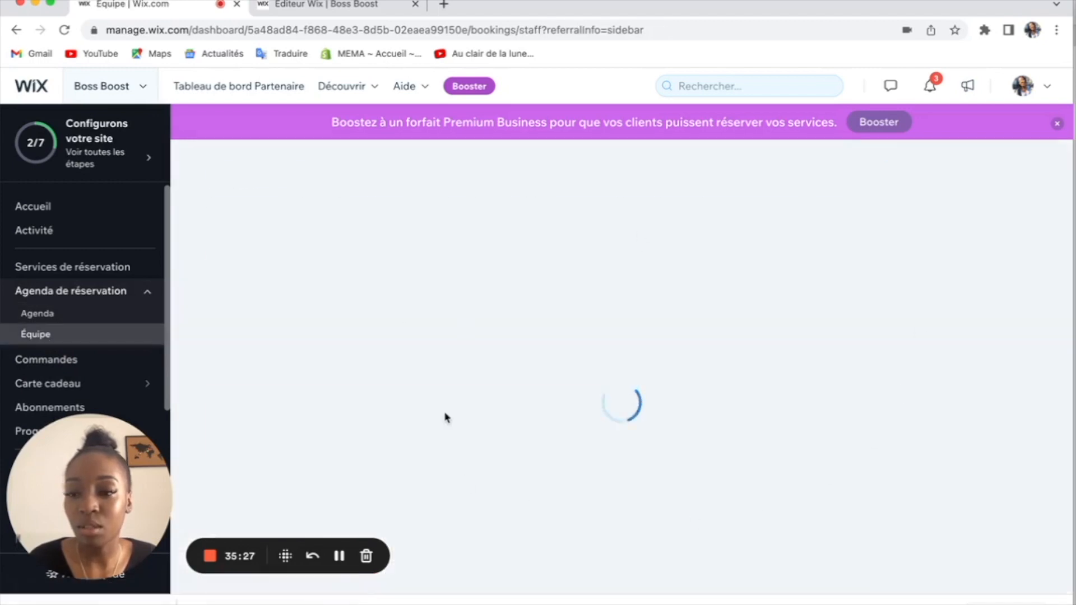
scroll(626, 401, "down", 5)
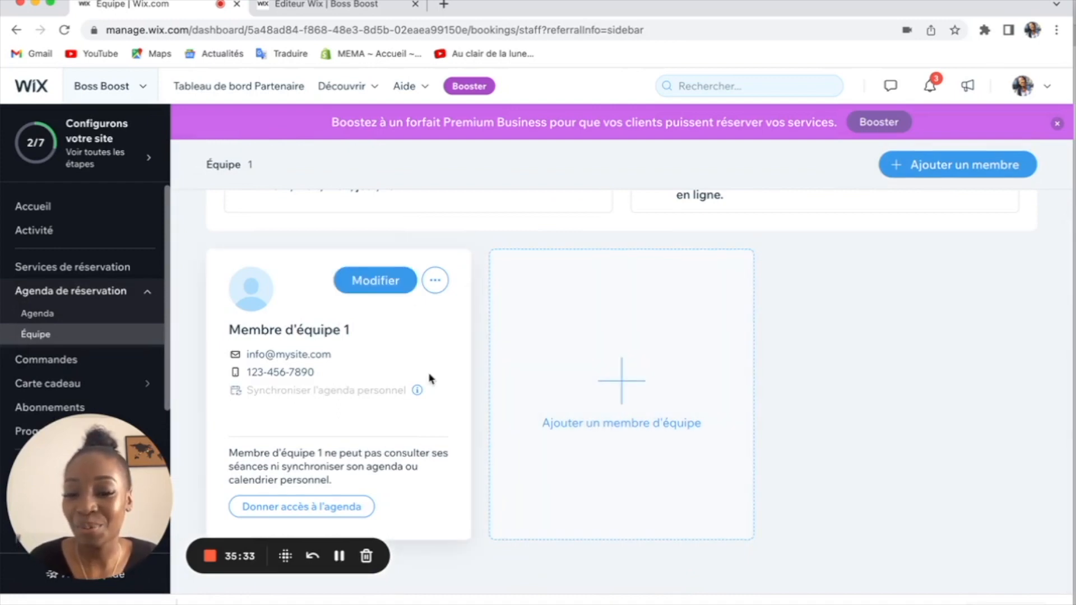
- View the orders page and the gift card overview and sales pages
left_click(48, 361)
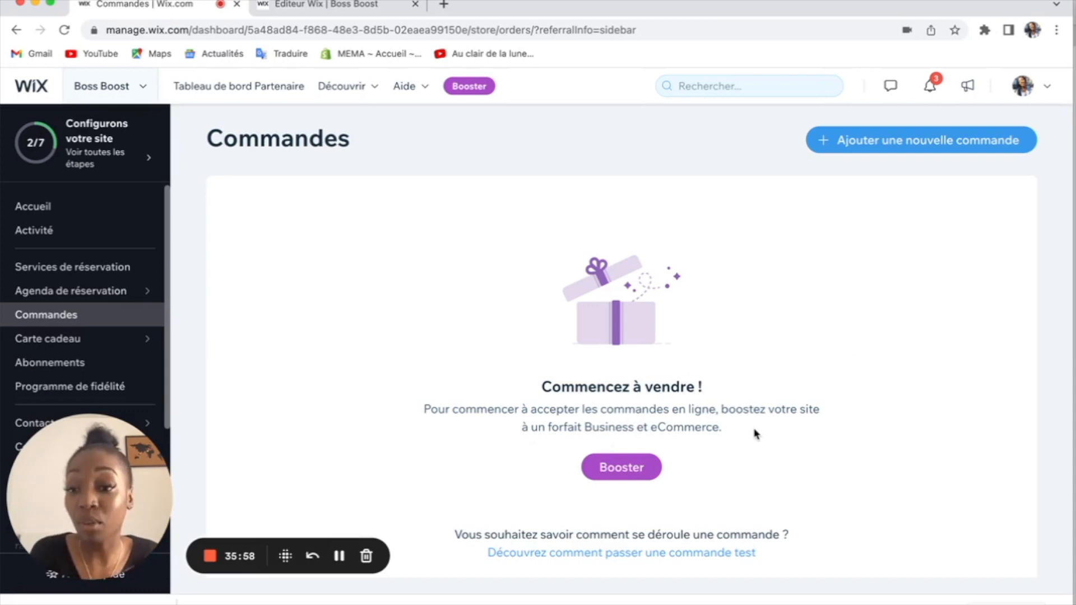
left_click(94, 345)
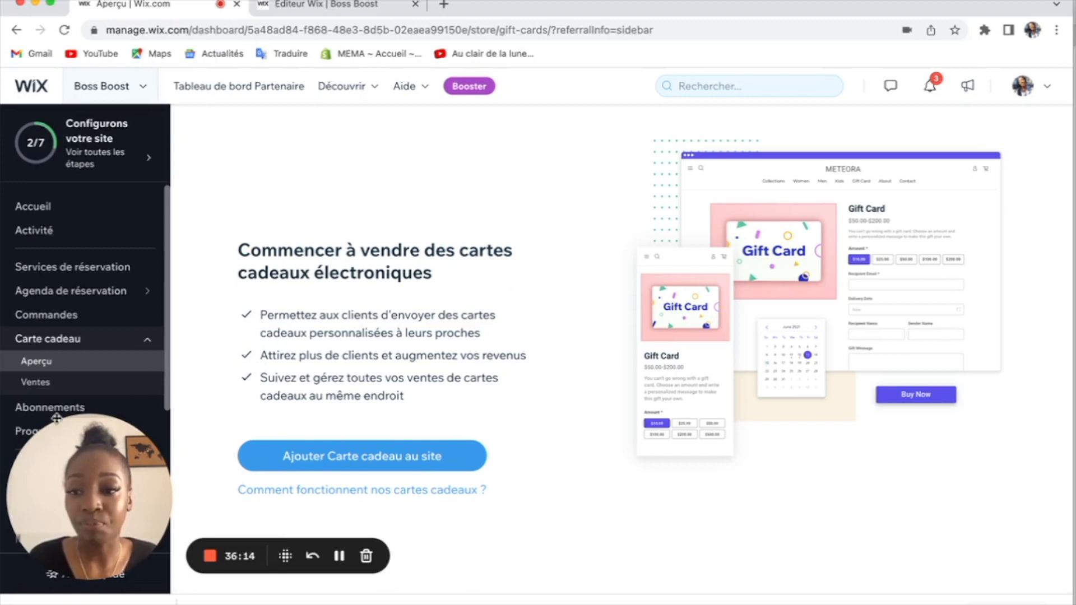
left_click(61, 385)
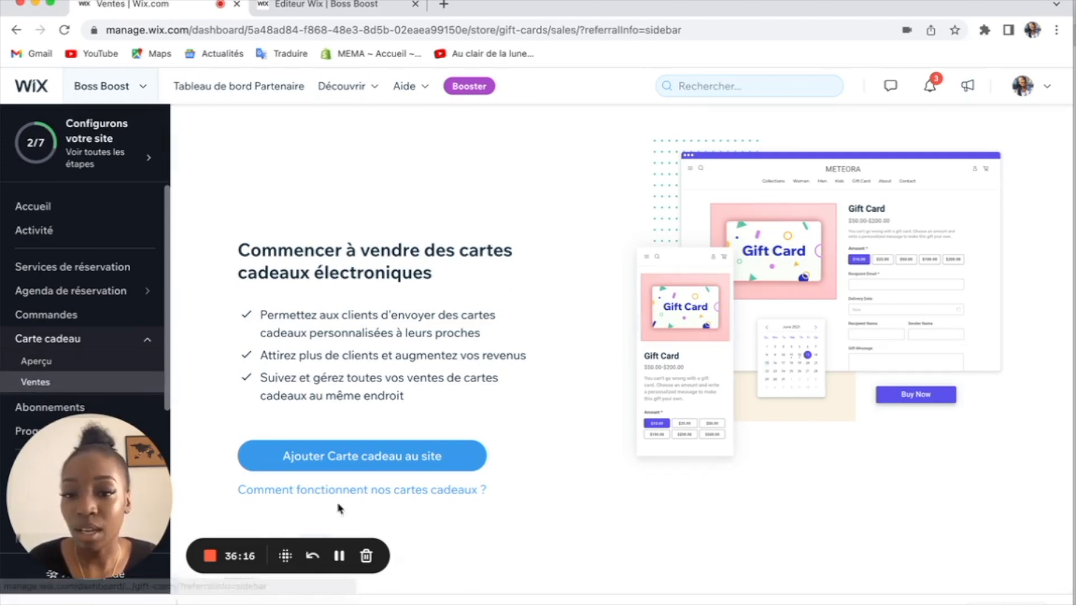
- View the subscriptions page and the loyalty programme page
scroll(67, 365, "down", 1)
scroll(68, 365, "down", 2)
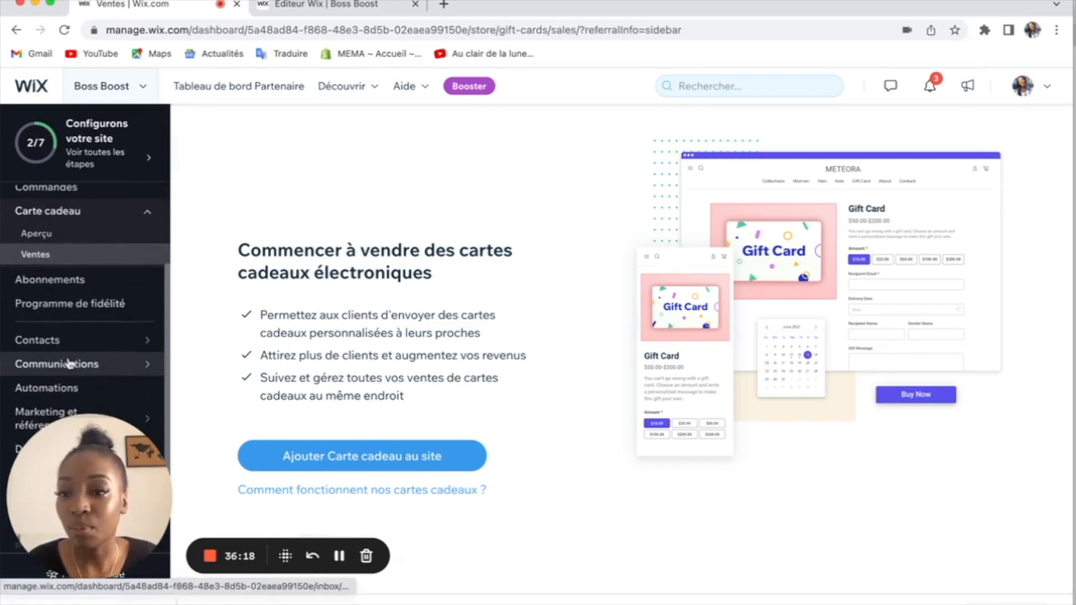
left_click(77, 286)
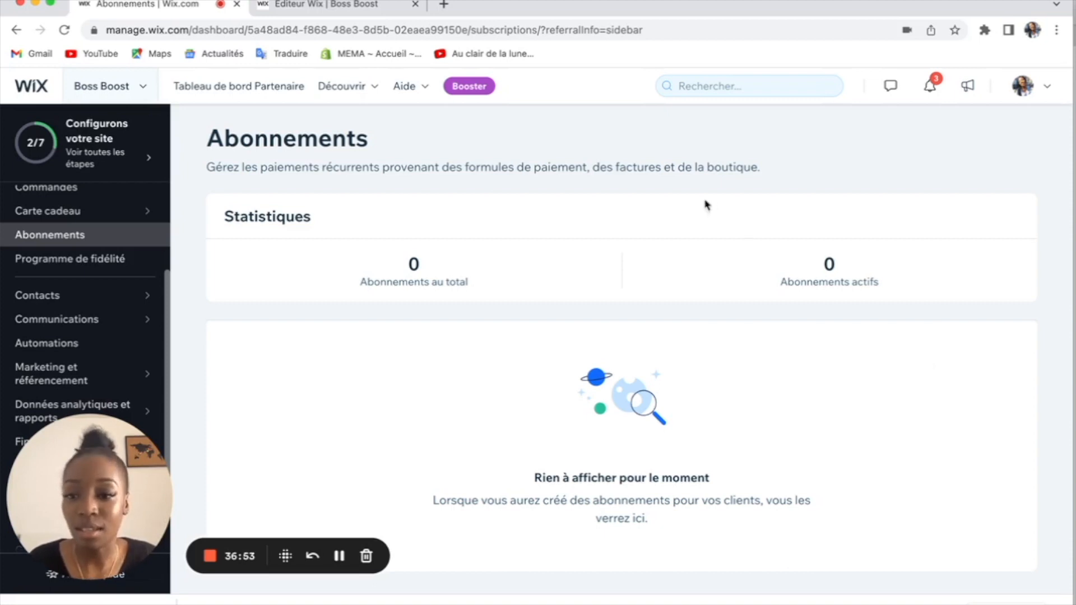
left_click(82, 260)
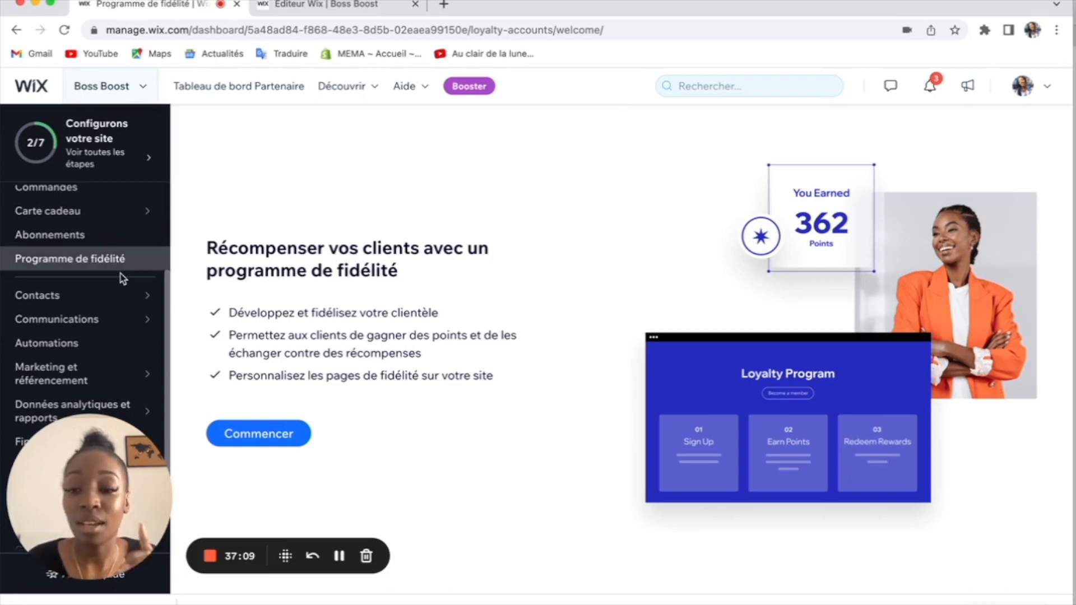
- Review the list of all site contacts and open the communications inbox
left_click(101, 296)
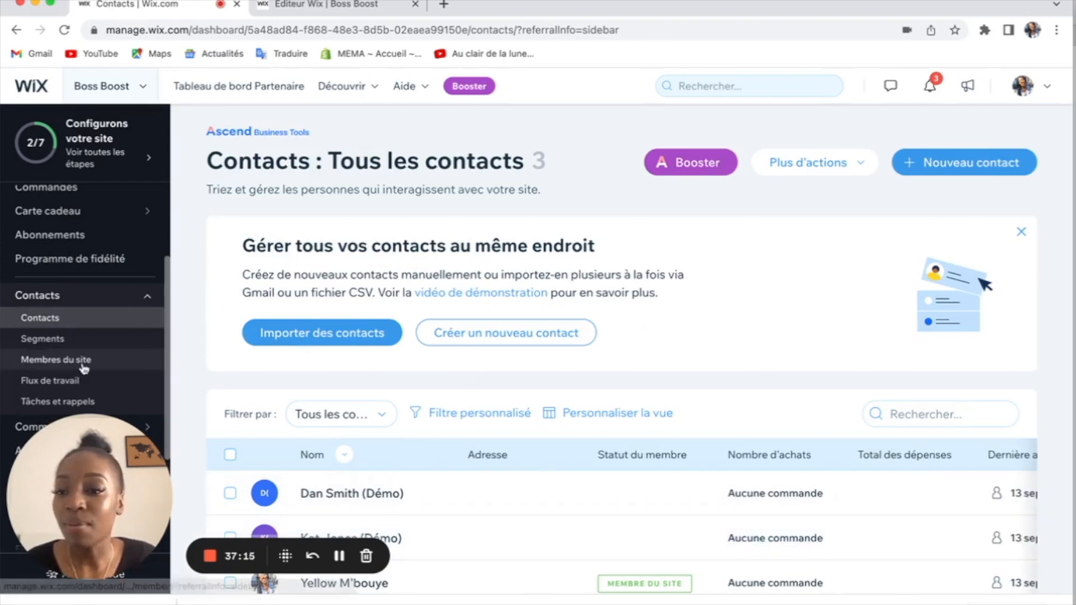
scroll(83, 368, "down", 2)
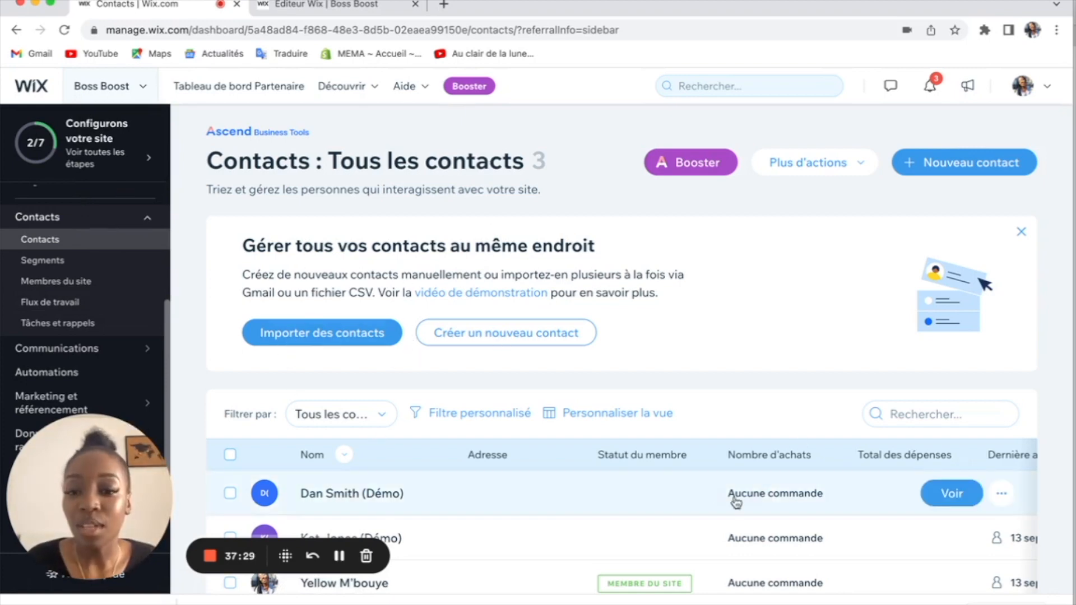
scroll(746, 496, "down", 1)
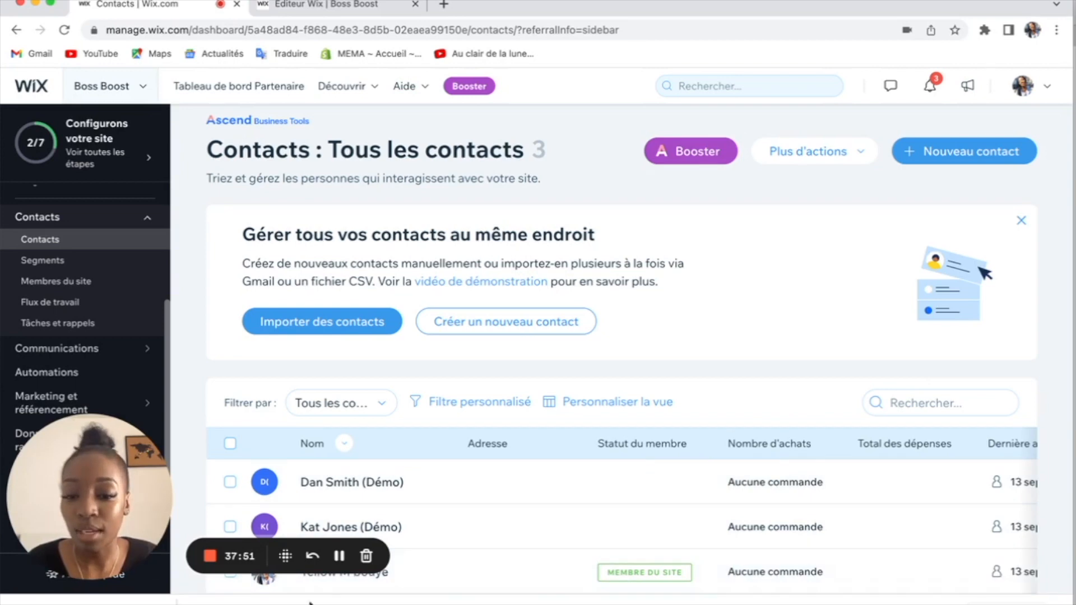
left_click(99, 351)
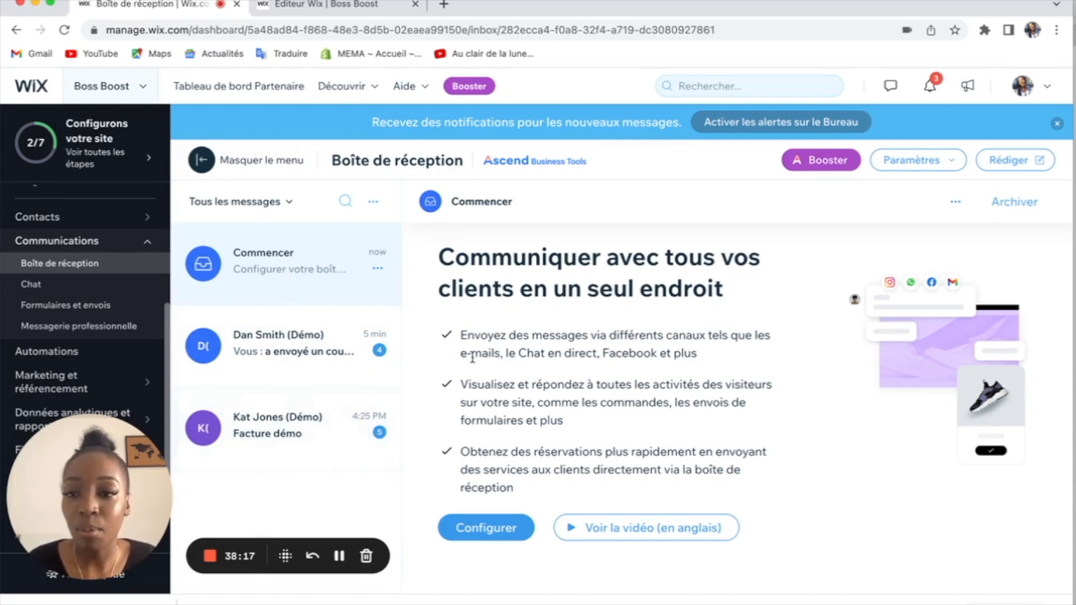
- View the automations page and examine the recent campaigns and Google performance sections of the marketing home page
left_click(61, 352)
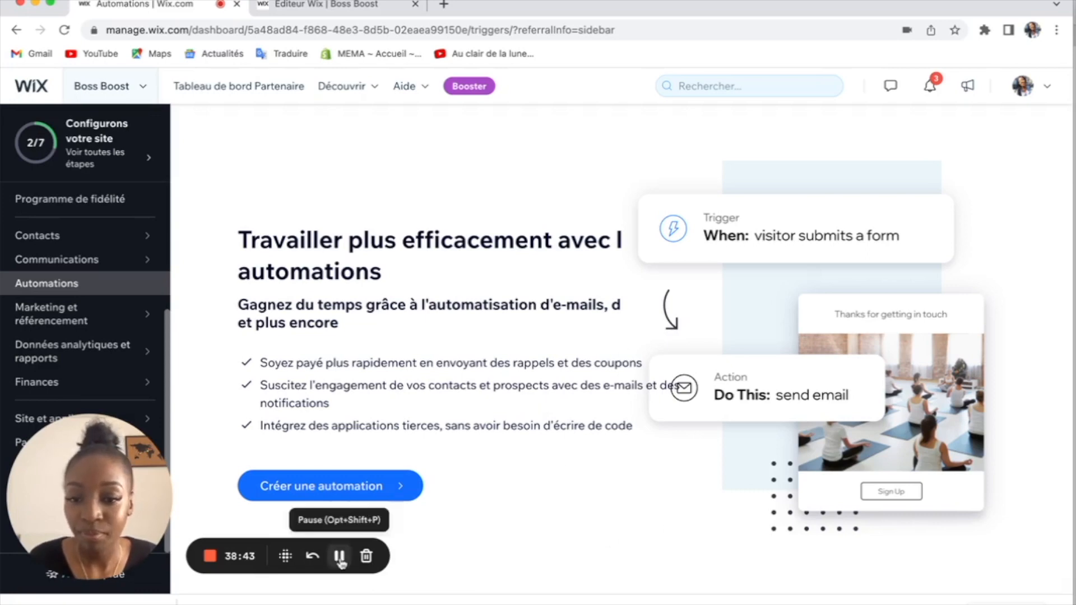
left_click(56, 322)
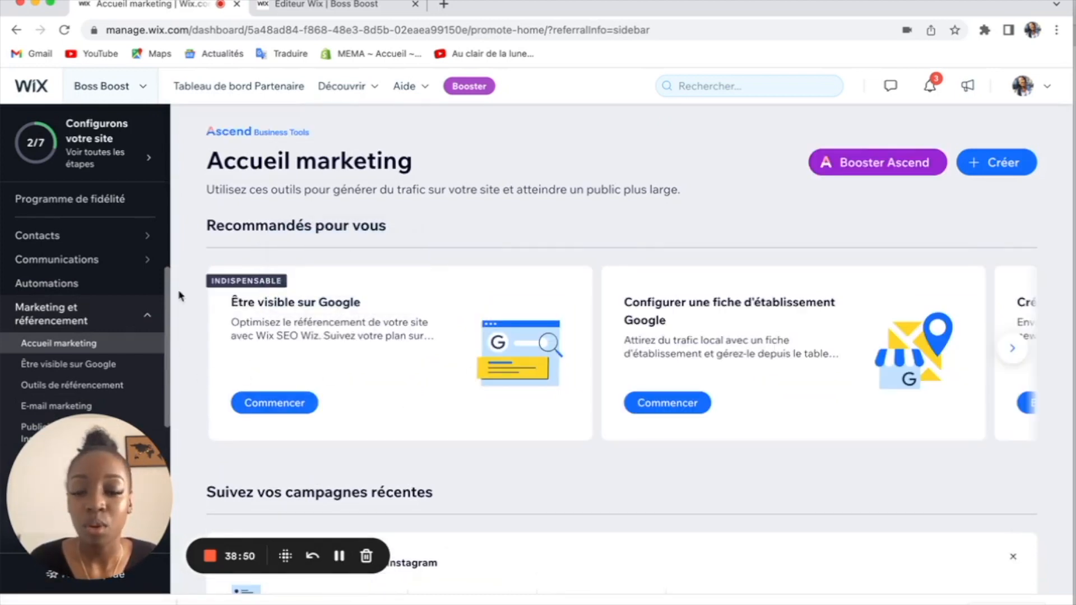
scroll(326, 440, "down", 5)
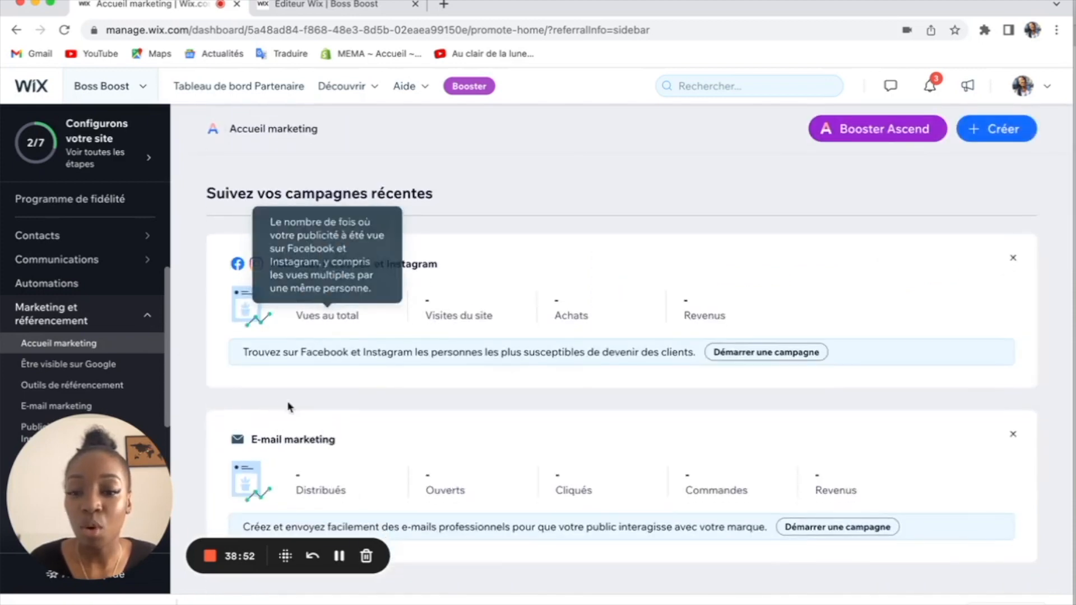
scroll(287, 407, "down", 5)
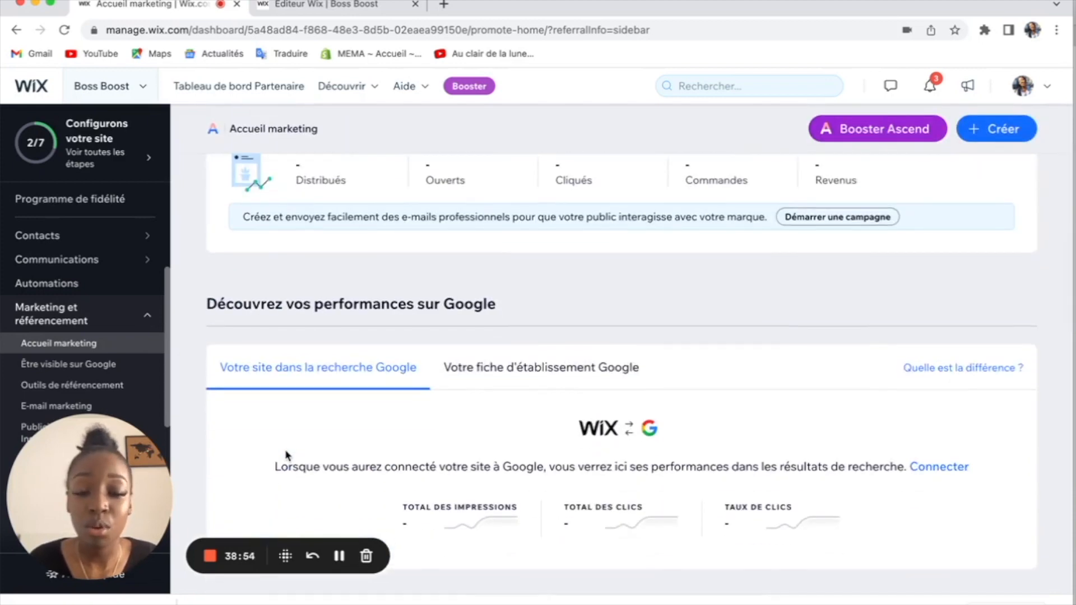
scroll(480, 369, "up", 3)
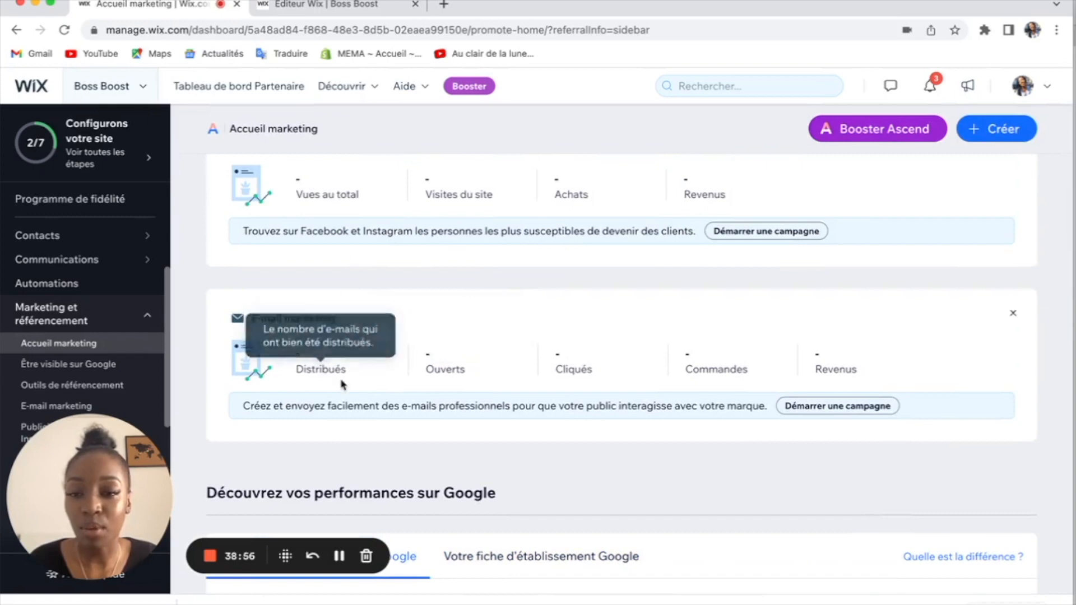
- Examine the recommended tools and the Facebook, Instagram and e-mail campaign sections of the marketing home page, and open the Google visibility page
scroll(344, 385, "up", 1)
scroll(778, 392, "up", 3)
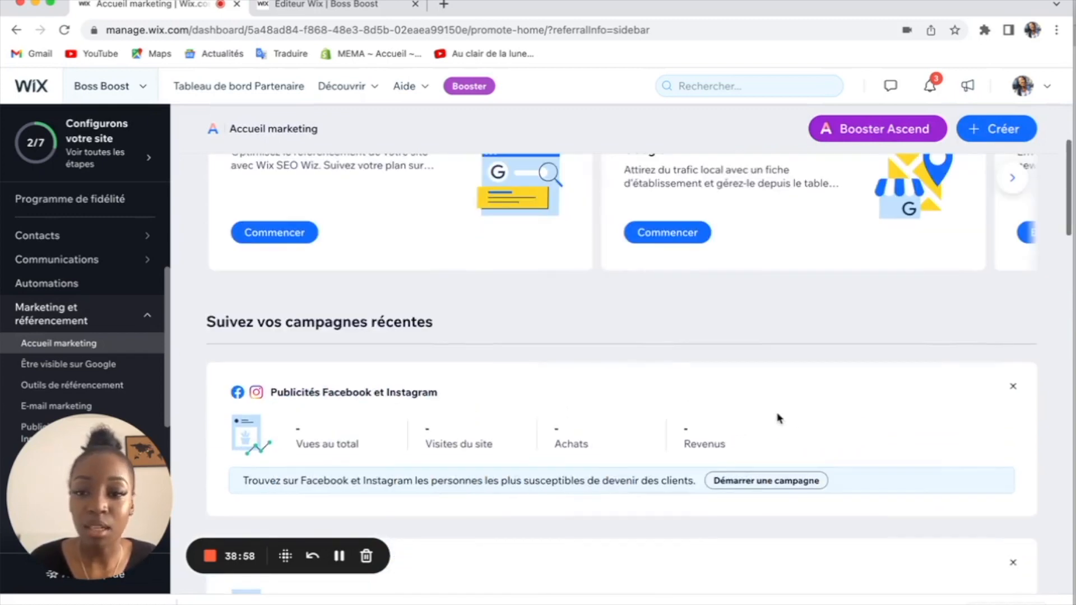
scroll(611, 418, "up", 3)
scroll(611, 418, "down", 8)
scroll(506, 383, "up", 3)
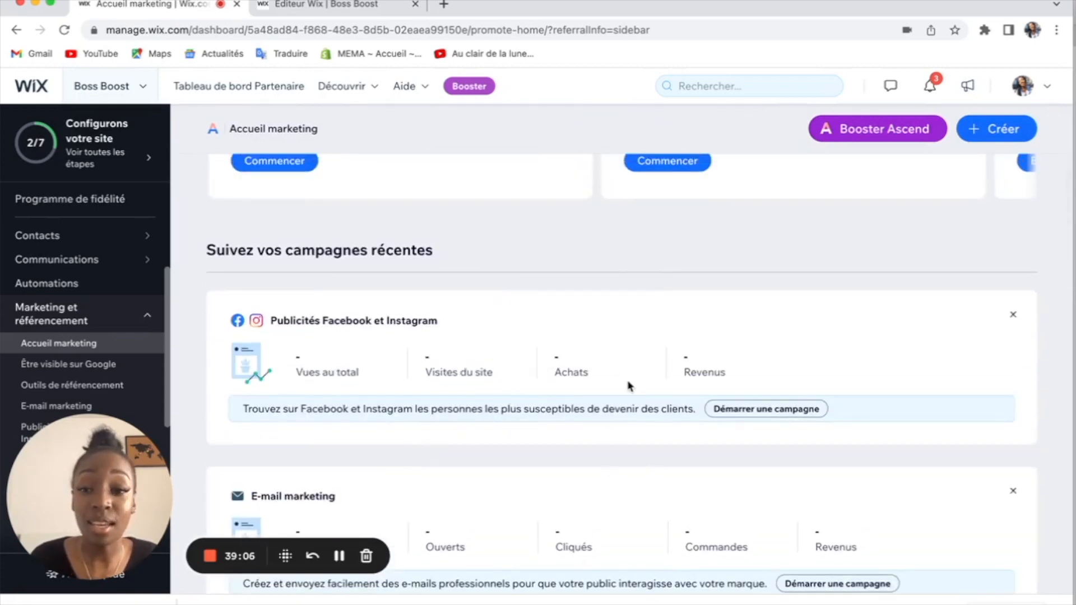
scroll(629, 385, "up", 3)
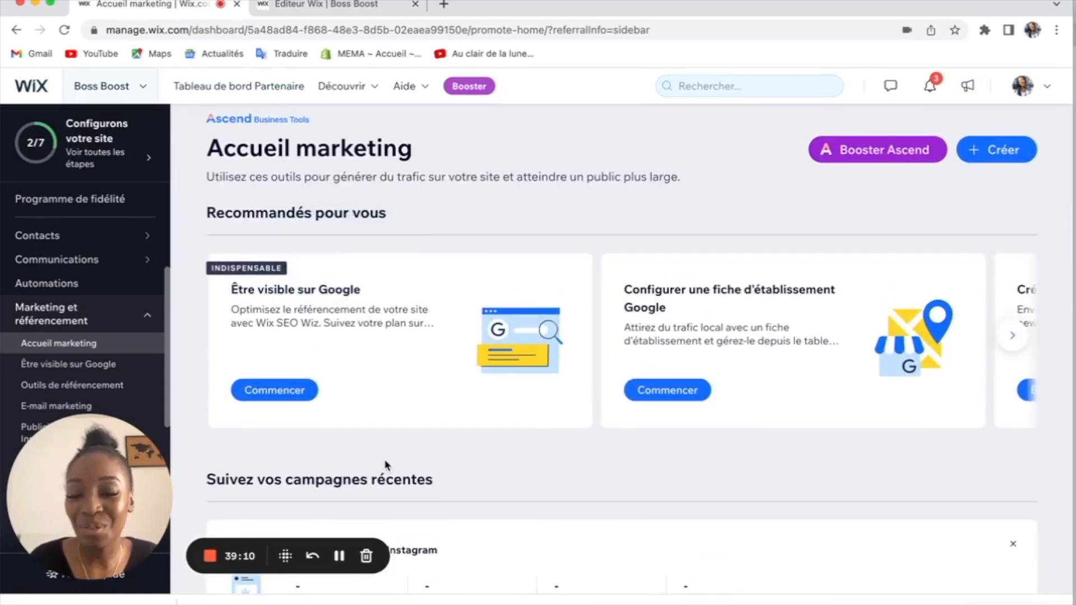
scroll(386, 465, "down", 6)
scroll(385, 465, "up", 4)
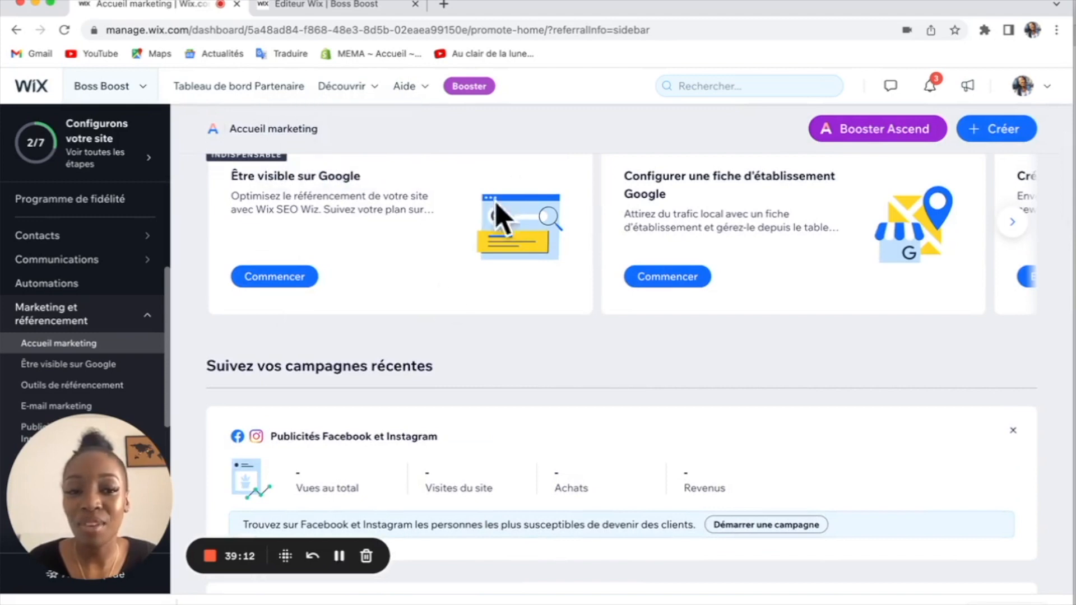
scroll(466, 353, "down", 4)
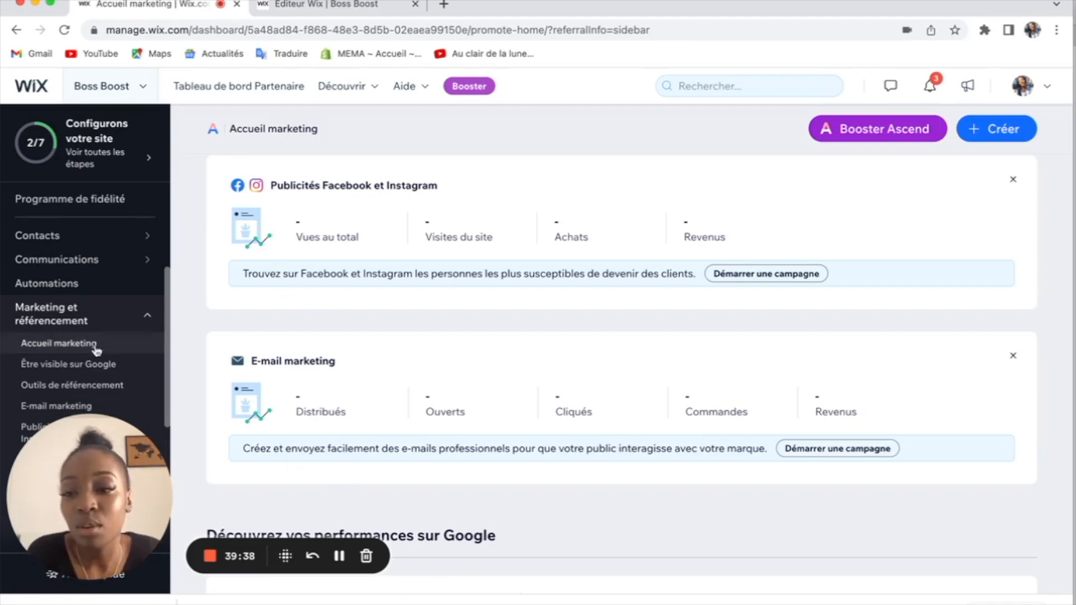
scroll(85, 351, "down", 5)
left_click(72, 363)
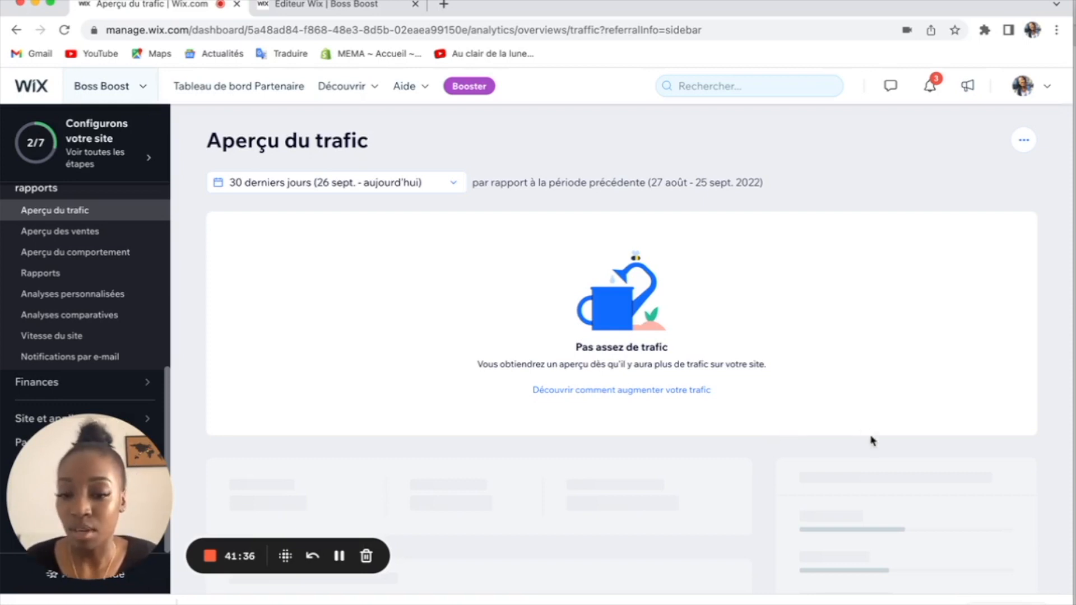
left_click(339, 556)
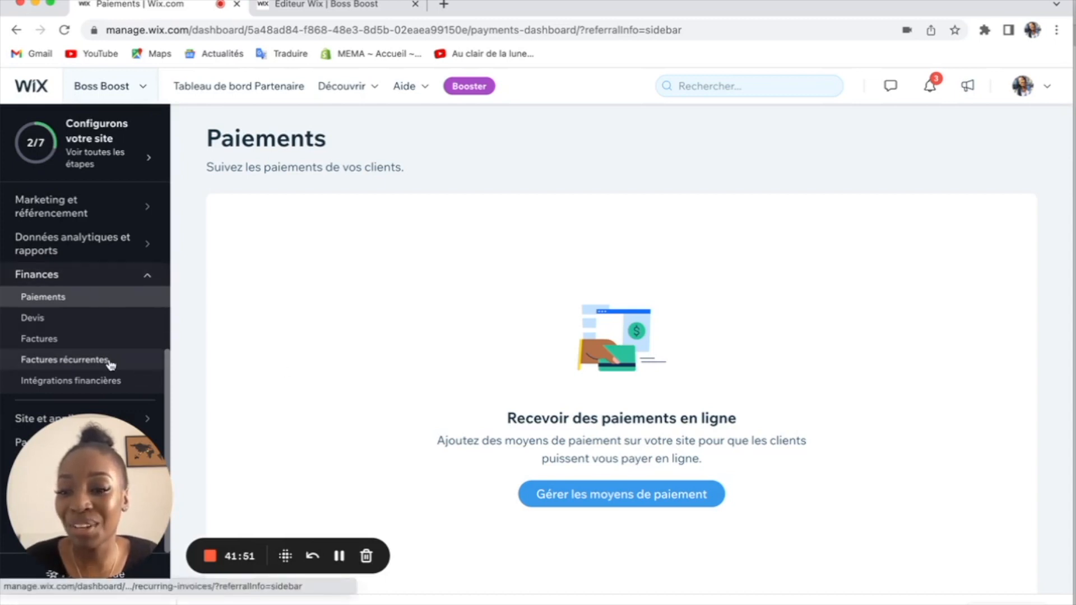
left_click_drag(86, 498, 730, 499)
- Open the dashboard settings and review the site settings for the site name, URL, favicon and social network image
mouse_move(65, 425)
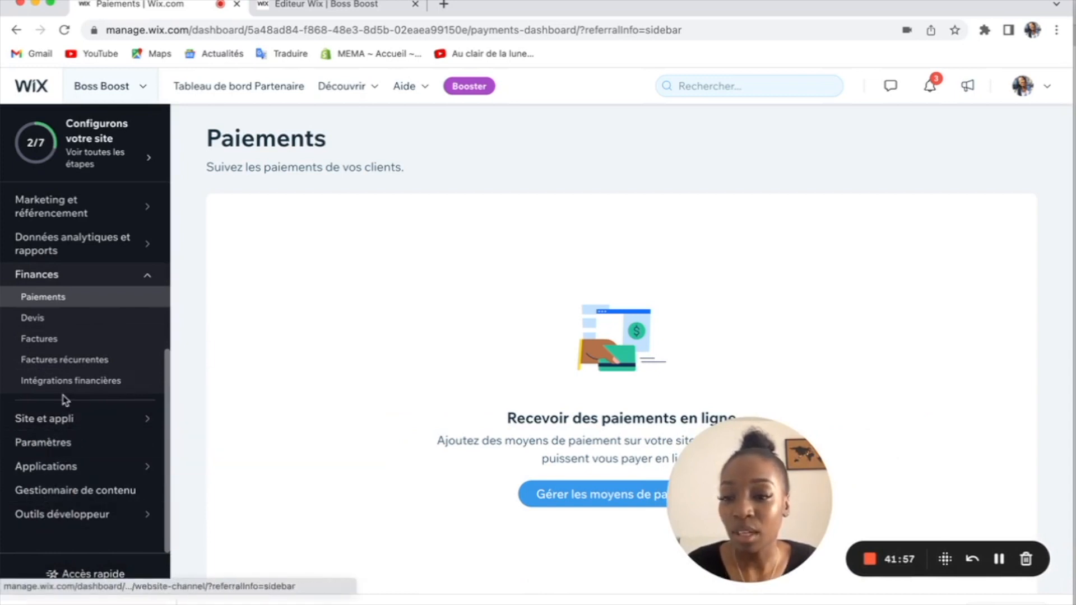
left_click(53, 444)
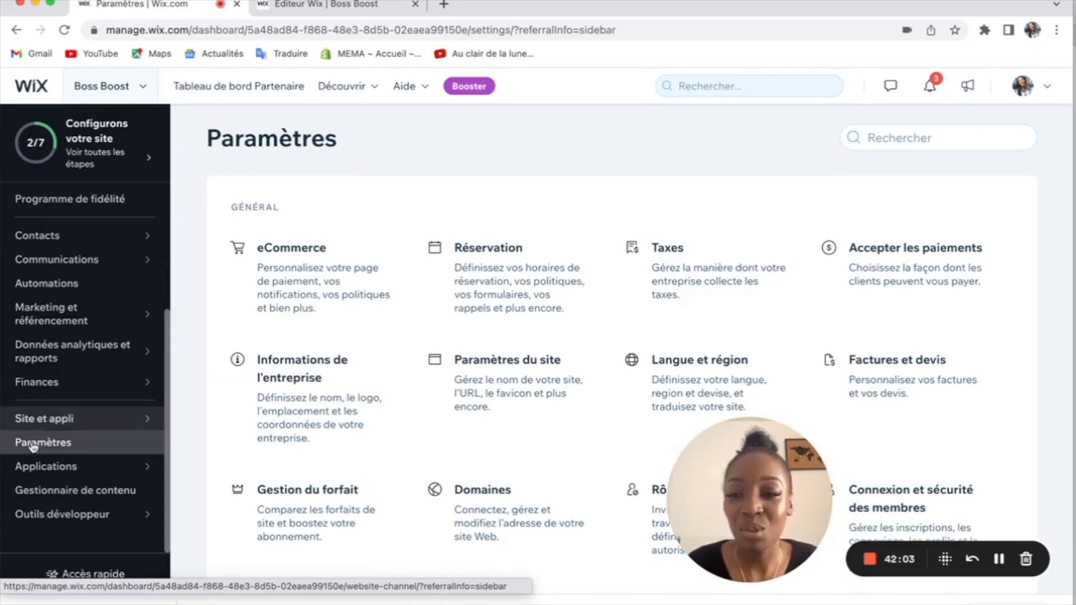
mouse_move(170, 468)
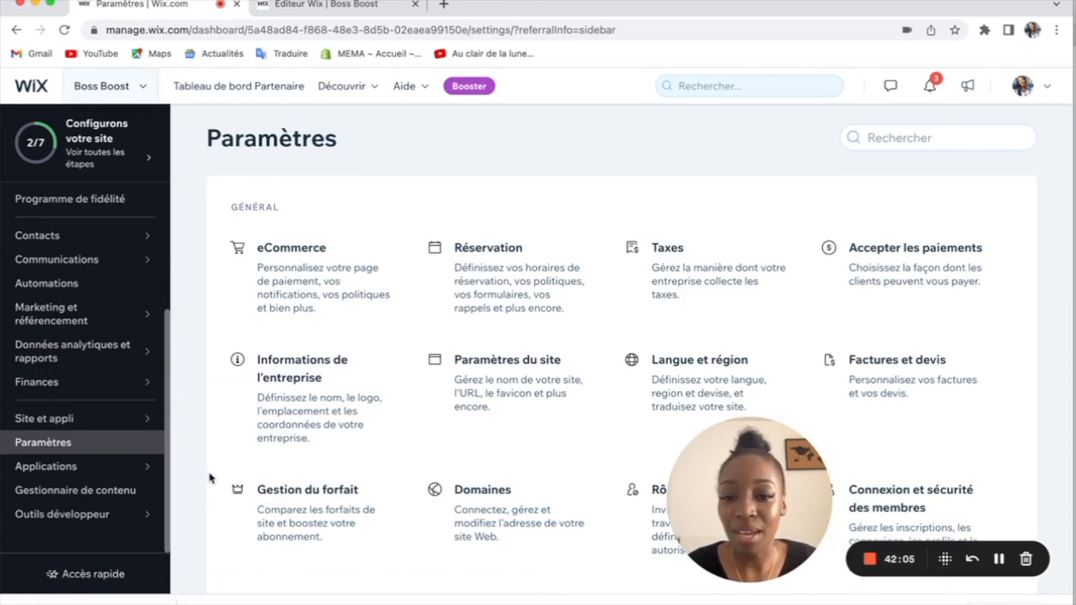
scroll(210, 478, "down", 3)
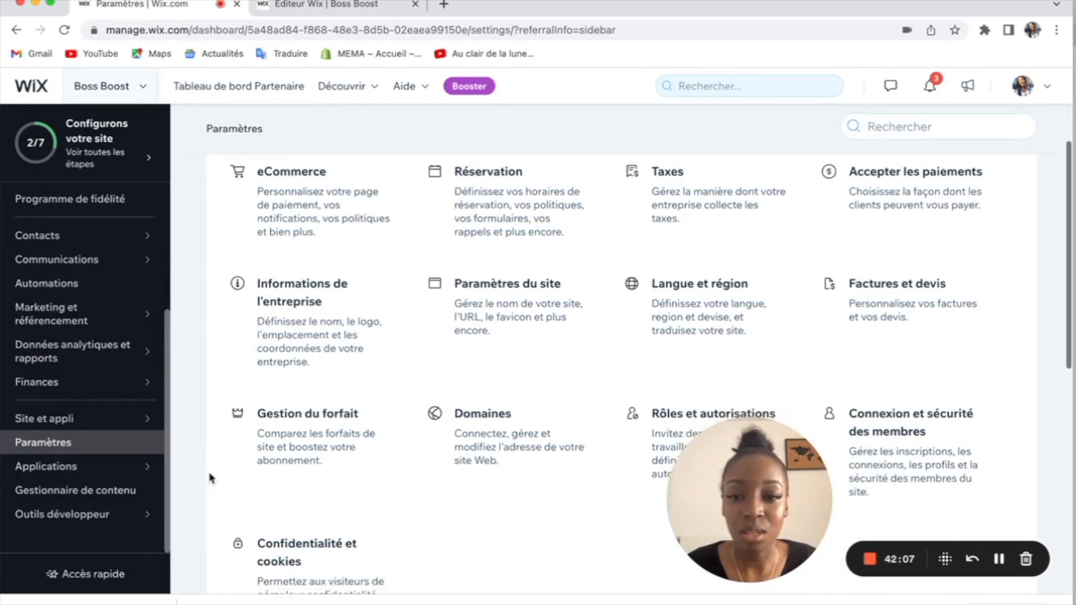
scroll(291, 333, "up", 3)
left_click(555, 381)
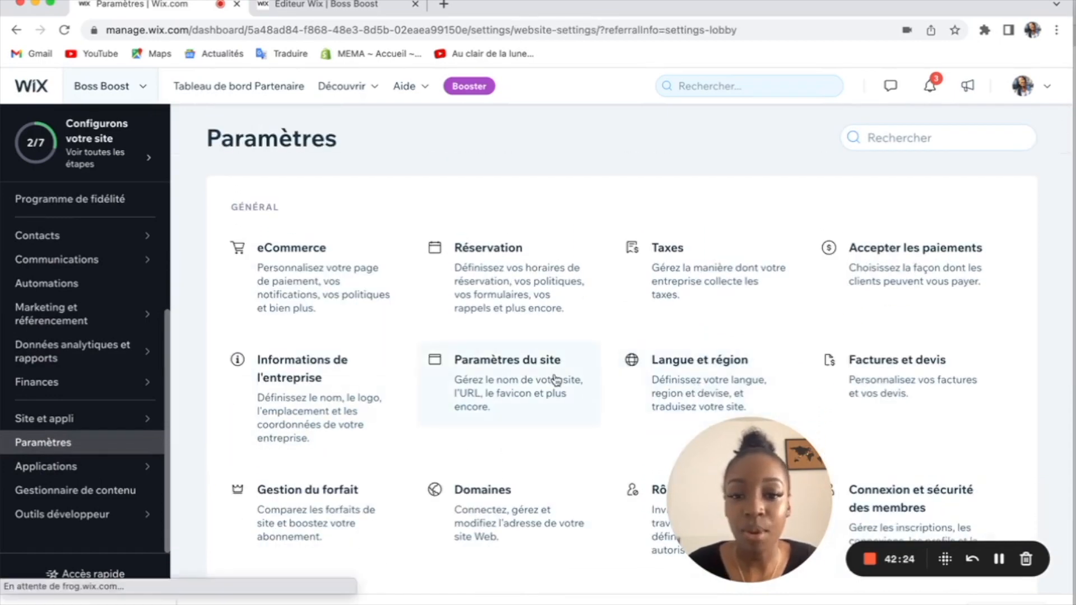
scroll(495, 386, "down", 5)
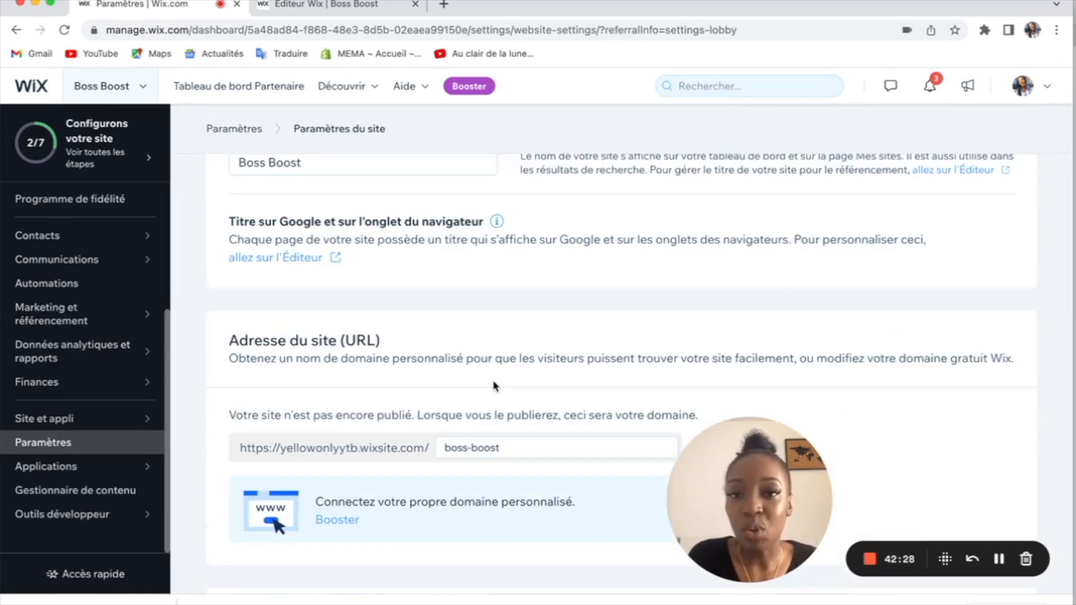
scroll(493, 387, "down", 10)
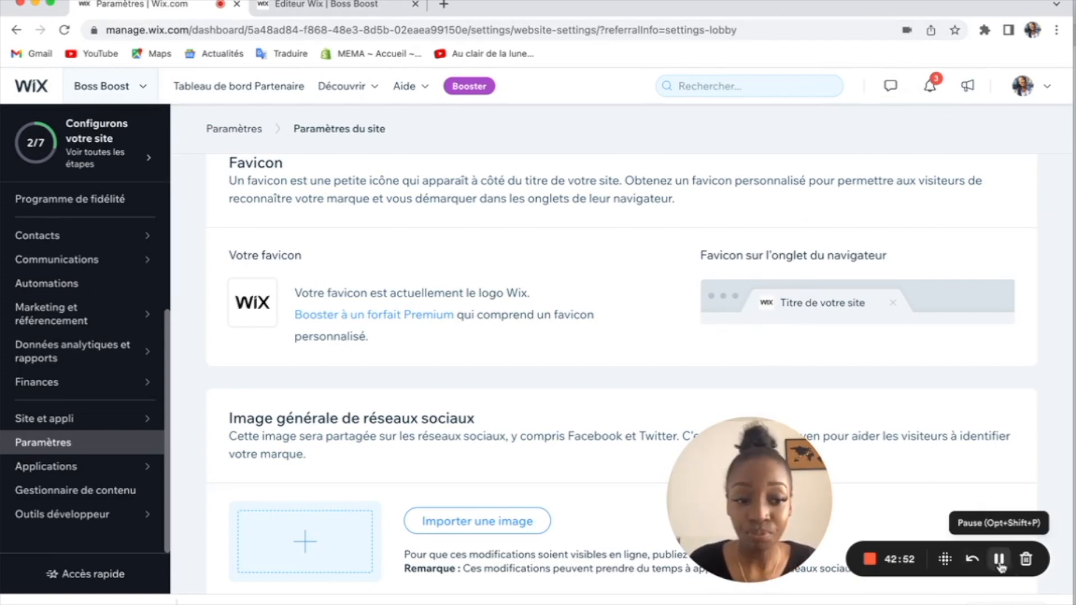
- Return to the settings overview, and open the form for inviting people under roles and permissions
left_click(120, 443)
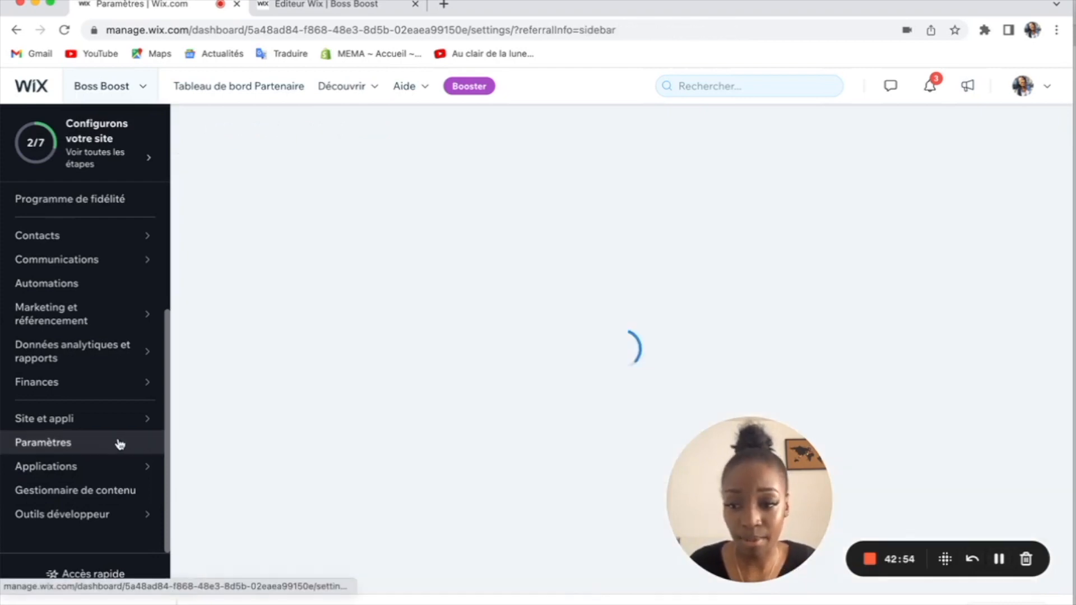
left_click(1001, 560)
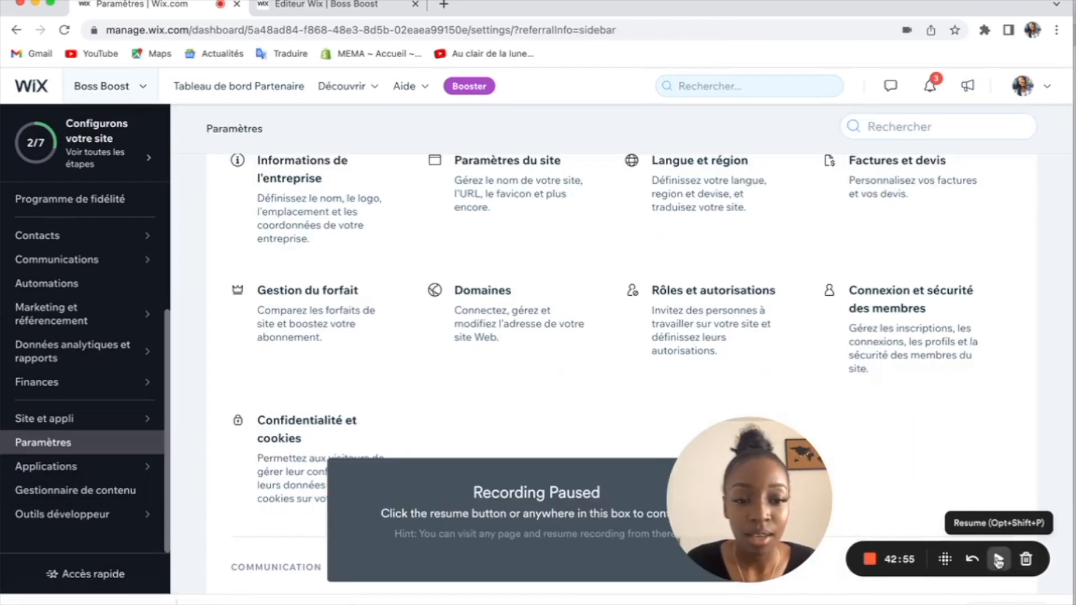
left_click(1001, 561)
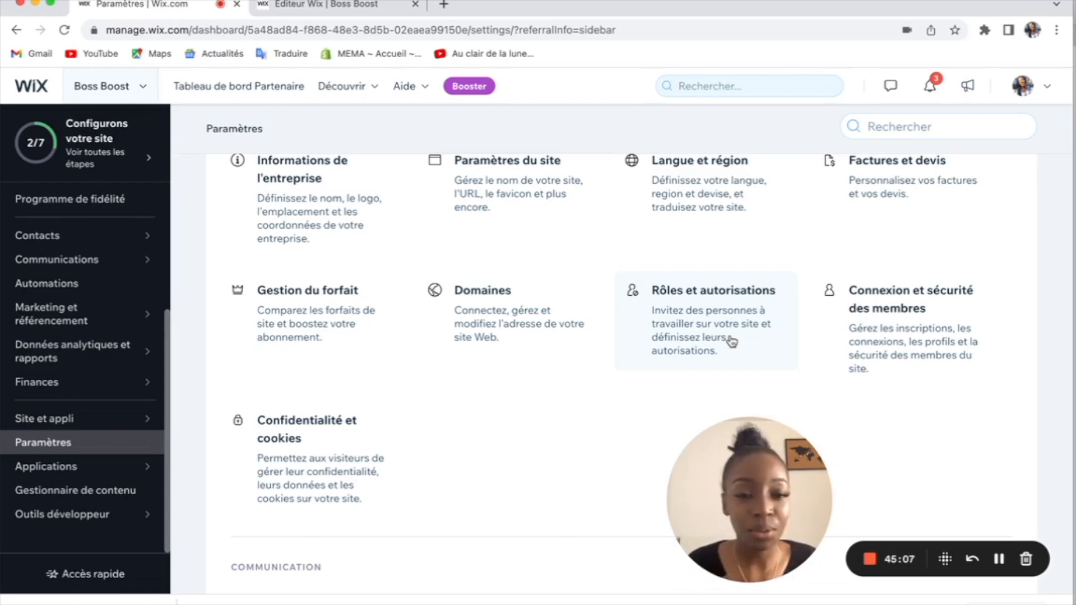
left_click(731, 341)
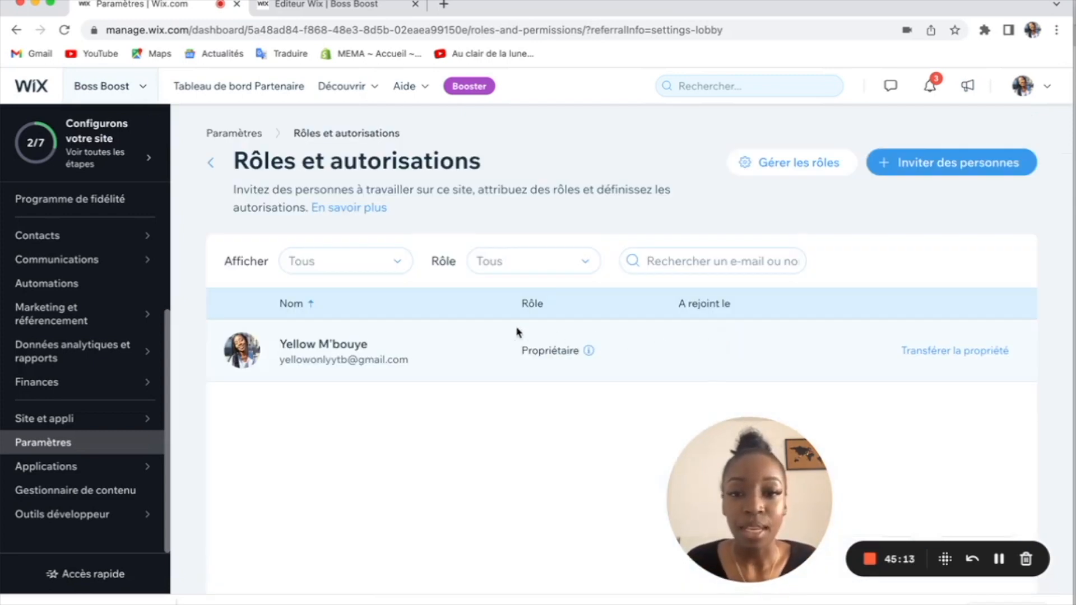
left_click(991, 172)
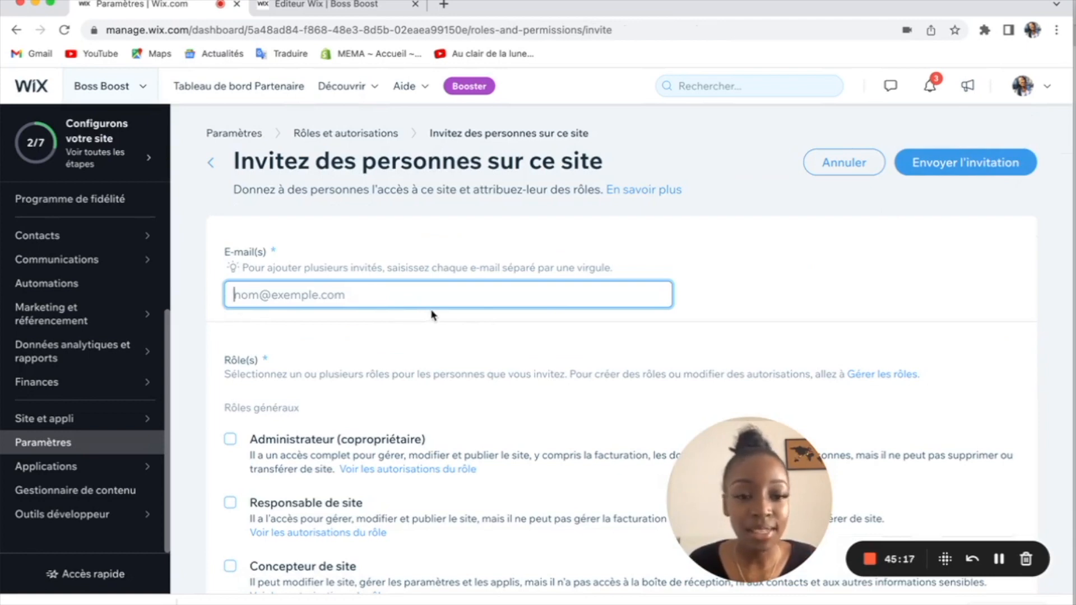
- Examine the roles offered to invited people and select the Responsable du contenu des collections role
scroll(433, 312, "down", 5)
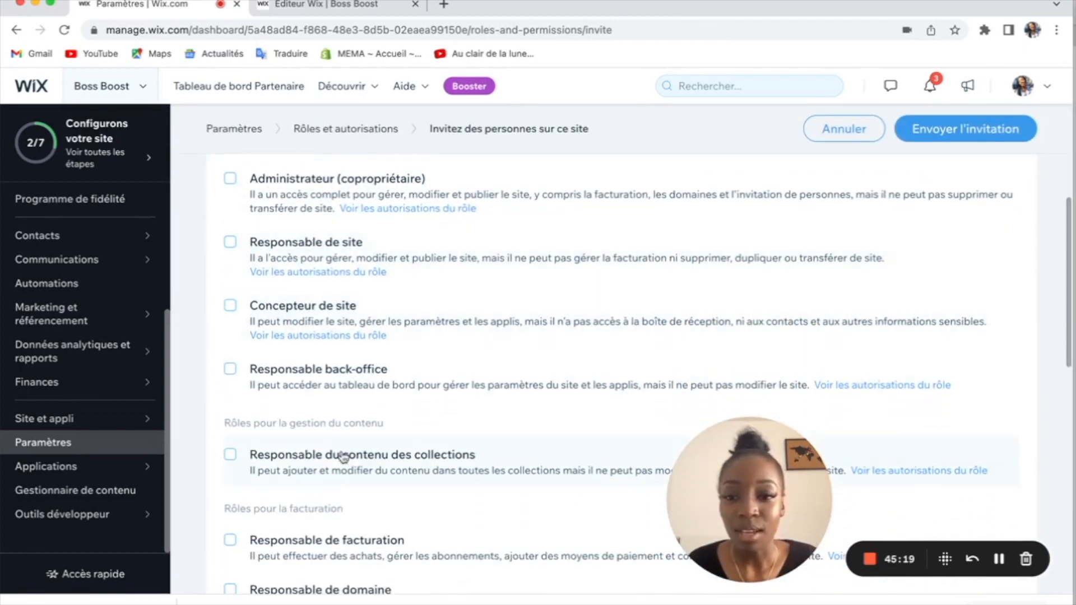
scroll(272, 486, "down", 3)
scroll(274, 485, "down", 7)
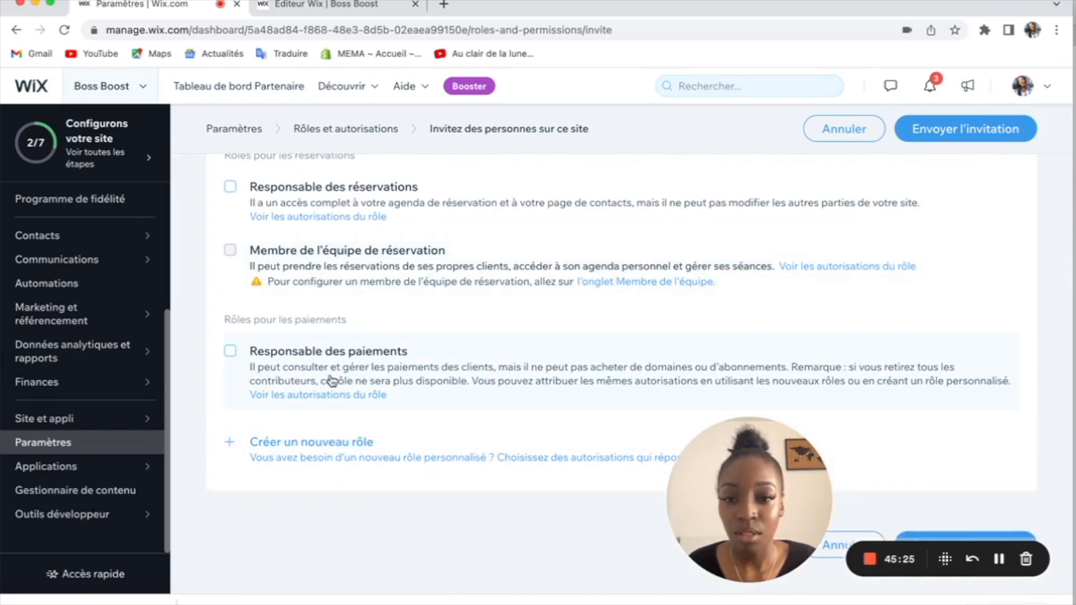
scroll(329, 379, "up", 3)
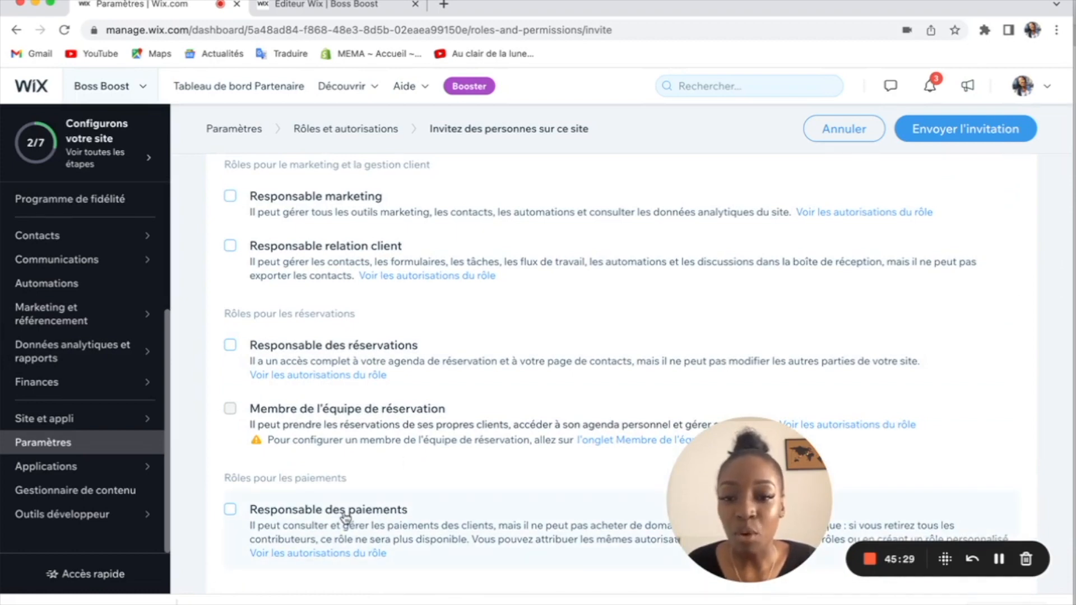
scroll(468, 252, "up", 5)
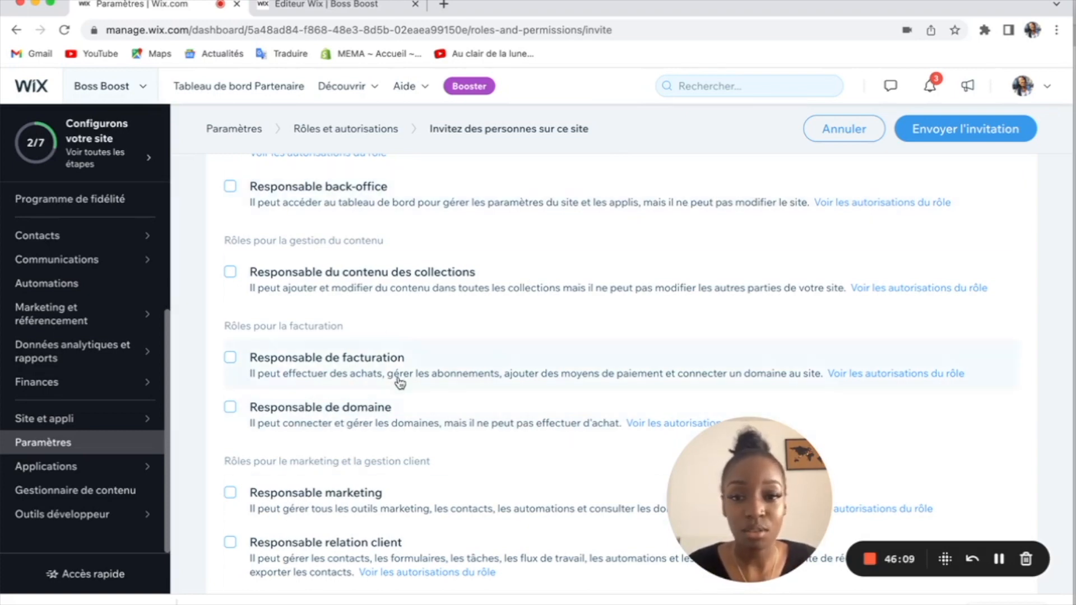
scroll(396, 378, "up", 3)
scroll(333, 219, "up", 2)
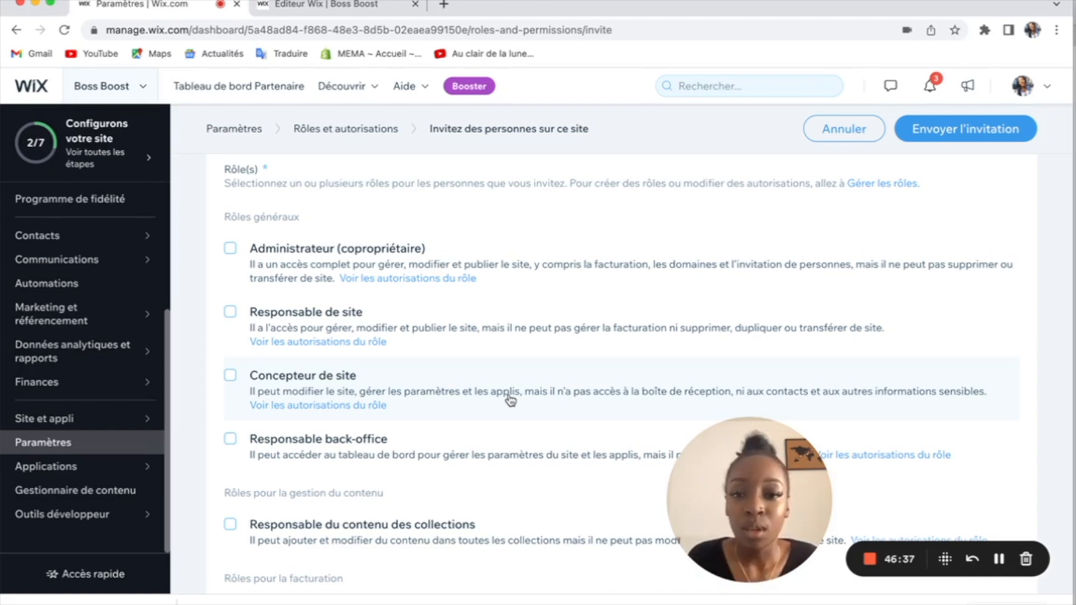
scroll(510, 400, "down", 4)
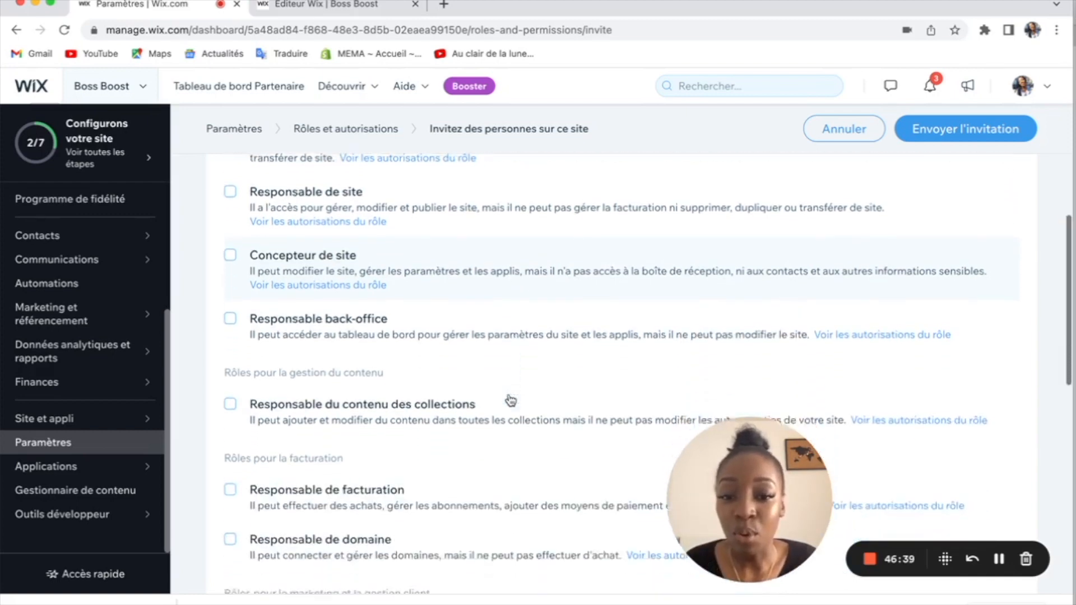
scroll(510, 401, "down", 5)
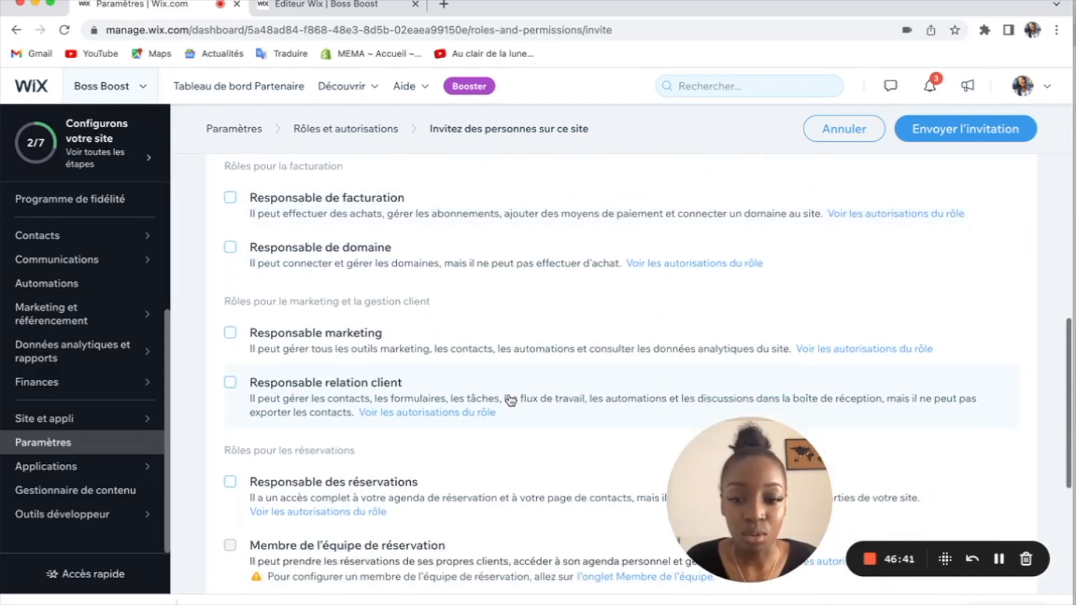
scroll(510, 400, "down", 1)
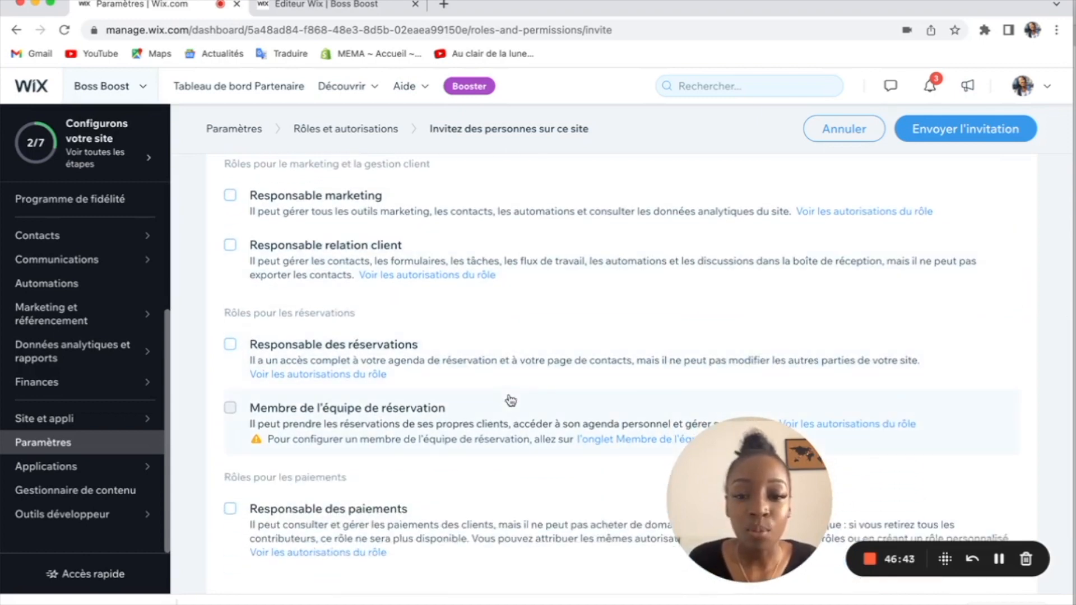
scroll(510, 400, "up", 3)
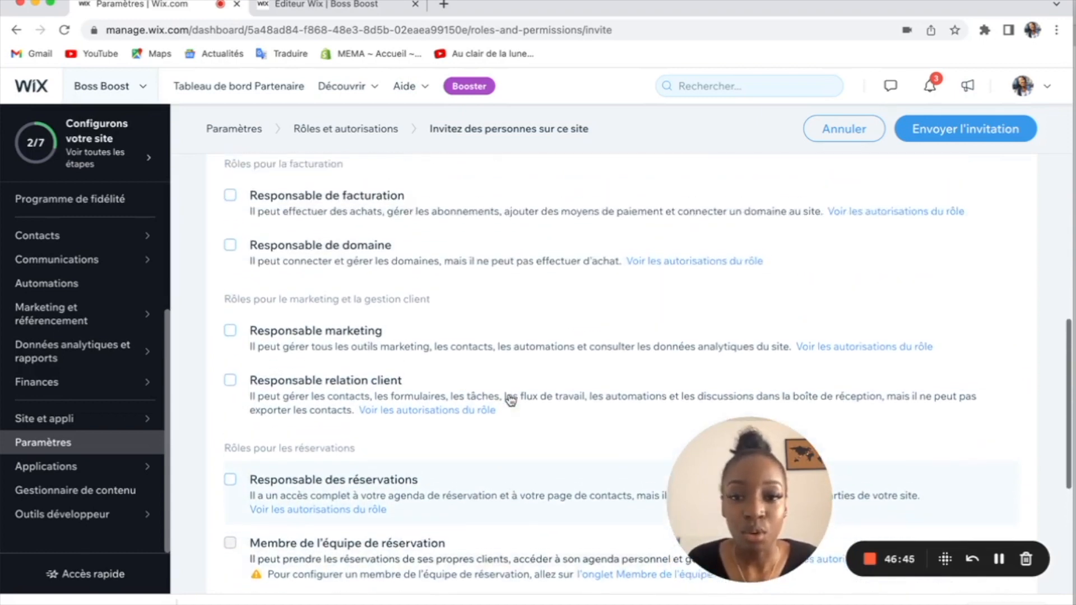
scroll(510, 400, "up", 2)
scroll(510, 400, "up", 1)
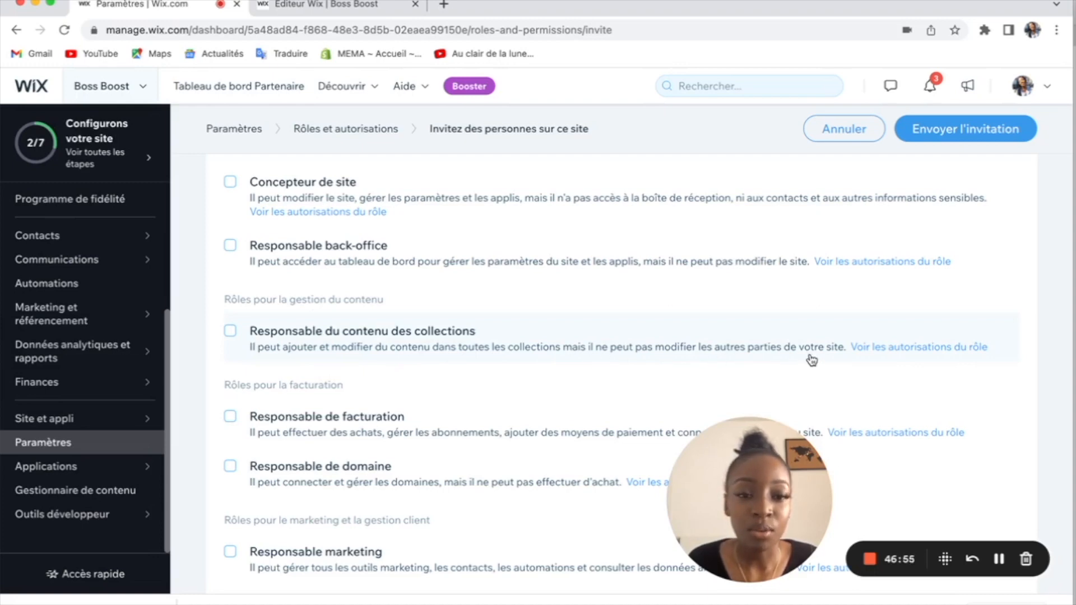
scroll(812, 360, "up", 3)
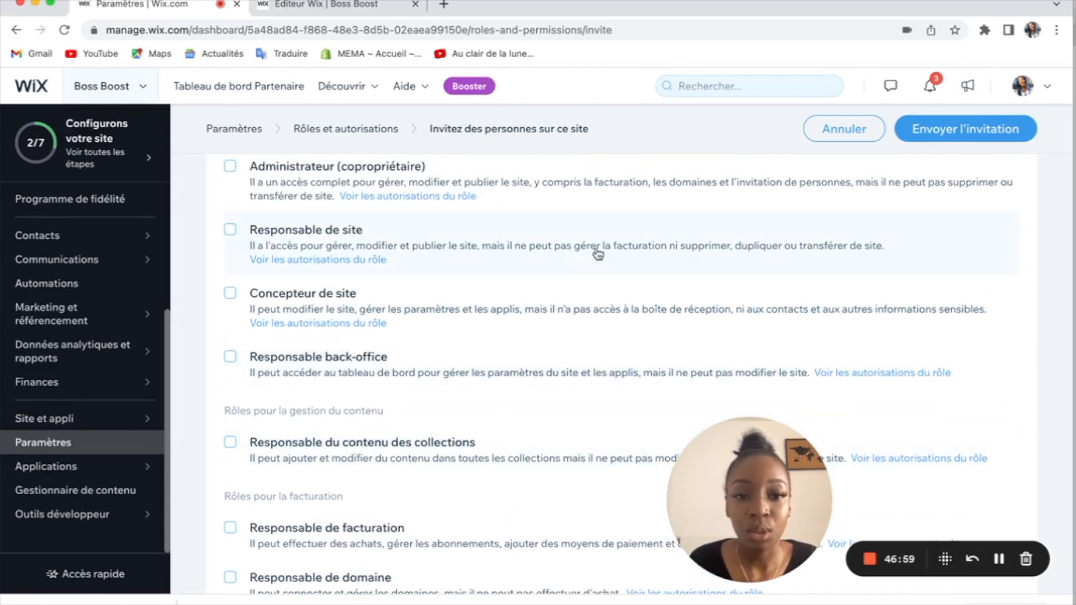
left_click(229, 442)
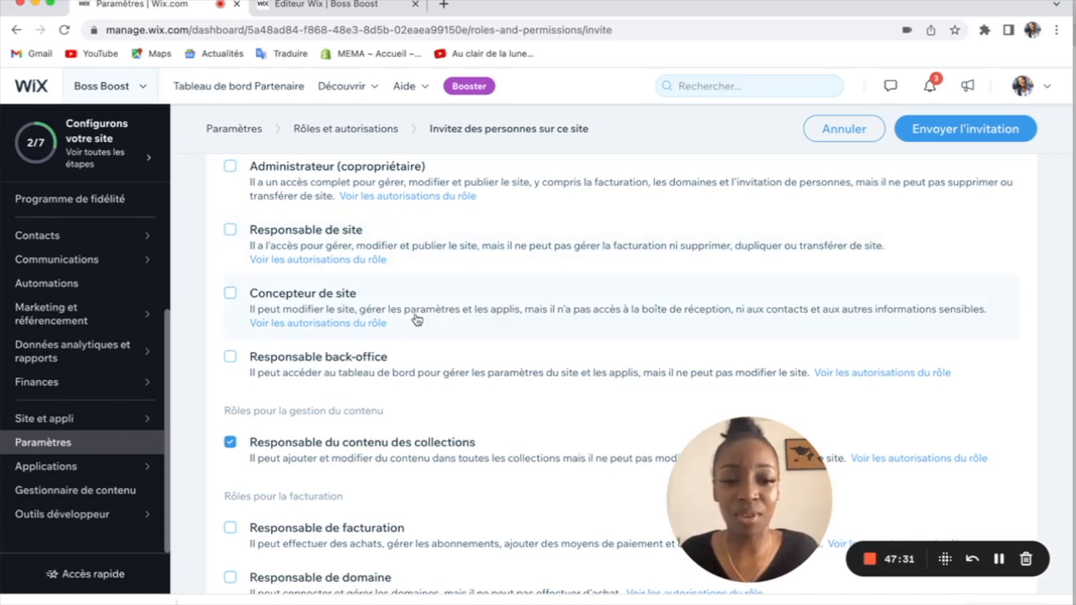
- Leave the invitation form without sending it and return to the dashboard home page
scroll(405, 337, "up", 5)
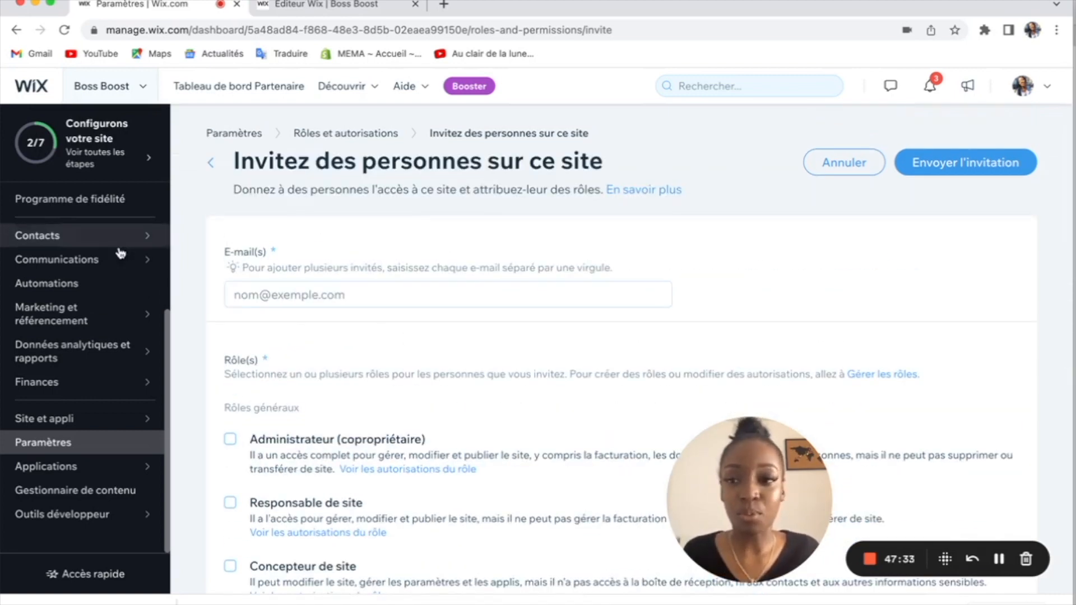
scroll(84, 252, "up", 5)
left_click(85, 215)
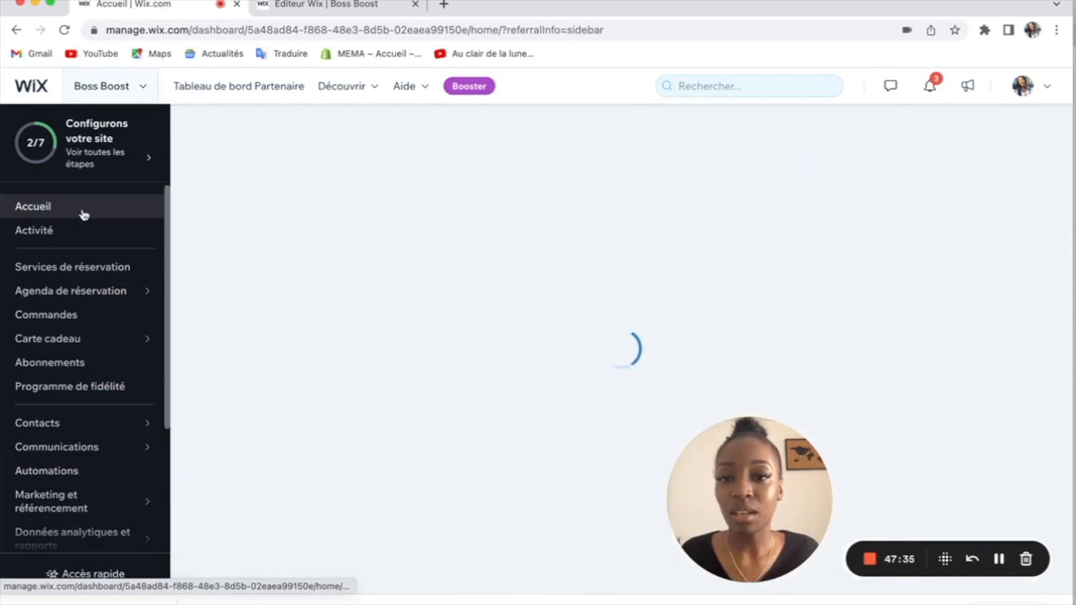